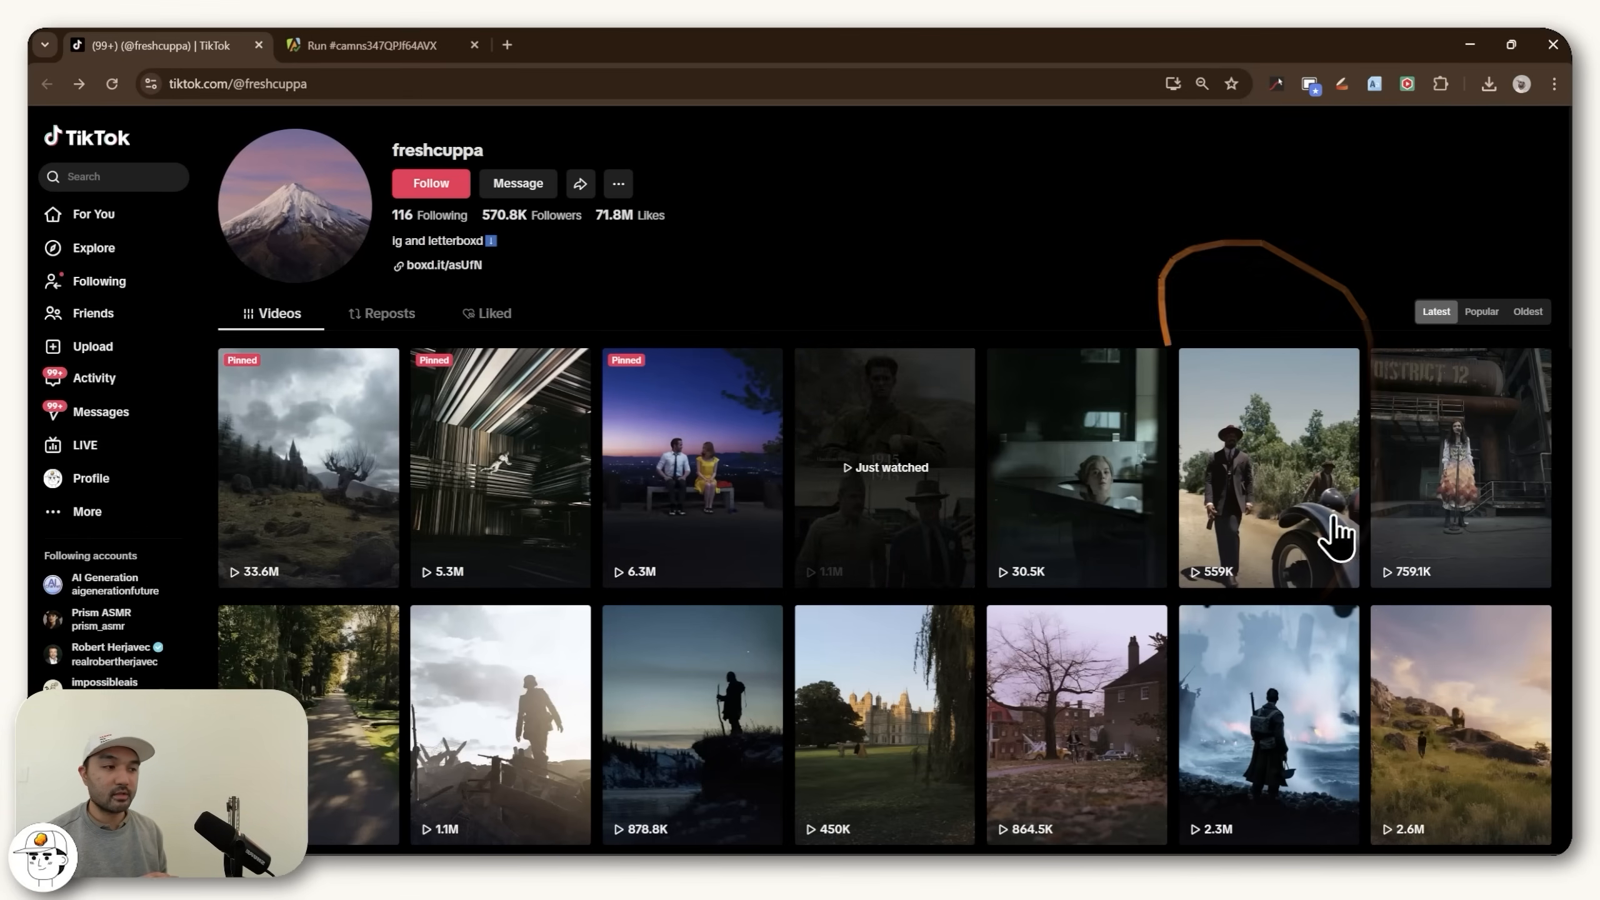
Step: Browse the freshcuppa TikTok videos and play the horizontal YouTube originals alongside their vertically reframed versions
scroll(1549, 208, down, 4)
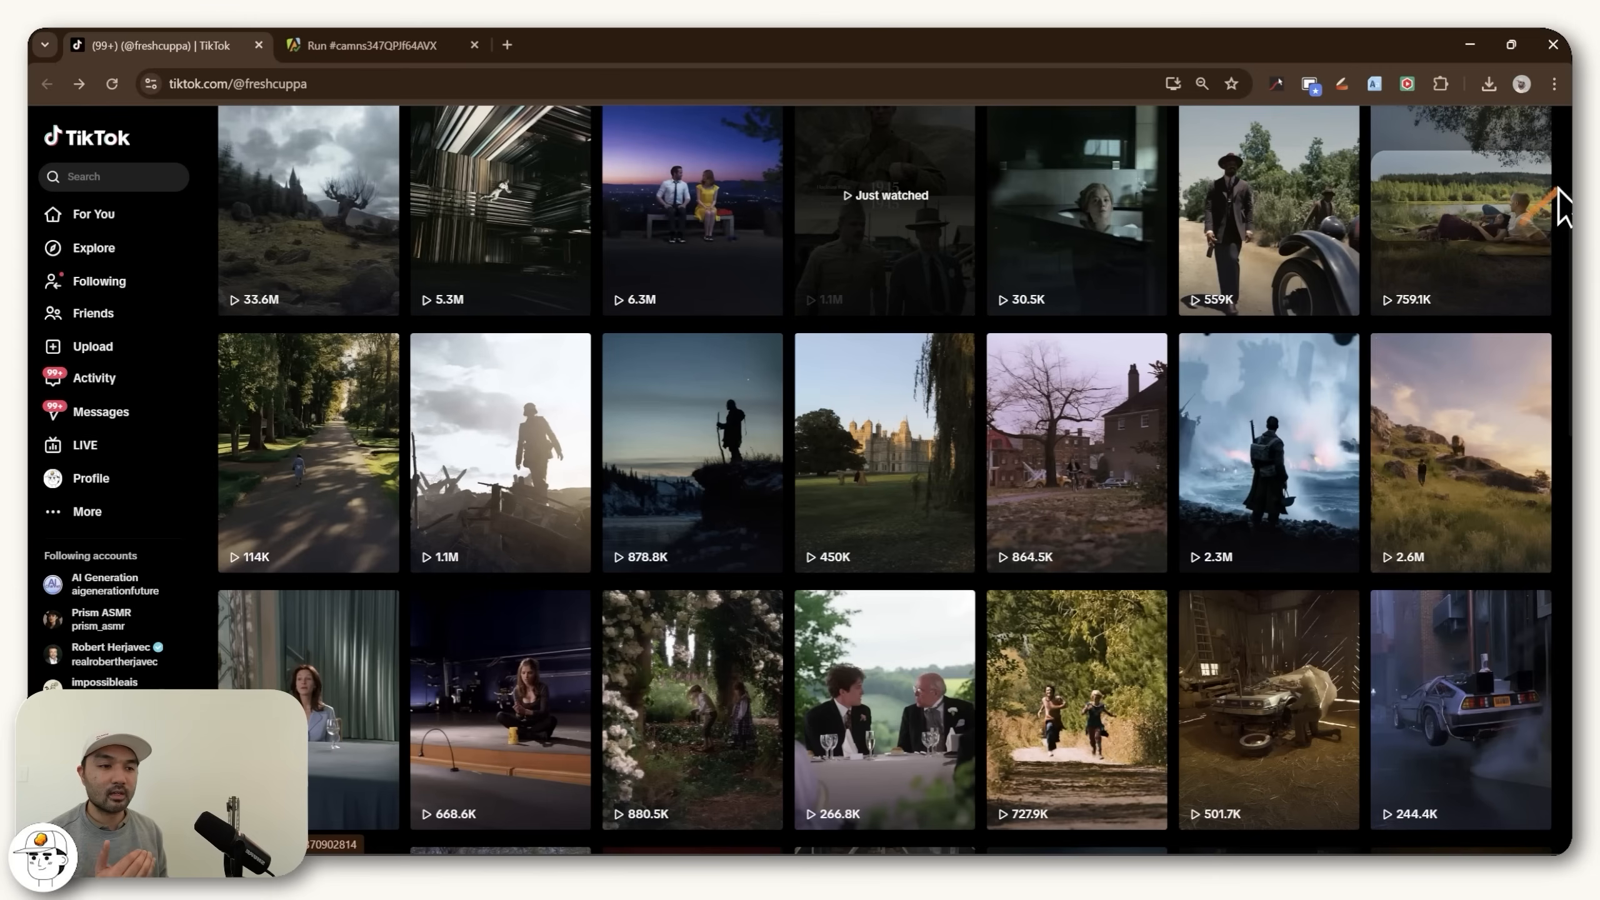
scroll(1540, 222, down, 4)
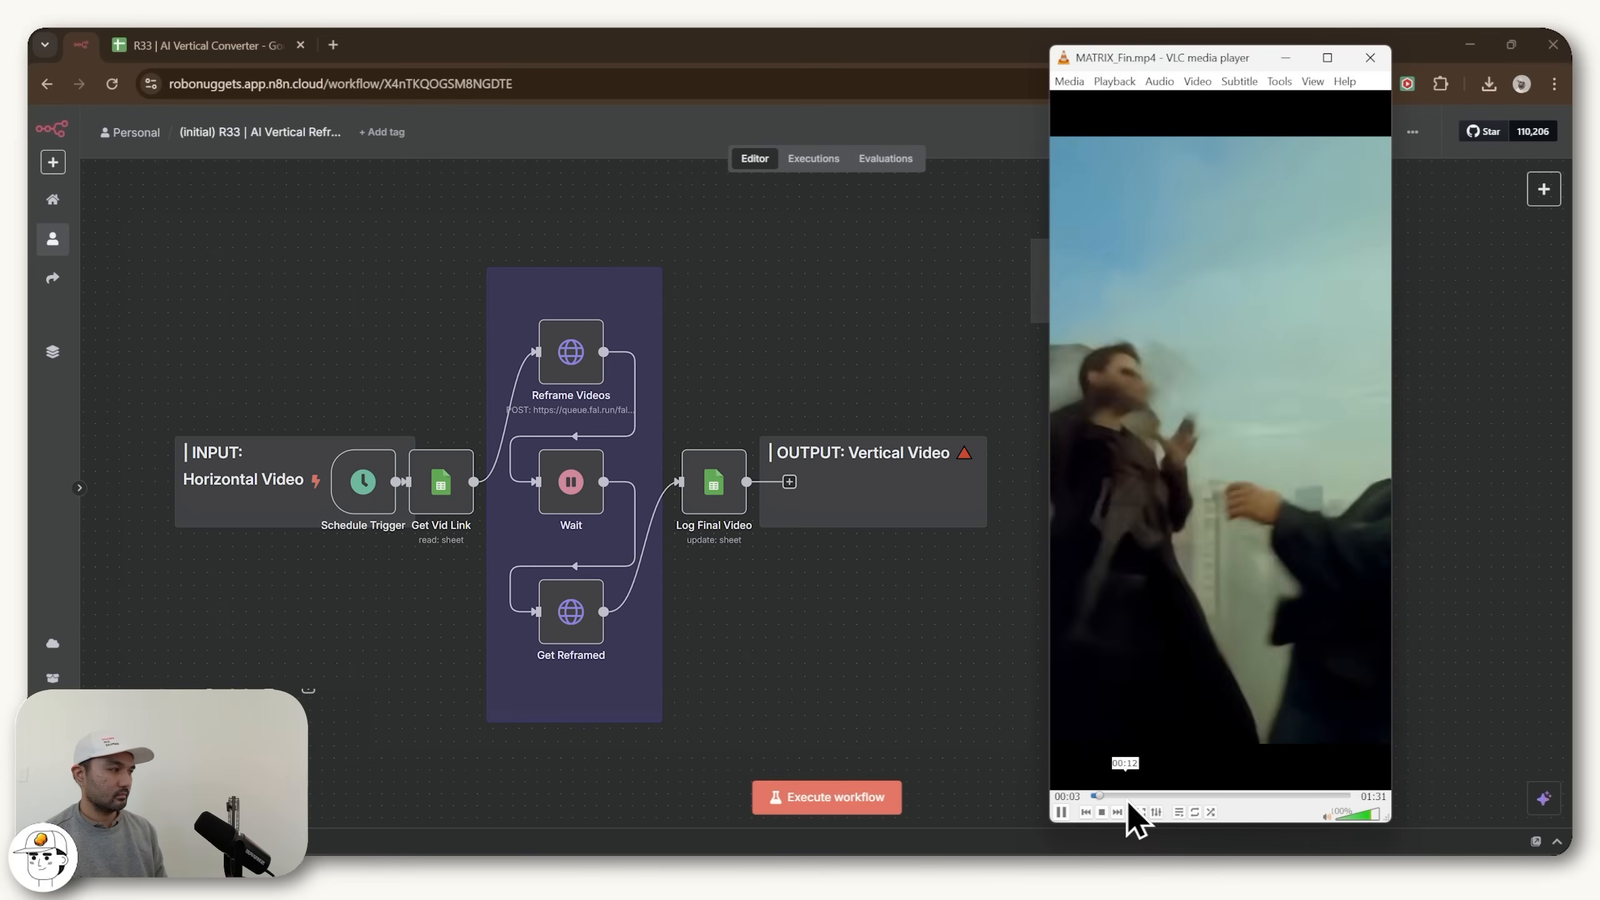
click(1128, 796)
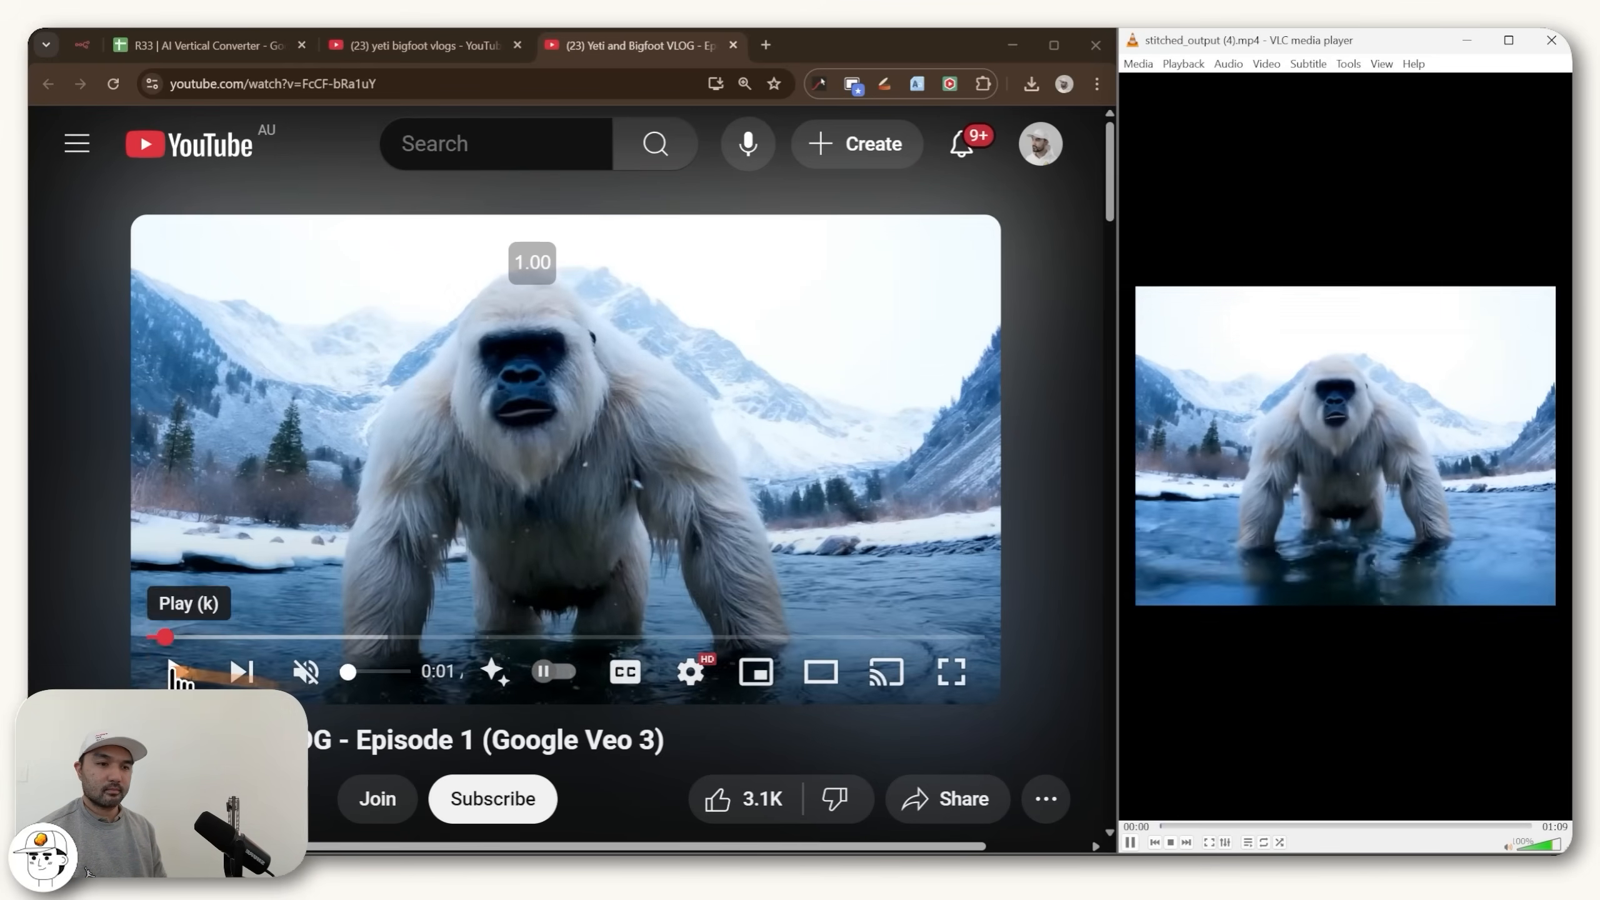
click(178, 673)
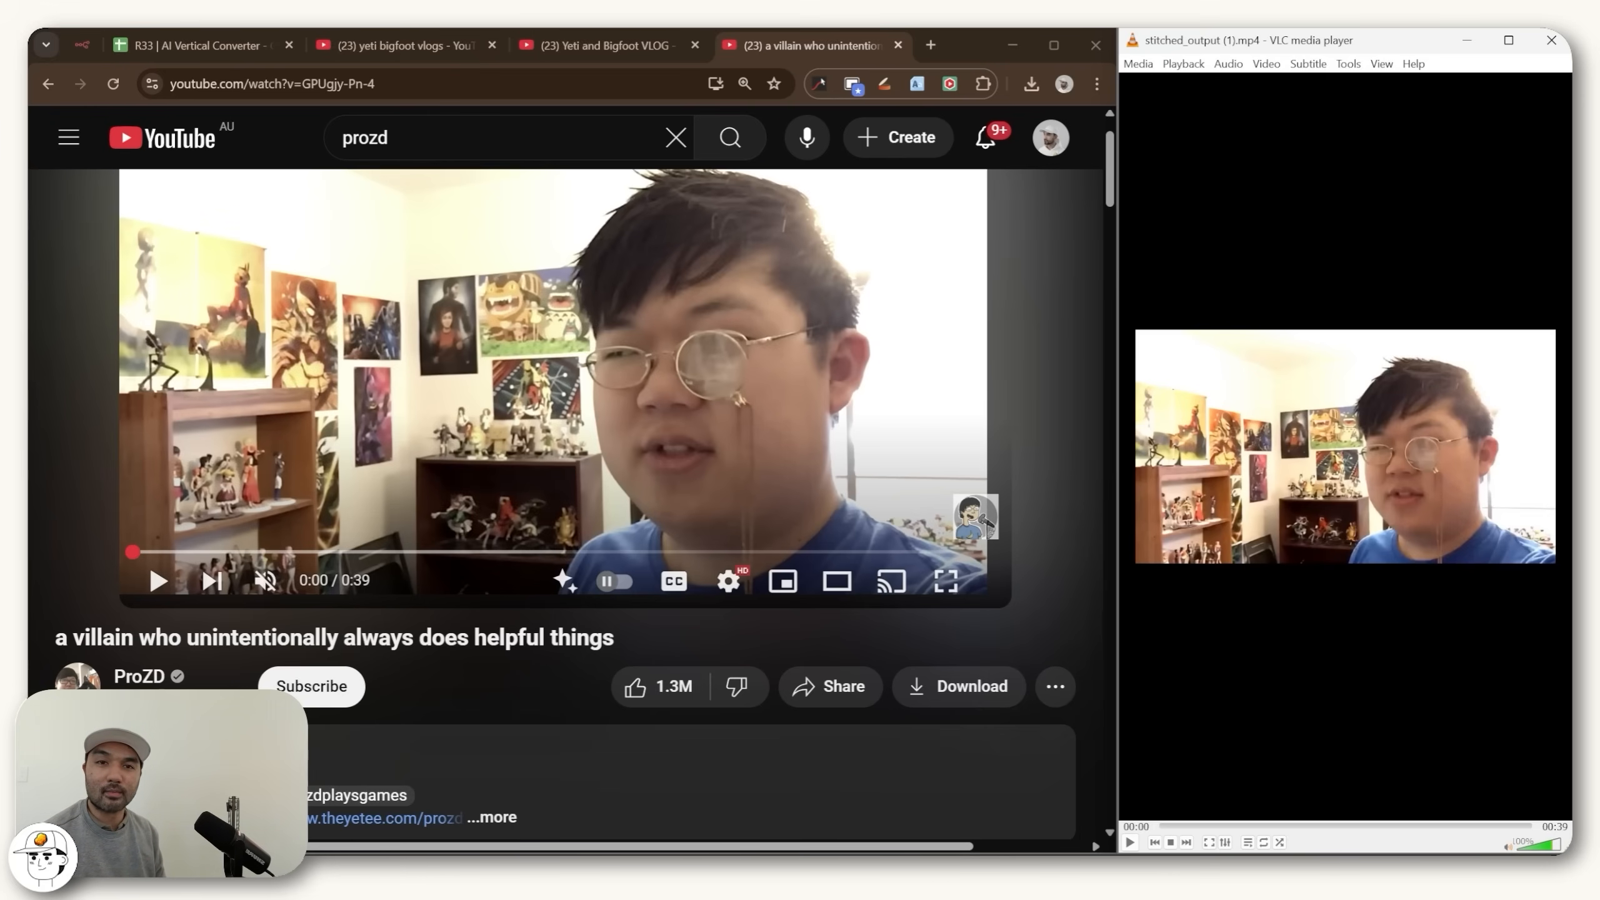
click(1129, 841)
click(157, 580)
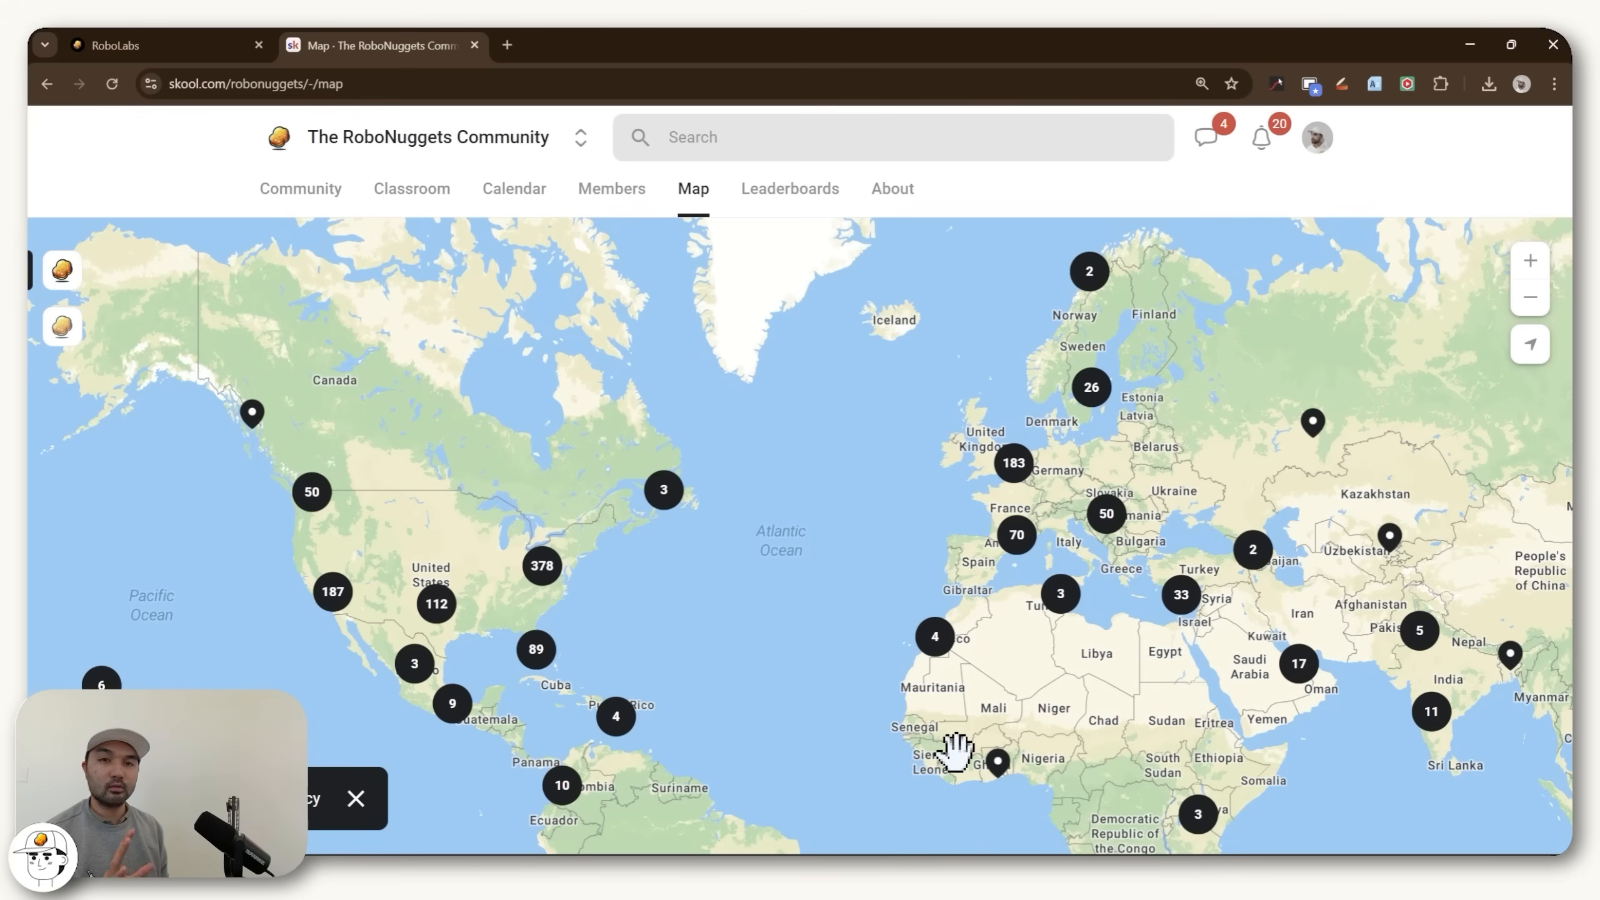
drag(949, 746, 686, 493)
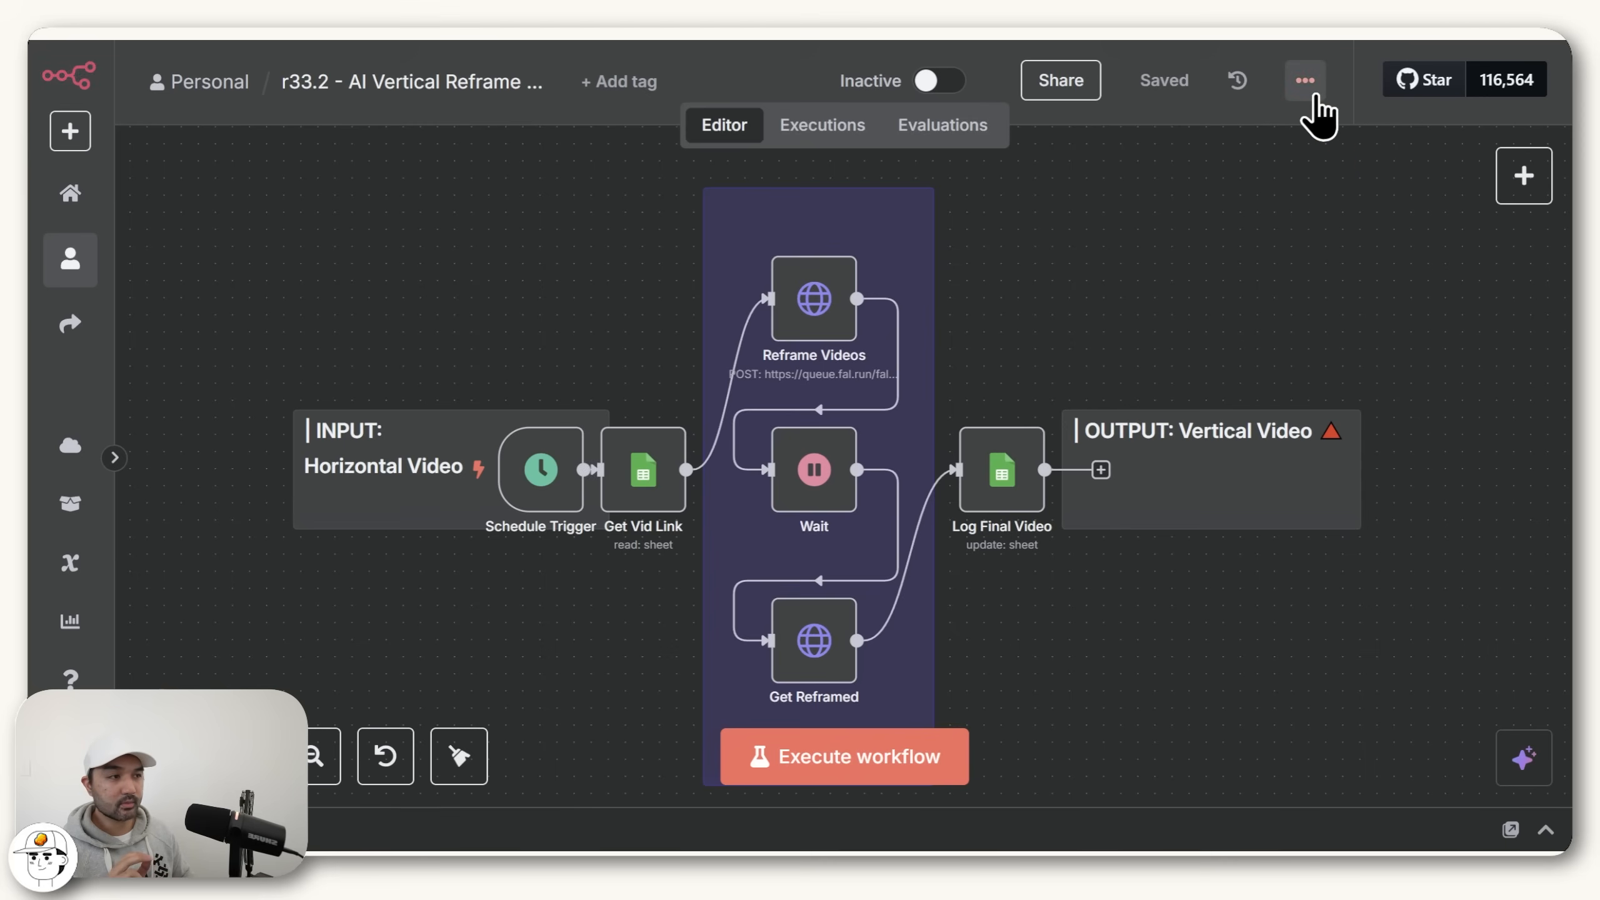
click(1304, 82)
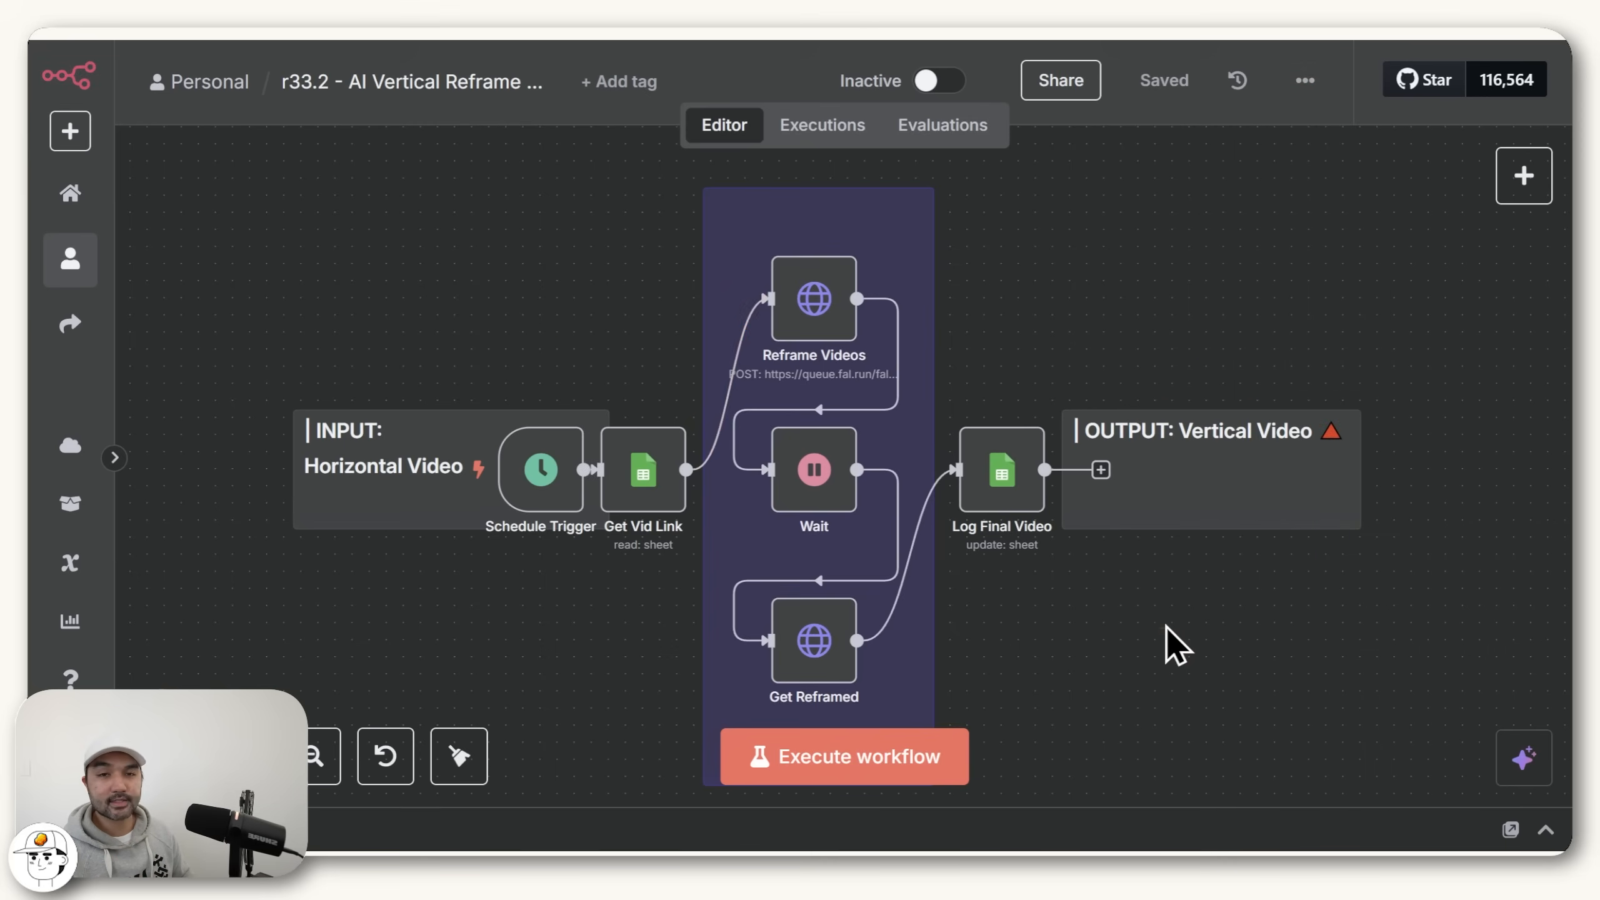
scroll(1173, 647, down, 1)
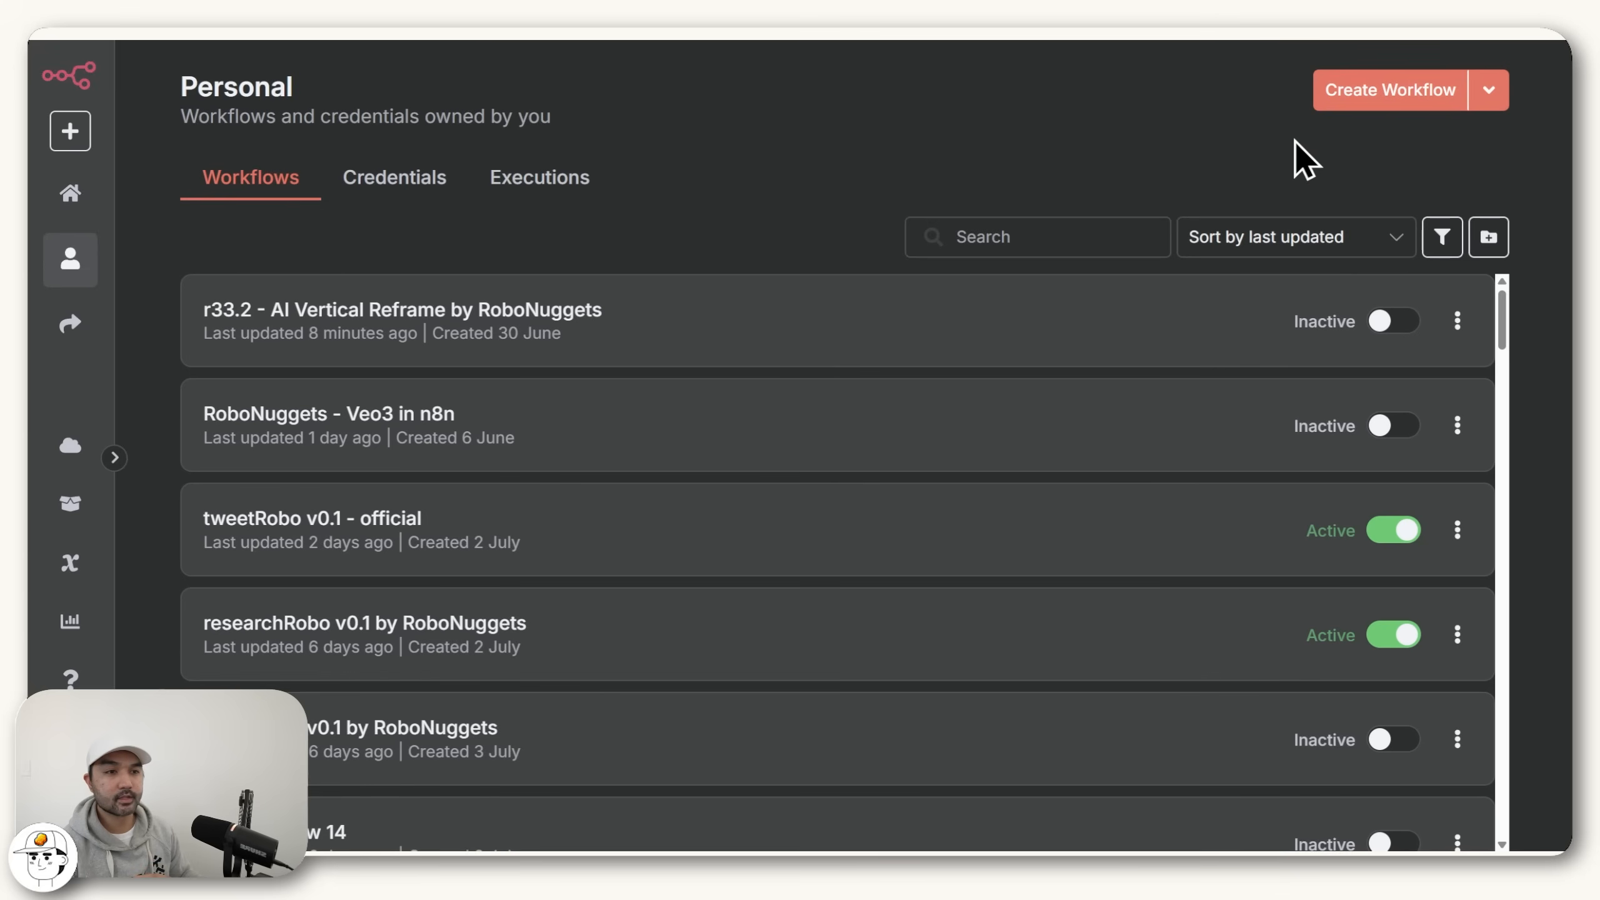
Step: Create a new workflow and name it "R33.2 | Tutorial"
click(1375, 96)
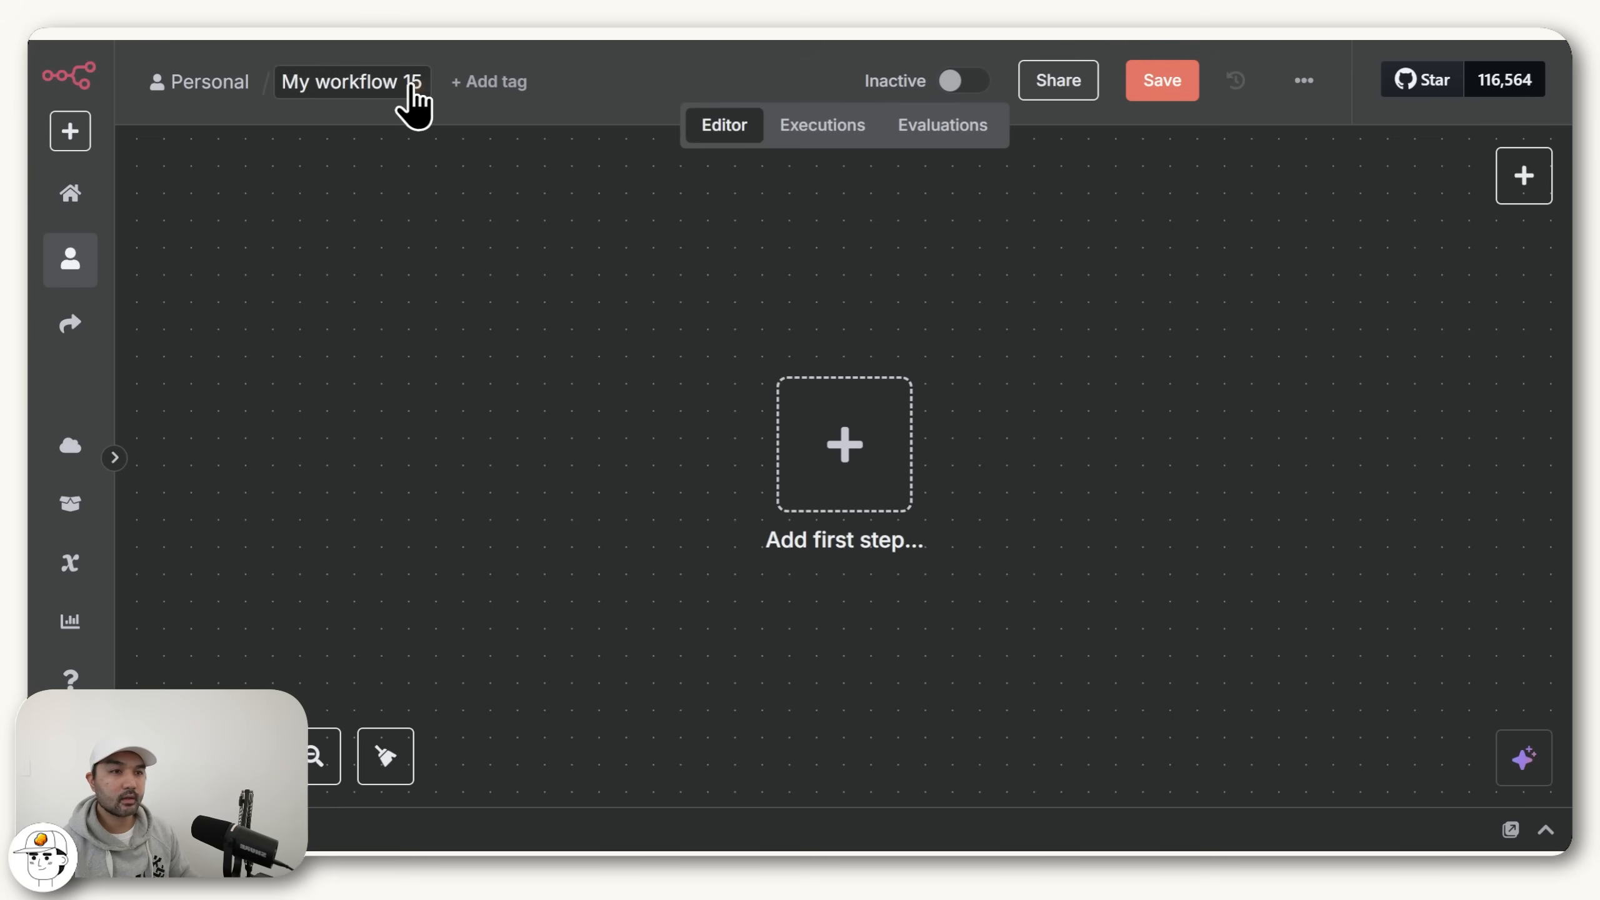
click(401, 82)
text(R33)
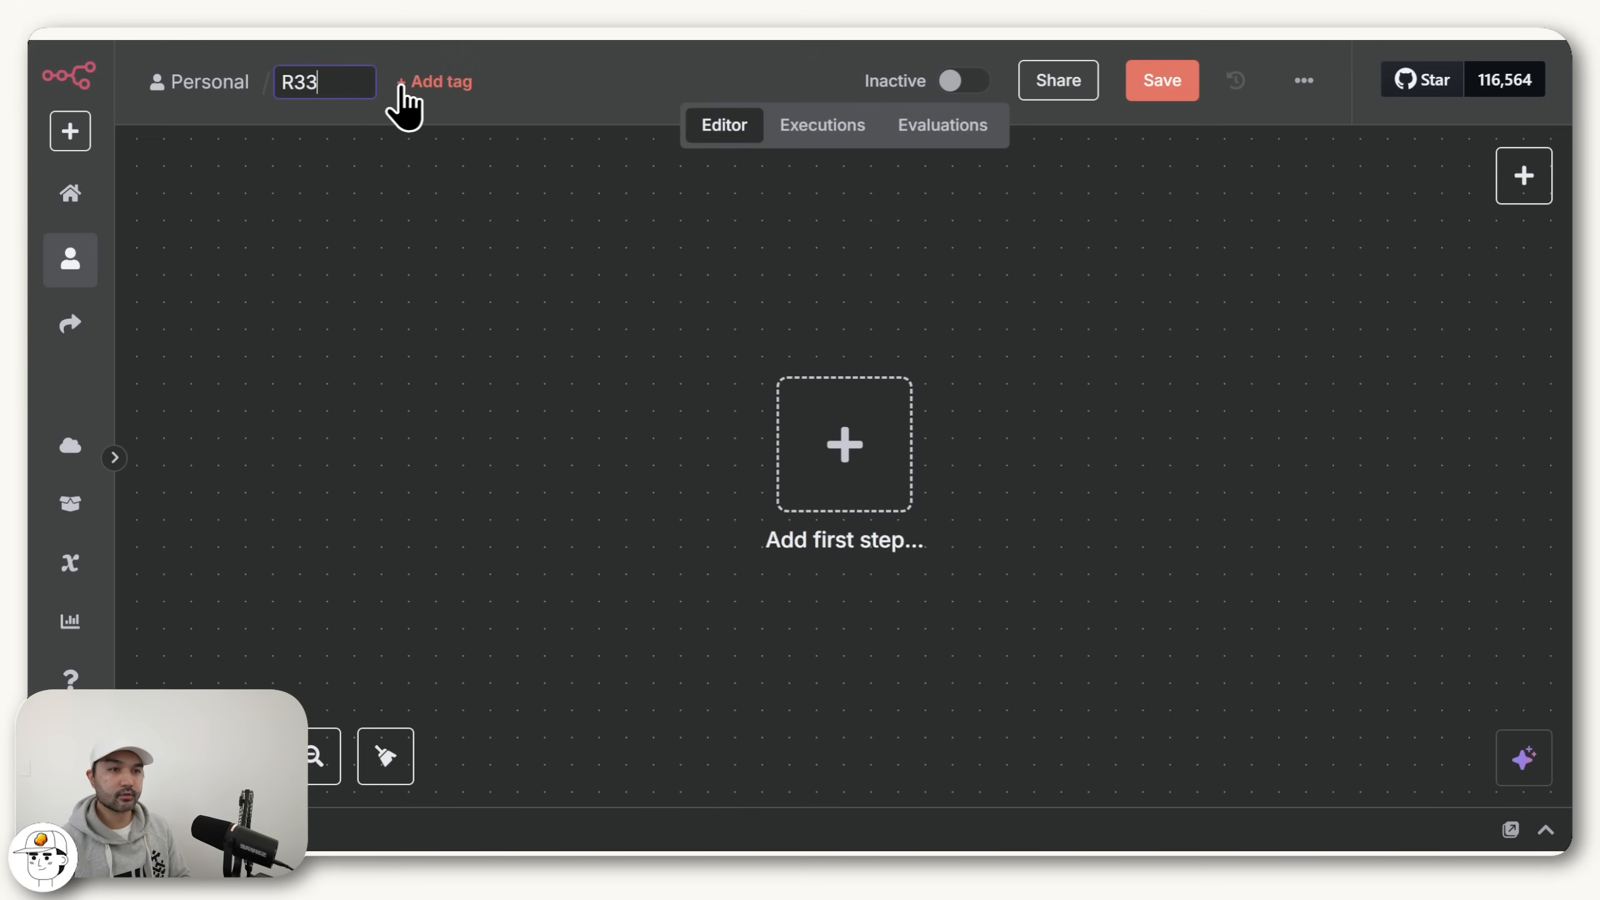
text(.2 | Tutorial)
key(Return)
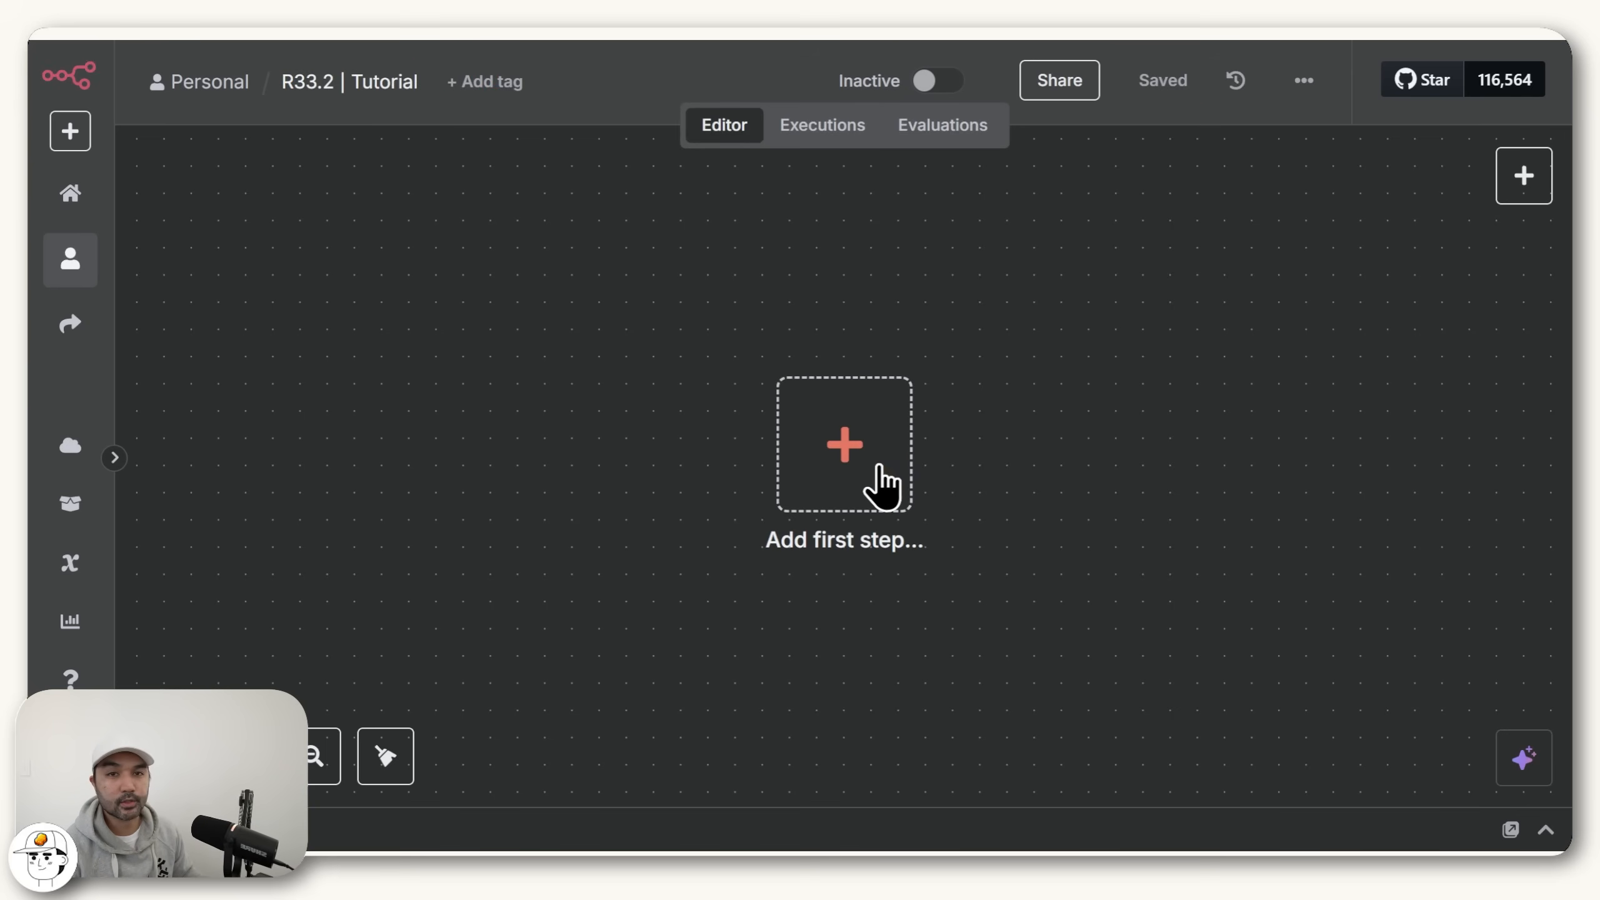
Step: Add a Schedule Trigger as the workflow's first step with its default daily settings and return to the canvas
click(879, 470)
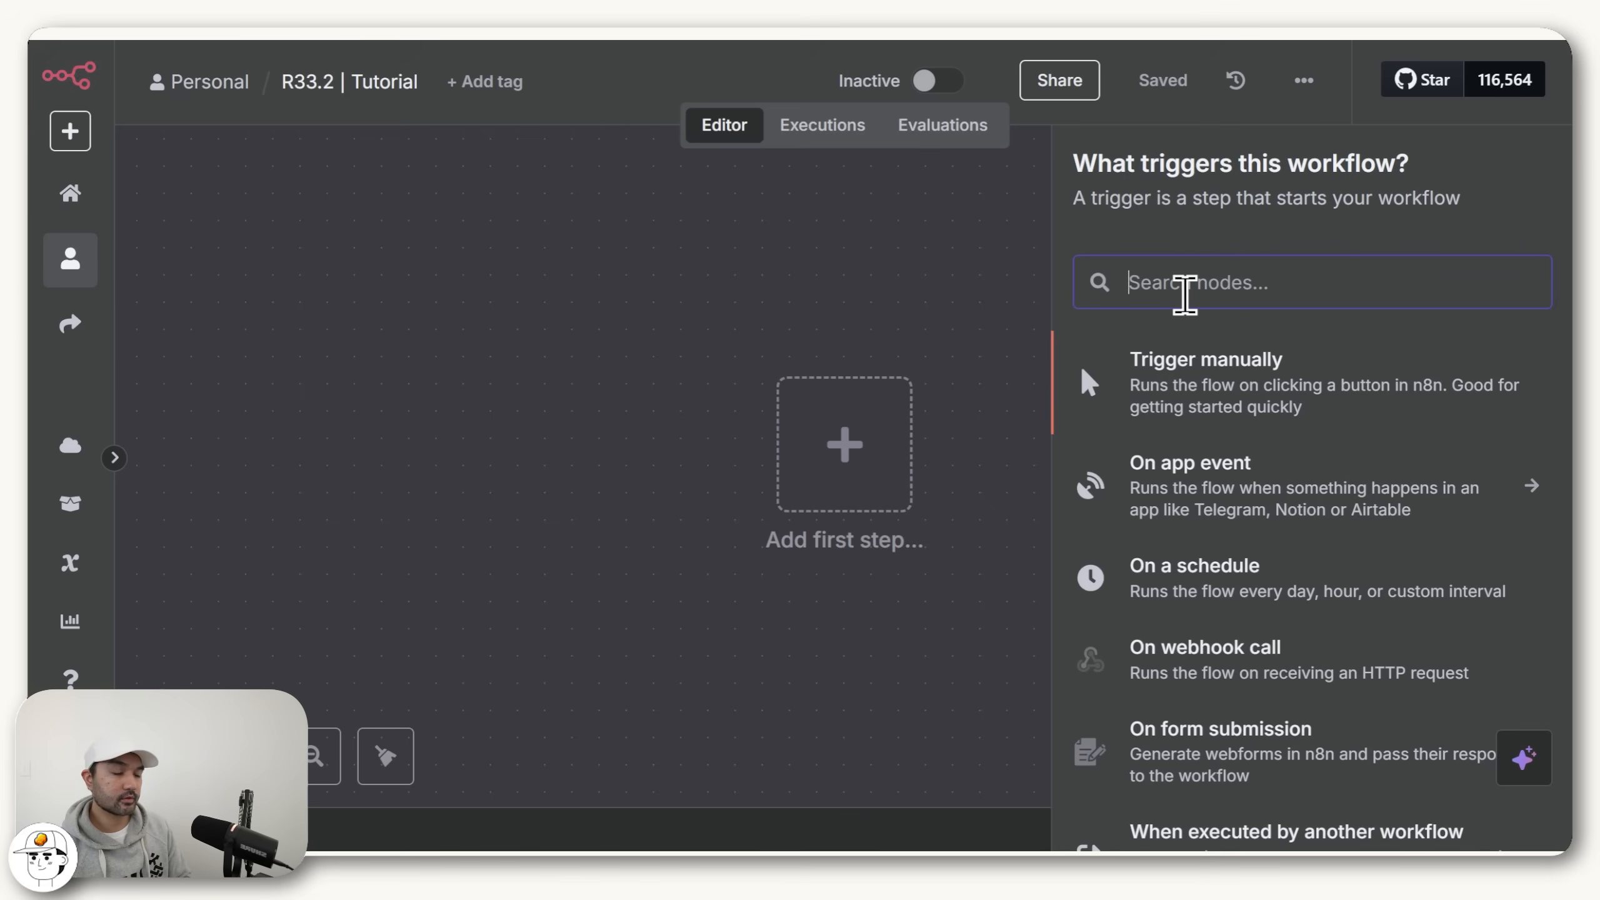
text(sched)
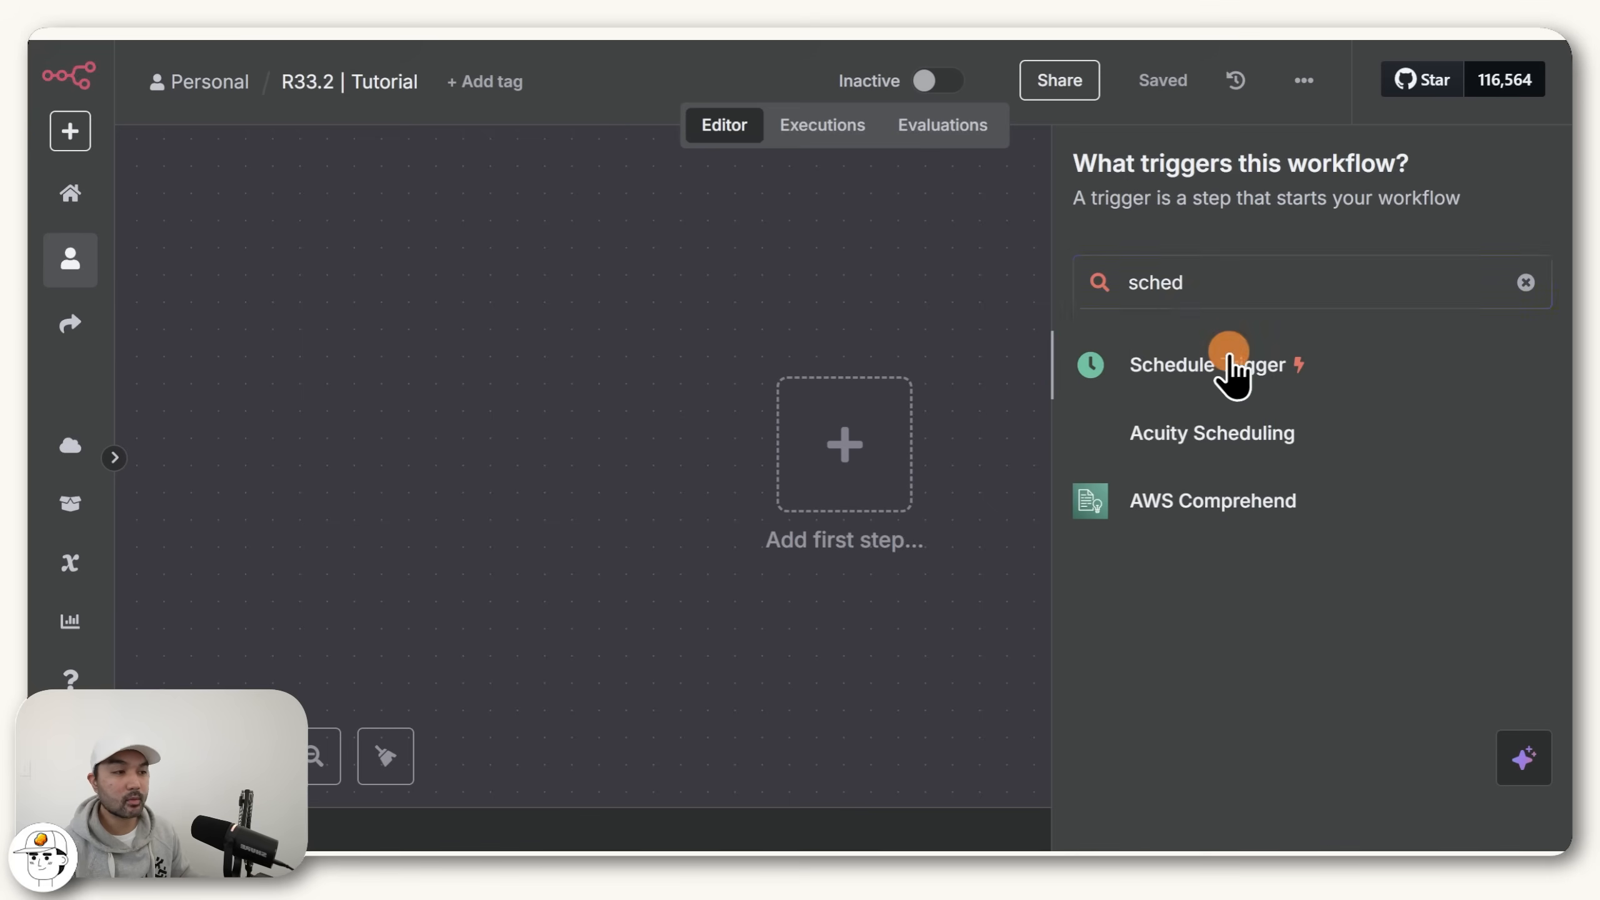
click(1228, 365)
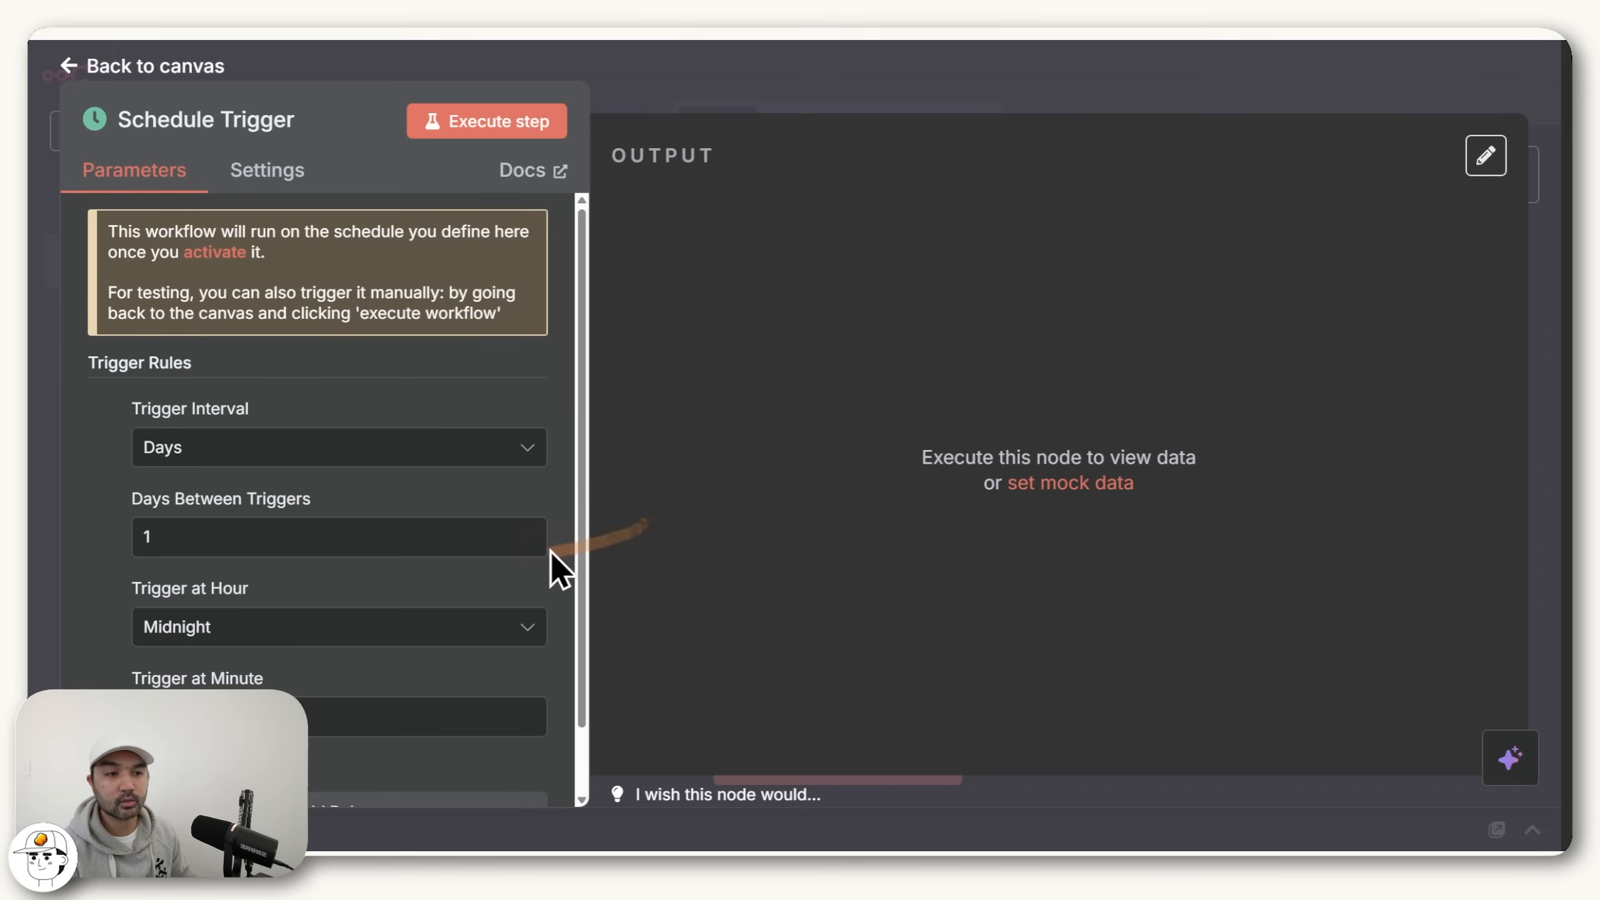
click(877, 82)
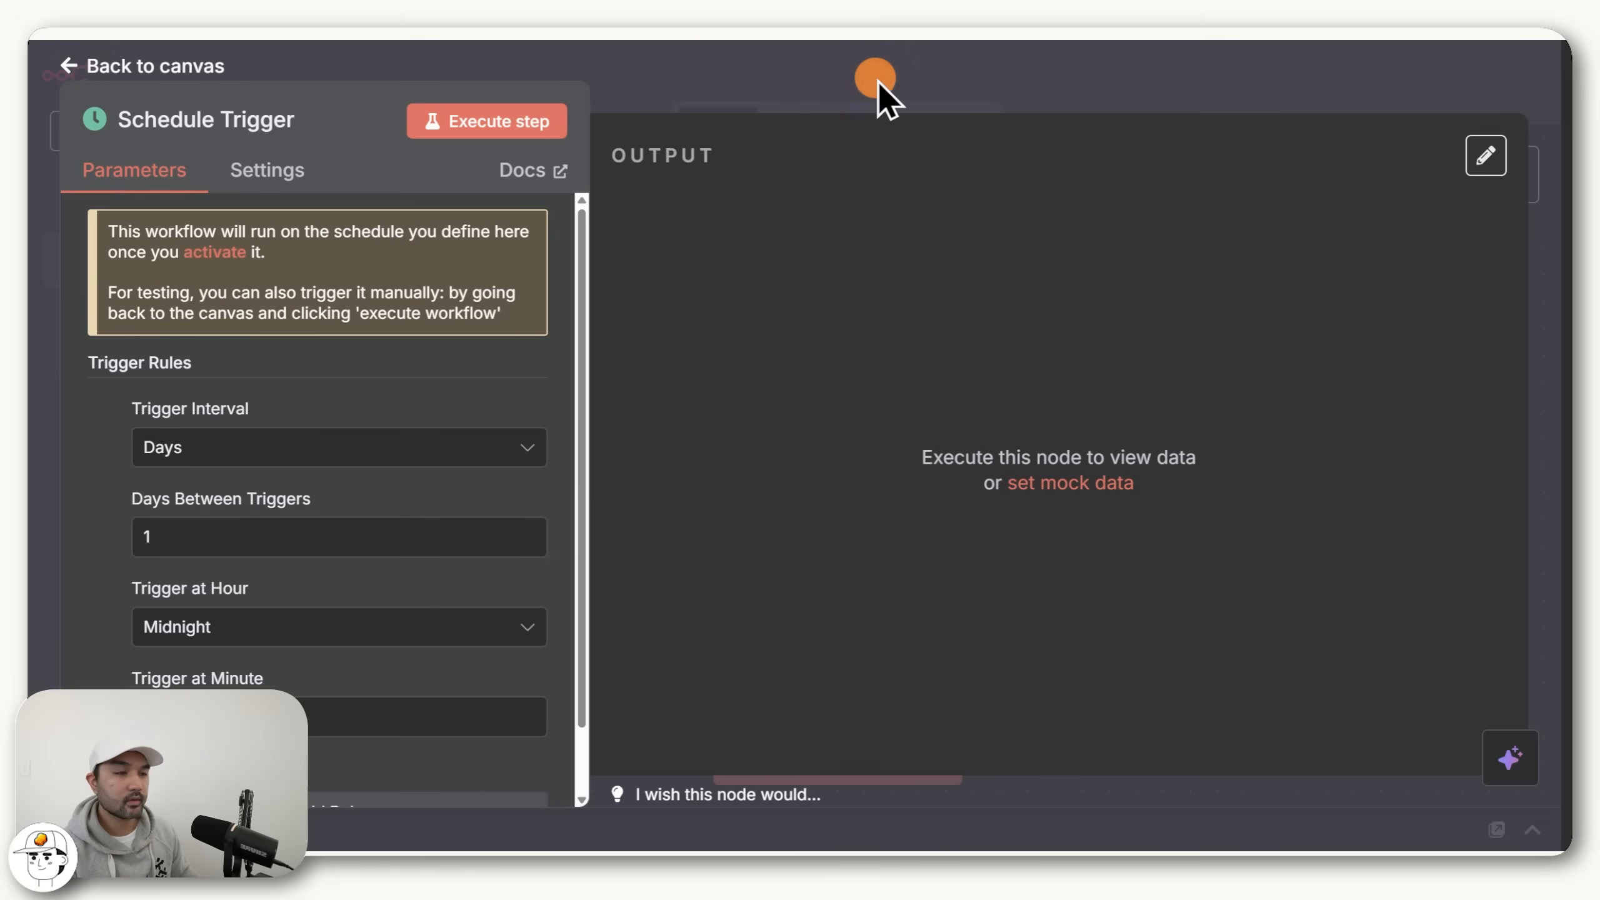
click(1054, 533)
drag(1208, 546, 1094, 570)
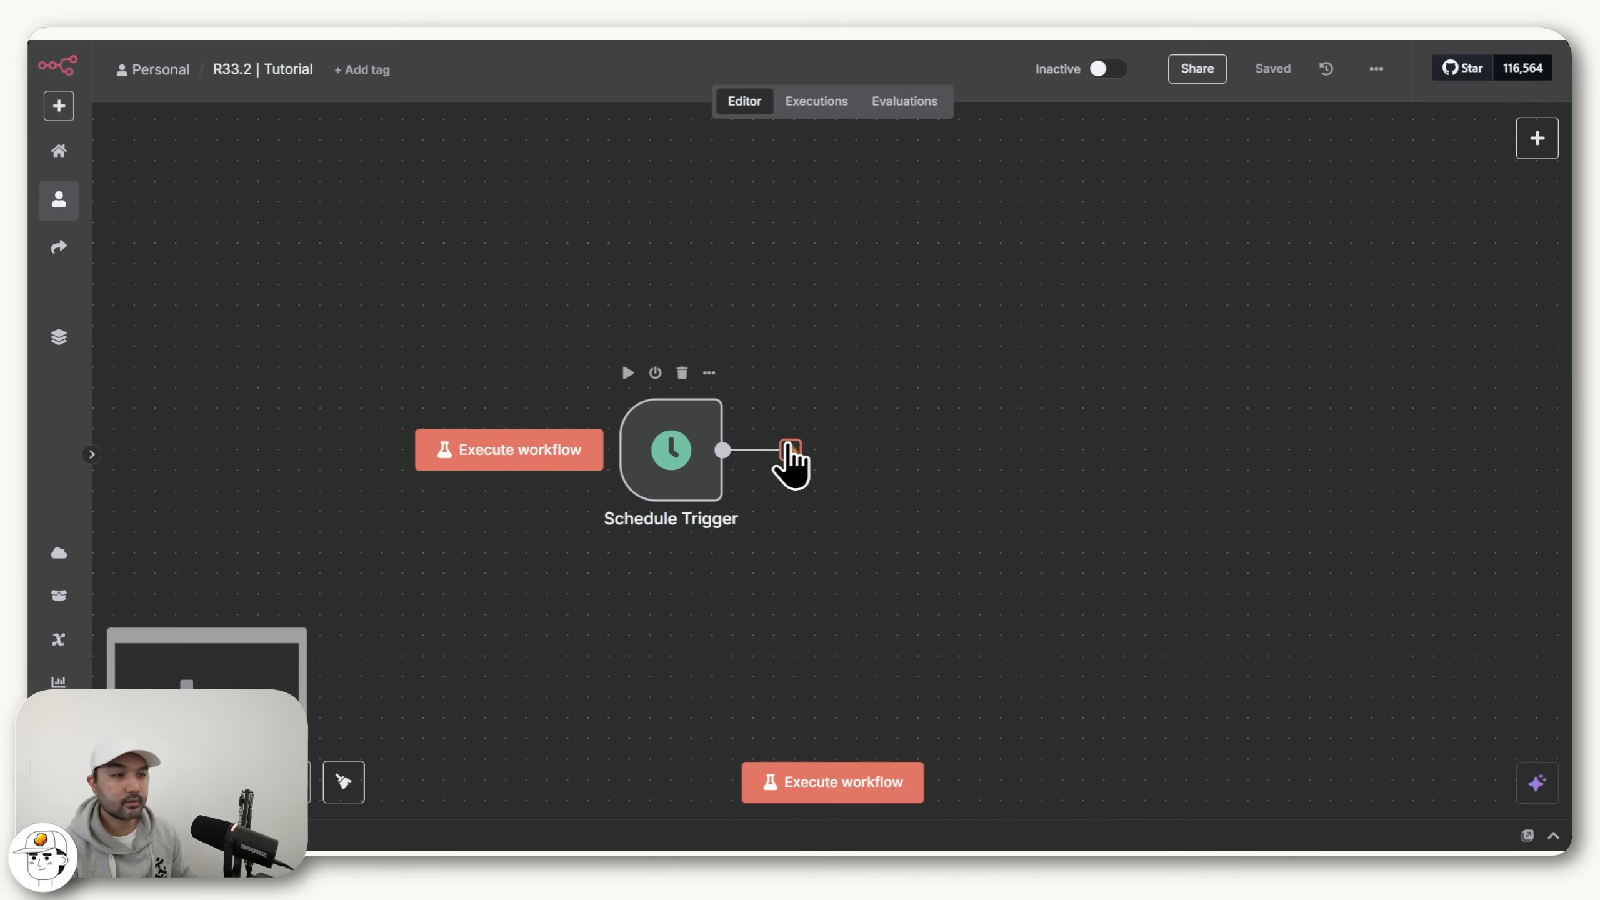
Step: Add a Google Sheets node with the "Get row(s) in sheet" action after the Schedule Trigger
click(790, 450)
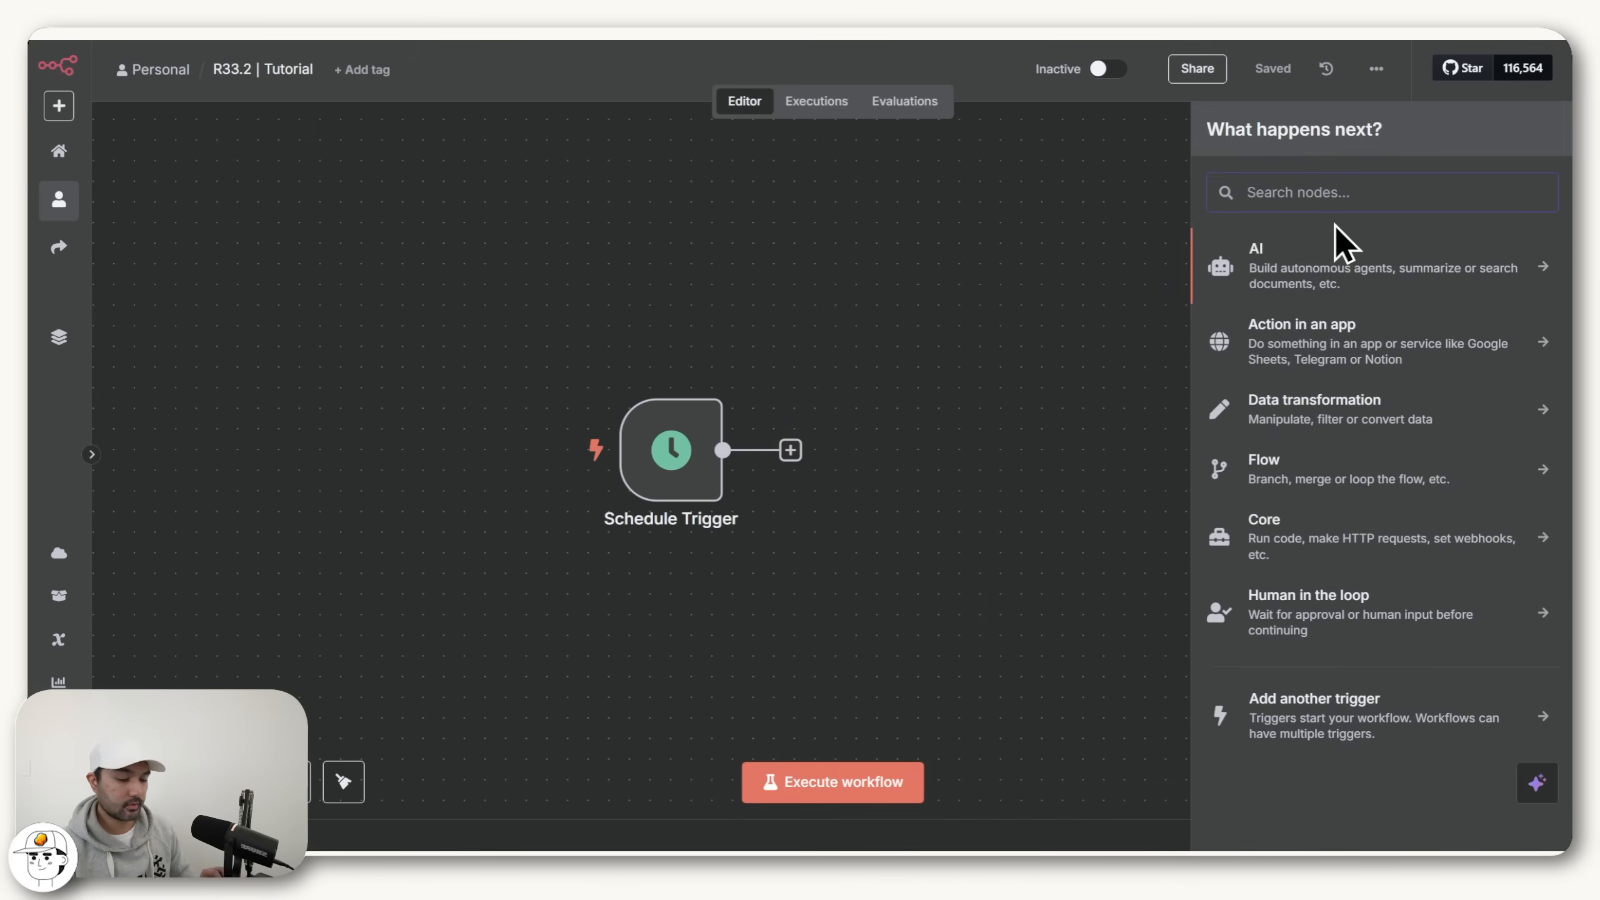
text(sheet)
click(1323, 255)
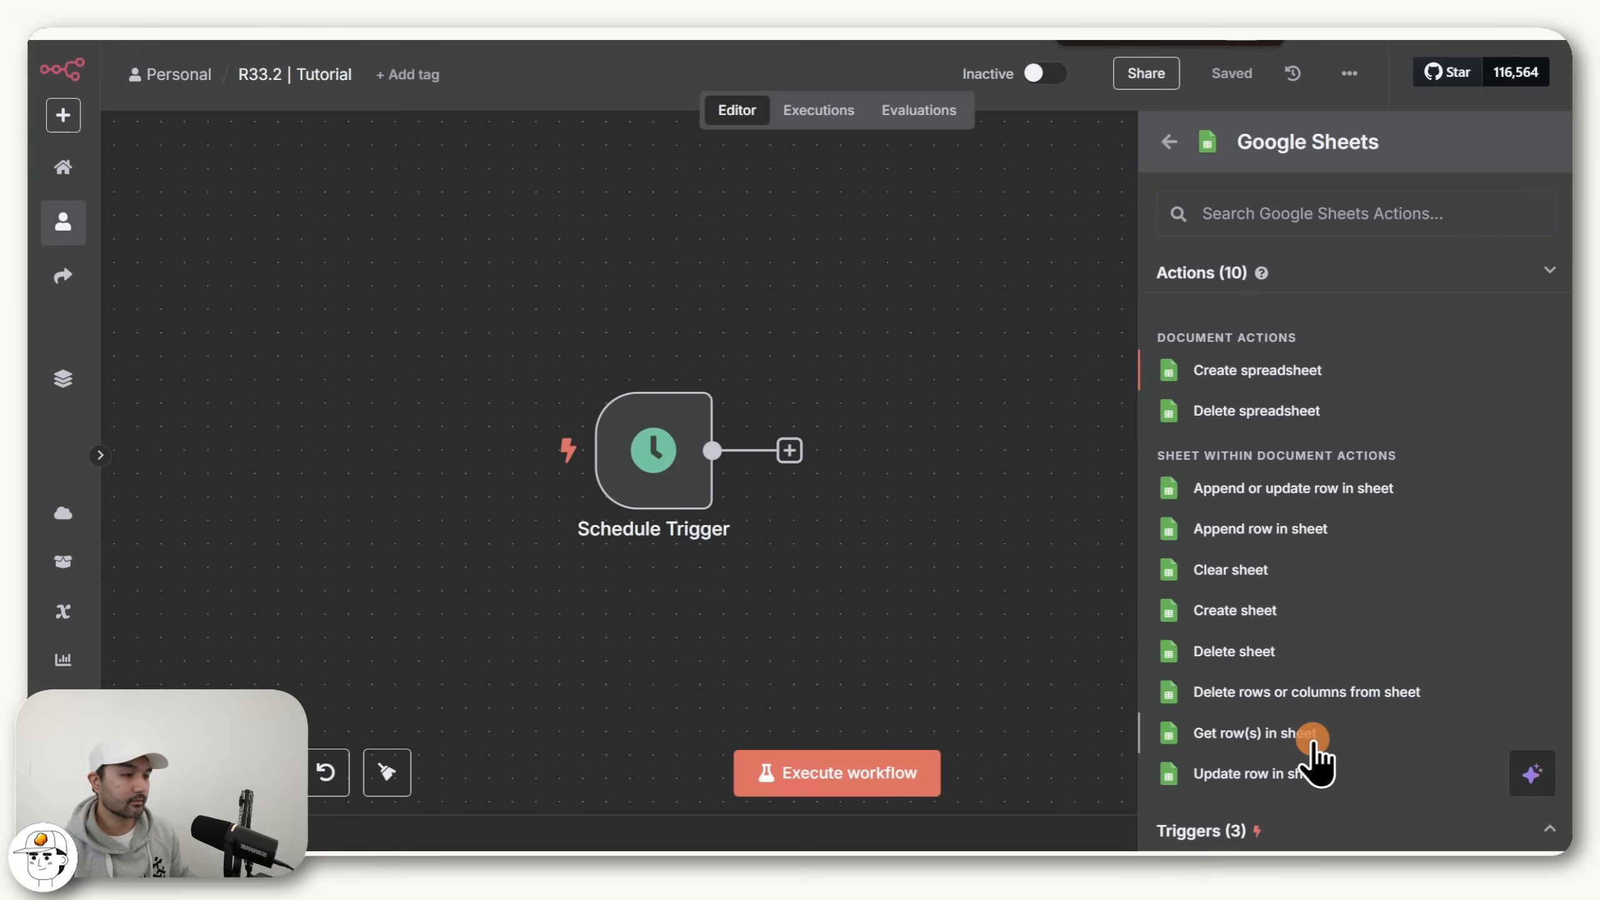
click(1313, 738)
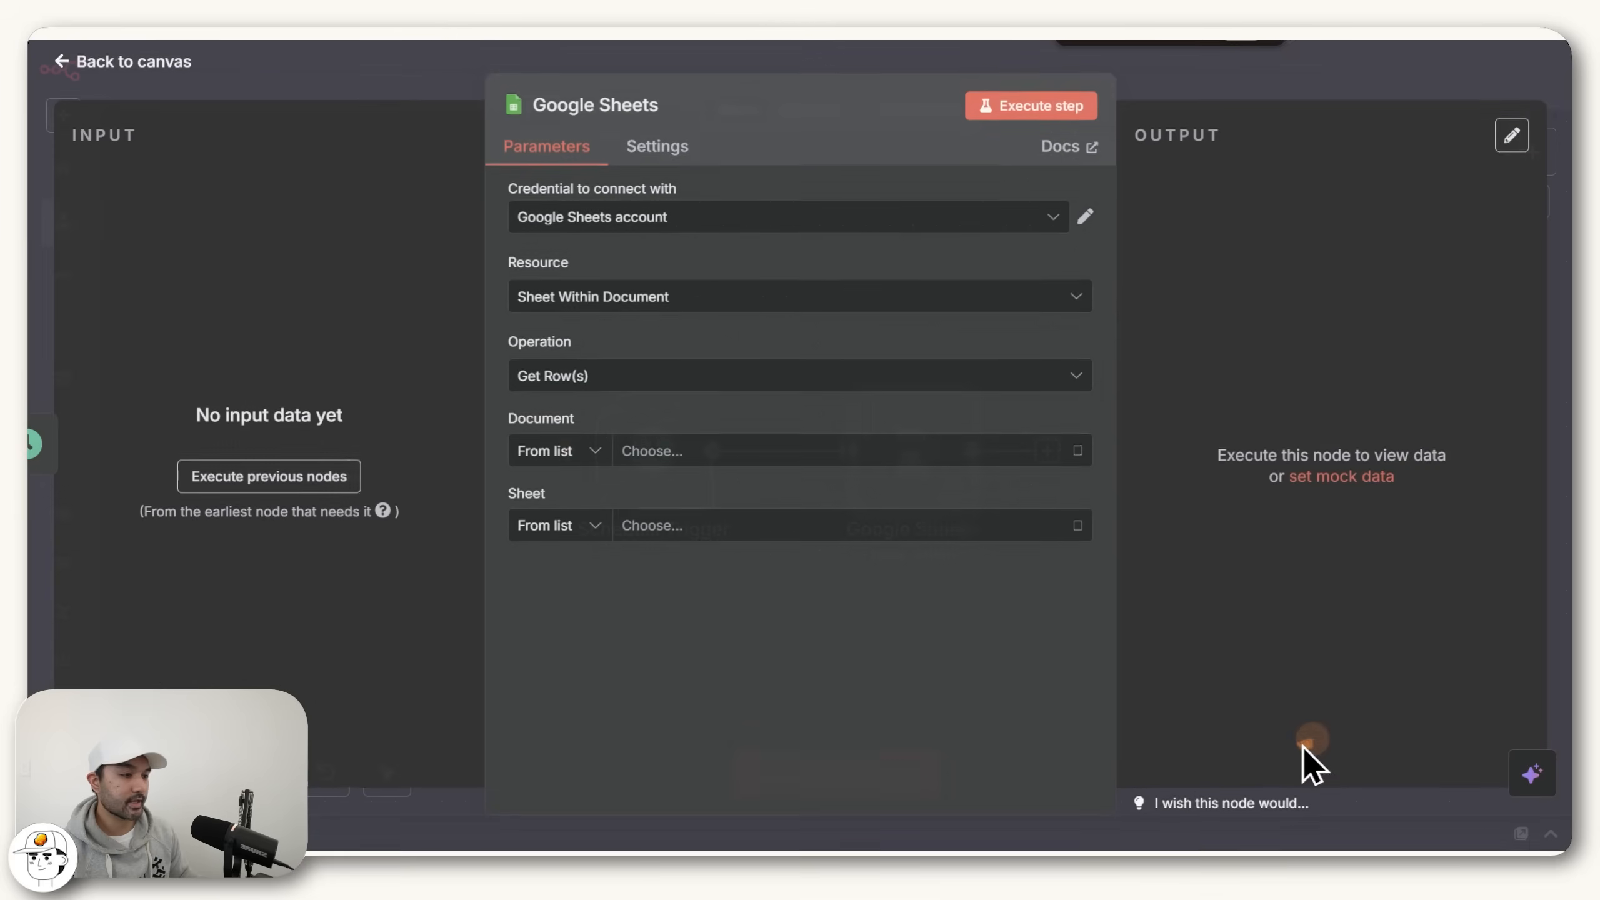
Step: Rename the Google Sheets node "Get Vid Link"
click(590, 107)
text(Get V)
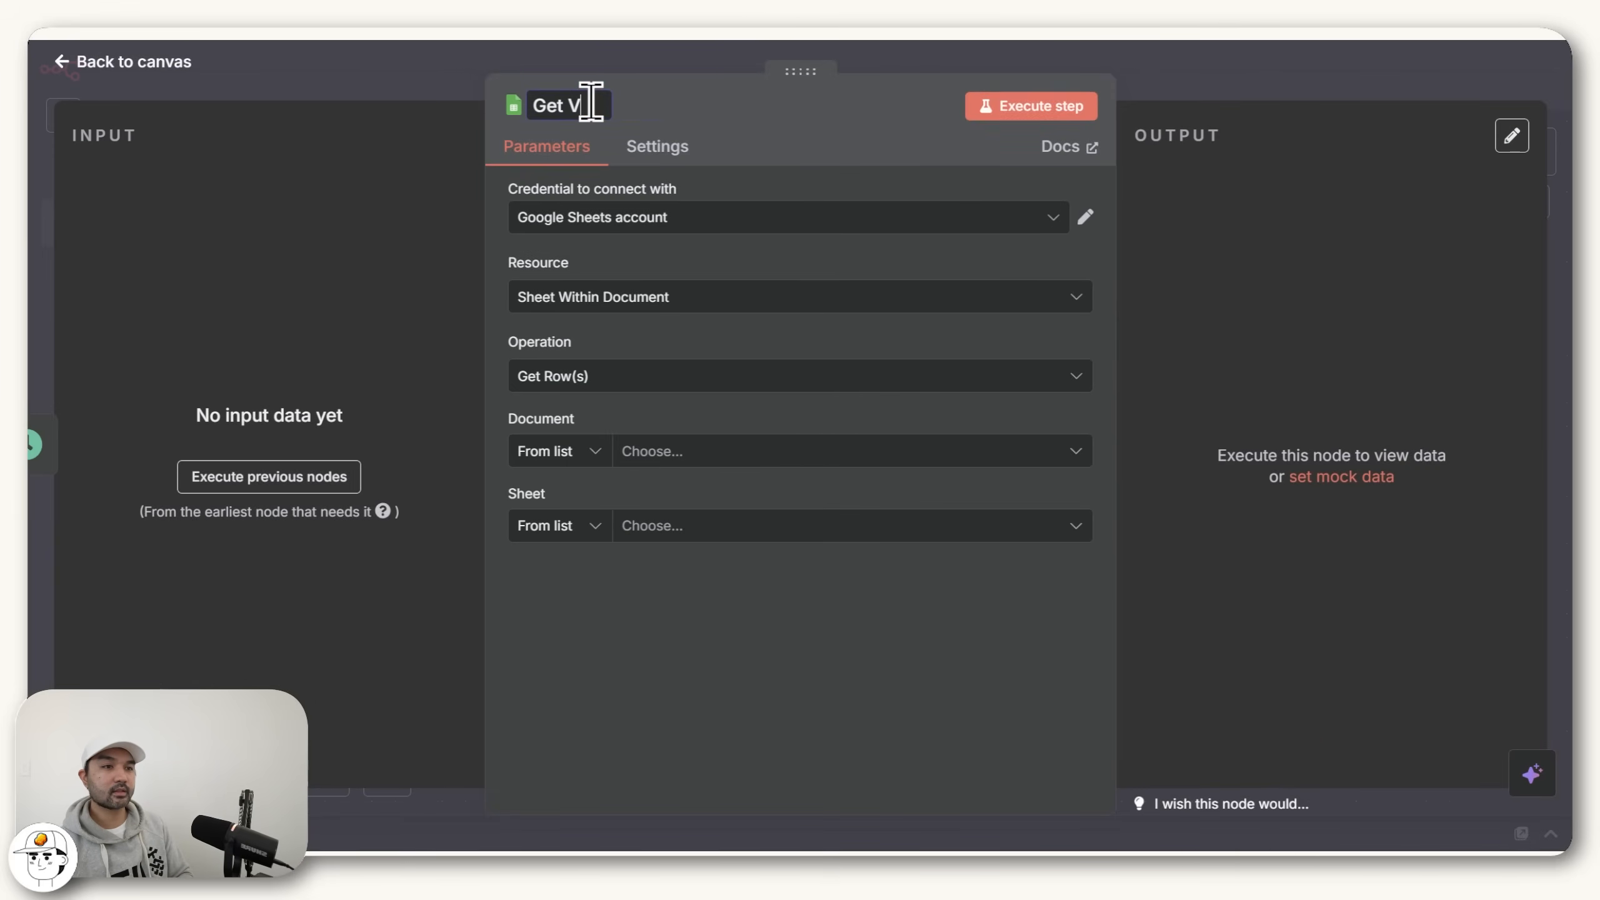
text(id Link)
key(Return)
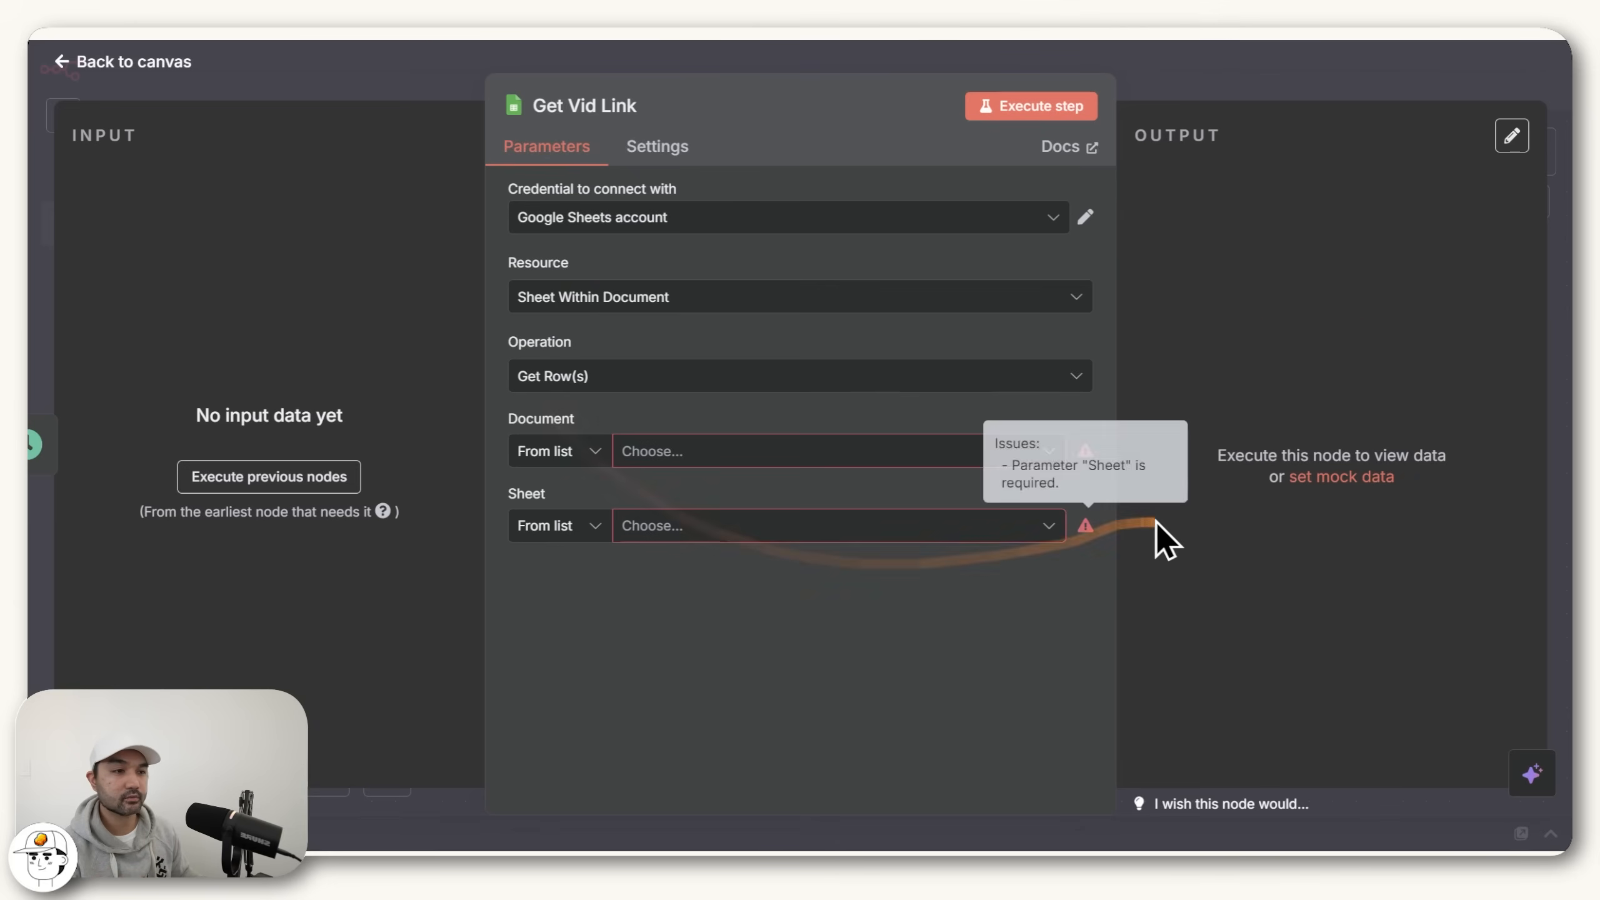
Step: View the Google sign-in setup for a new Google Sheets credential, and close it without saving
mouse_move(1114, 553)
mouse_down()
mouse_move(1071, 565)
mouse_move(1100, 570)
mouse_up()
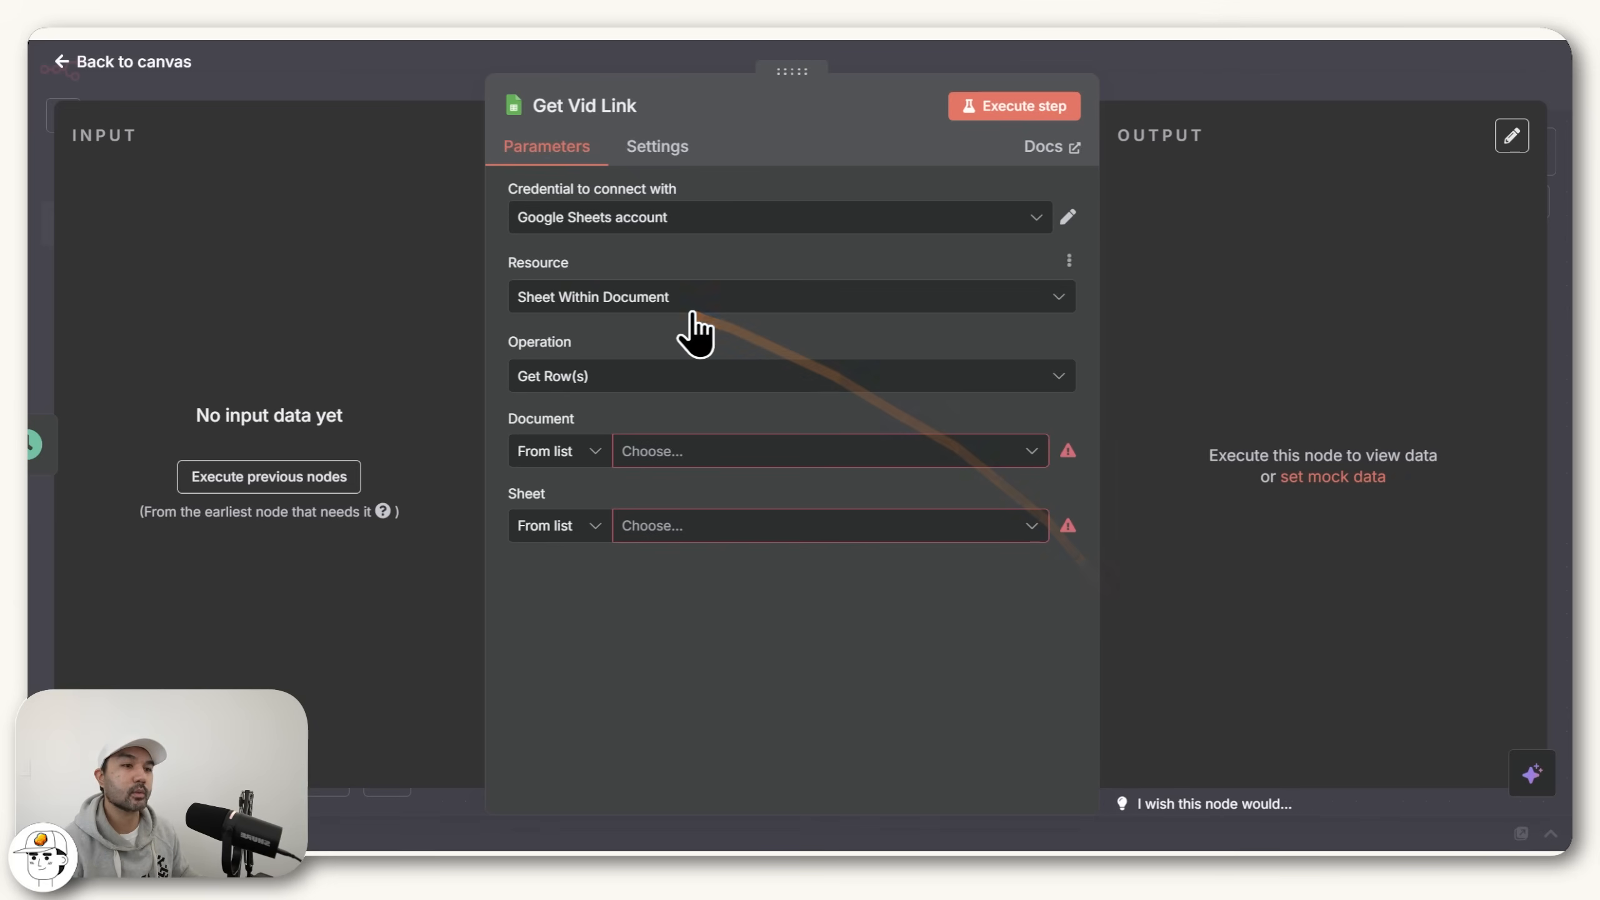
click(645, 226)
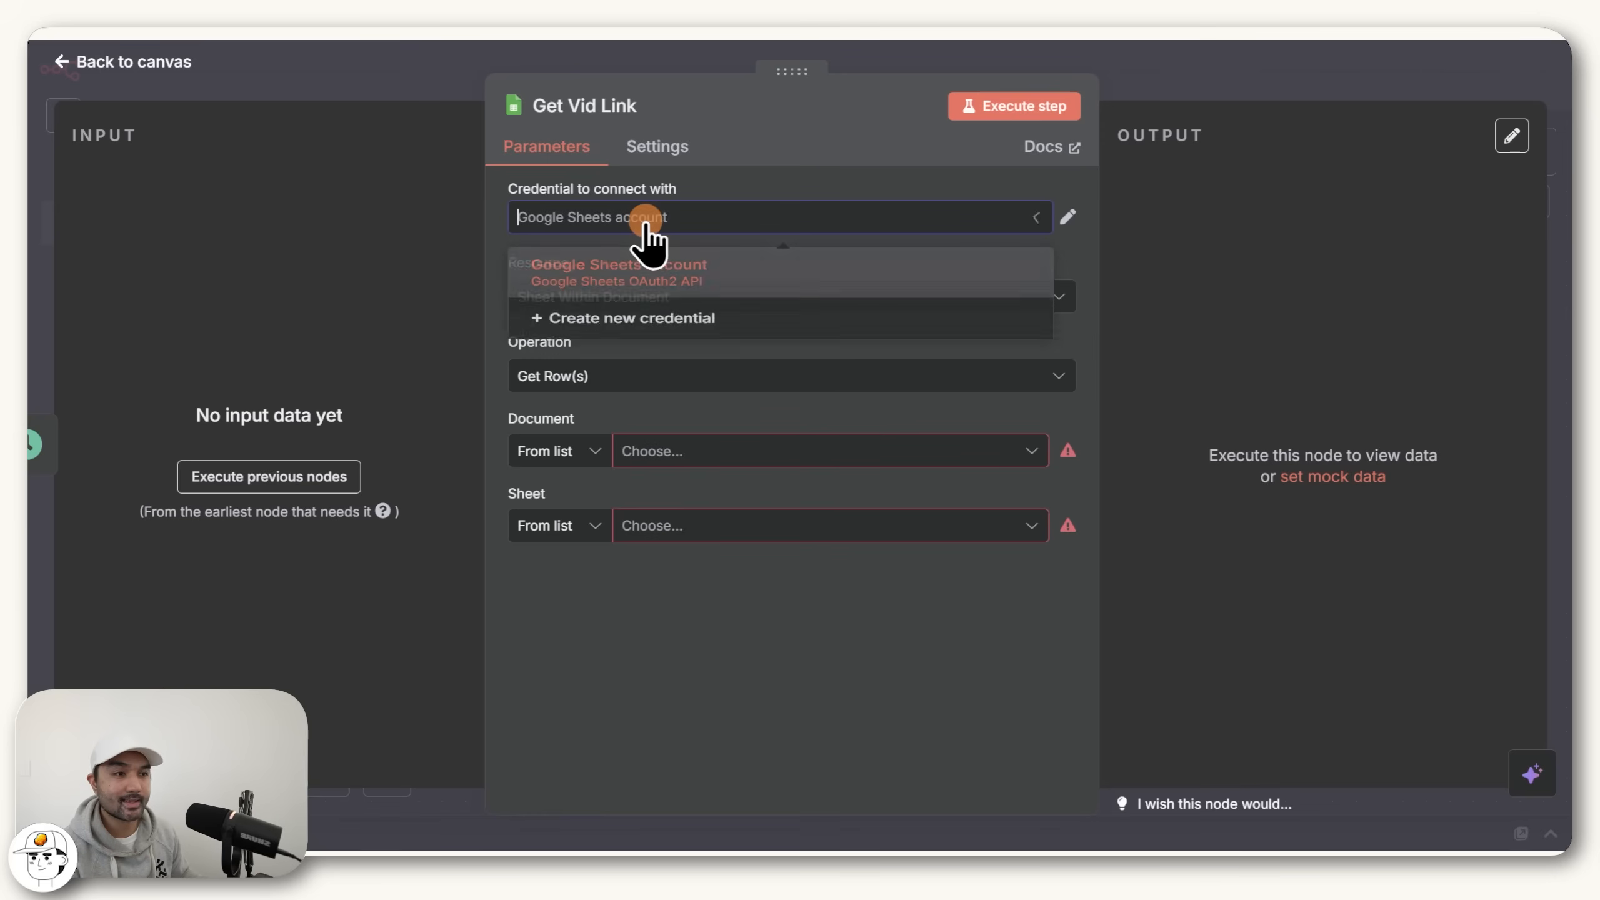
click(666, 340)
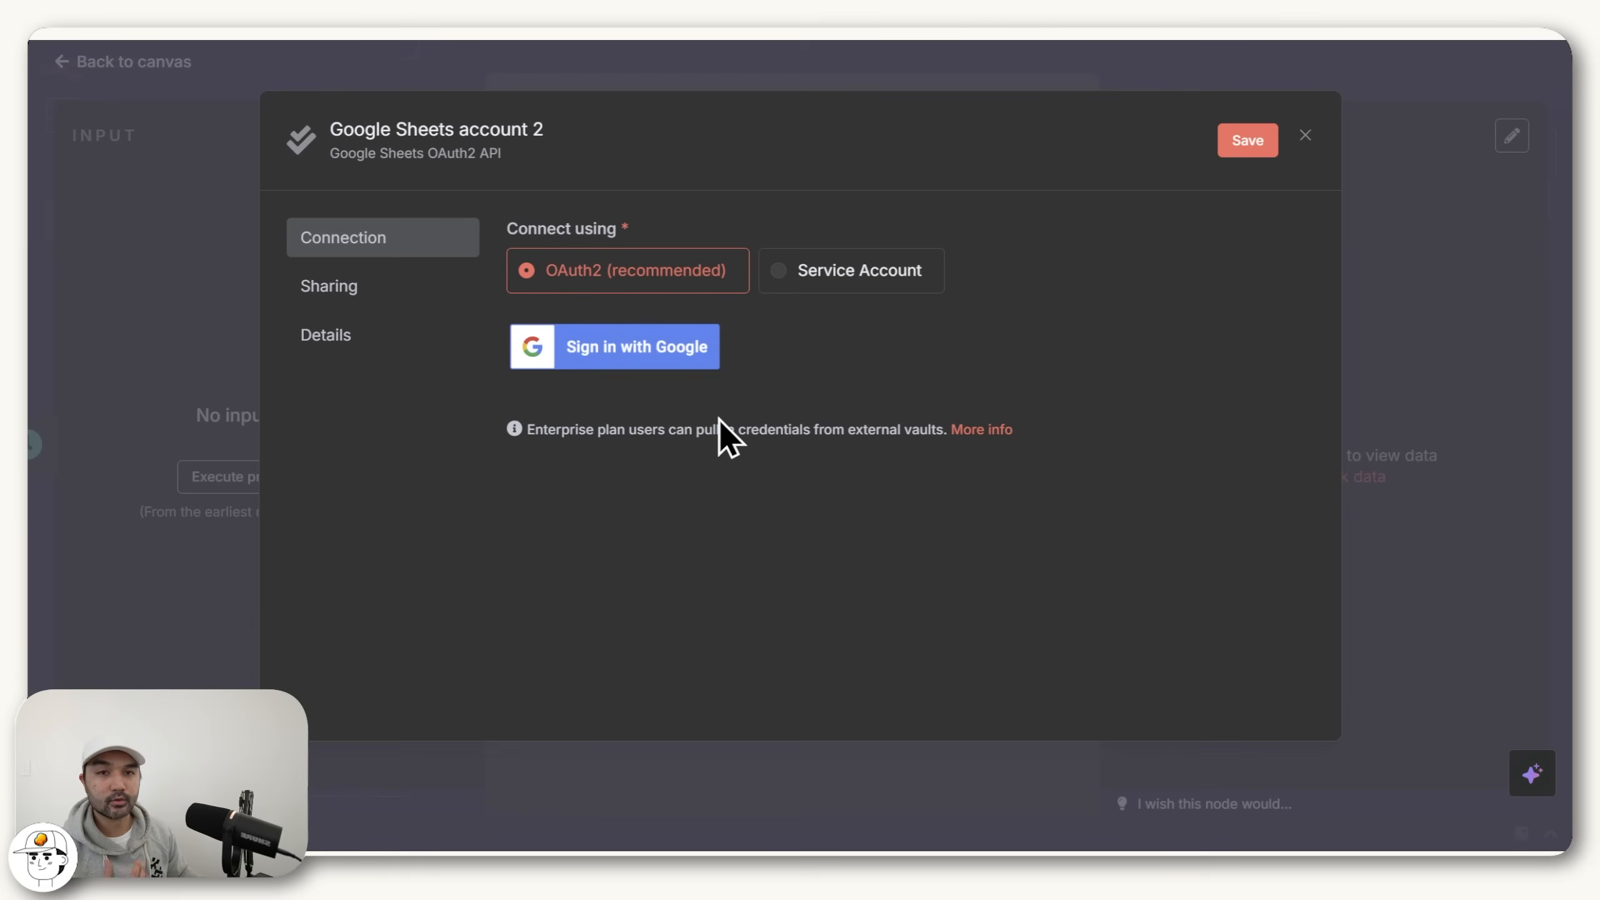
click(1241, 65)
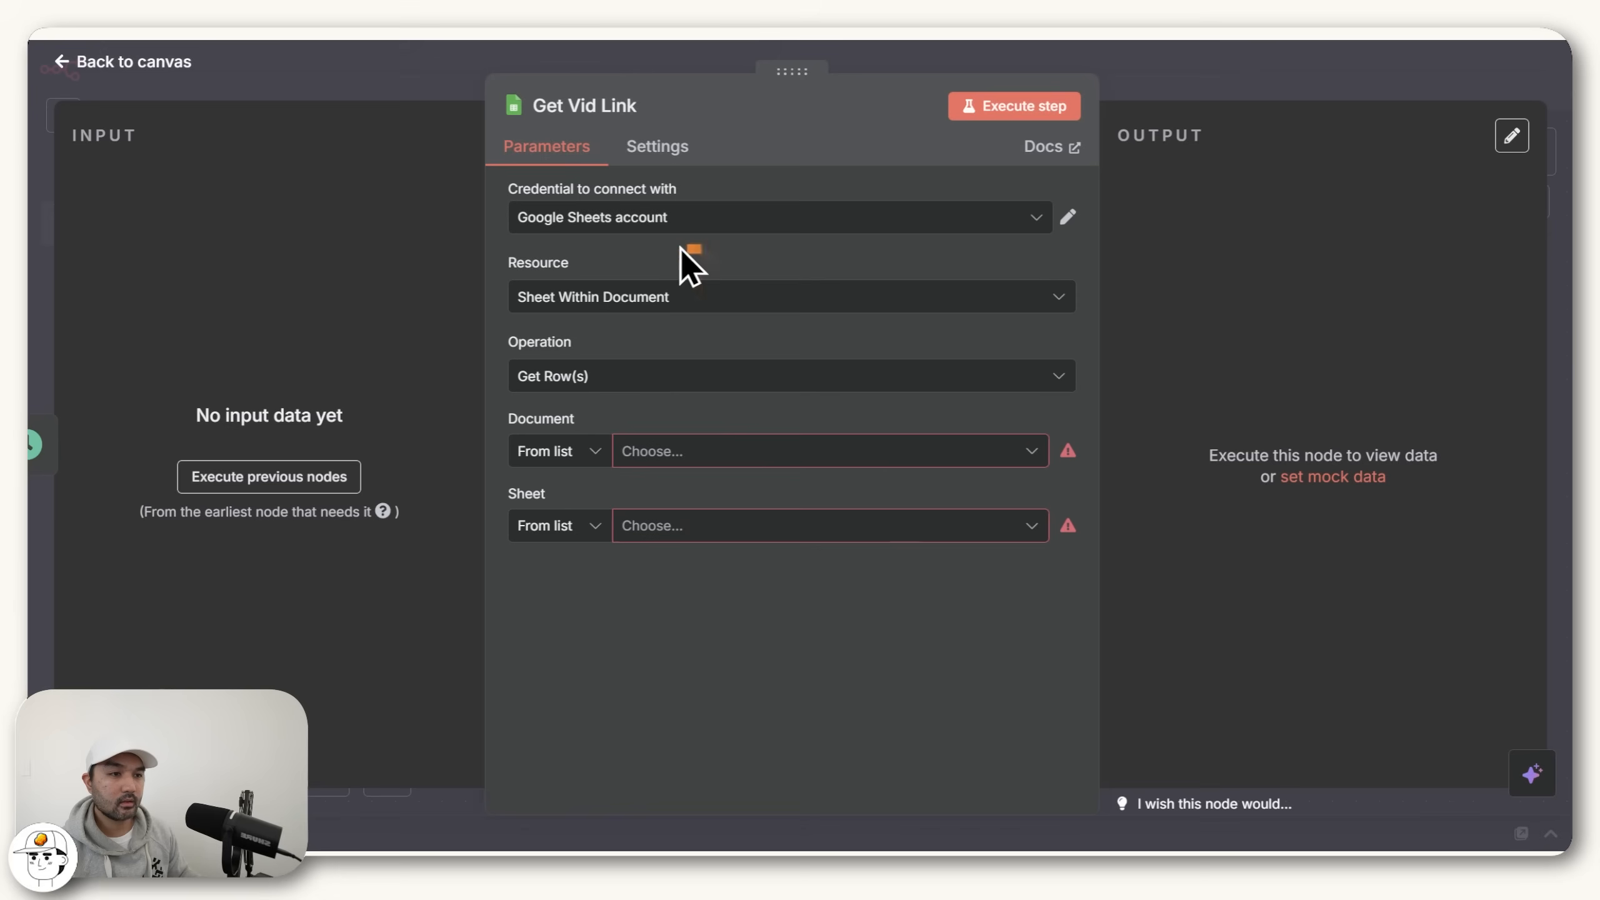
Step: Choose "R33.2 | AI Vertical Reframe via Fal AI" as the document for the Get Vid Link node
click(670, 452)
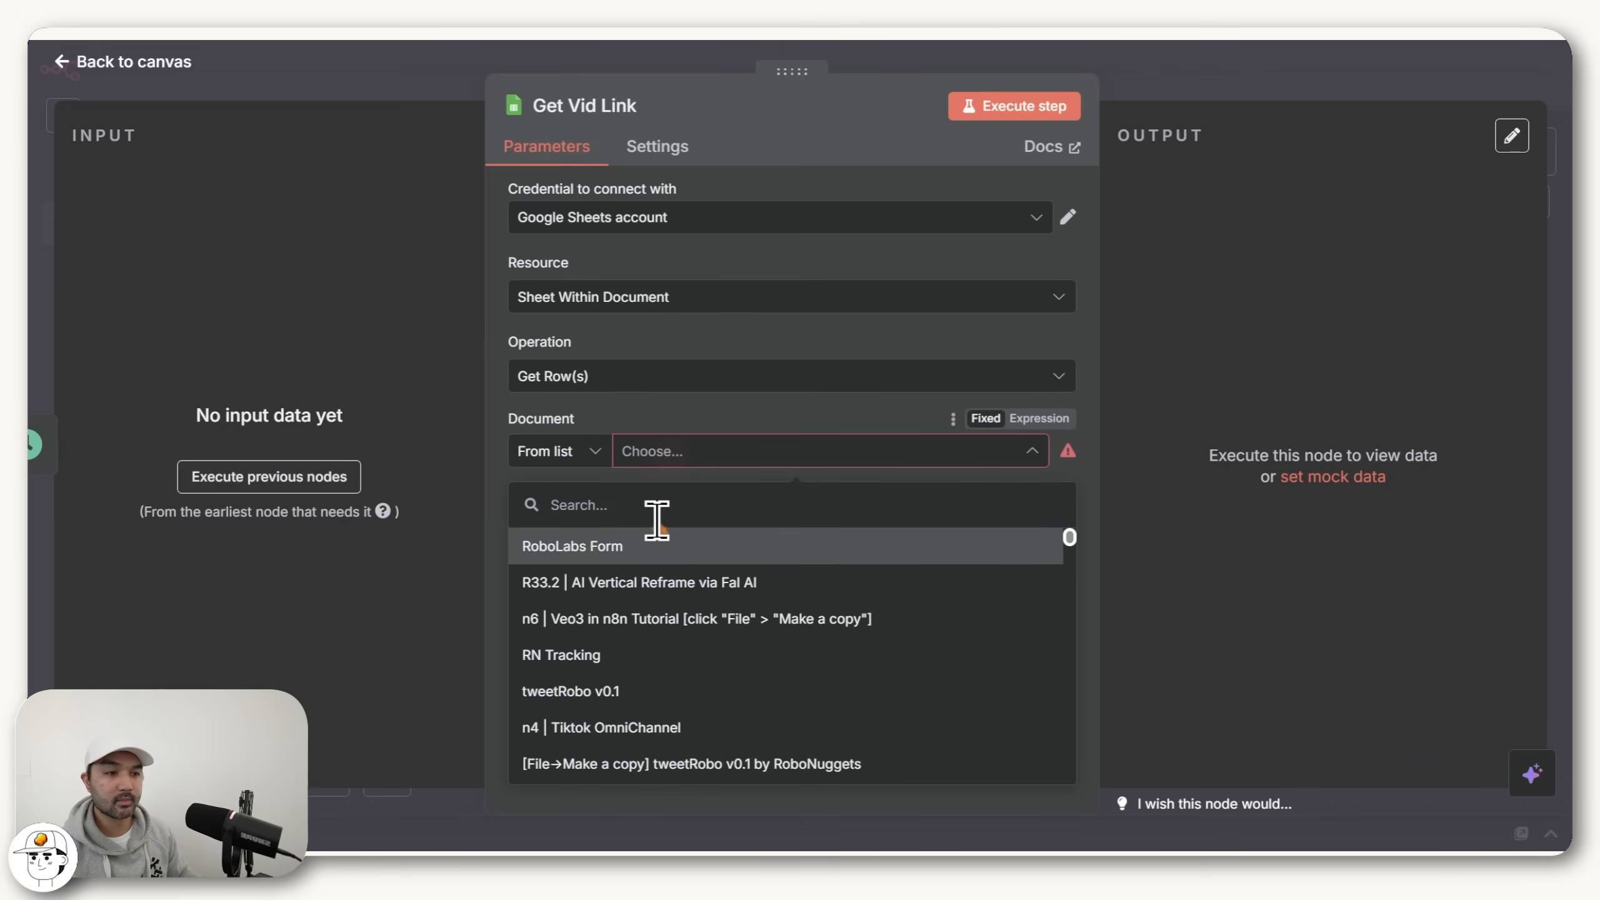
click(644, 584)
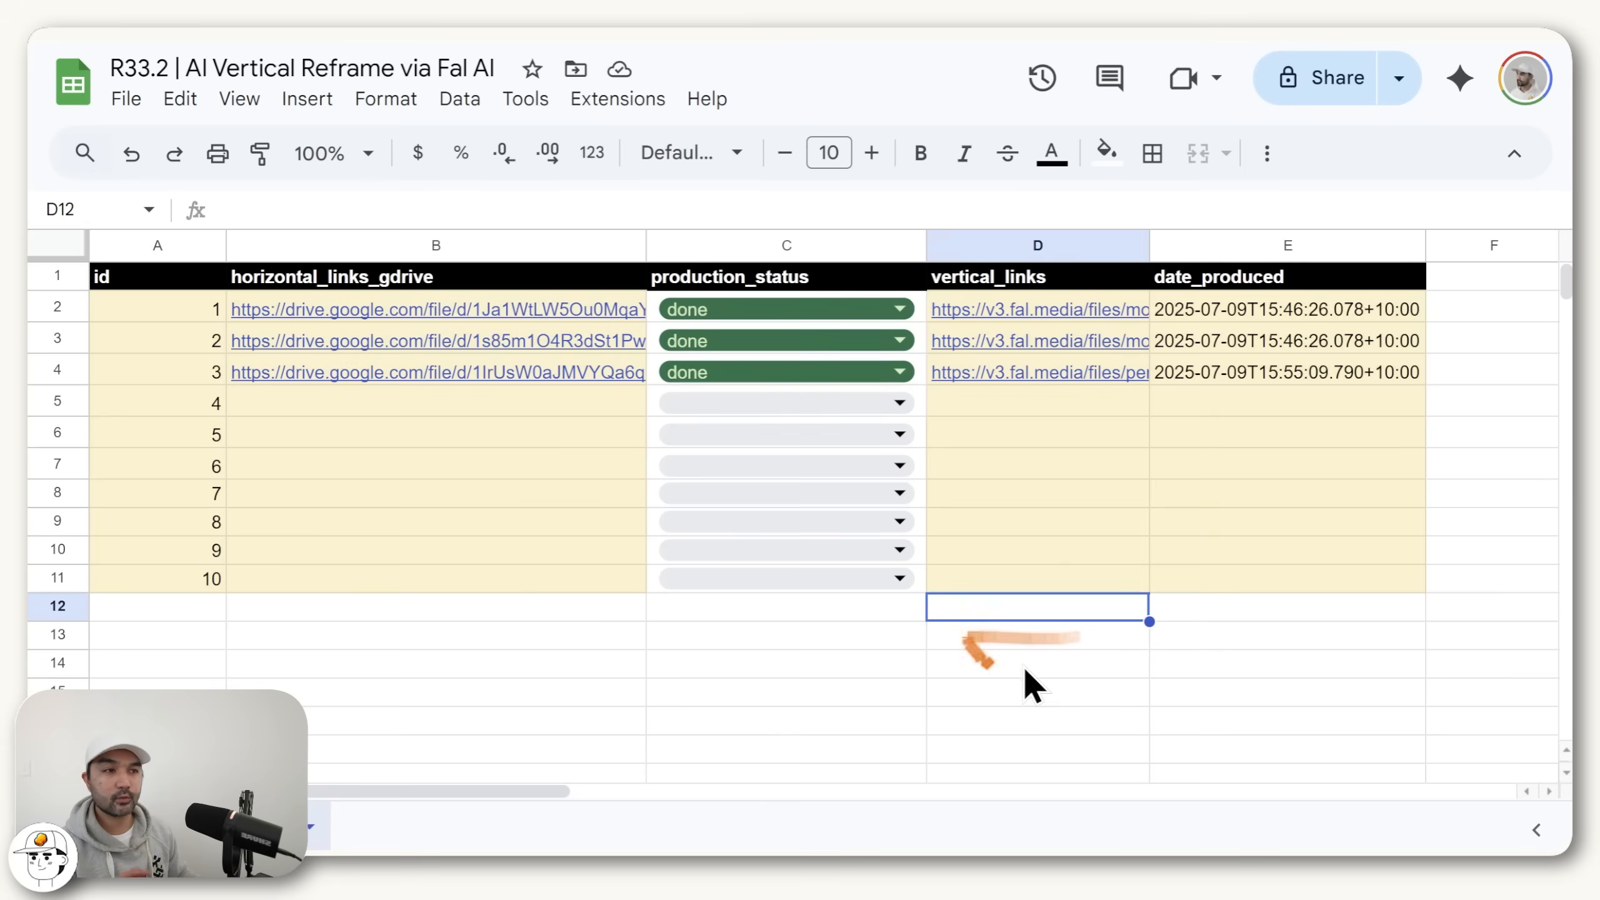
Step: Look over columns A to E of the "R33.2 | AI Vertical Reframe via Fal AI" spreadsheet and its file options
drag(1127, 669, 495, 378)
drag(188, 245, 1225, 238)
drag(1183, 385, 453, 598)
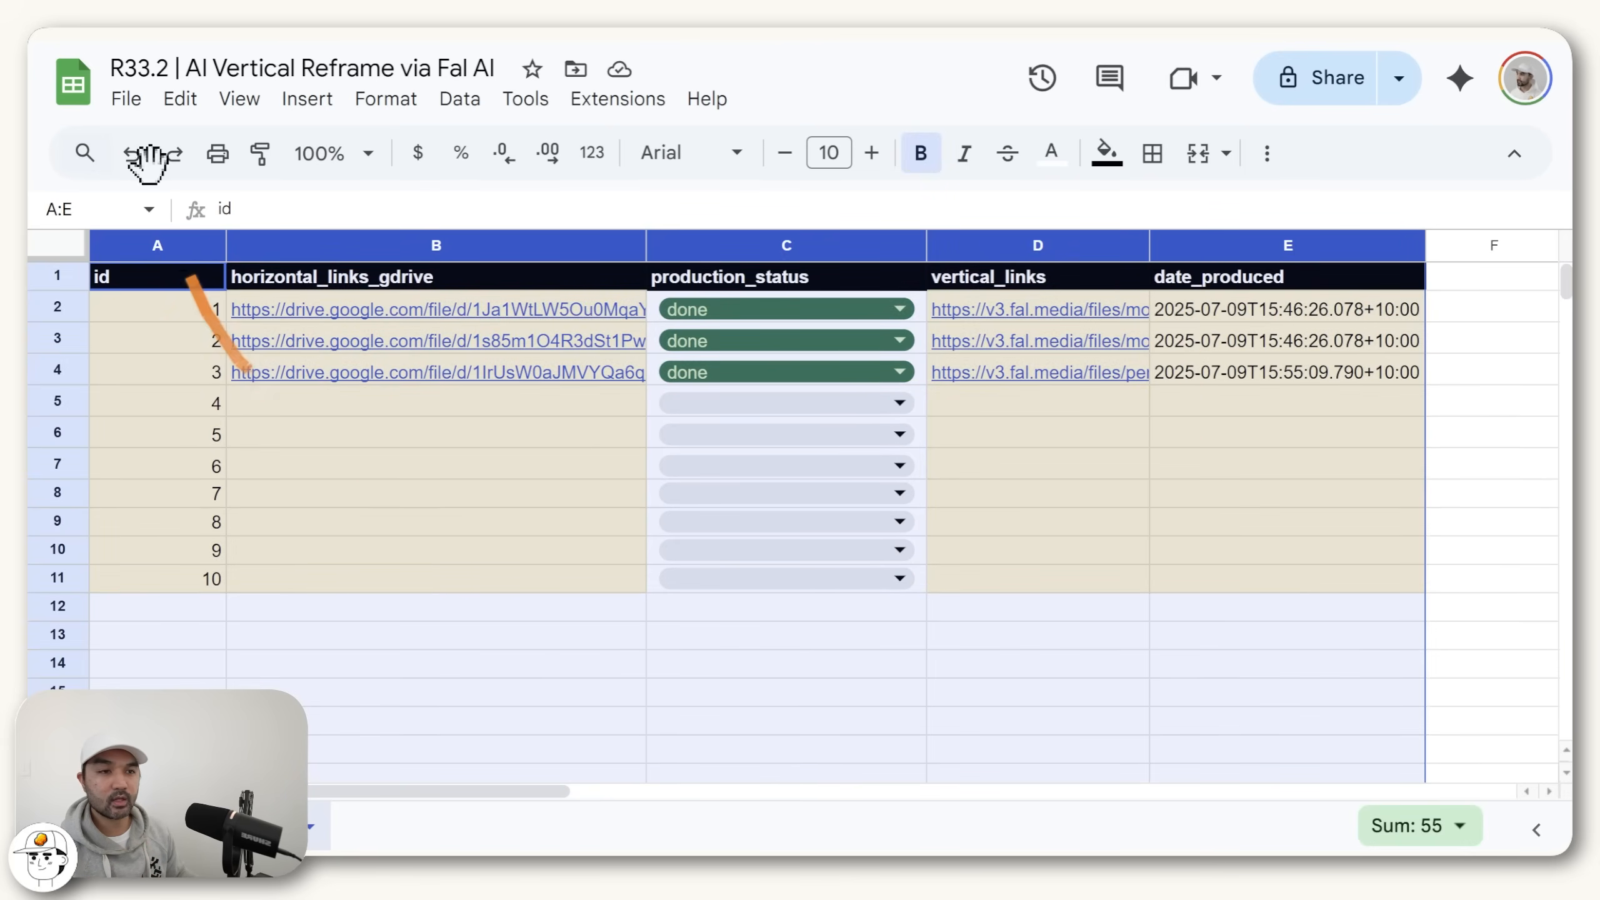
click(126, 100)
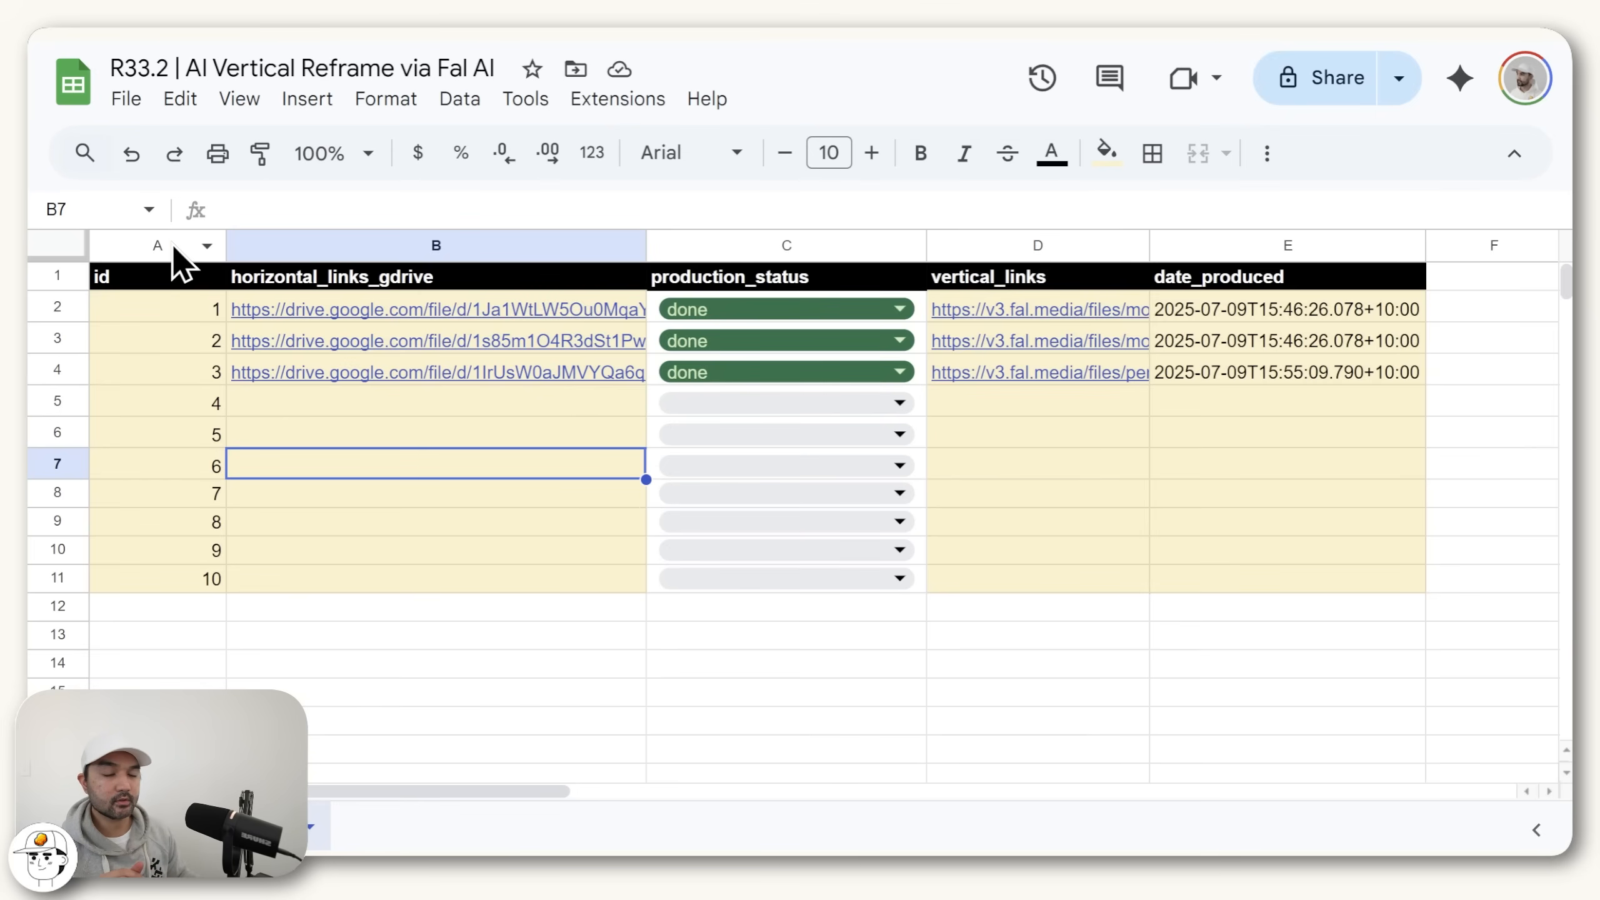
Step: Examine the sheet's first three columns, the id formula in A5 and the horizontal_links_gdrive column
drag(178, 255, 689, 238)
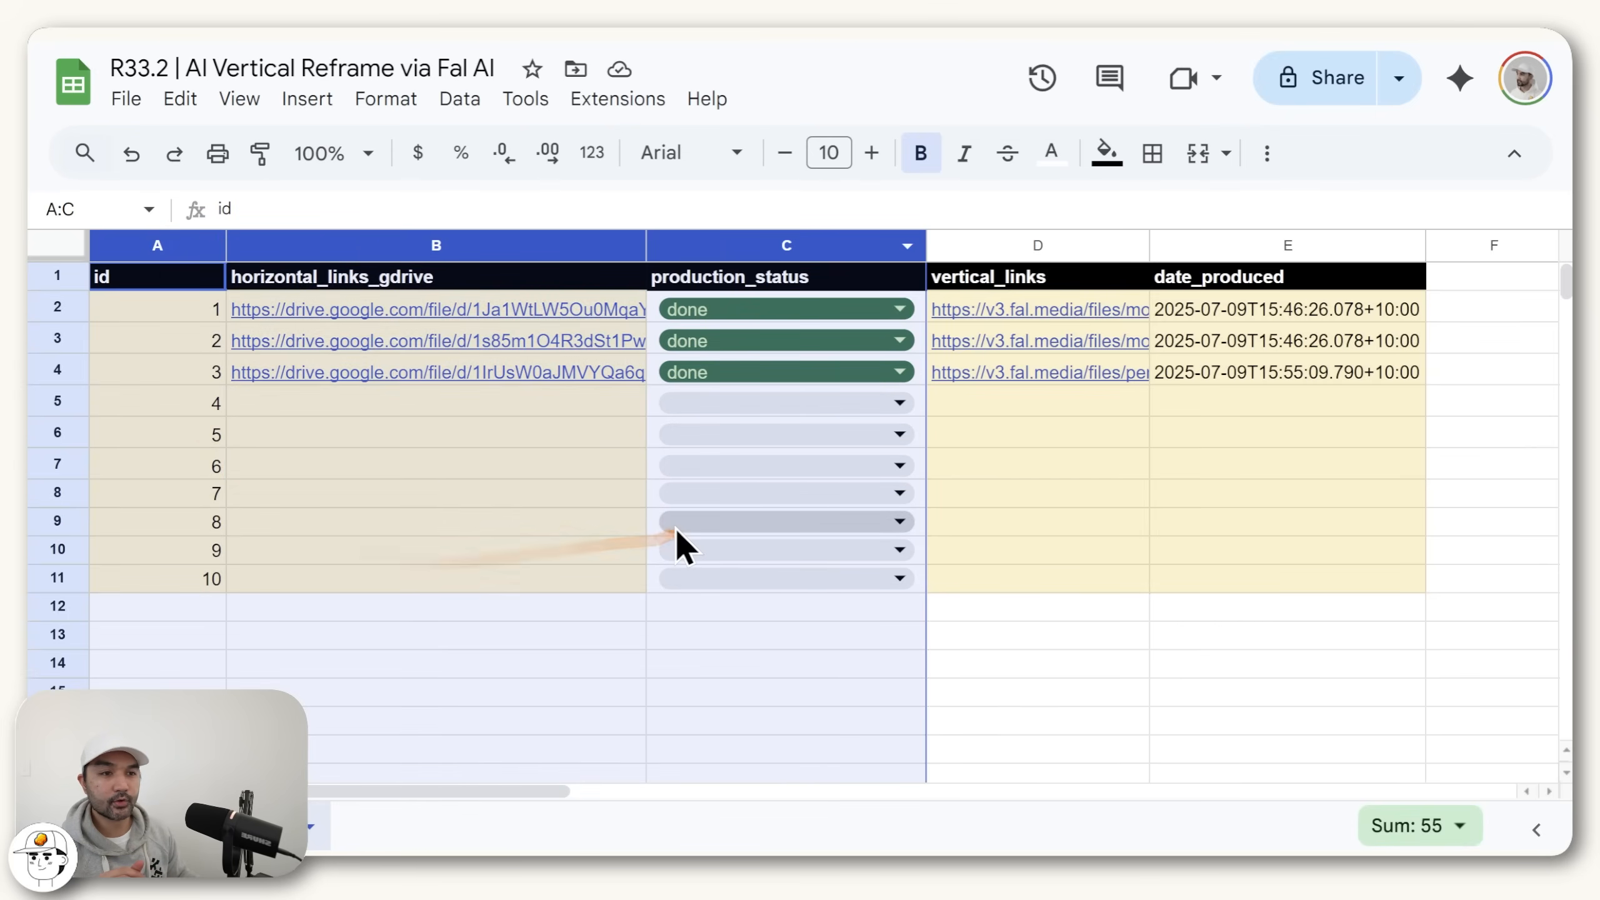
click(167, 244)
click(186, 401)
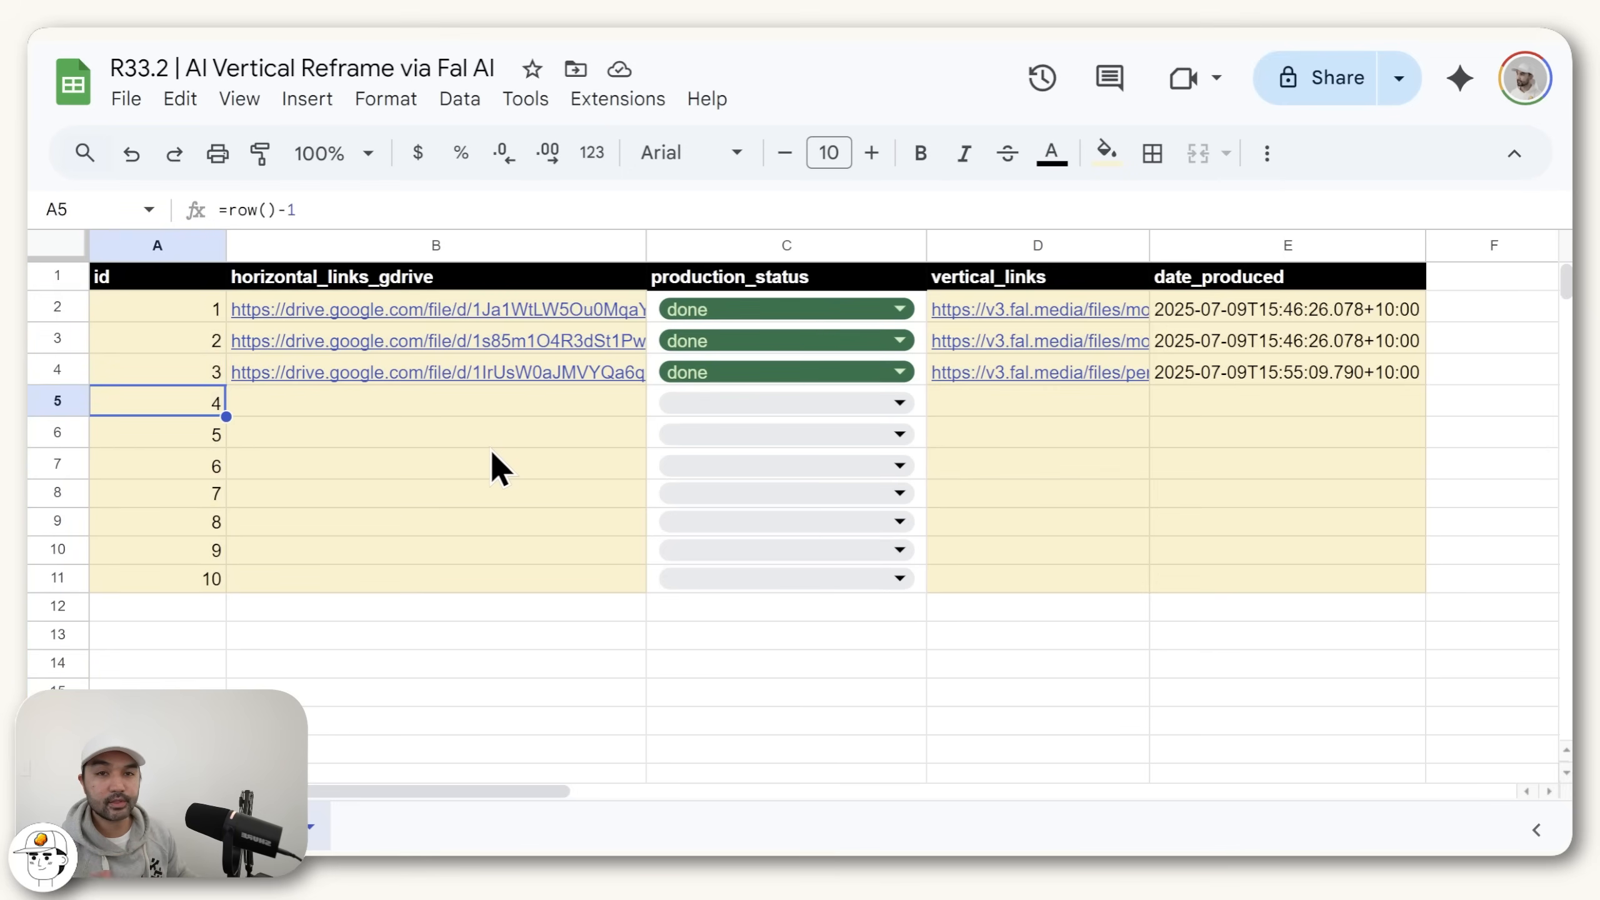
click(522, 243)
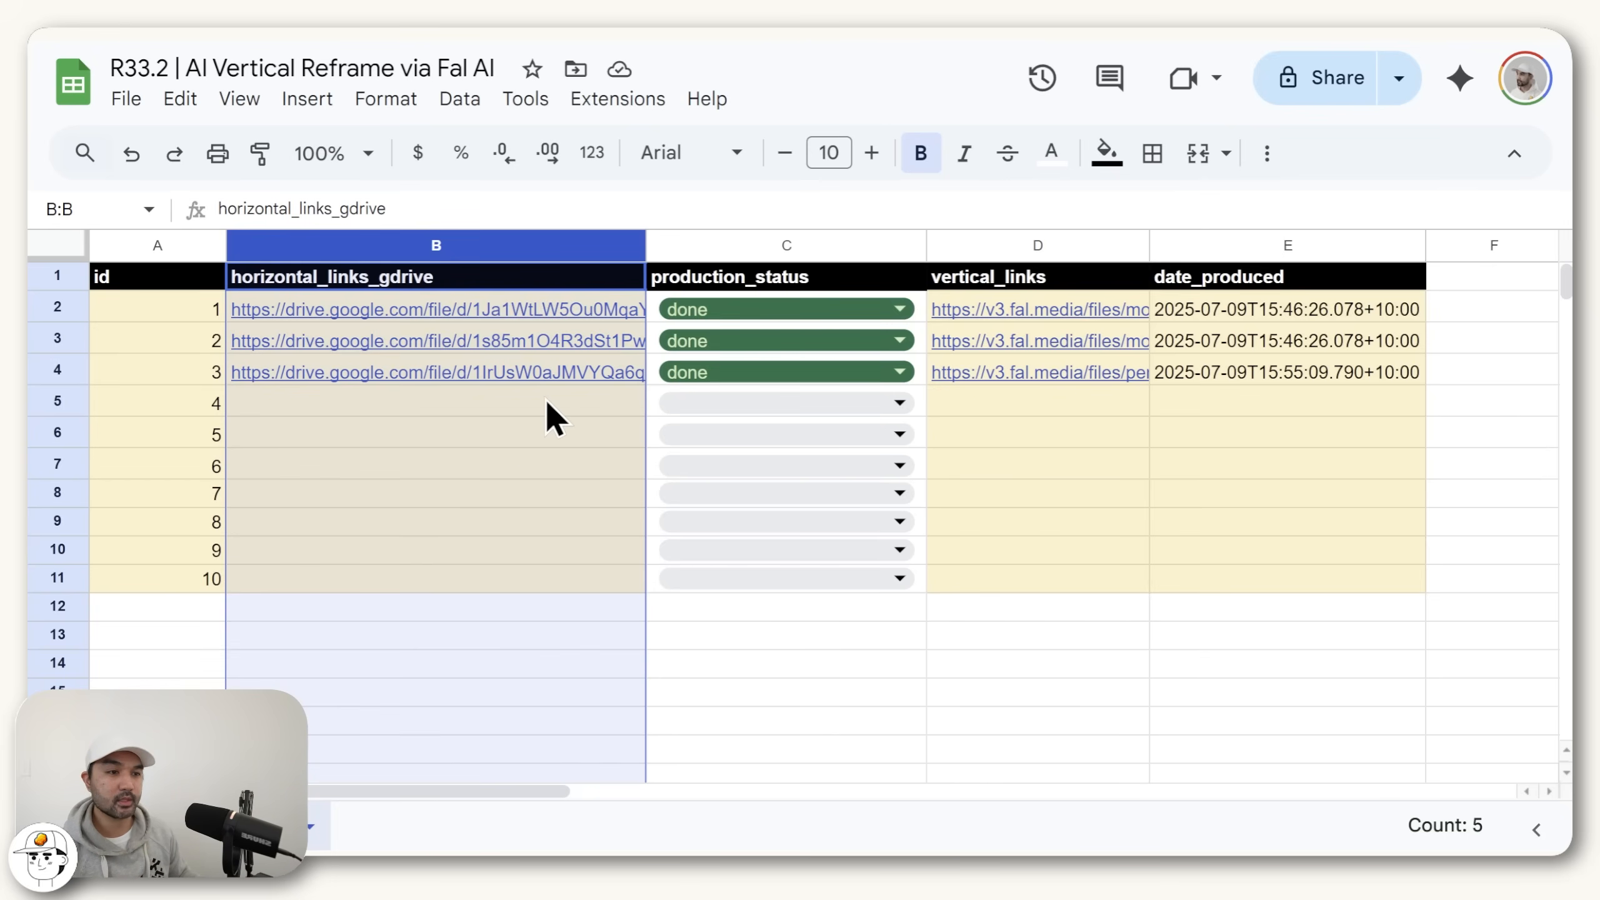
click(546, 402)
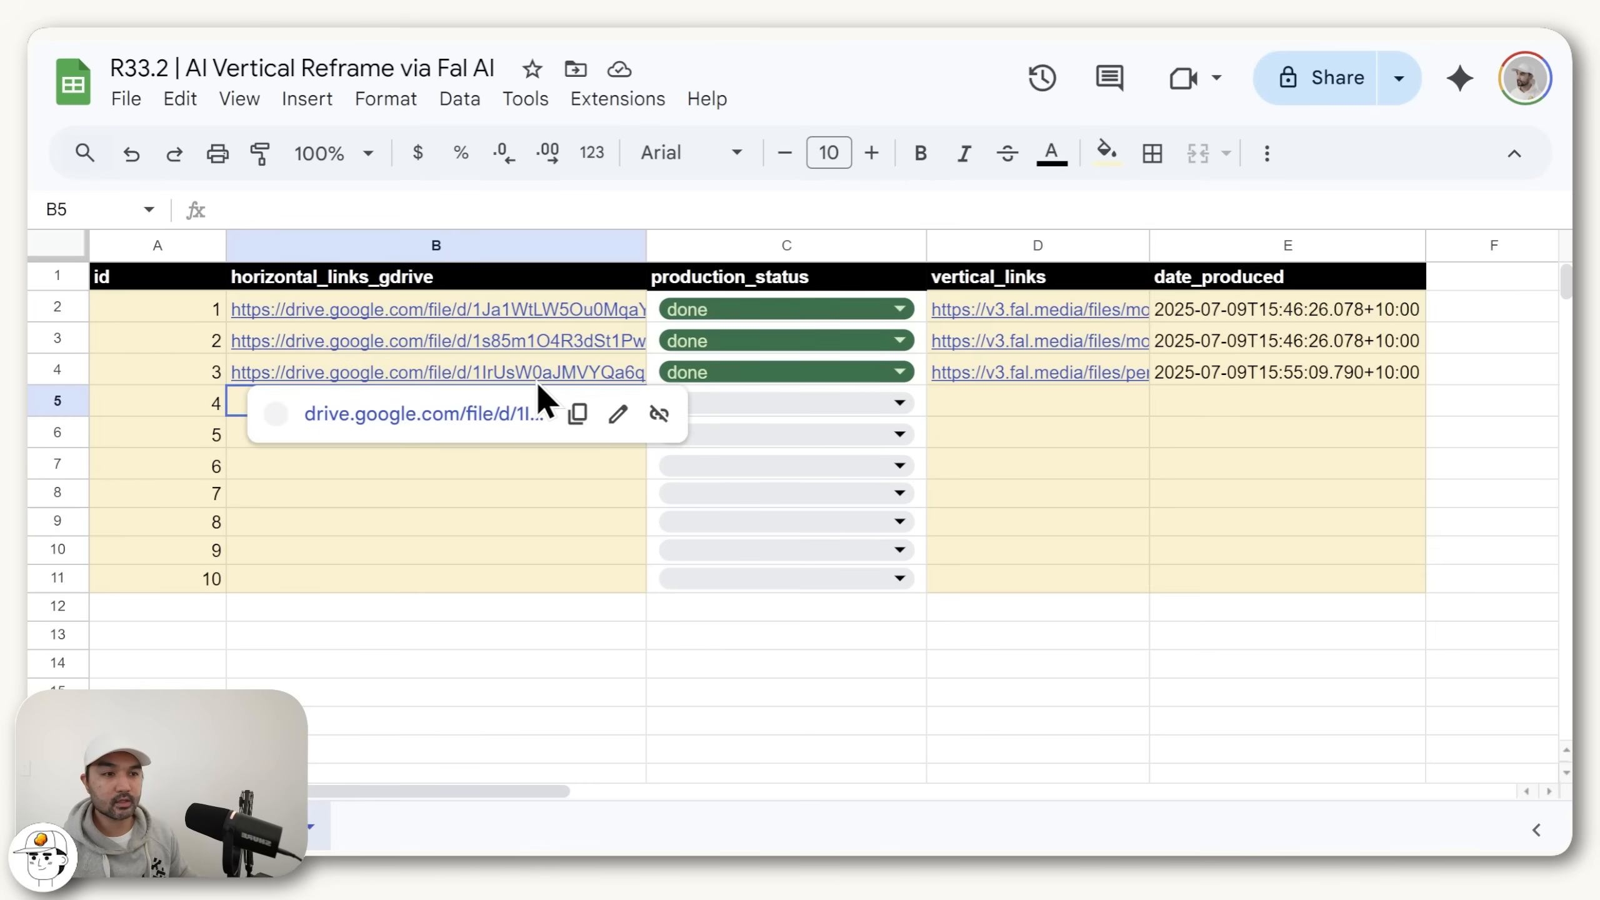
Step: Open a Google Drive video from the horizontal_links_gdrive column and view the sharing settings of 1.mp4
mouse_move(435, 409)
click(342, 393)
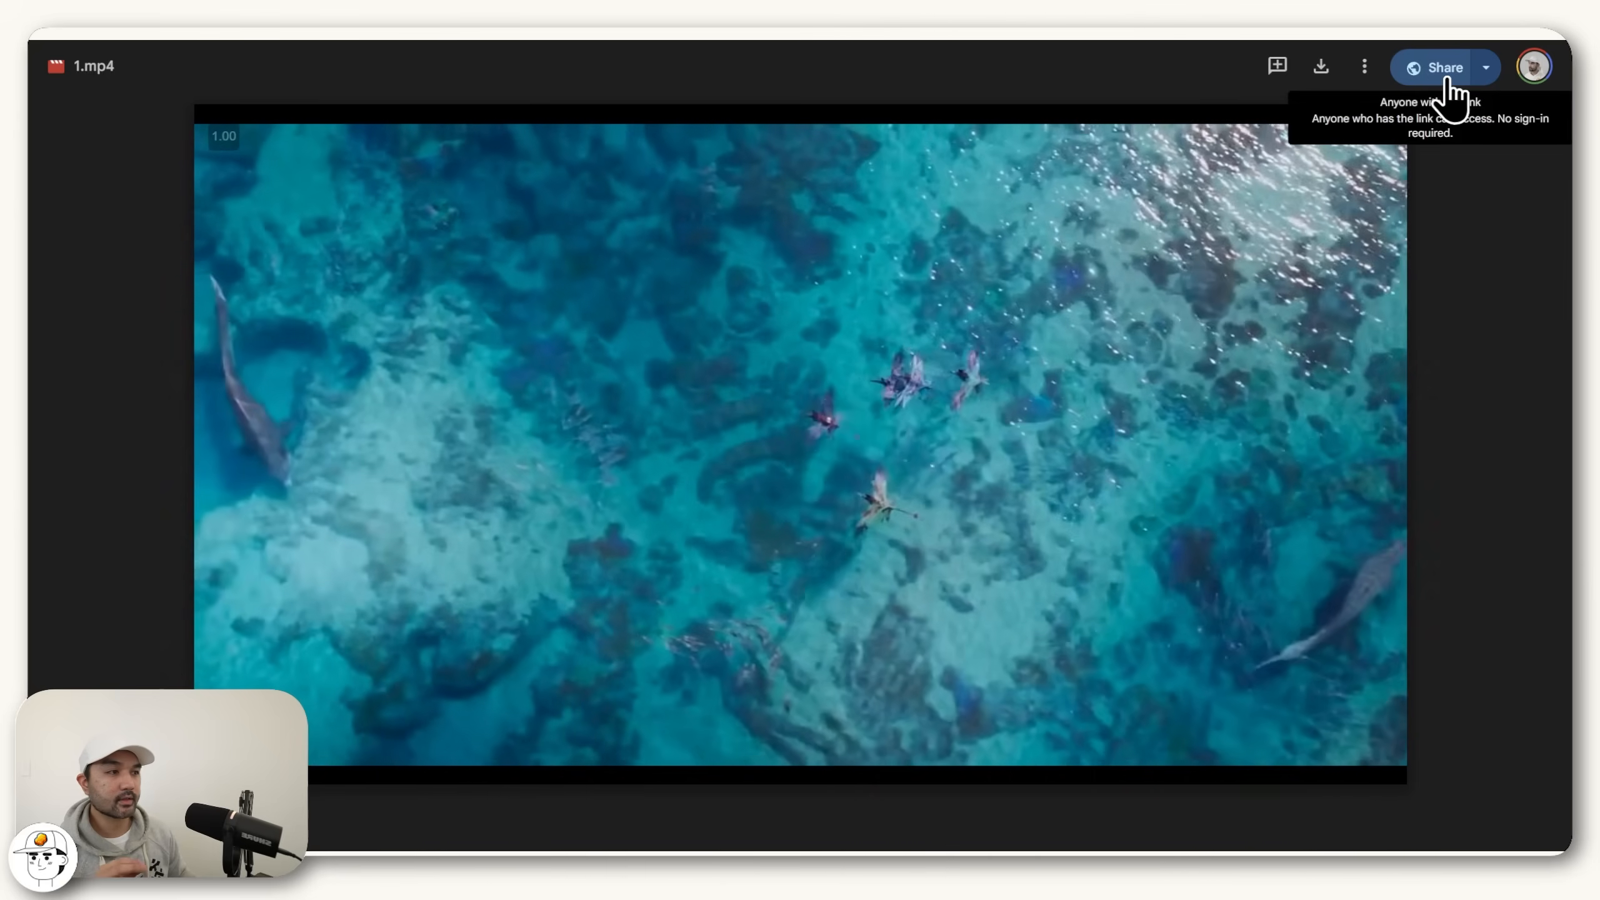
click(1447, 80)
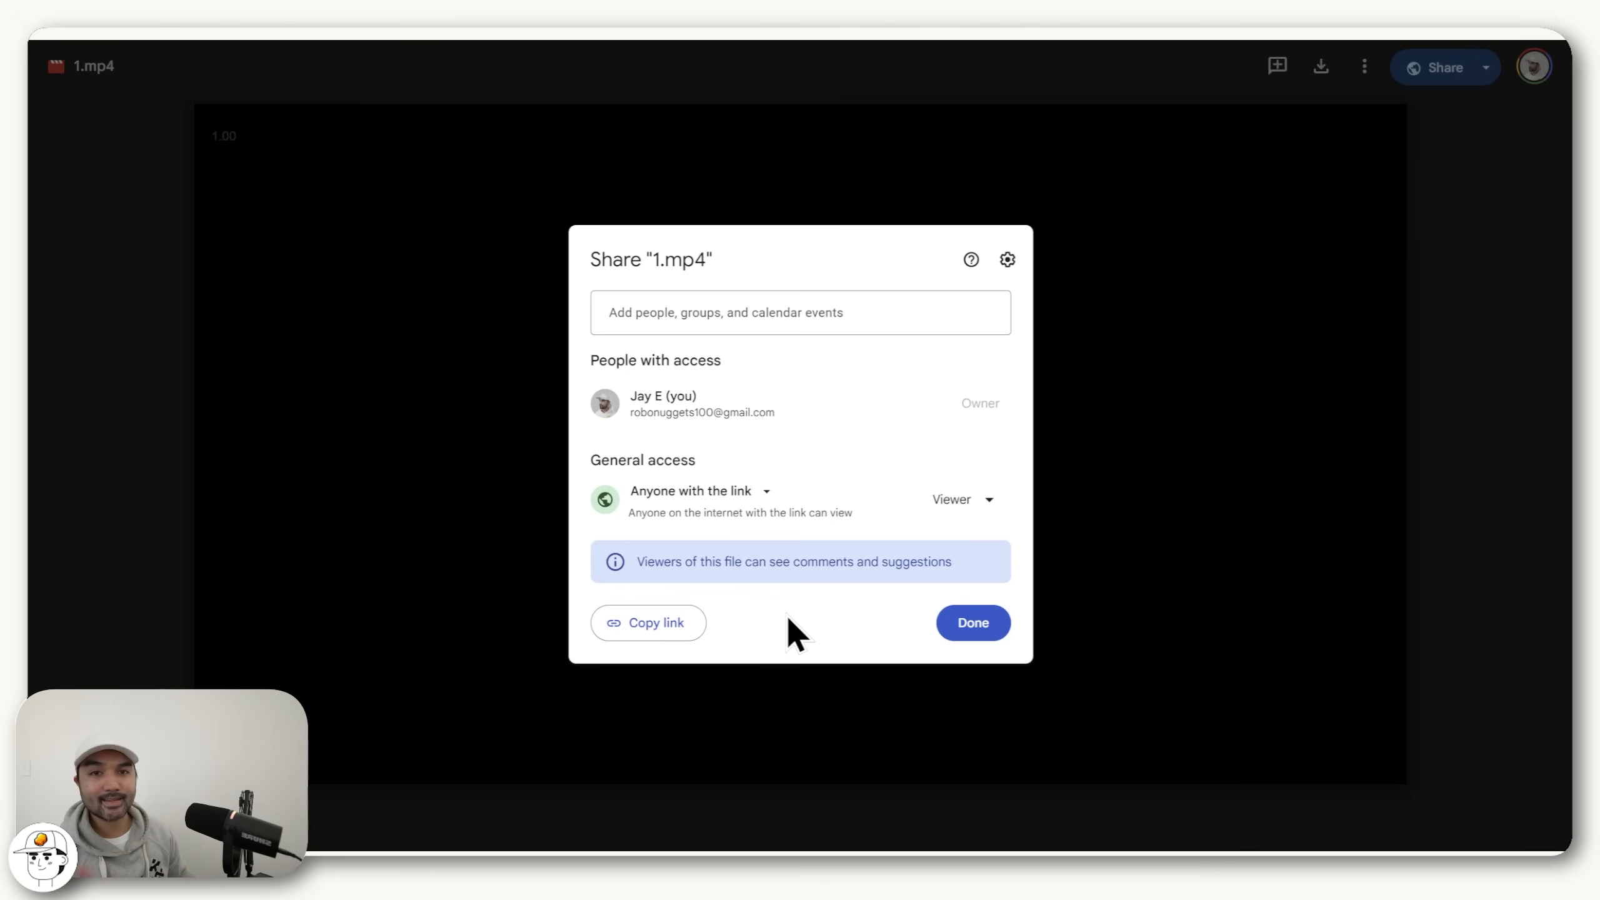
Step: Copy the share link of 1.mp4 and paste it into the horizontal_links_gdrive cell B5 of the spreadsheet
click(693, 624)
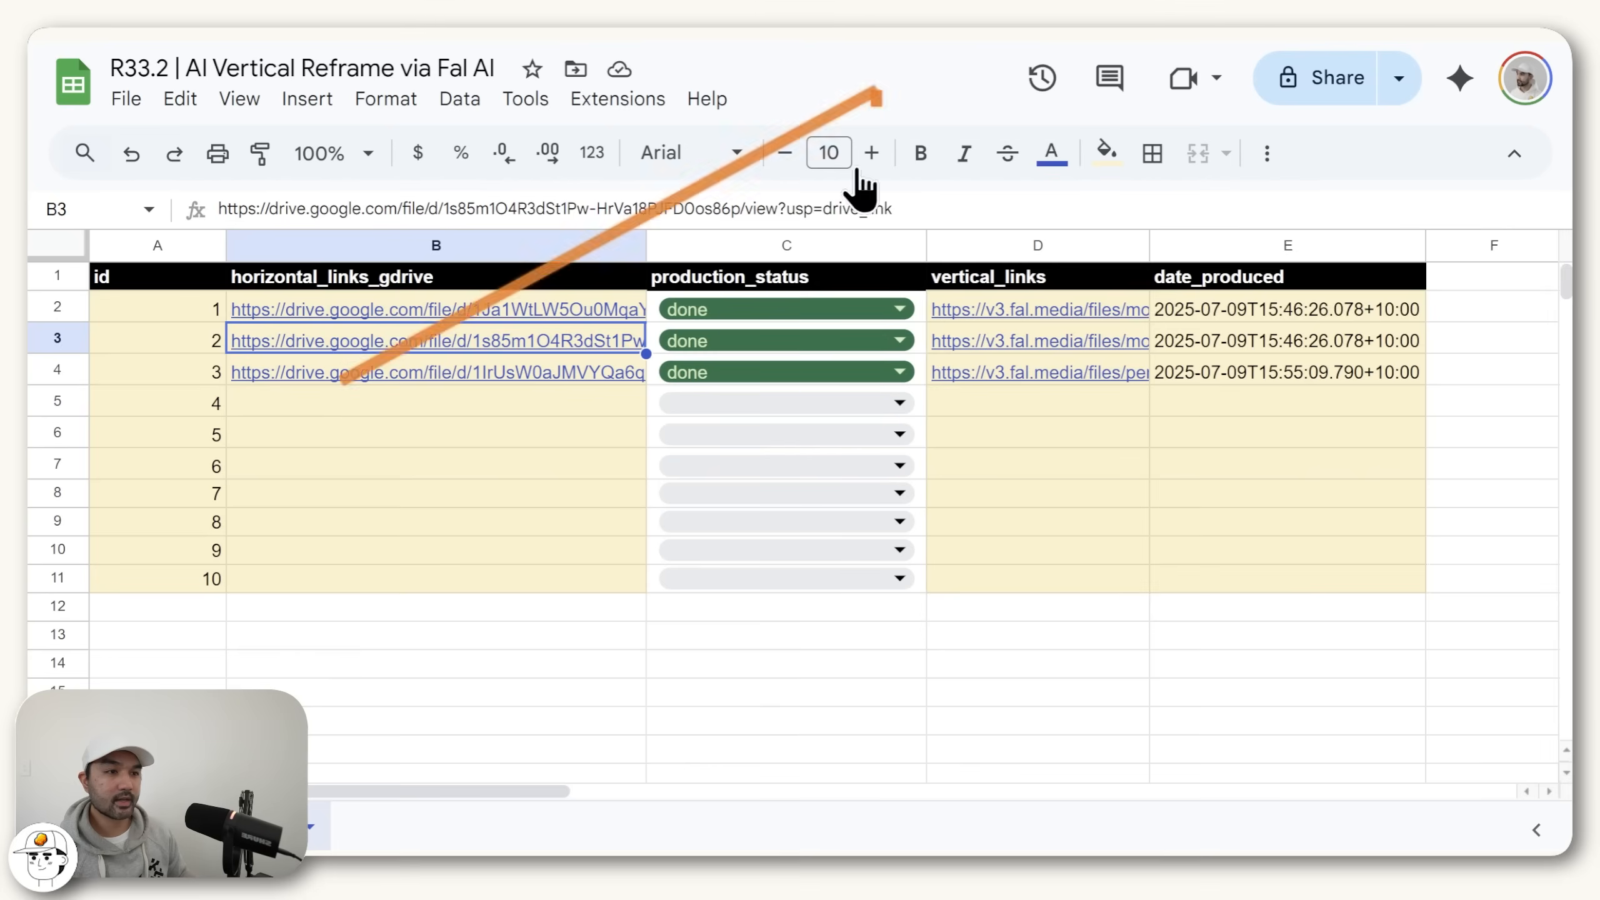
click(545, 402)
key(ctrl+v)
click(982, 434)
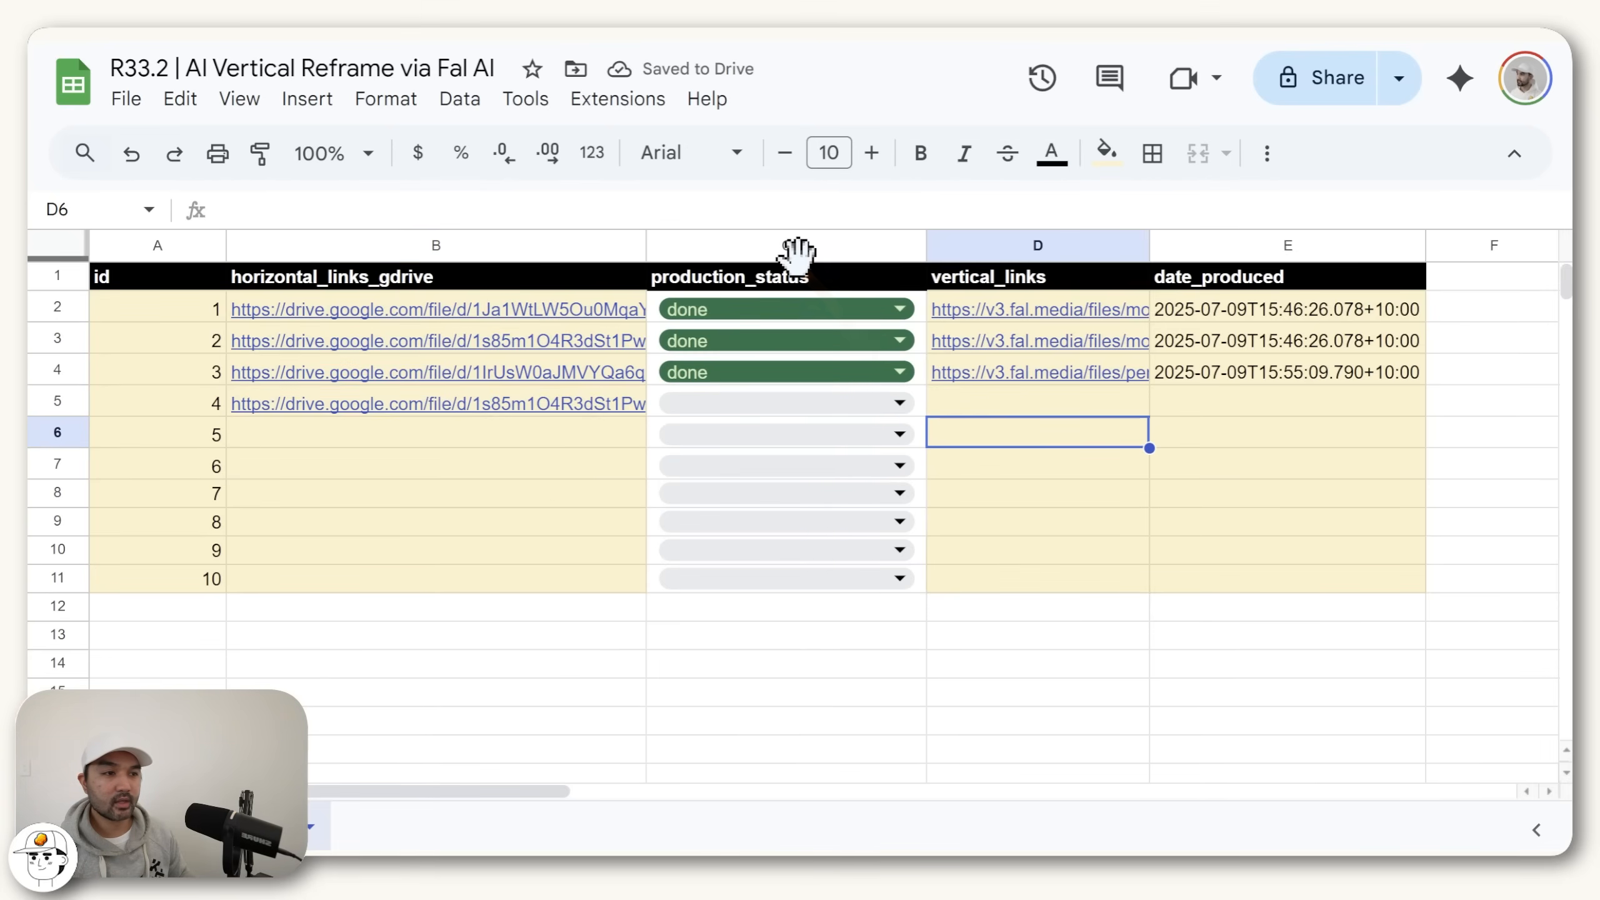
Step: Set the production_status in row 5 to "for production" and check that row's cells from id through date_produced
click(826, 249)
click(962, 429)
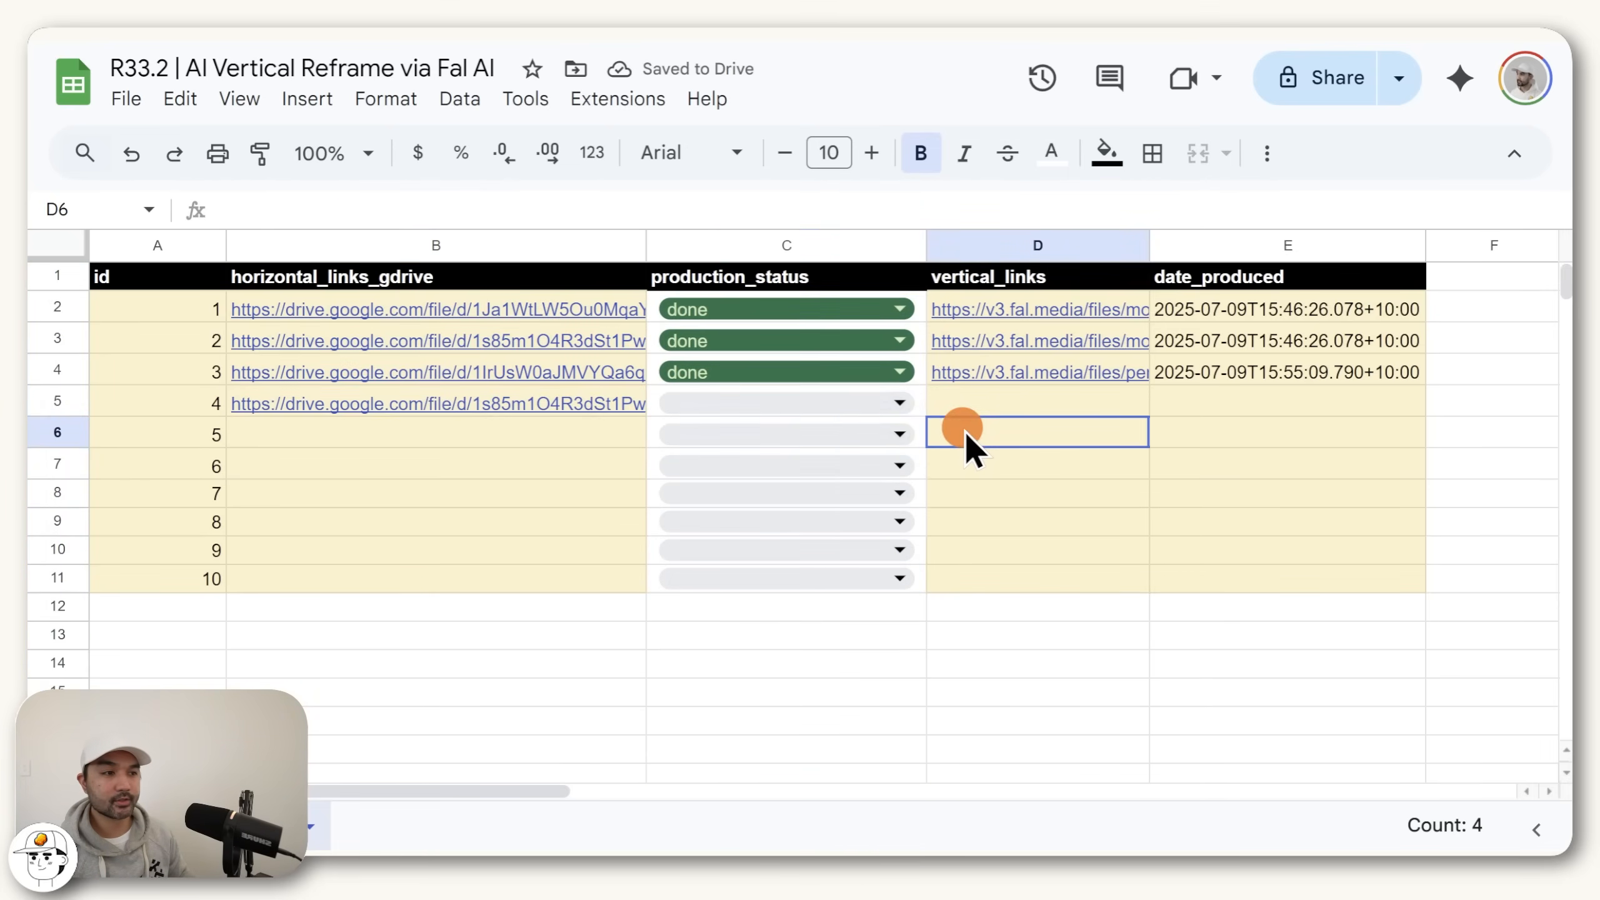
click(897, 404)
click(825, 482)
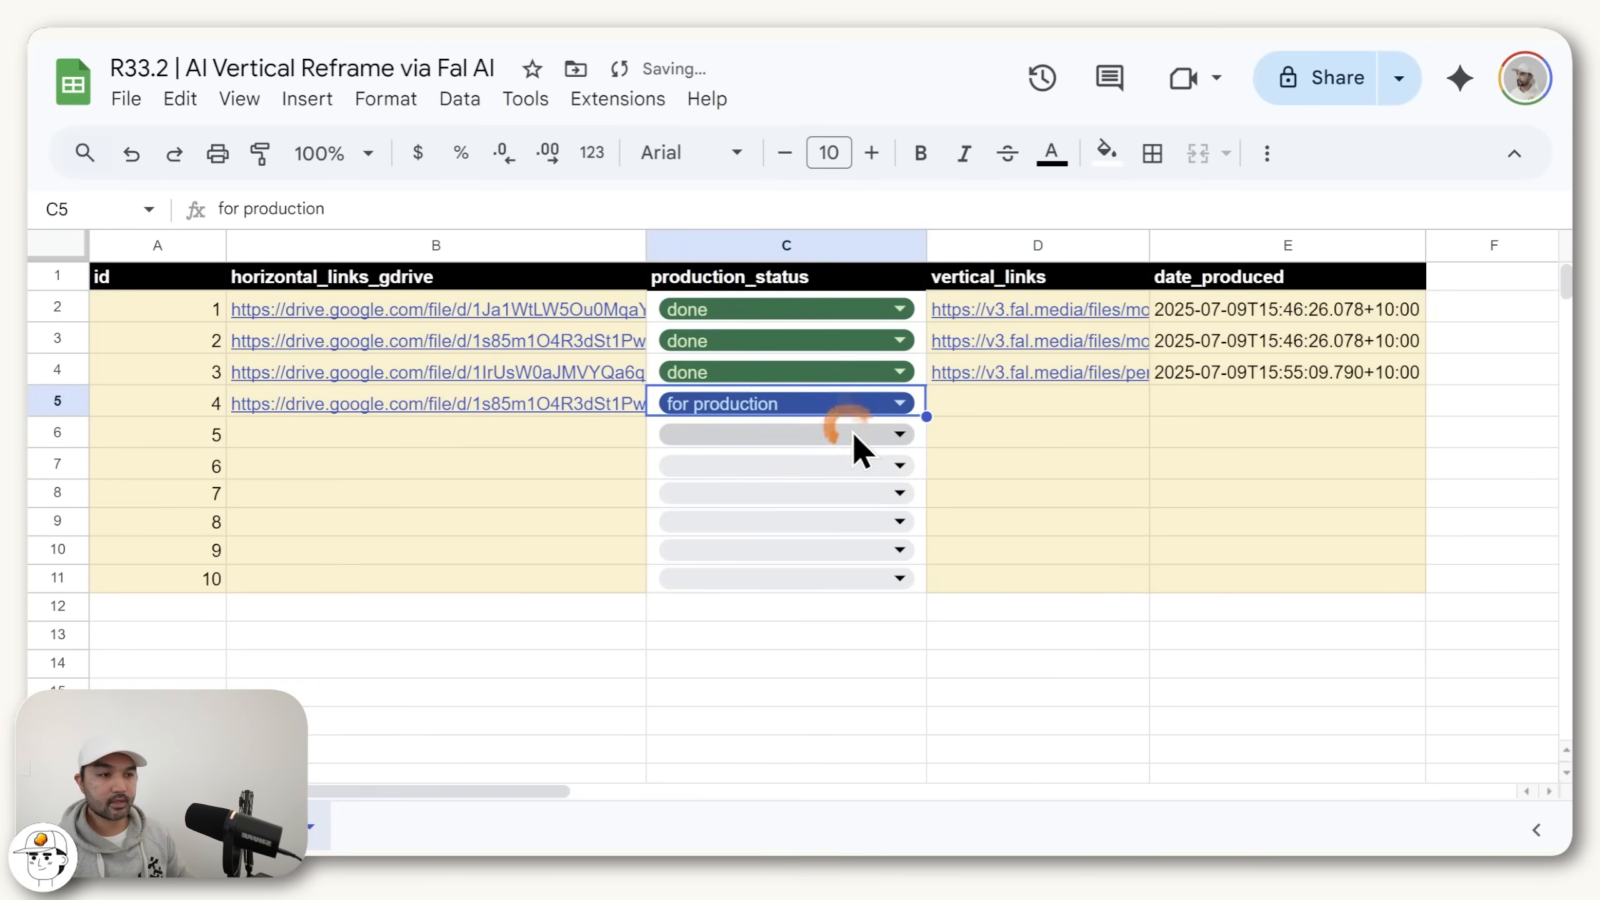
click(150, 459)
click(146, 394)
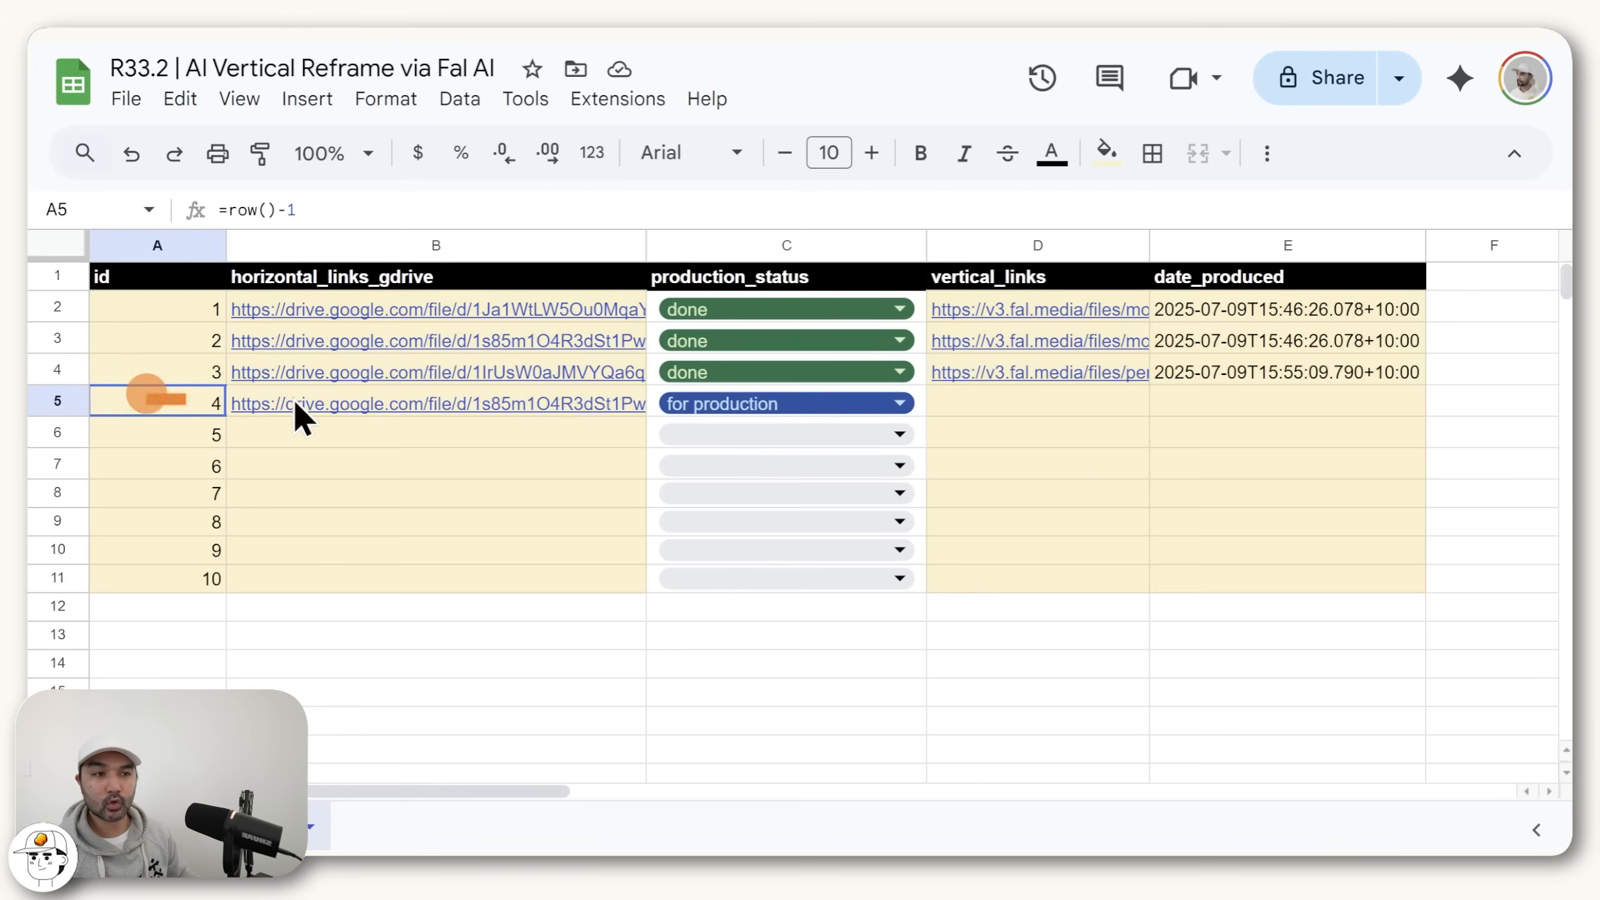
drag(297, 416, 819, 400)
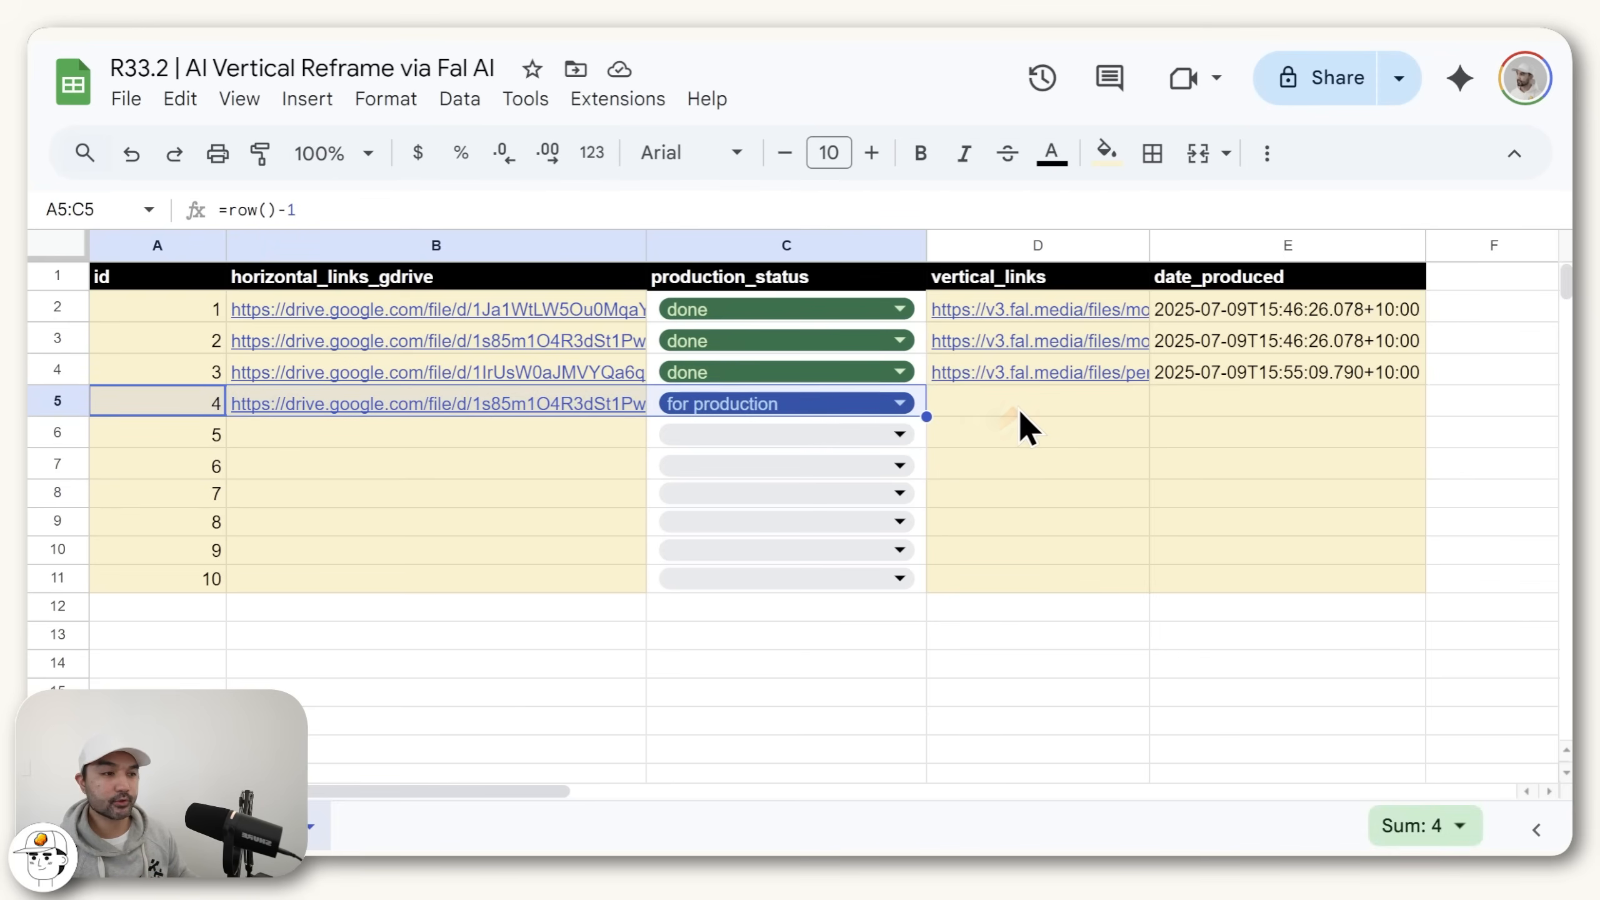
drag(1090, 405, 1273, 407)
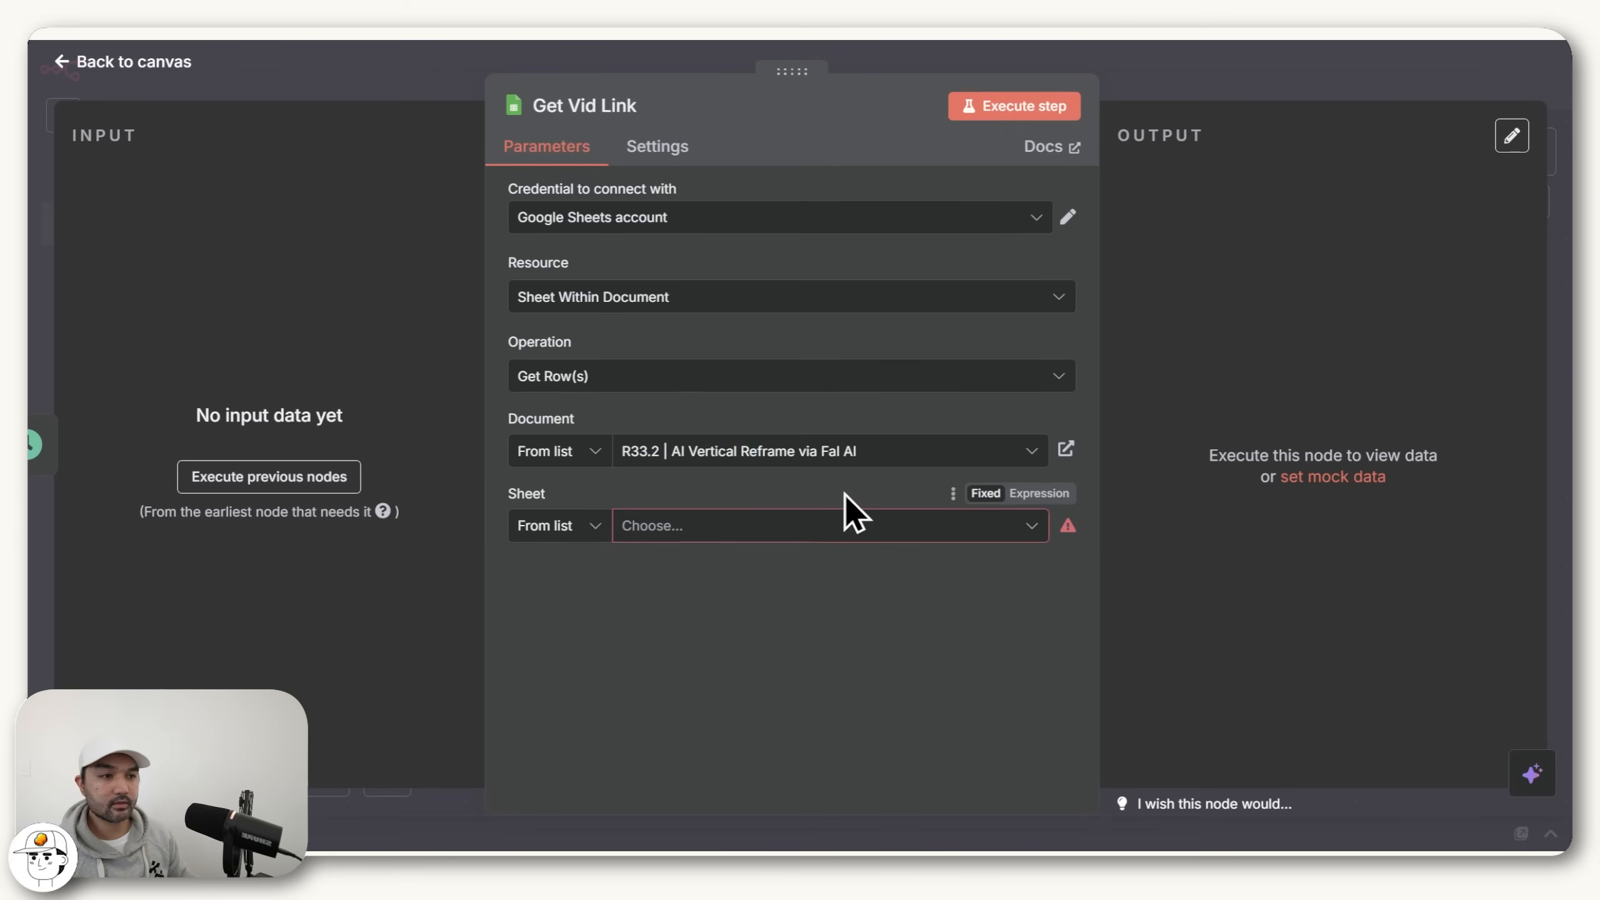
Step: Choose Sheet1 as the Get Vid Link node's sheet and add a row filter
click(638, 535)
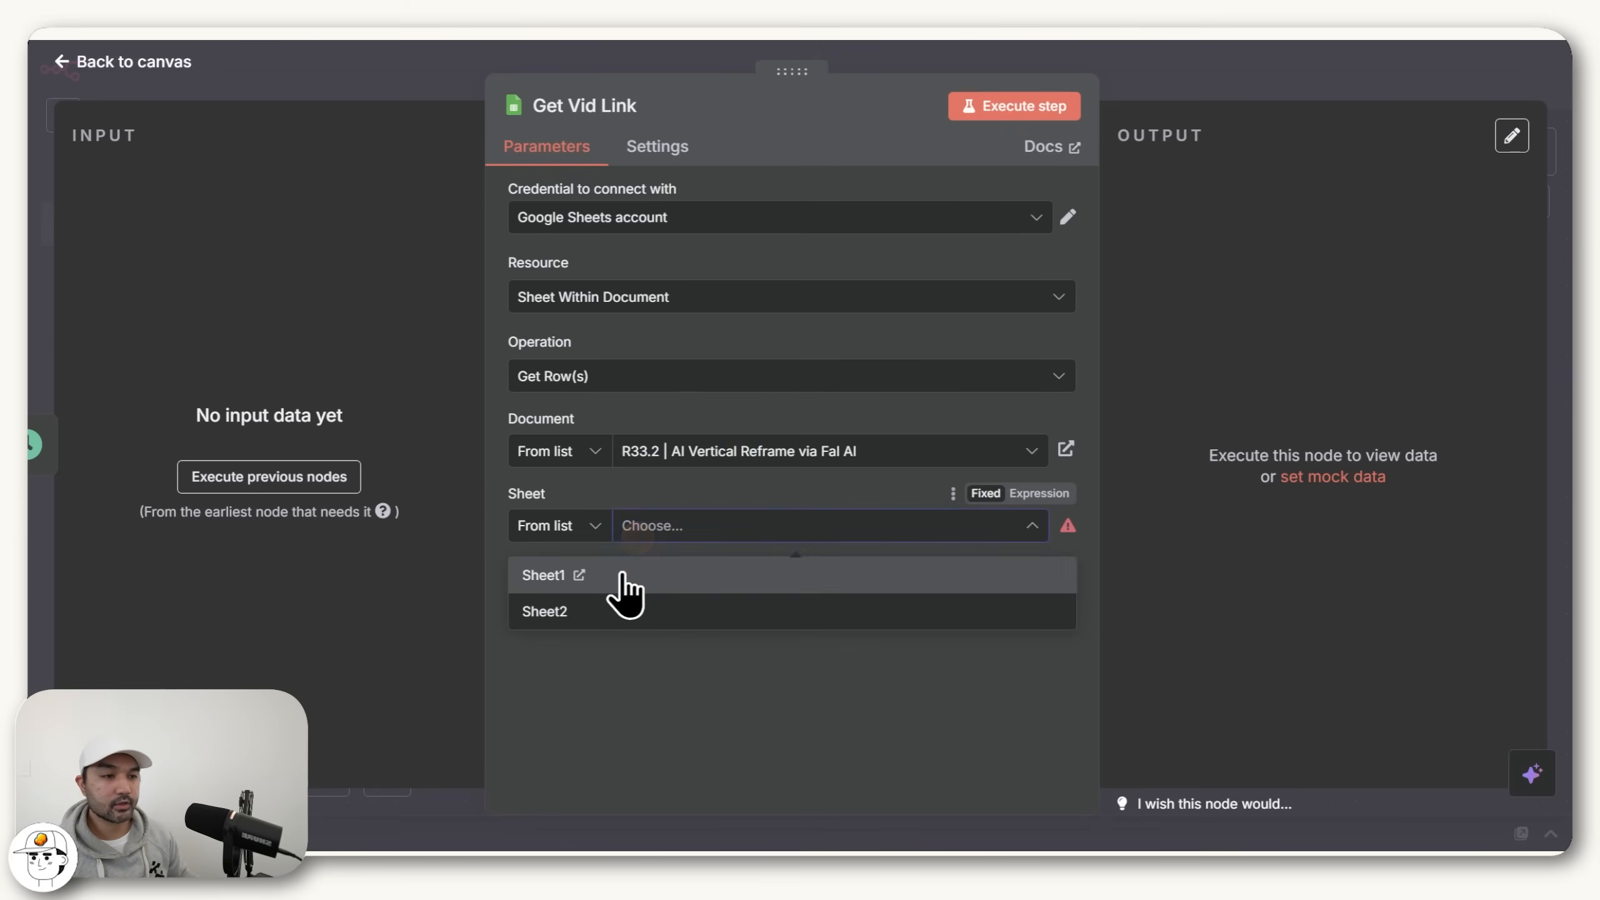
click(624, 575)
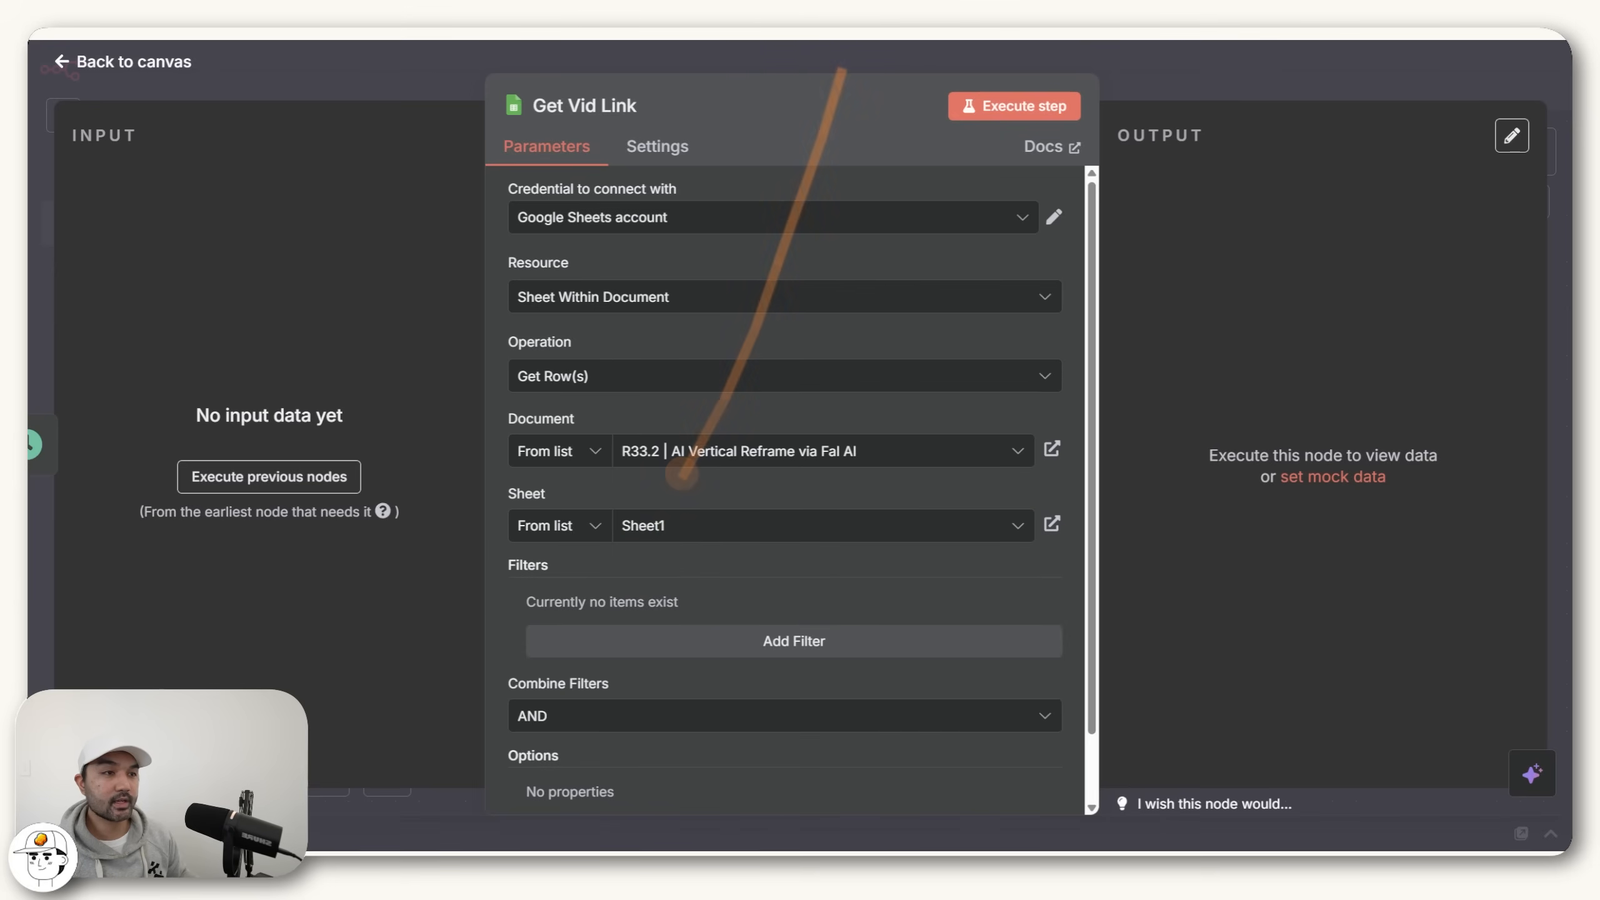
scroll(787, 442, down, 2)
click(824, 571)
scroll(667, 441, down, 3)
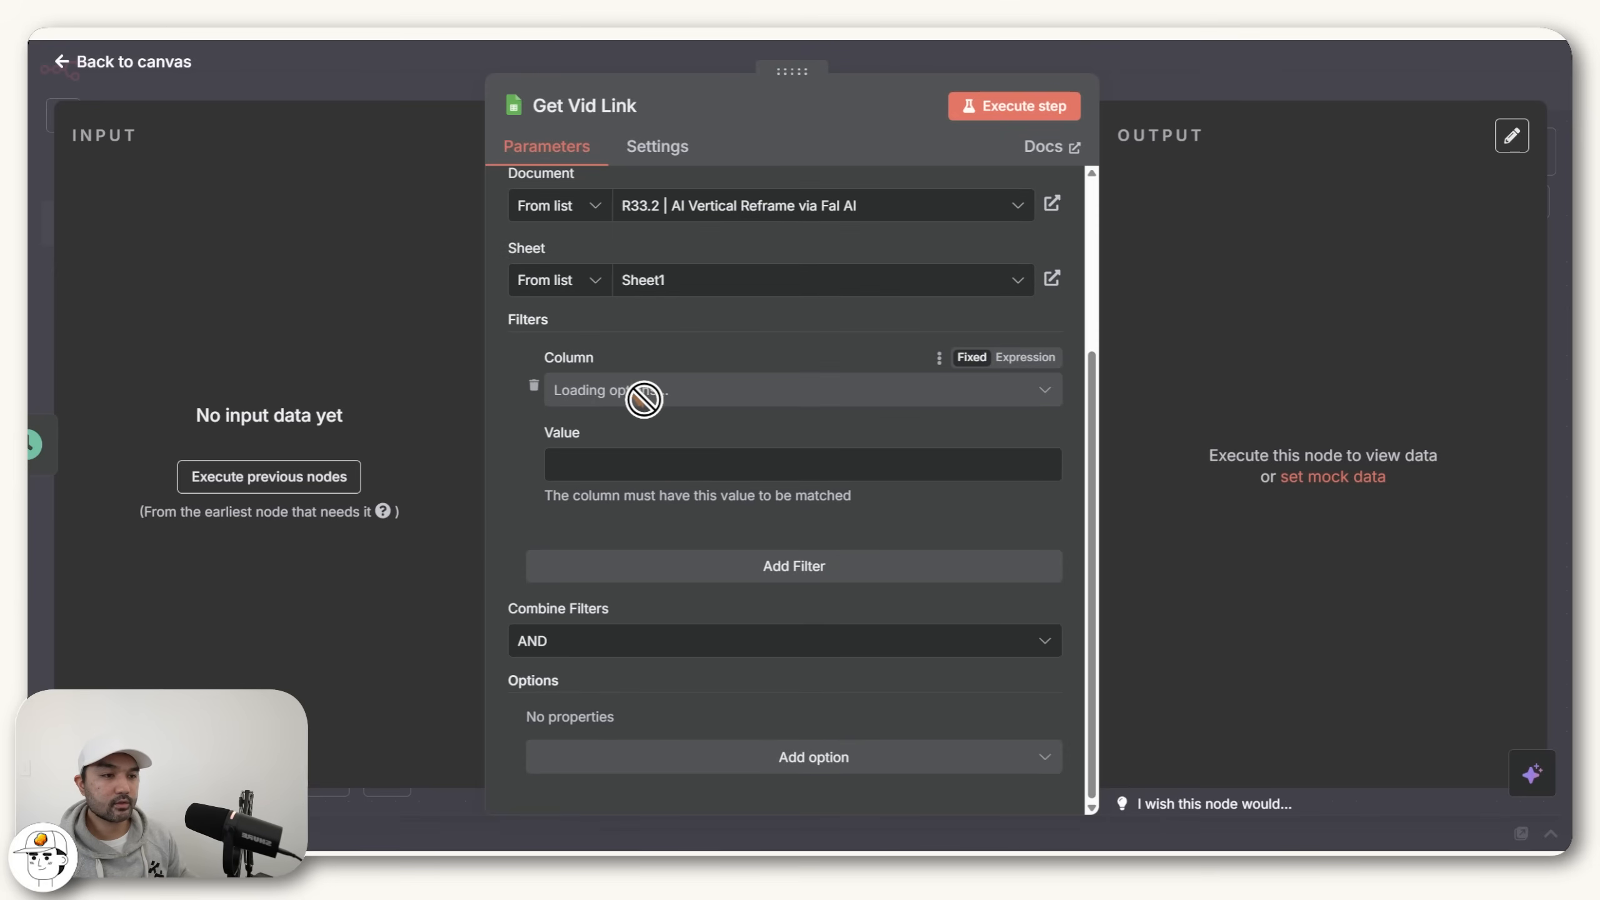
Step: Set the filter's column to production_status and its value to "for production", matching the status wording in the spreadsheet
click(604, 392)
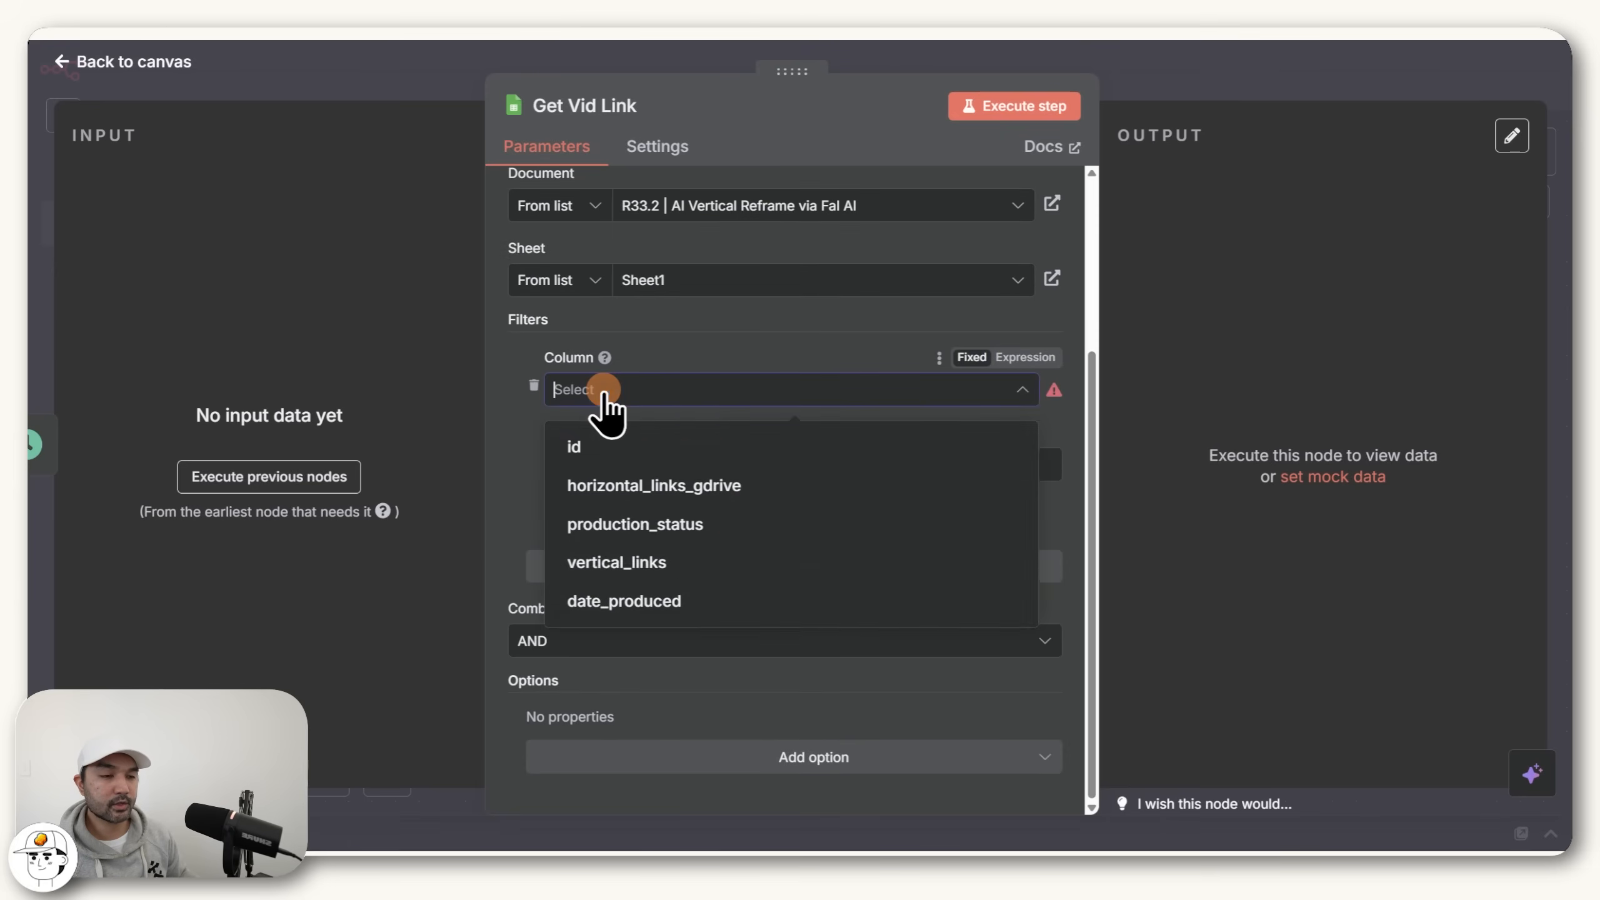
click(635, 524)
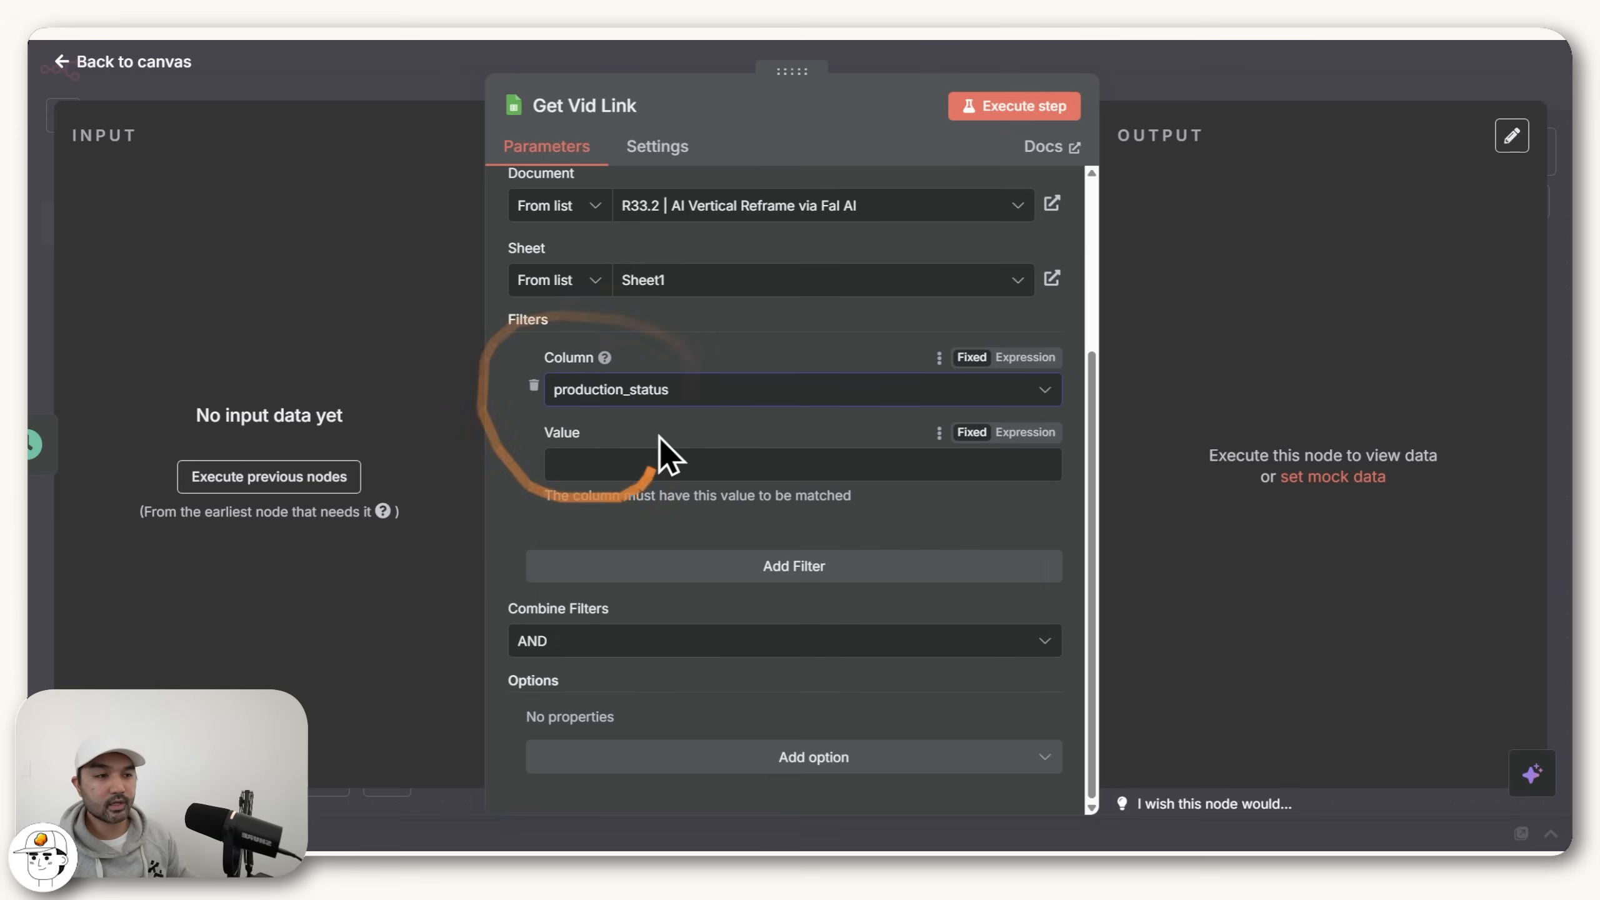
click(612, 470)
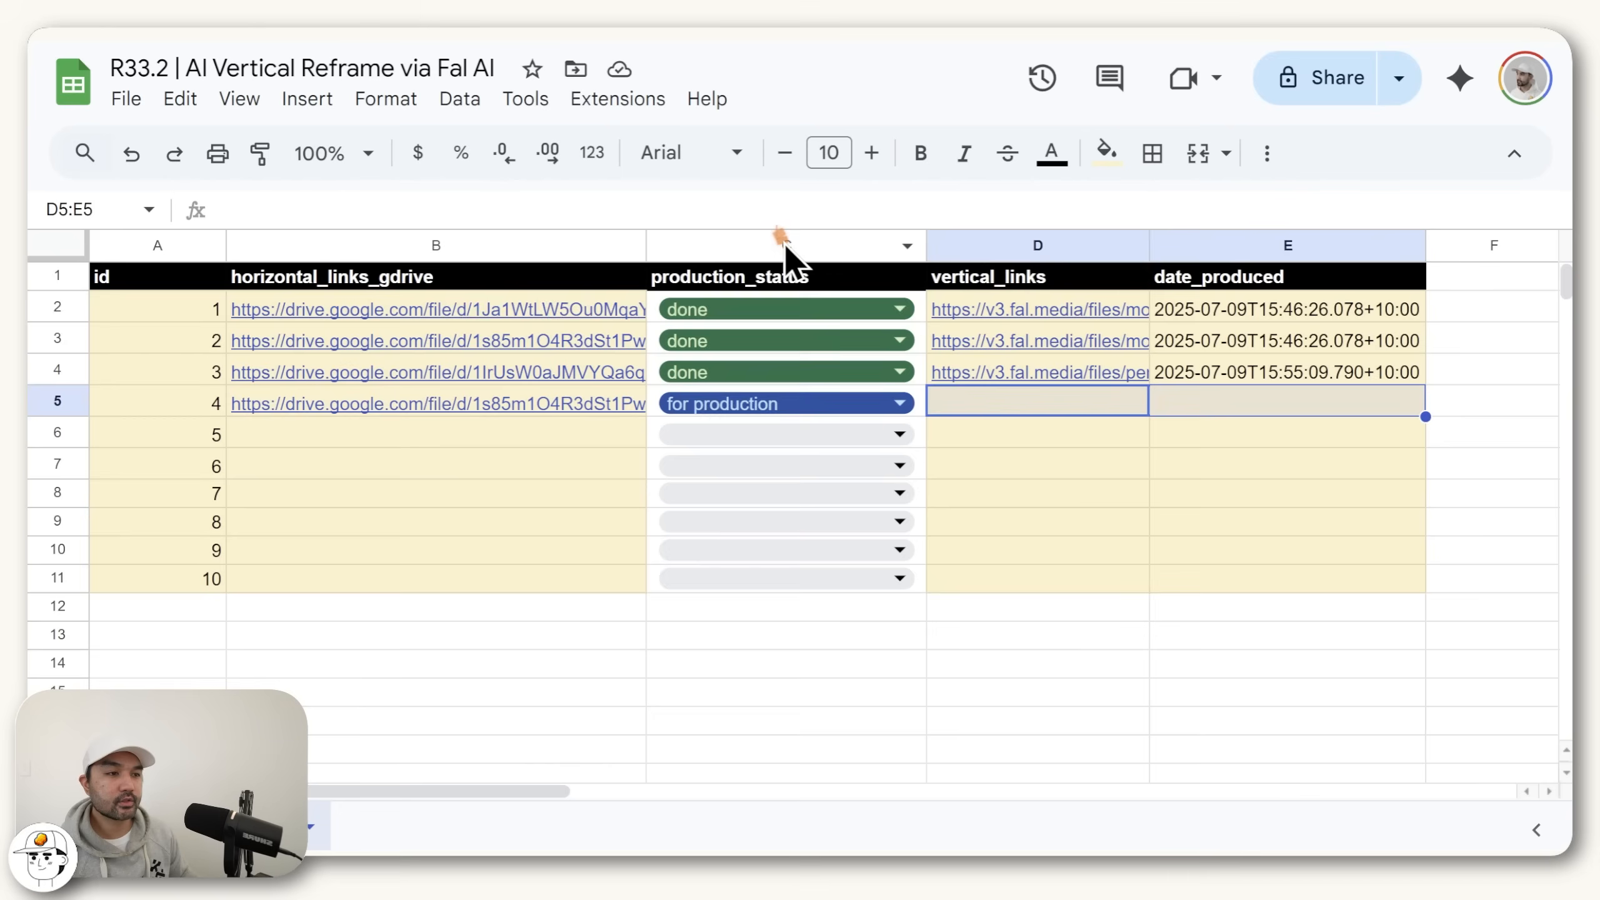
click(785, 245)
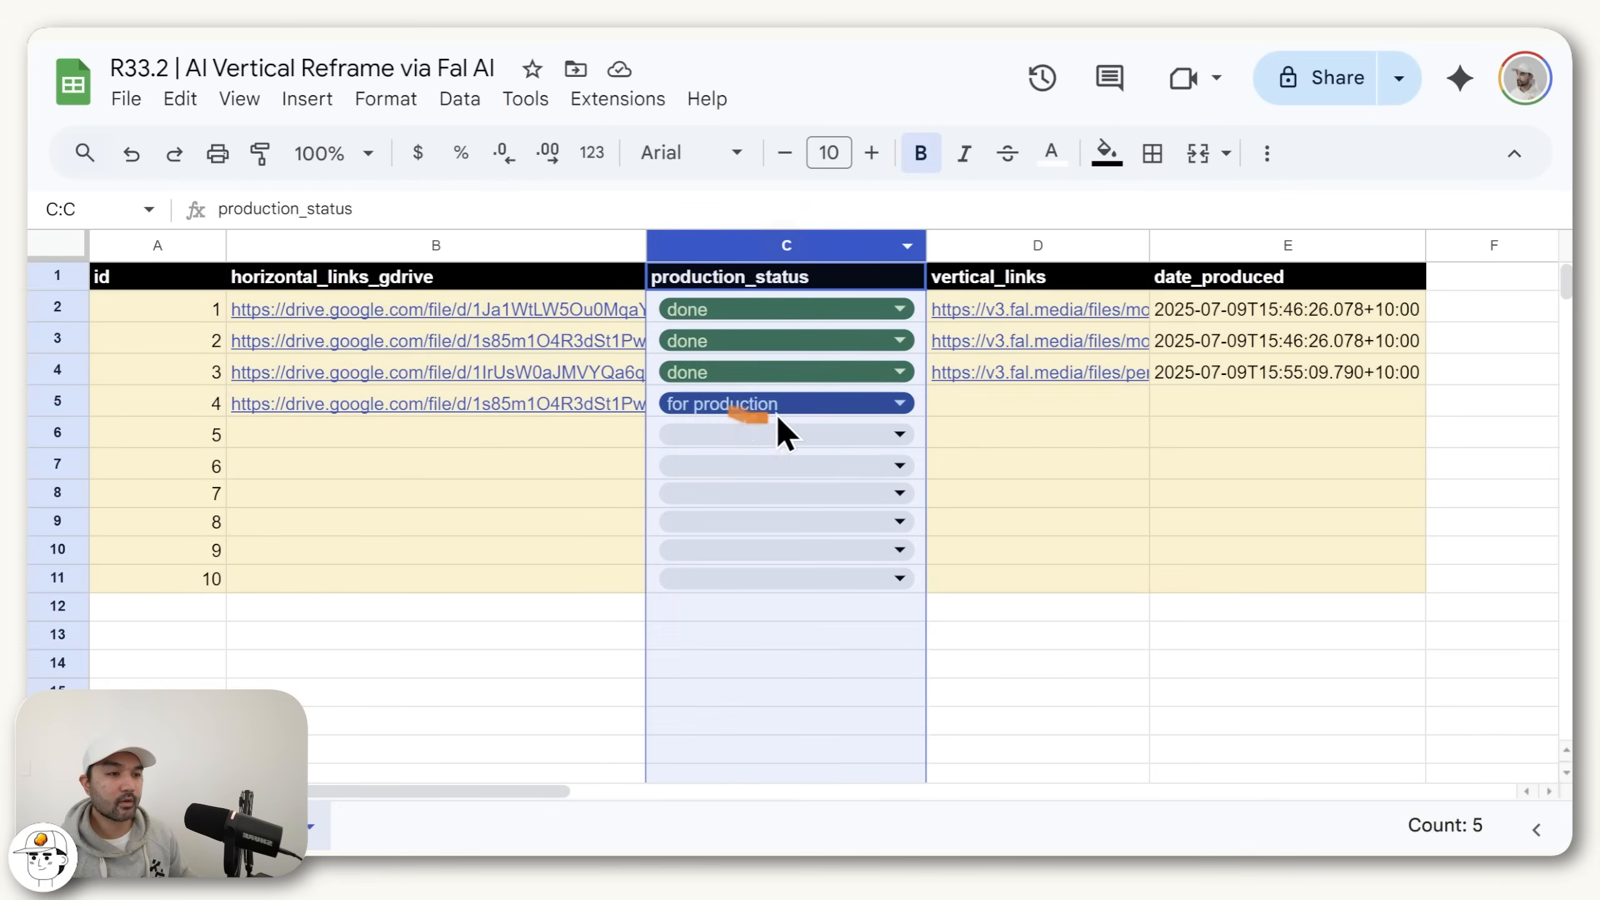
click(58, 400)
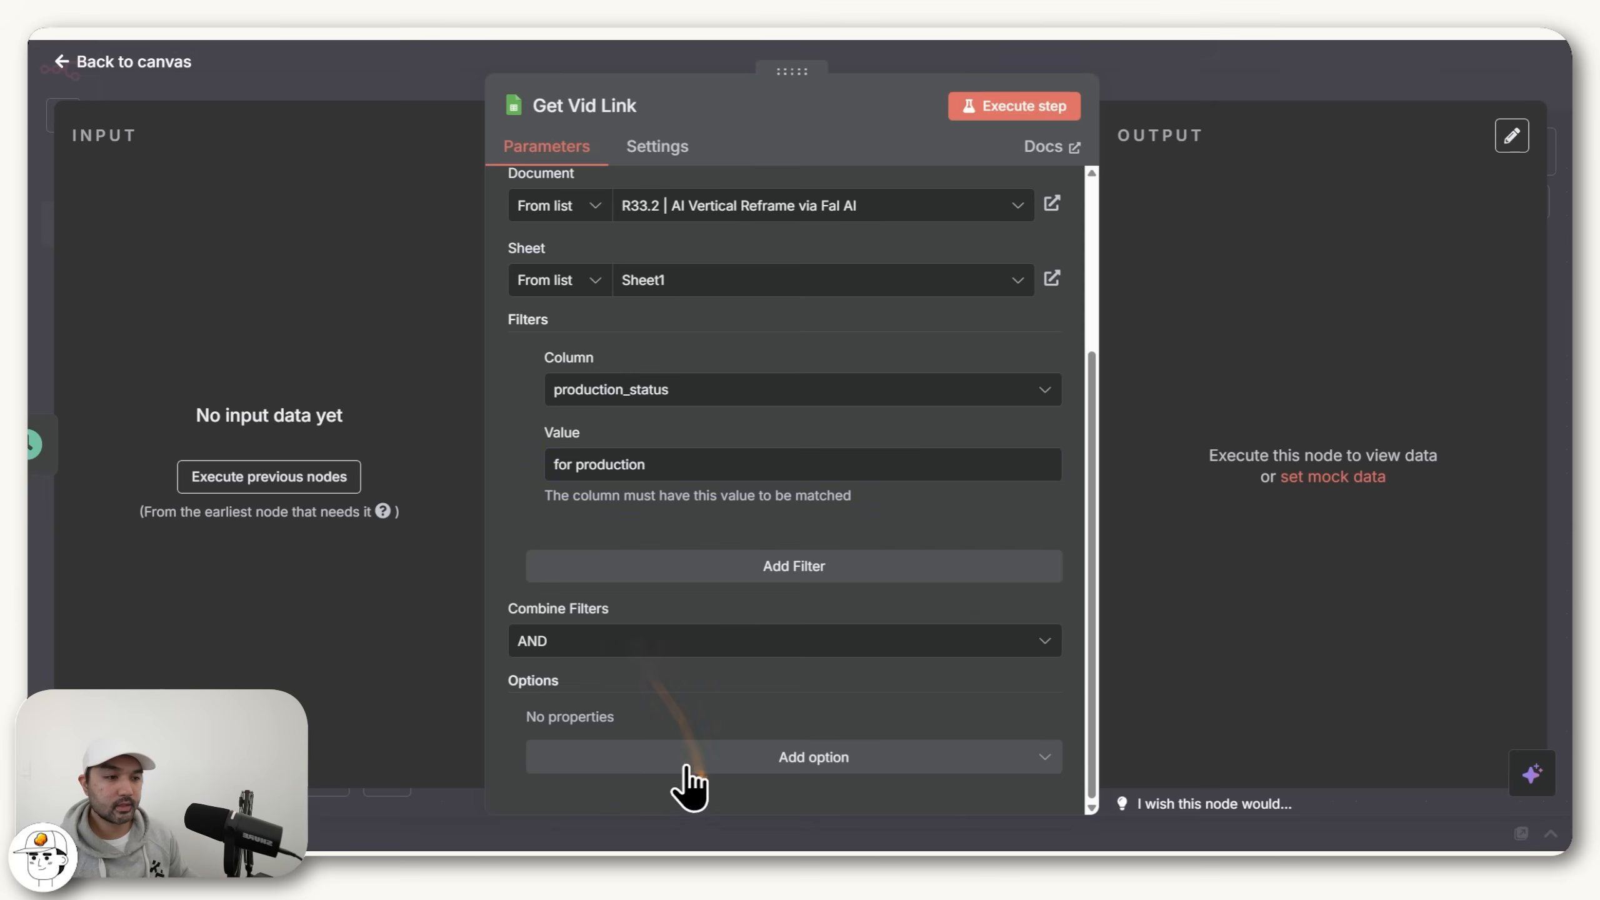
Step: Add the "Return only First Matching Row" option to the Get Vid Link node and enable it
click(677, 759)
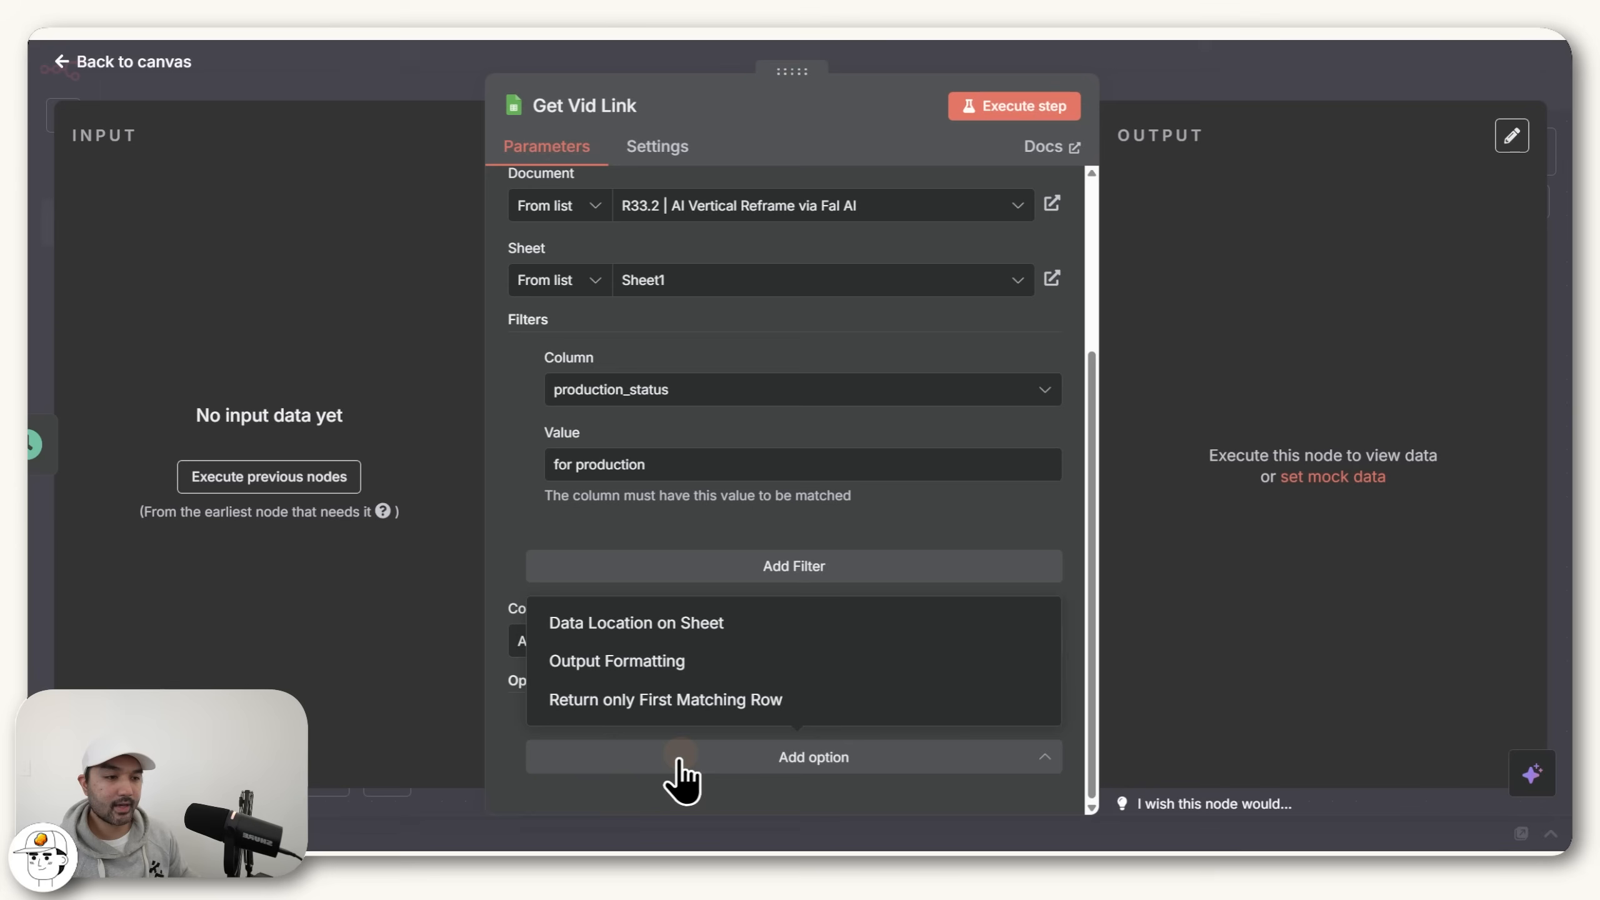
click(648, 701)
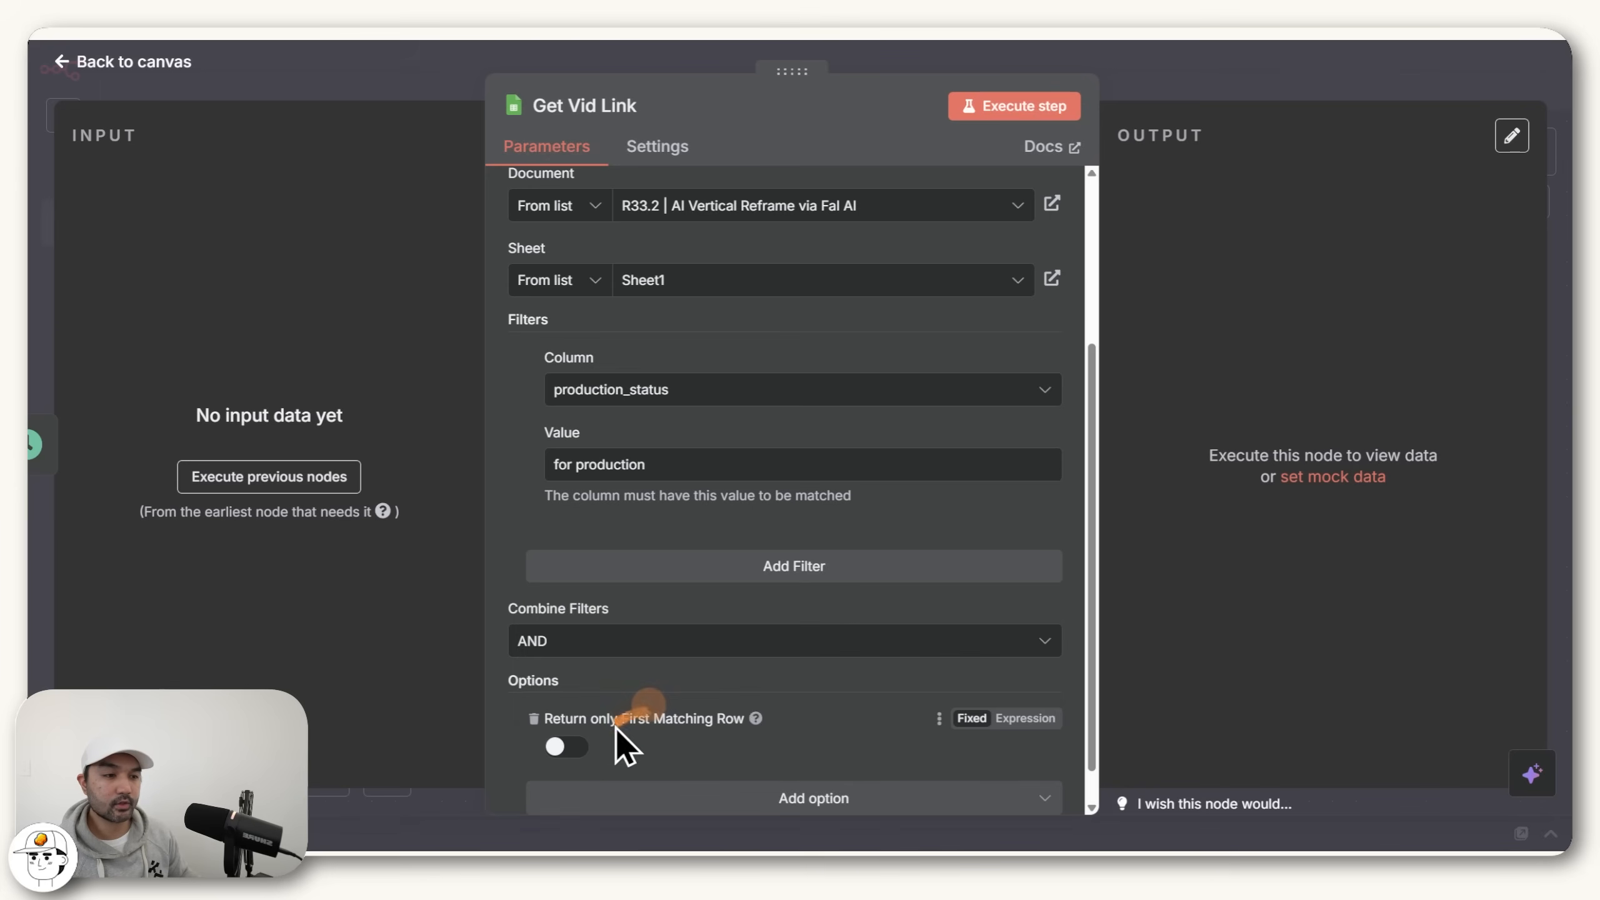
scroll(590, 746, down, 1)
click(567, 705)
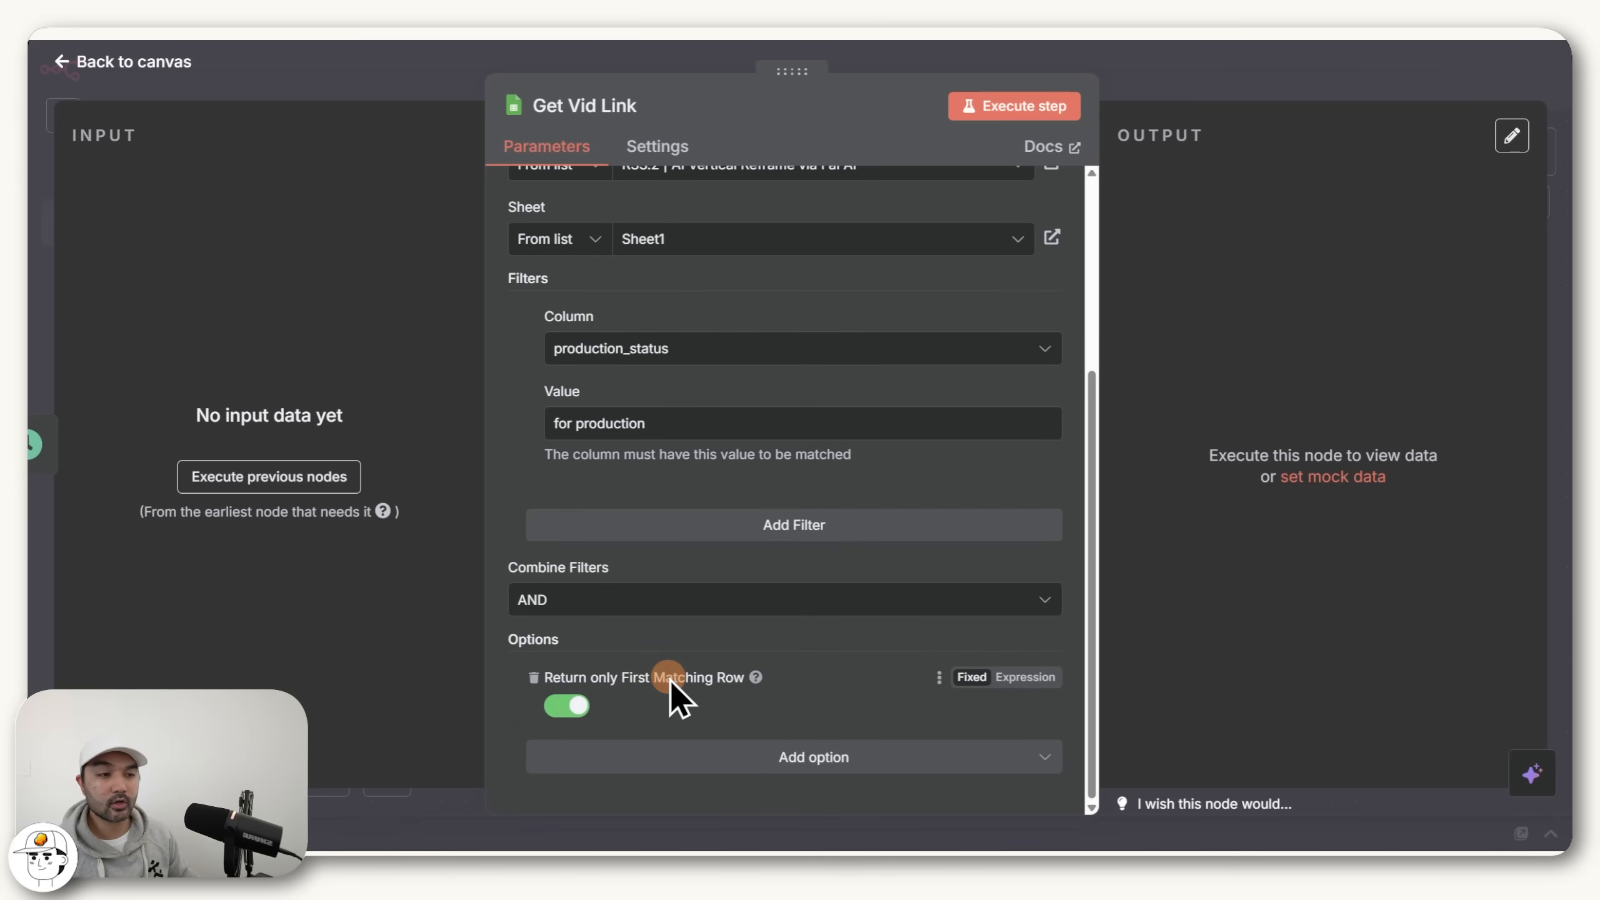
Step: Run the Get Vid Link step, check the returned horizontal_links_gdrive value and return to the canvas
click(1025, 108)
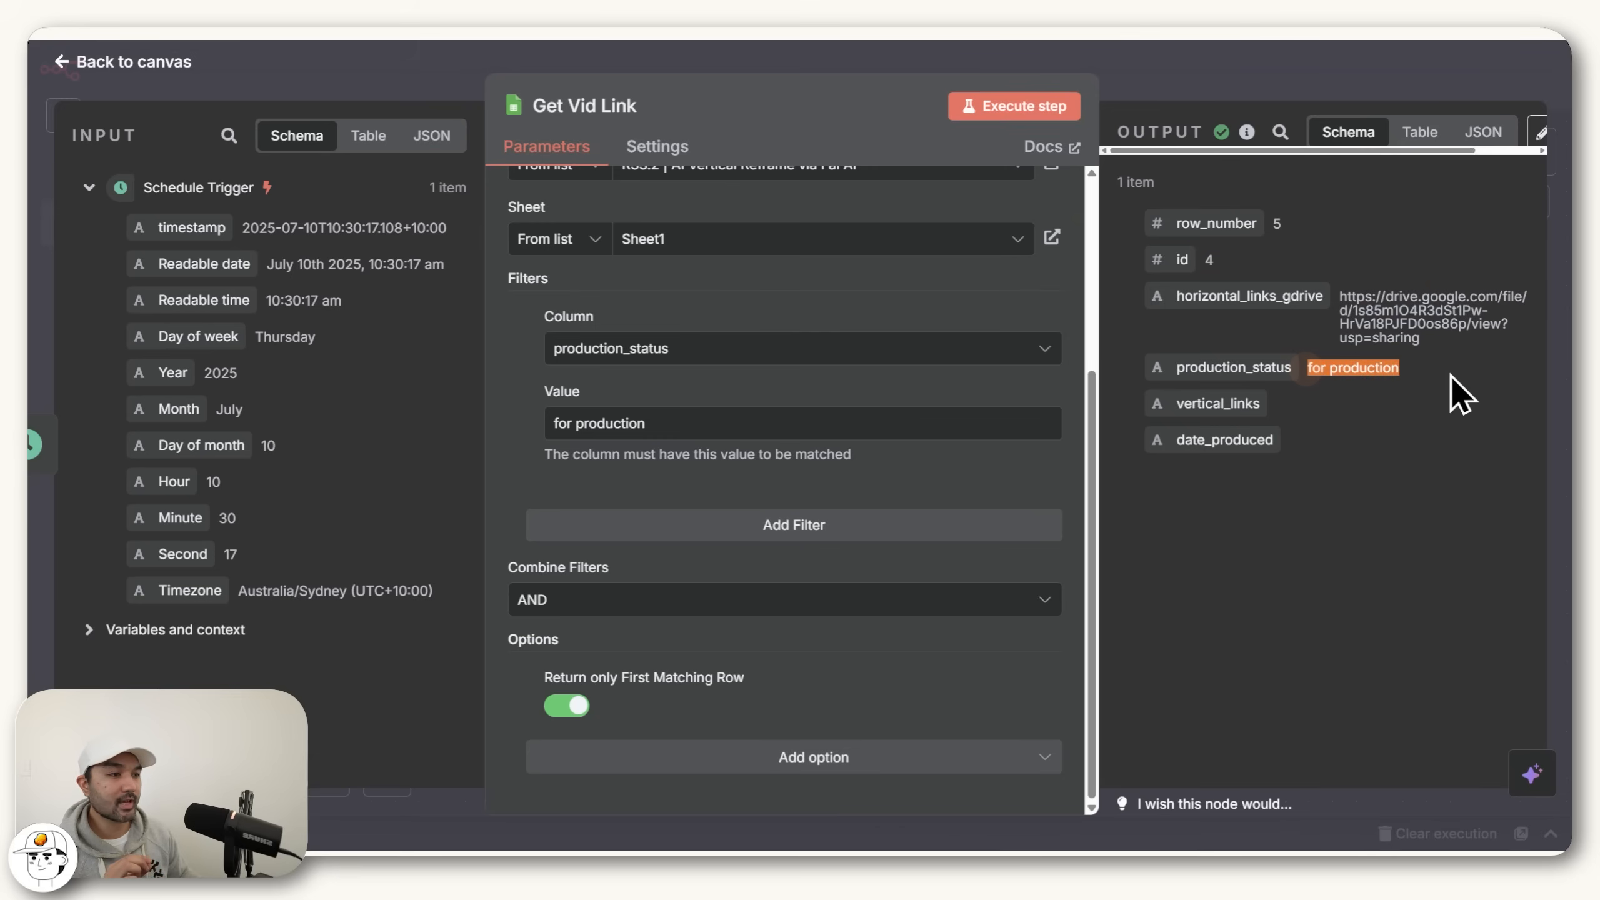
drag(1460, 340, 1332, 302)
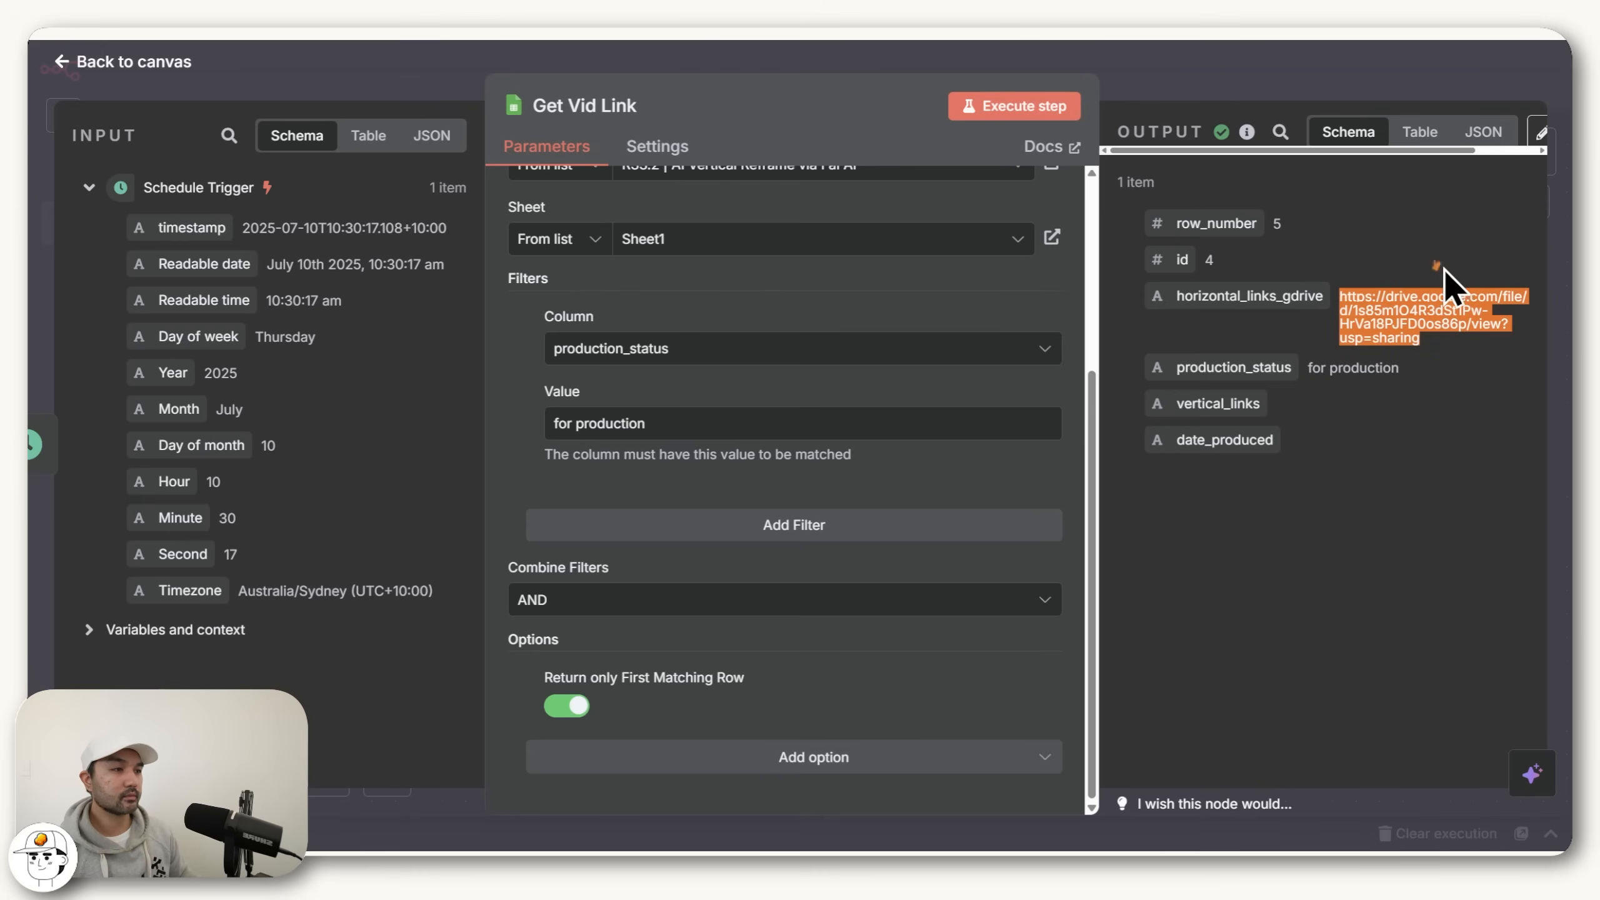
click(1307, 65)
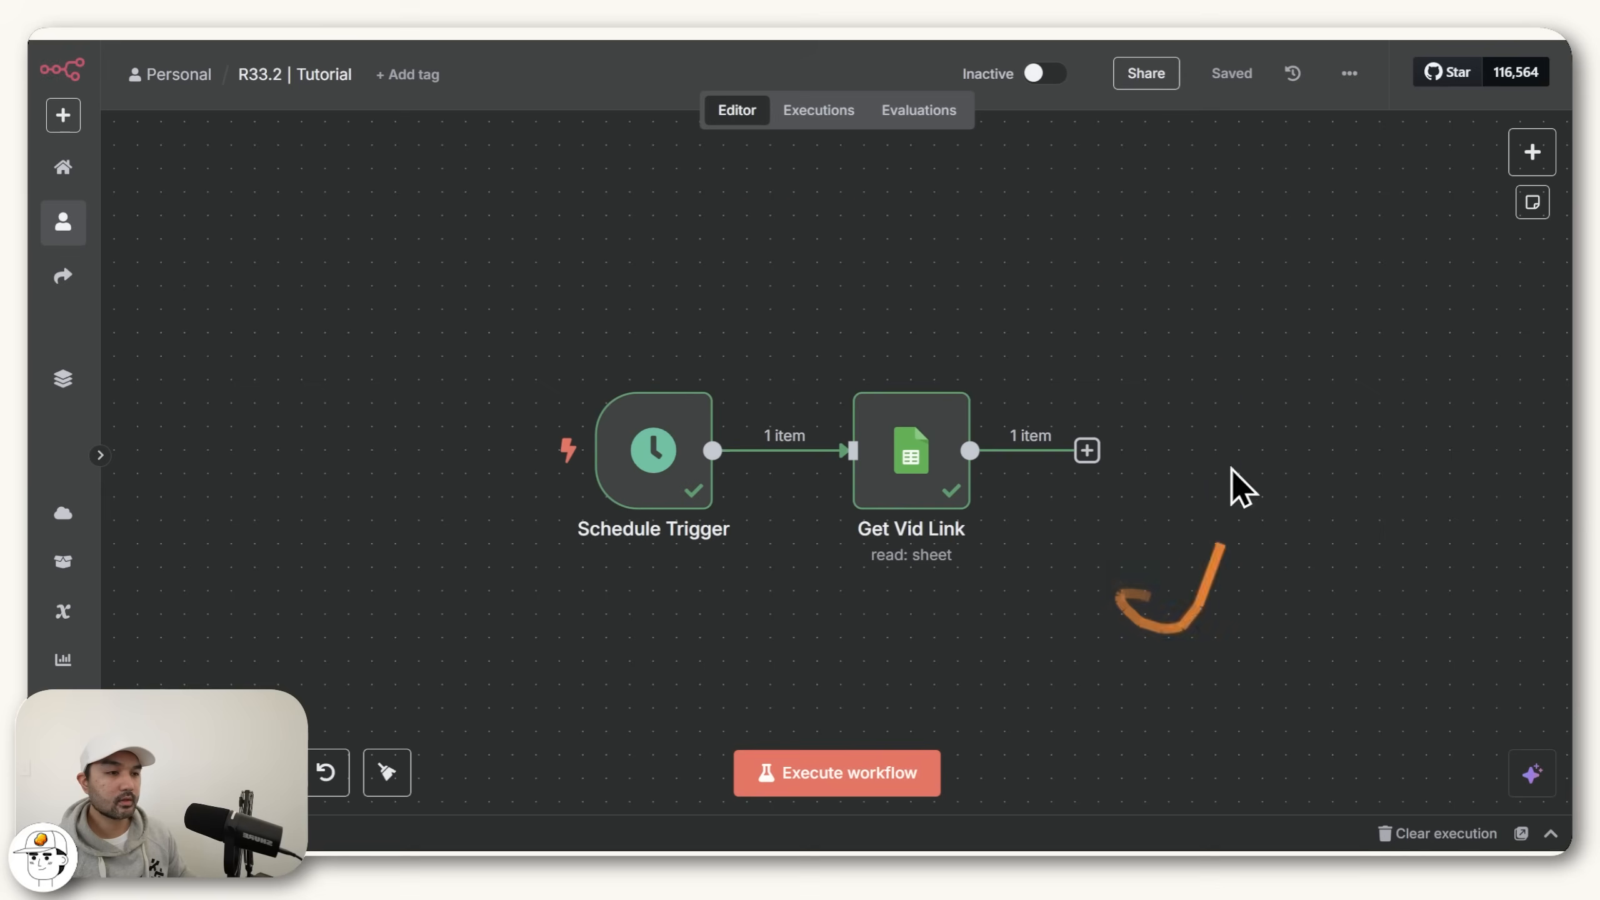
Step: Add a dark grey "INPUT: Horizontal Video" sticky note behind the Schedule Trigger and move Get Vid Link closer to the trigger
right_click(1200, 426)
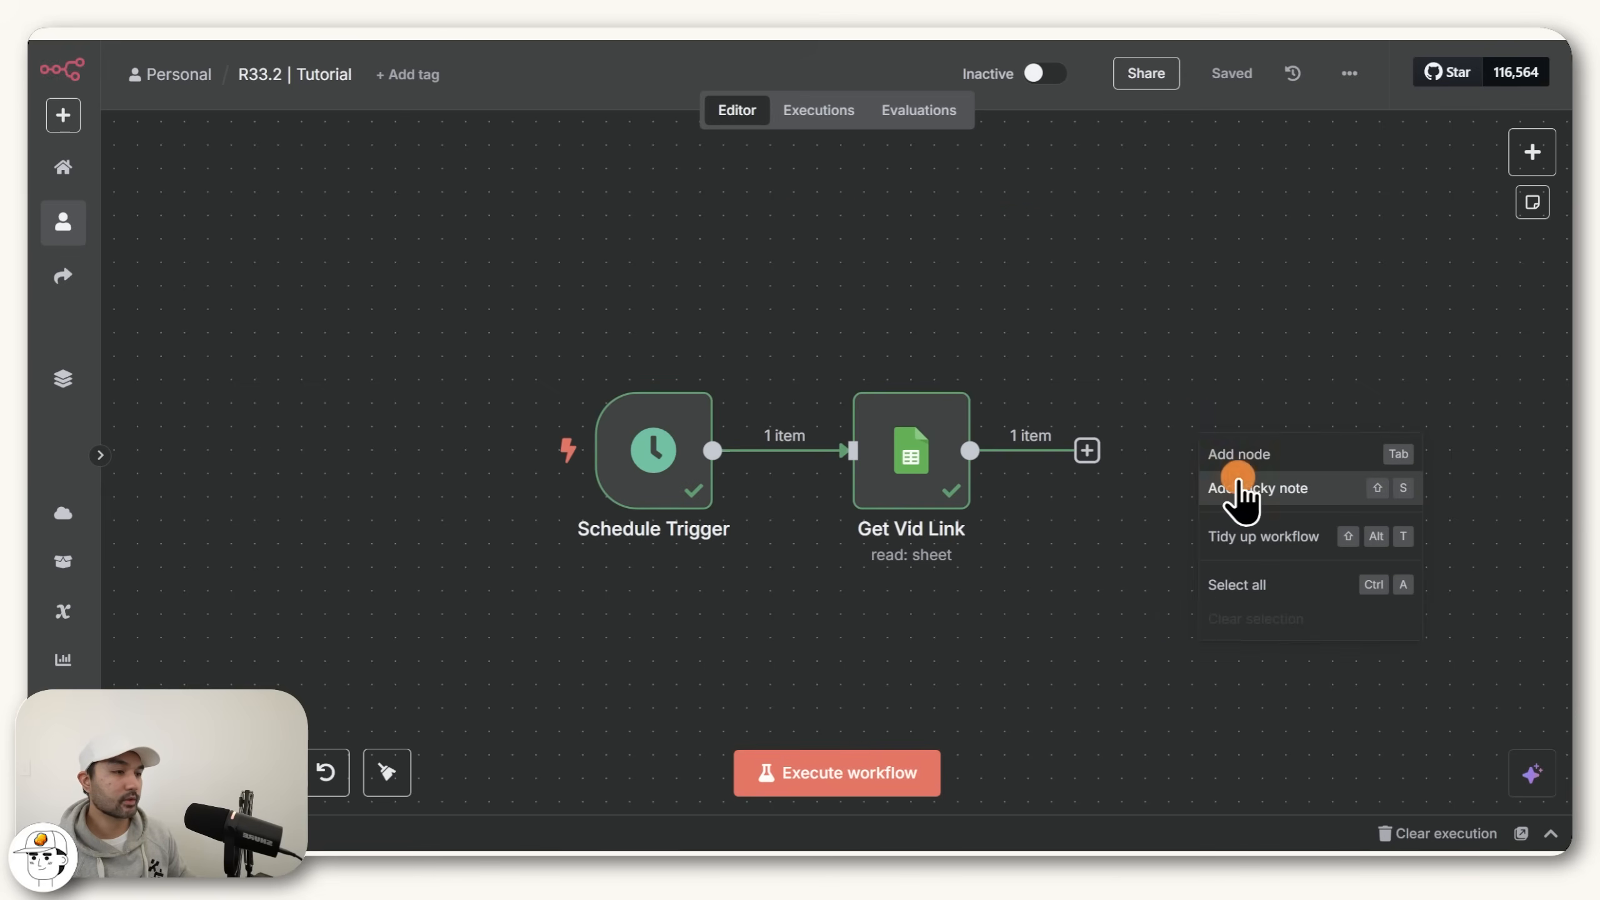
click(1234, 486)
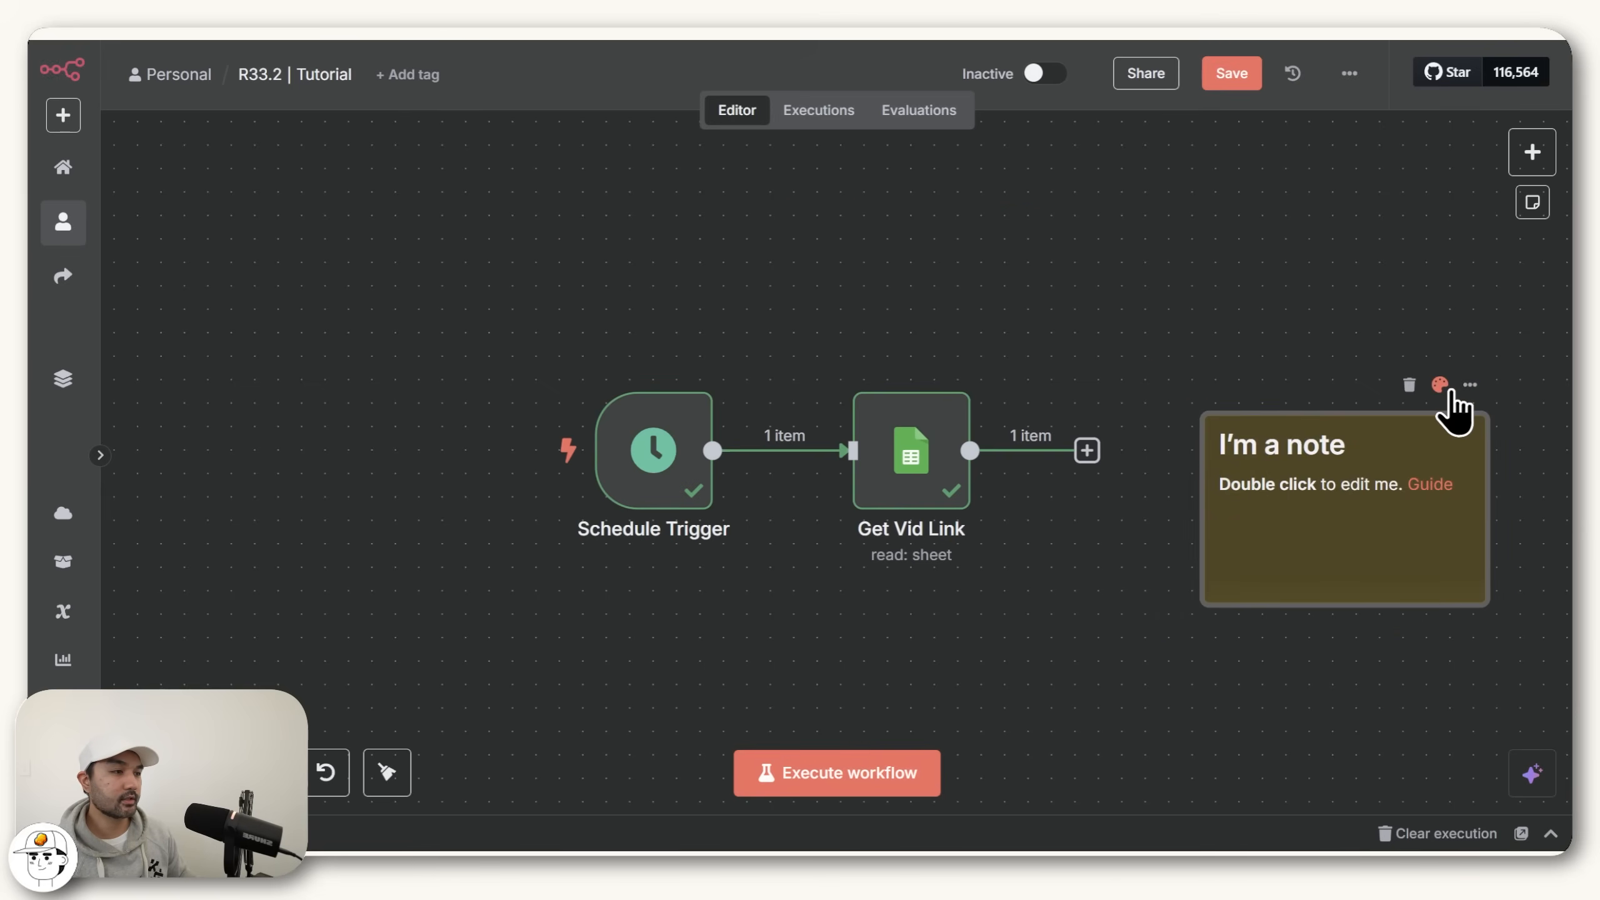
click(1449, 392)
click(1532, 353)
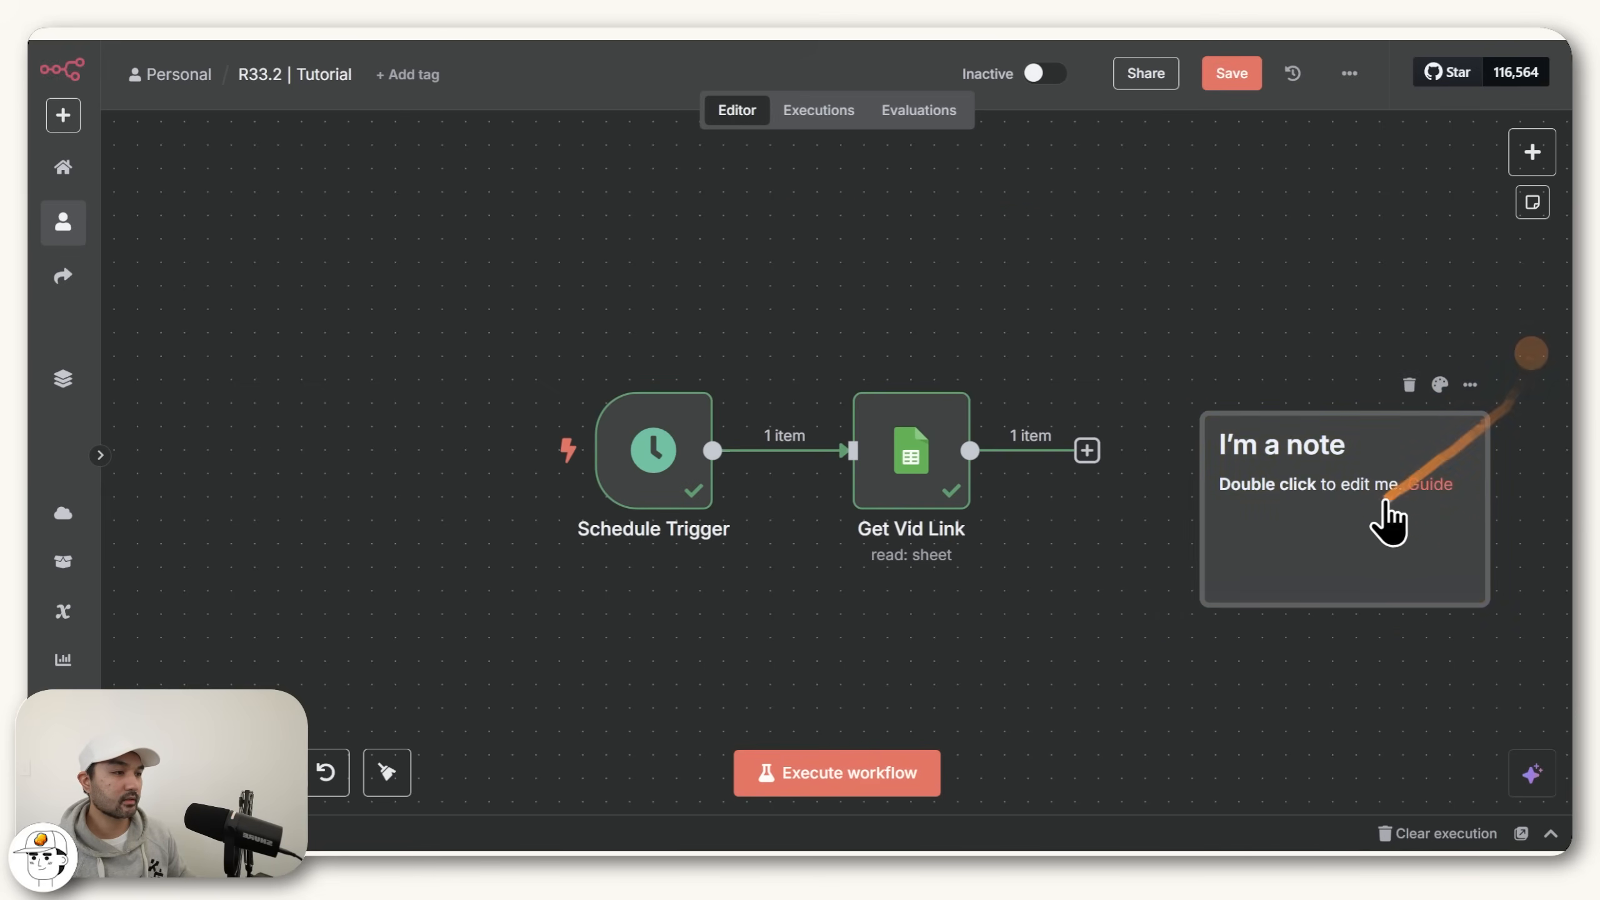
drag(1388, 520, 360, 554)
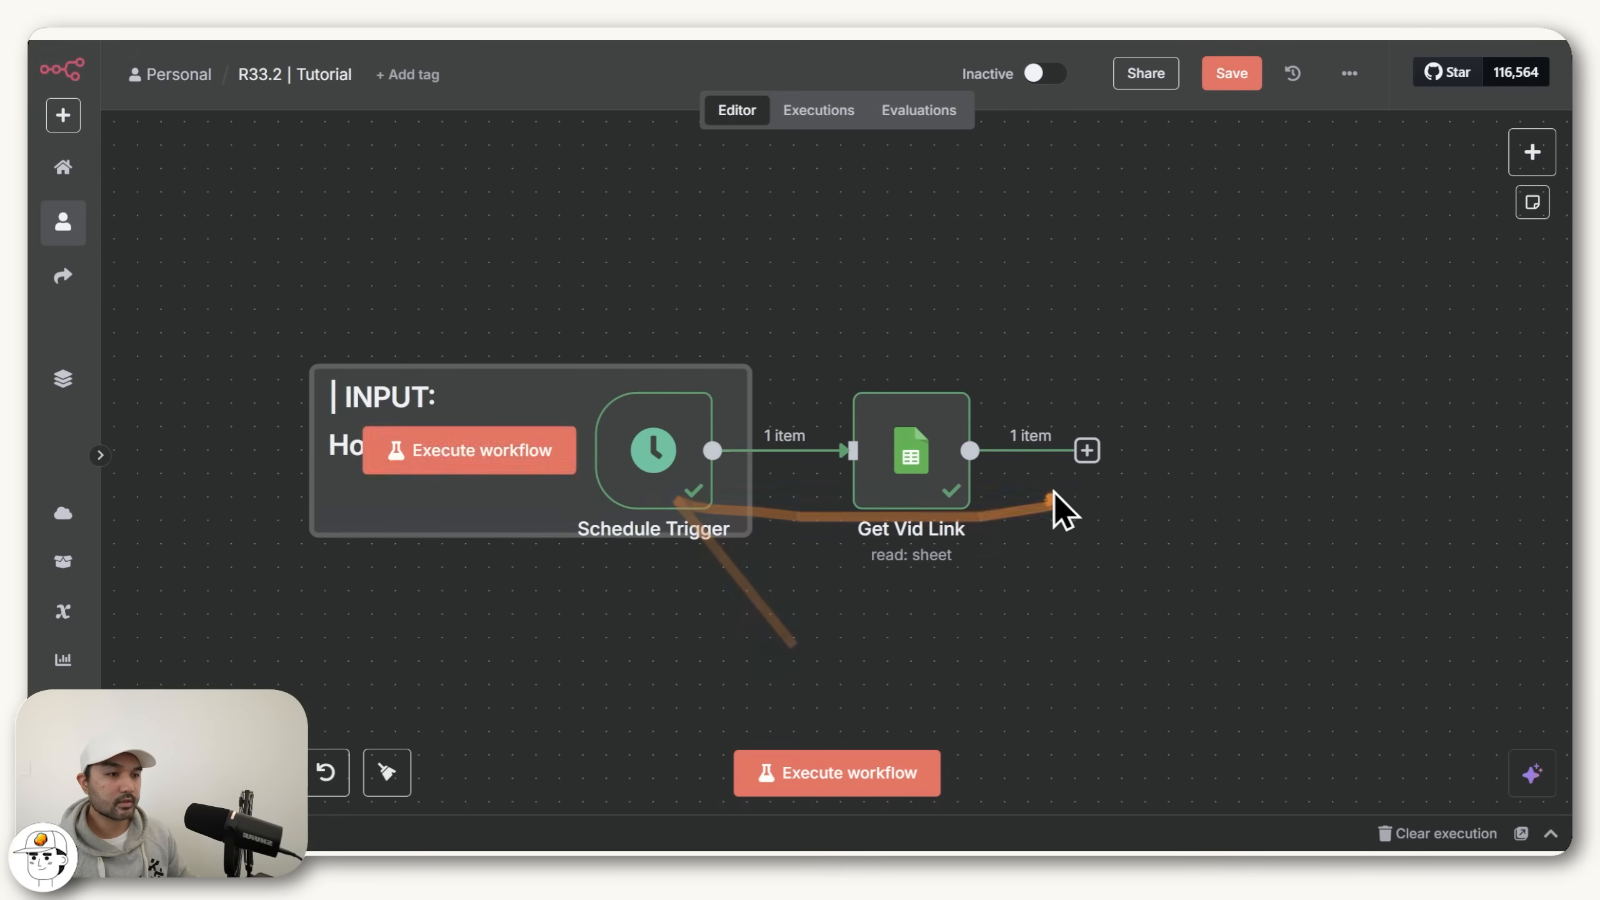
drag(929, 473, 812, 475)
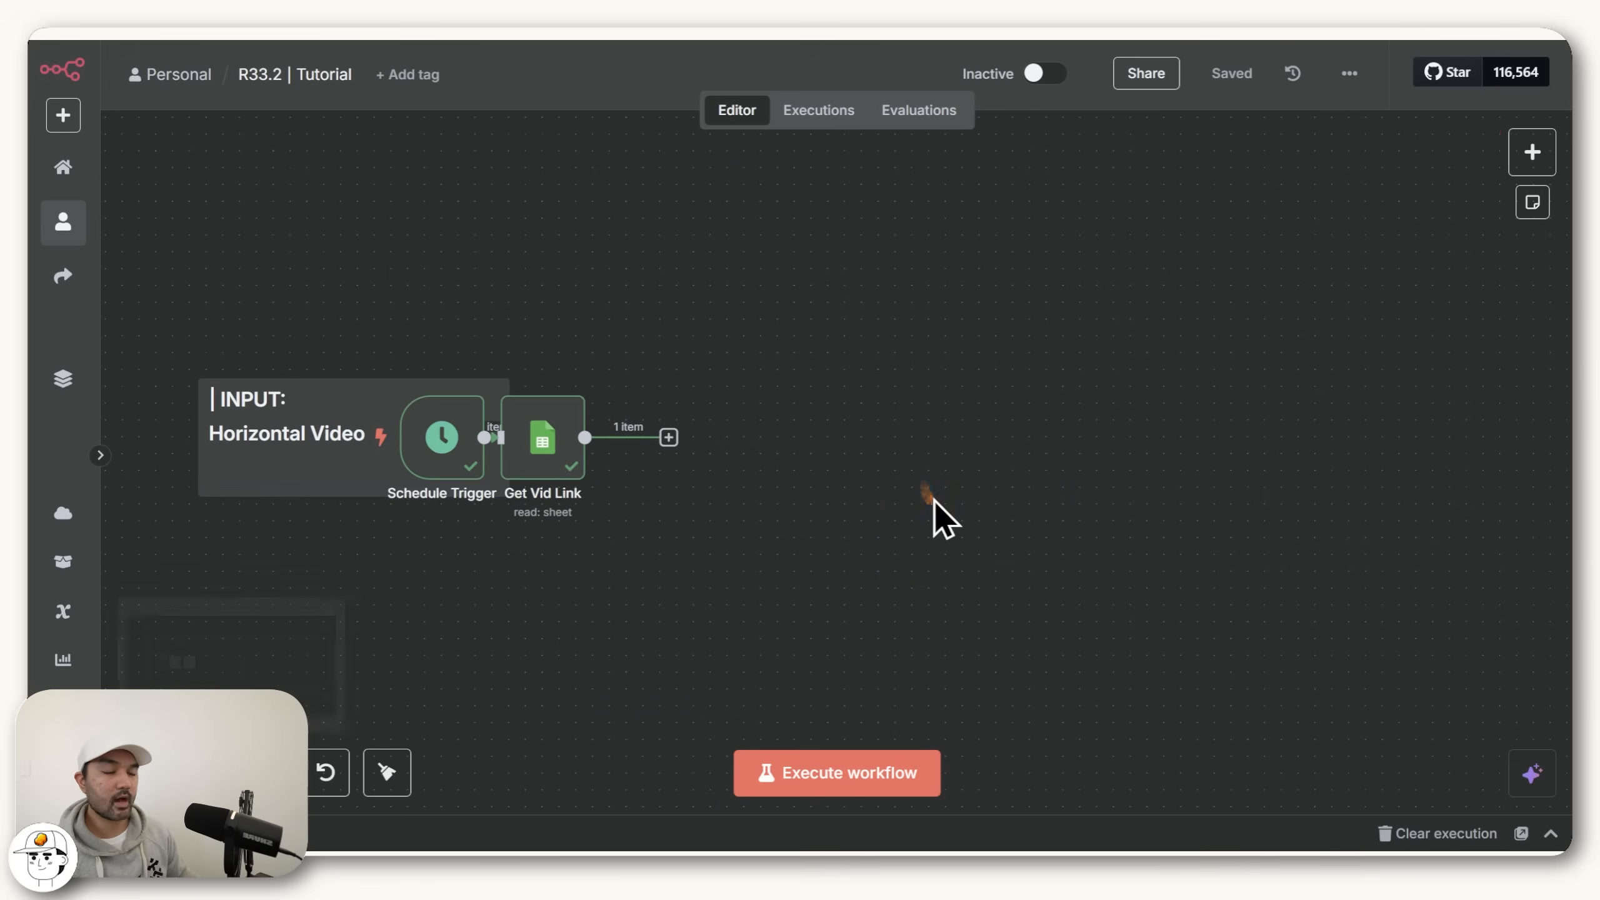
drag(932, 501, 986, 495)
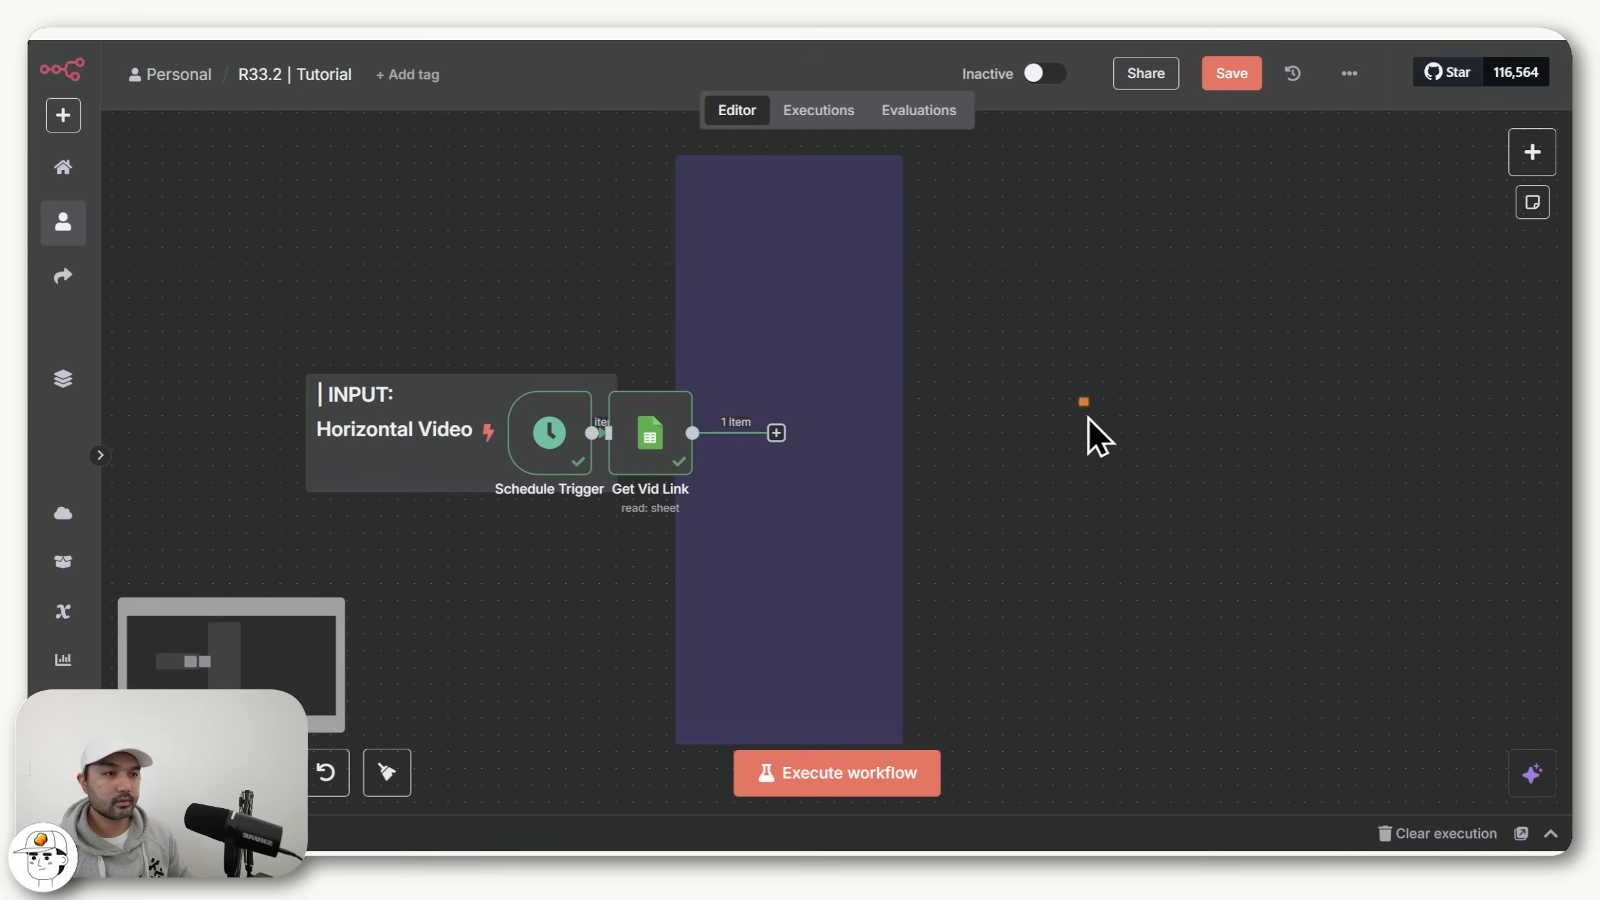
Step: Add an HTTP Request node after Get Vid Link and rename it "Reframe Videos"
drag(782, 435, 775, 268)
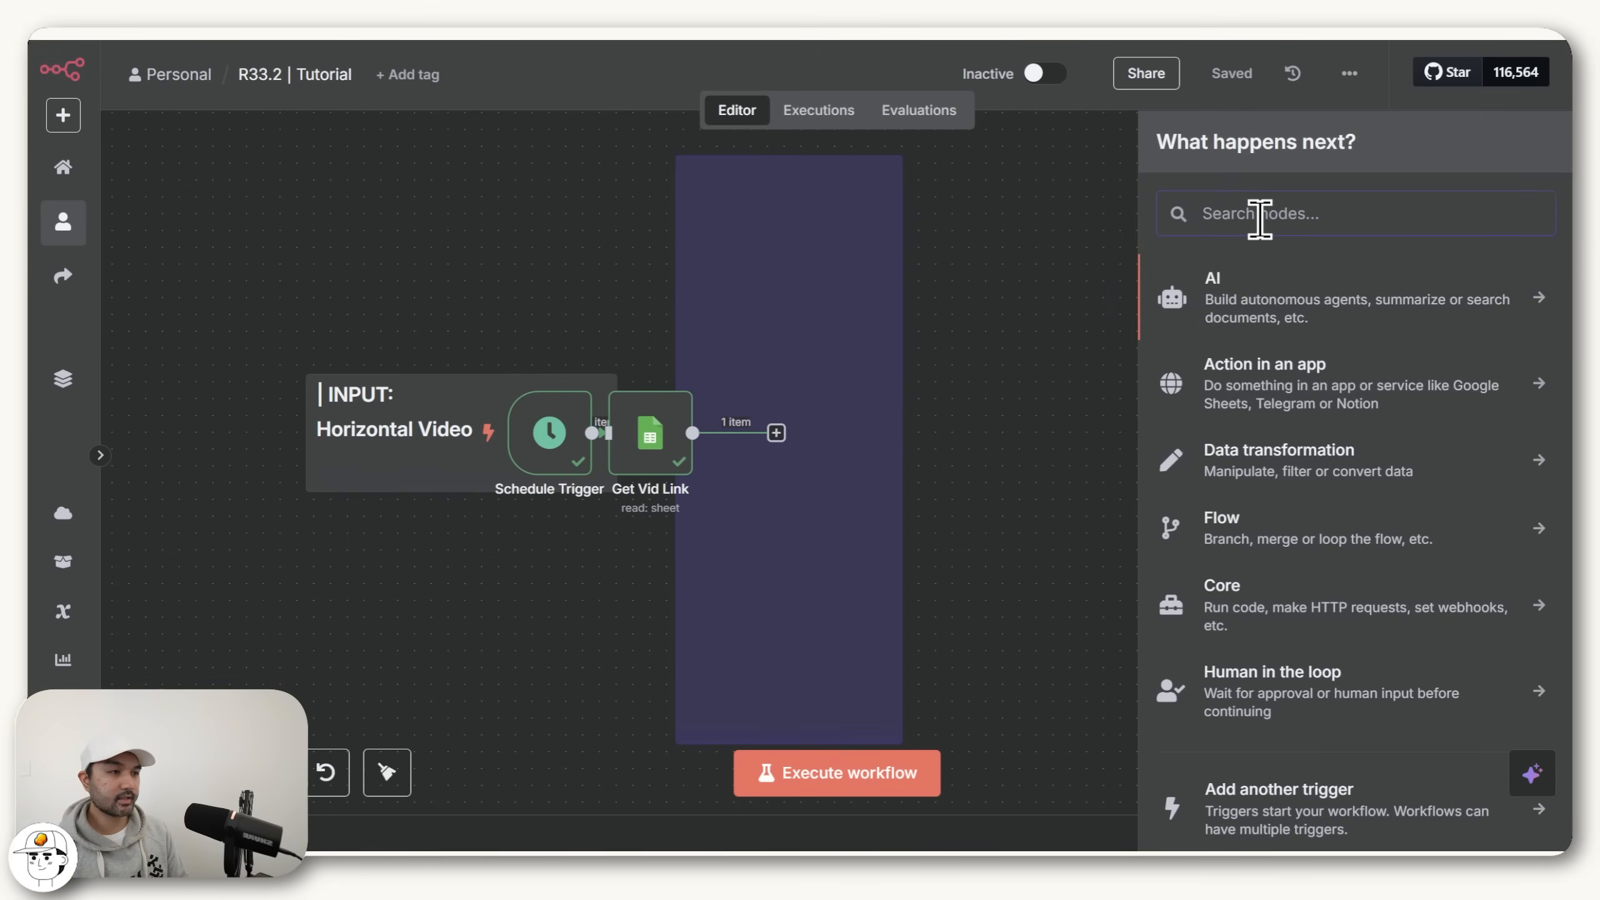
text(http)
click(1319, 295)
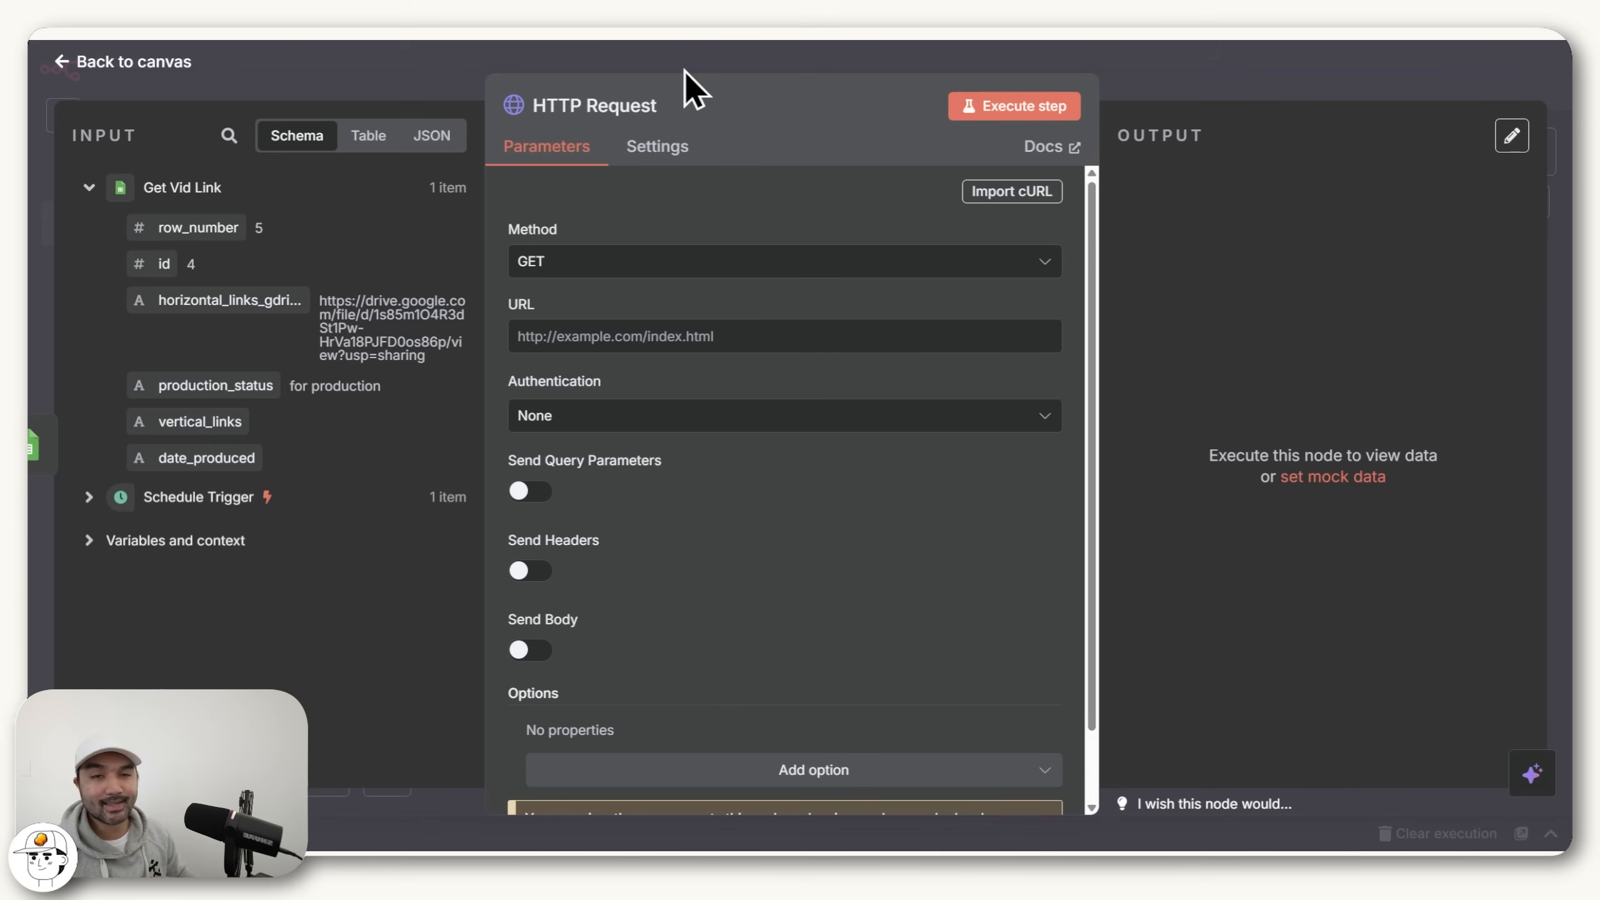
click(645, 110)
text(Reframe Videos)
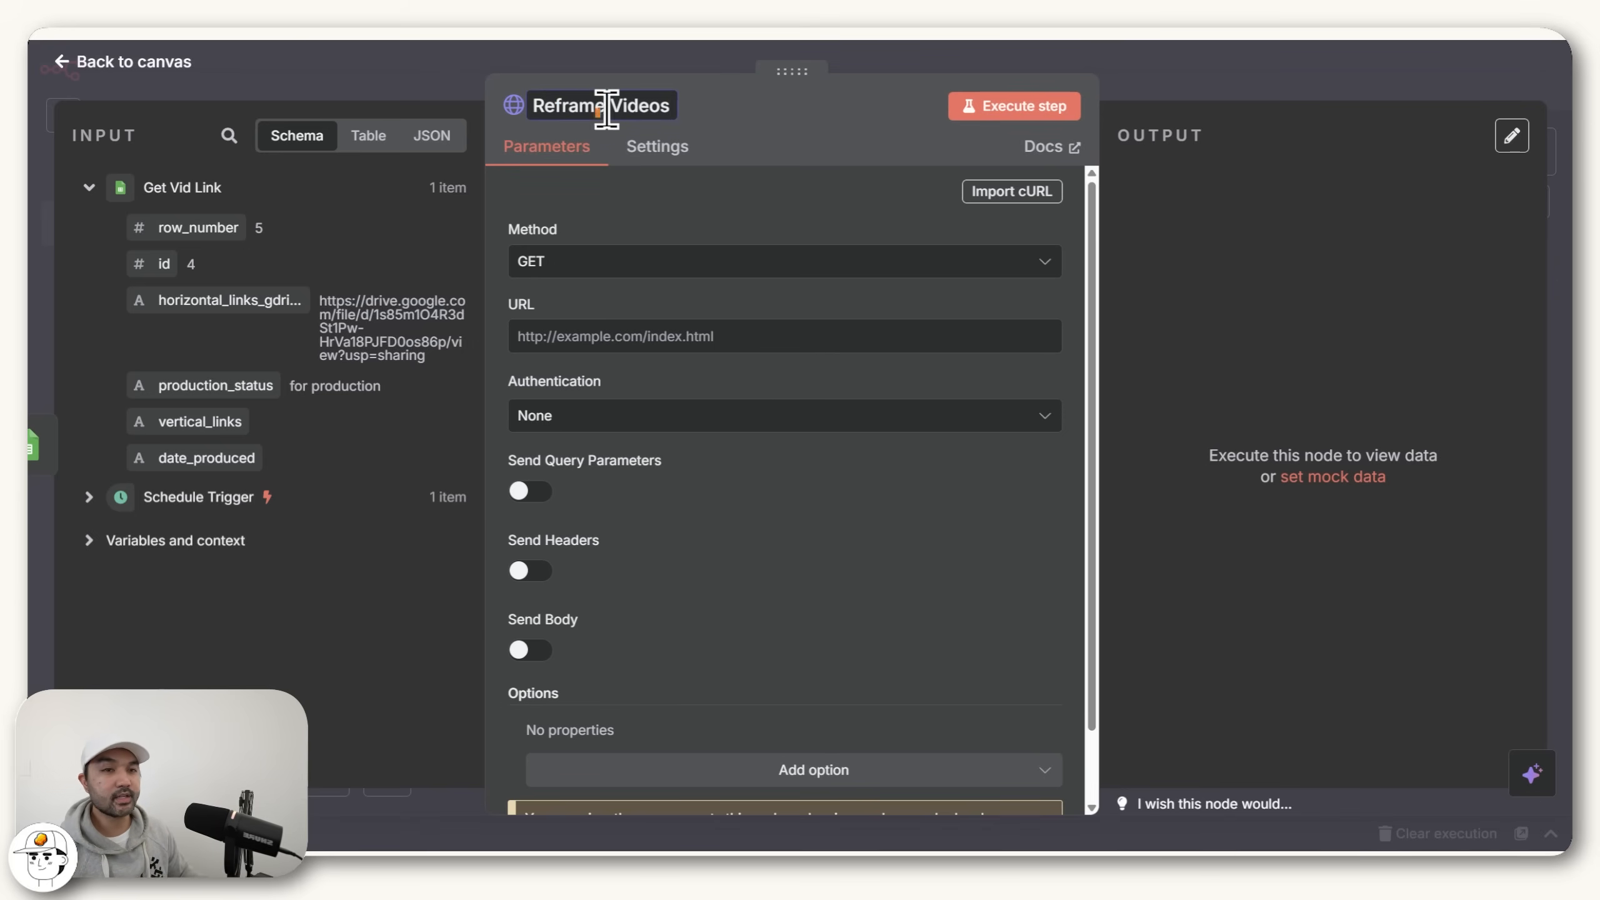
click(833, 117)
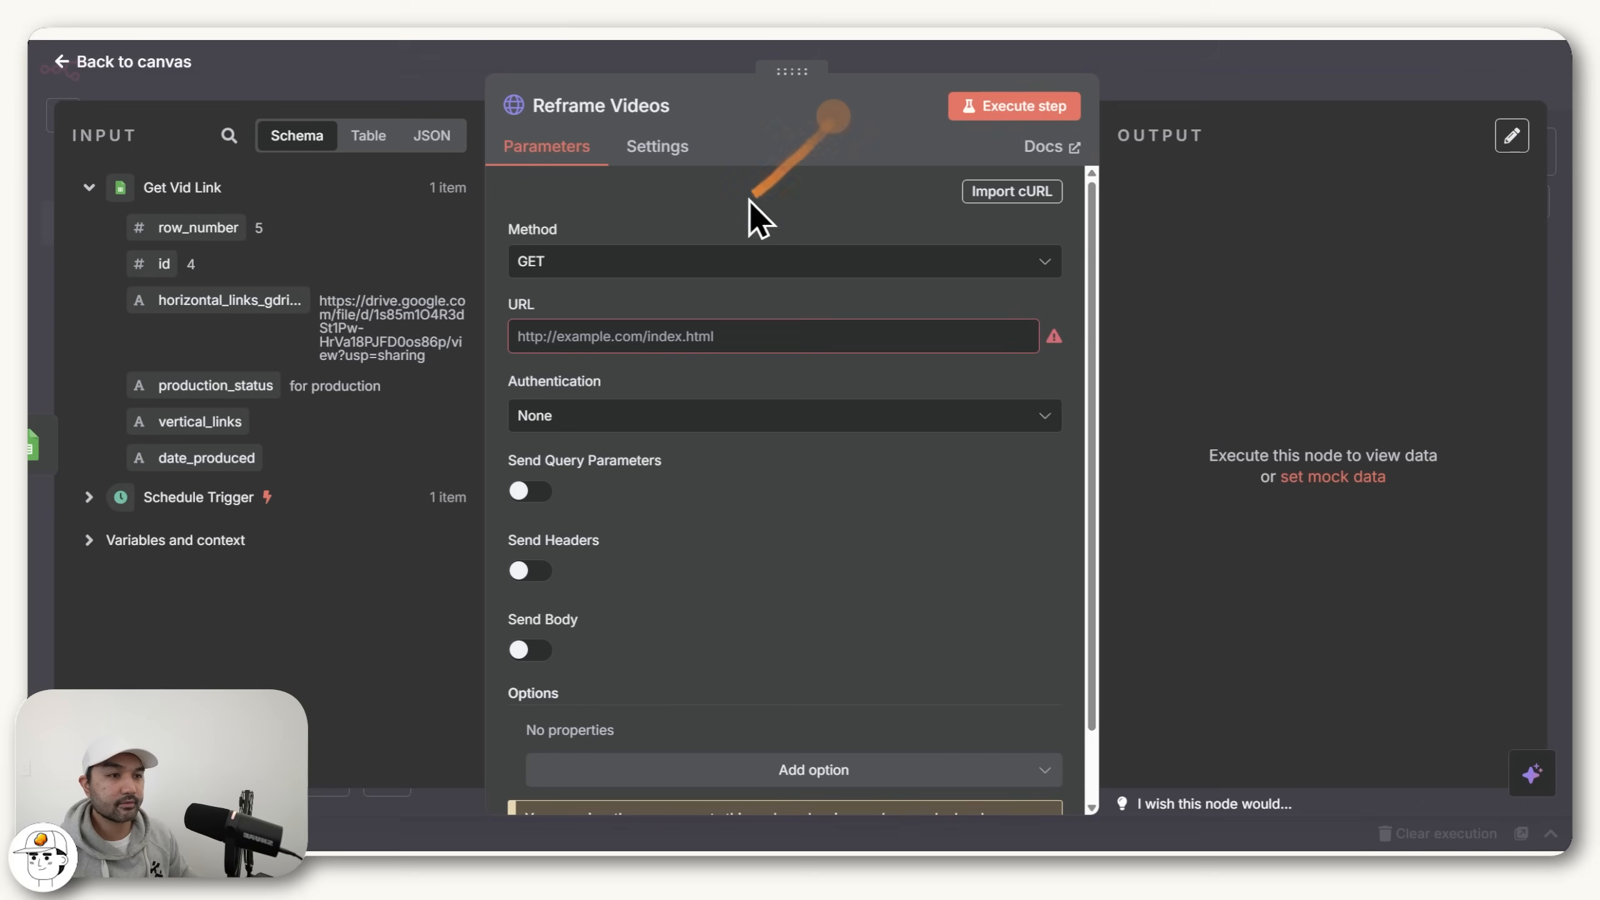
Step: Set the Reframe Videos node's request method to POST
click(663, 264)
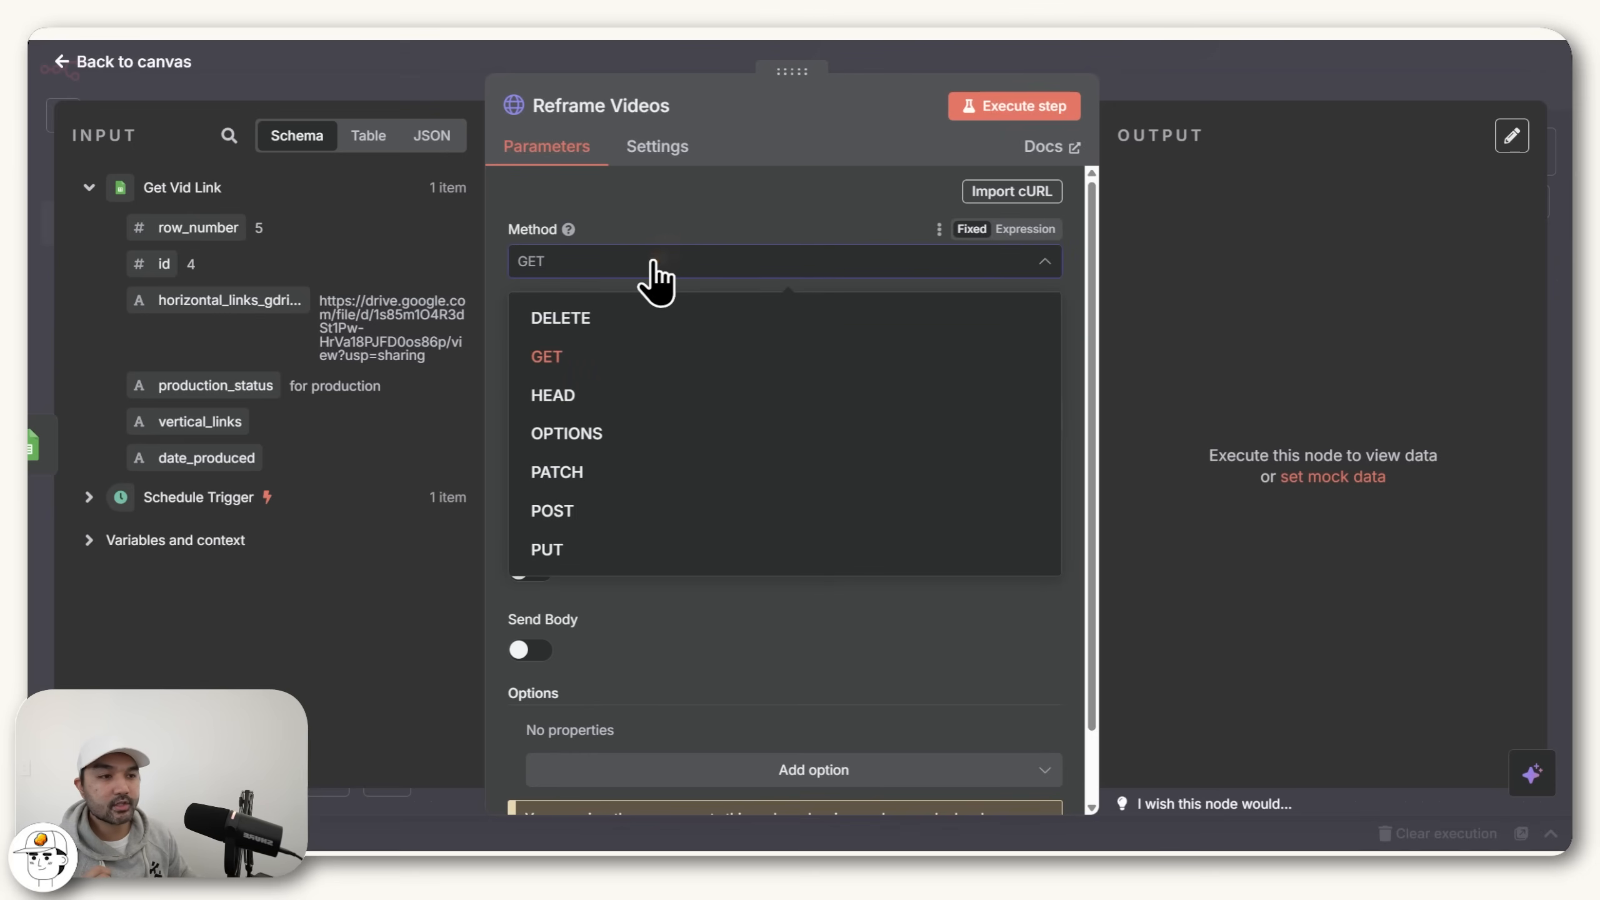
click(582, 512)
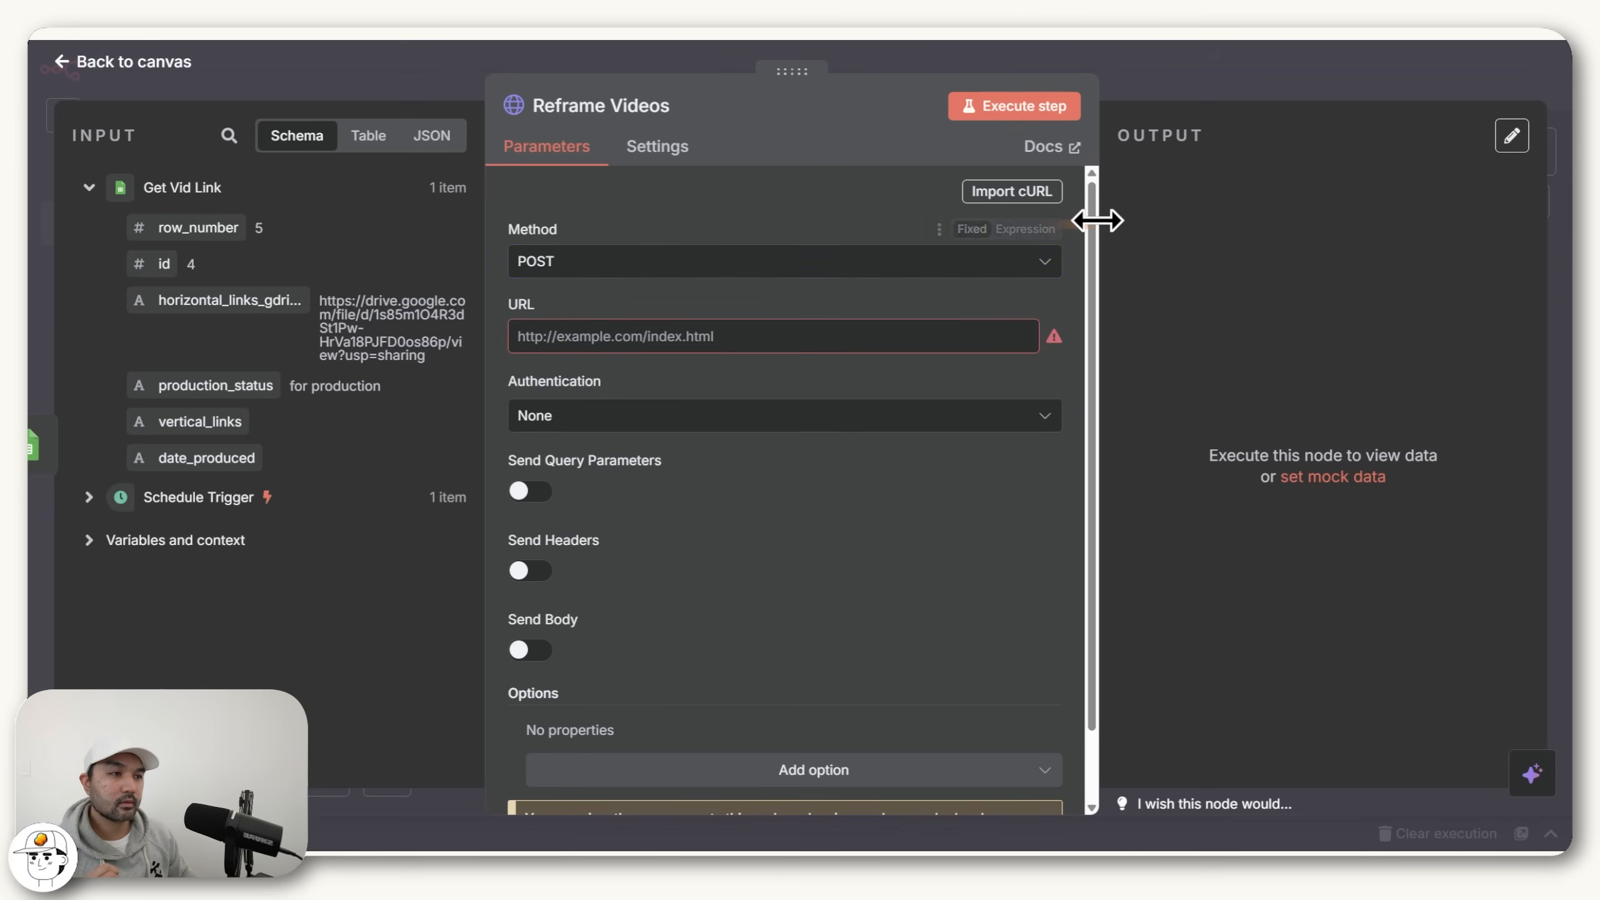
drag(1098, 222, 1045, 230)
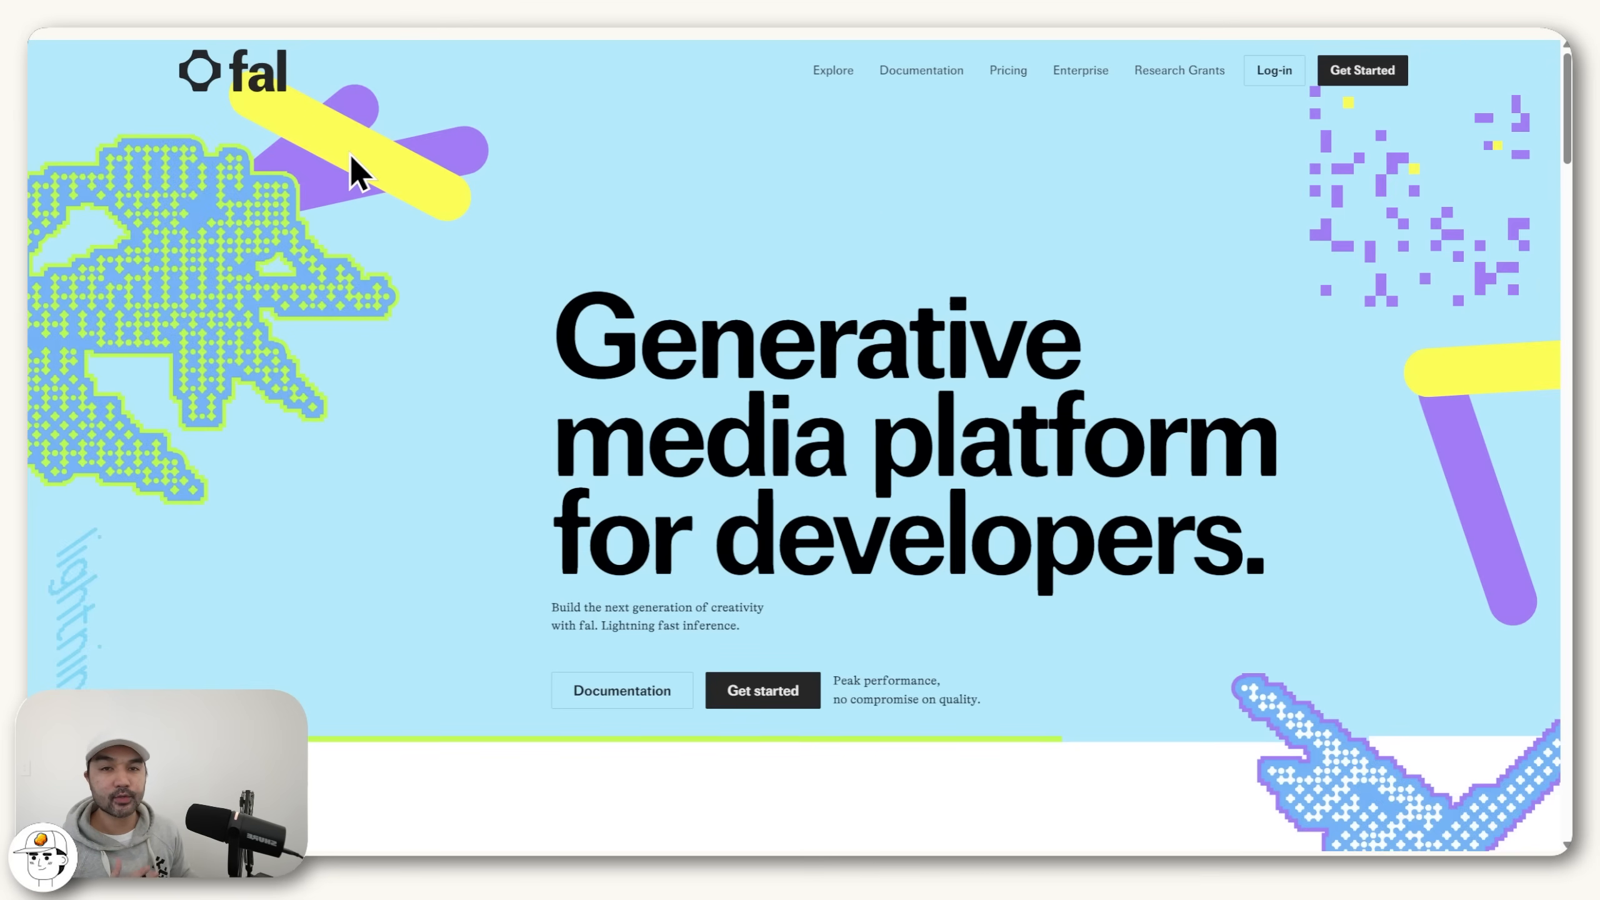
Step: On the fal.ai homepage, examine the Model Gallery and its available generative media models
scroll(629, 250, down, 5)
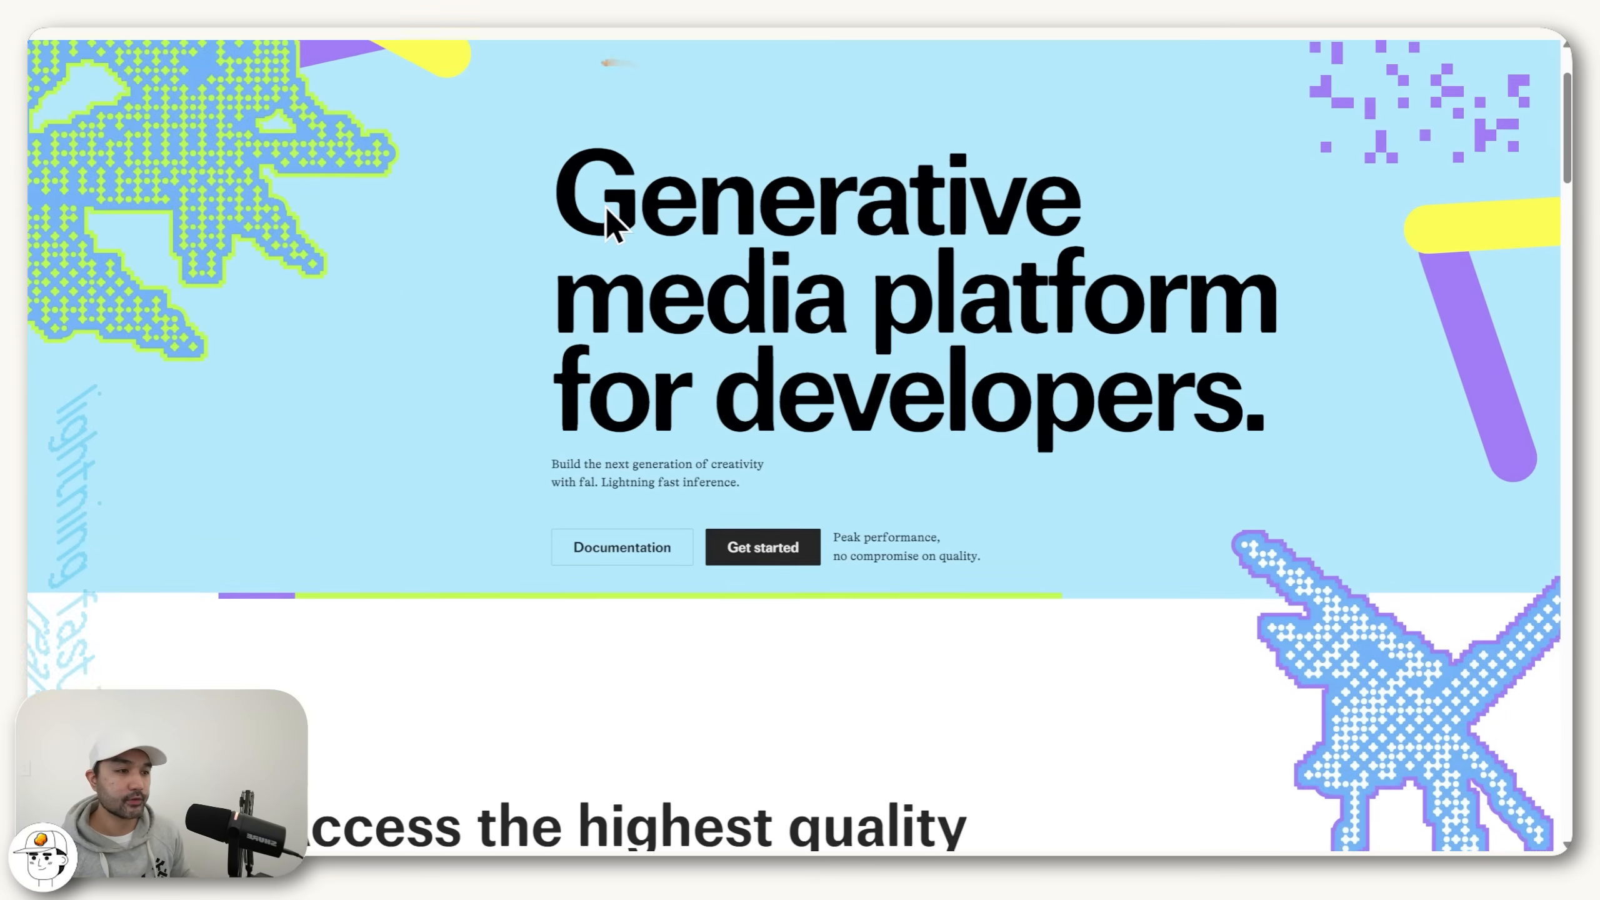
scroll(208, 297, up, 5)
scroll(340, 324, down, 12)
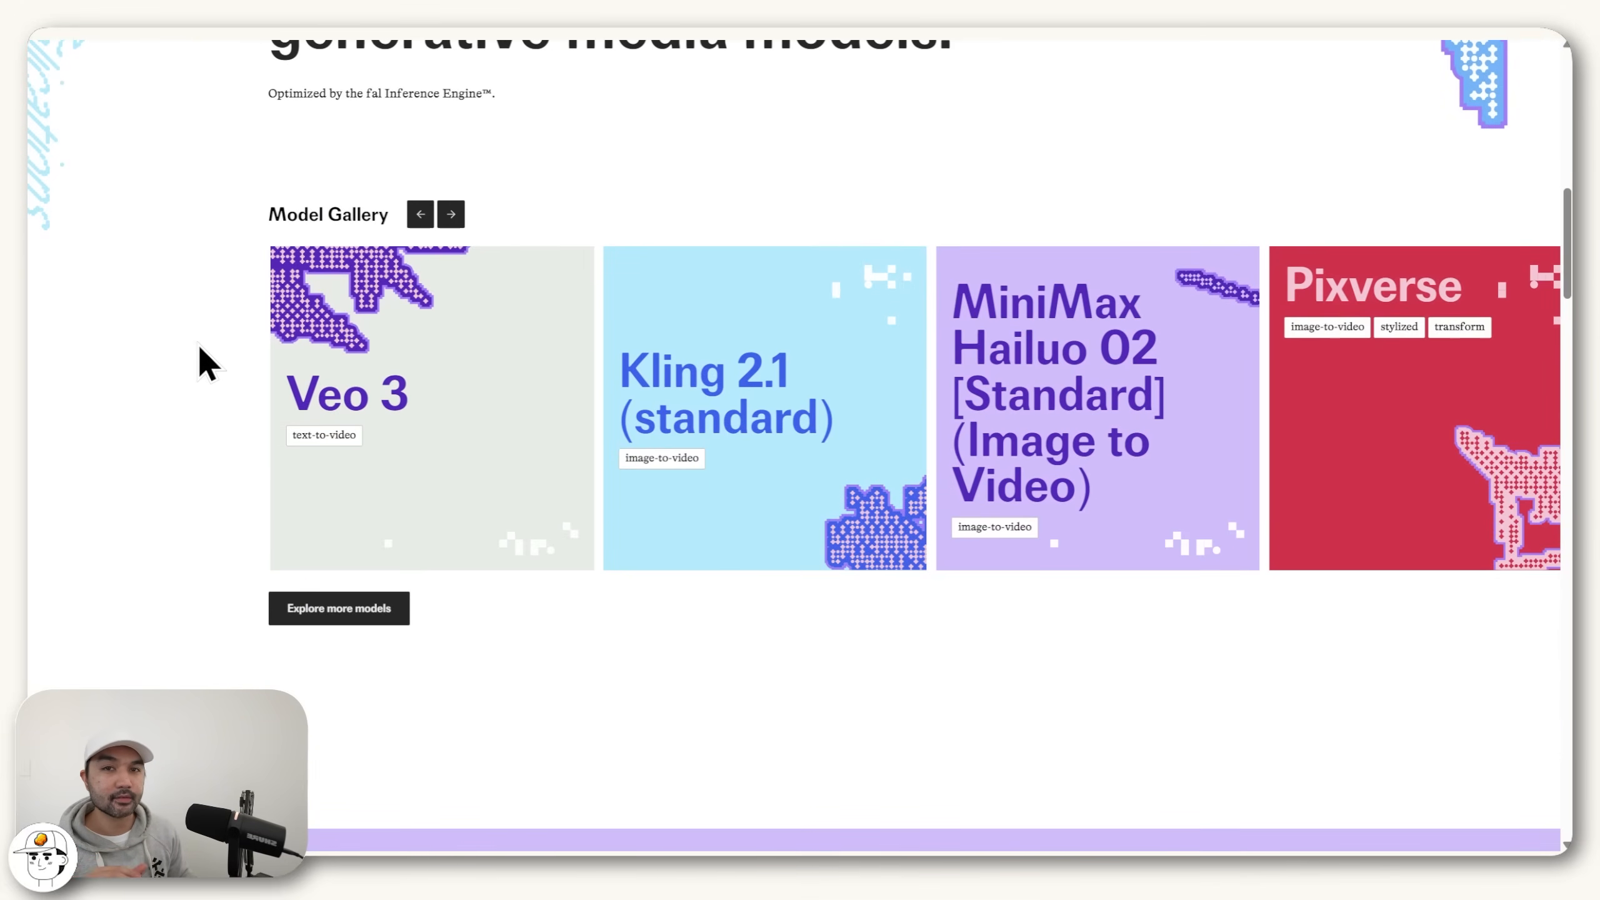
scroll(200, 344, down, 2)
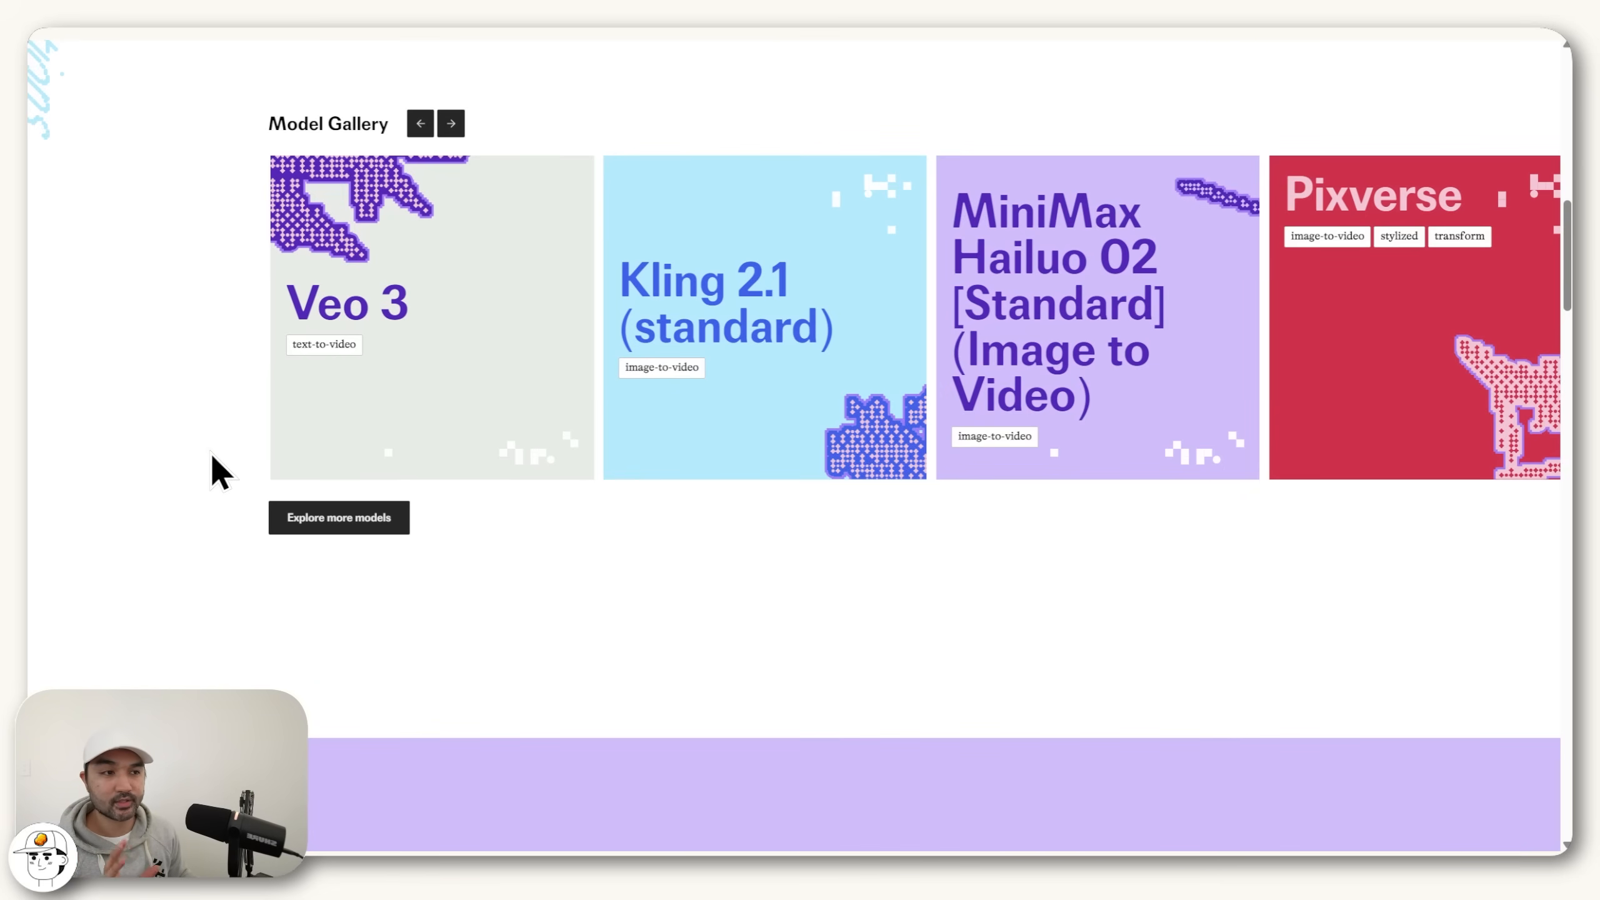
scroll(213, 455, up, 2)
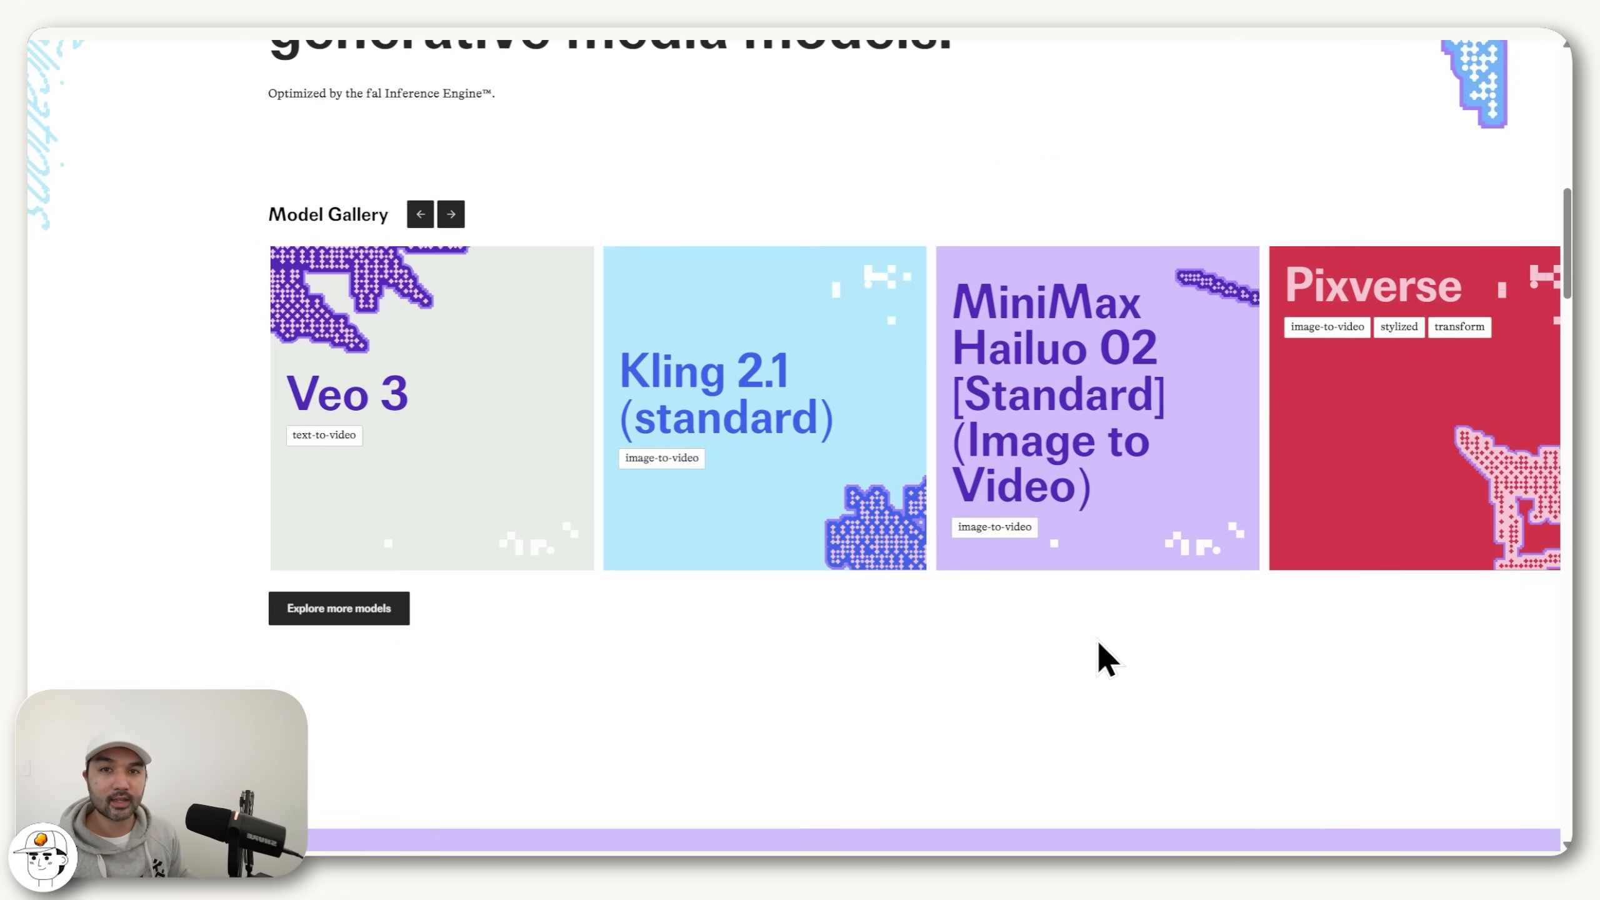
scroll(819, 499, right, 4)
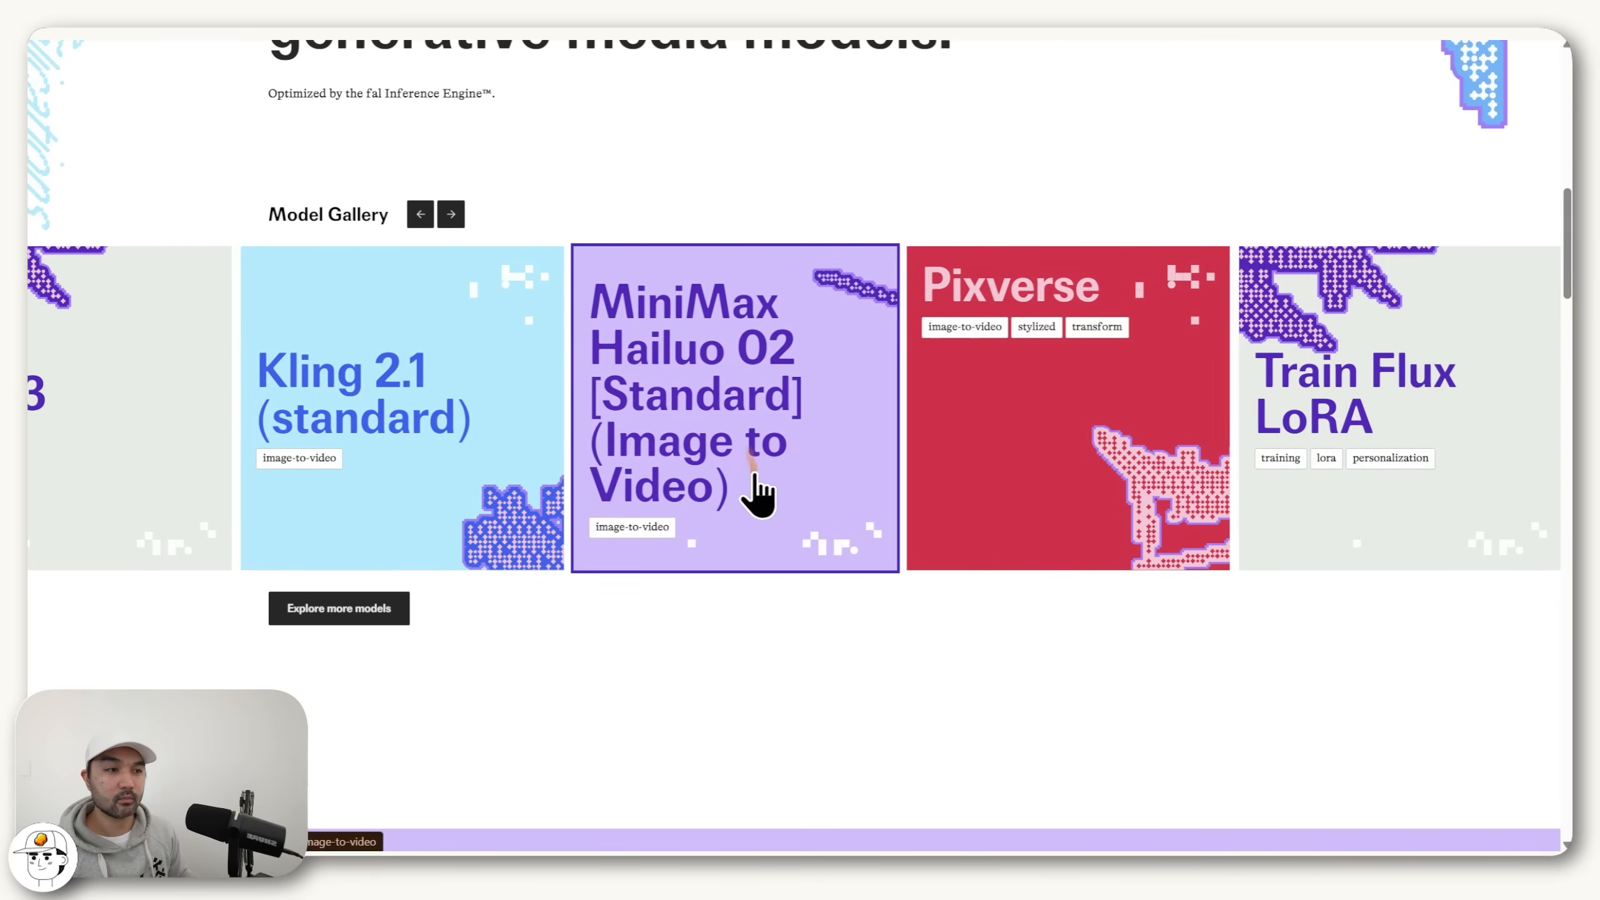
scroll(819, 502, right, 2)
scroll(923, 526, left, 4)
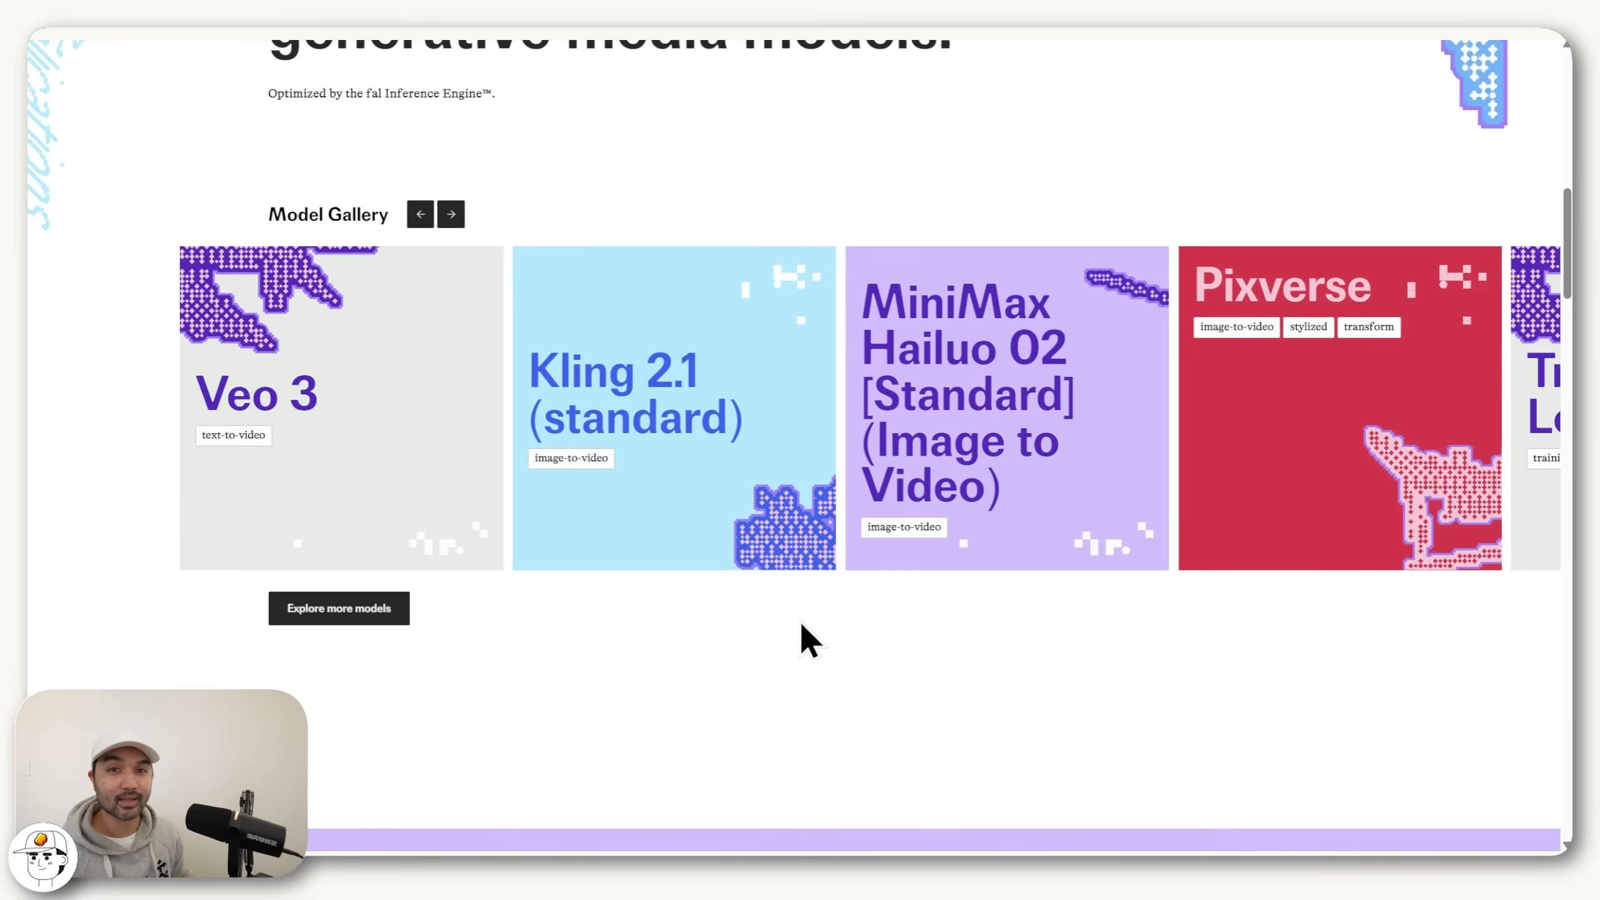
scroll(800, 620, up, 11)
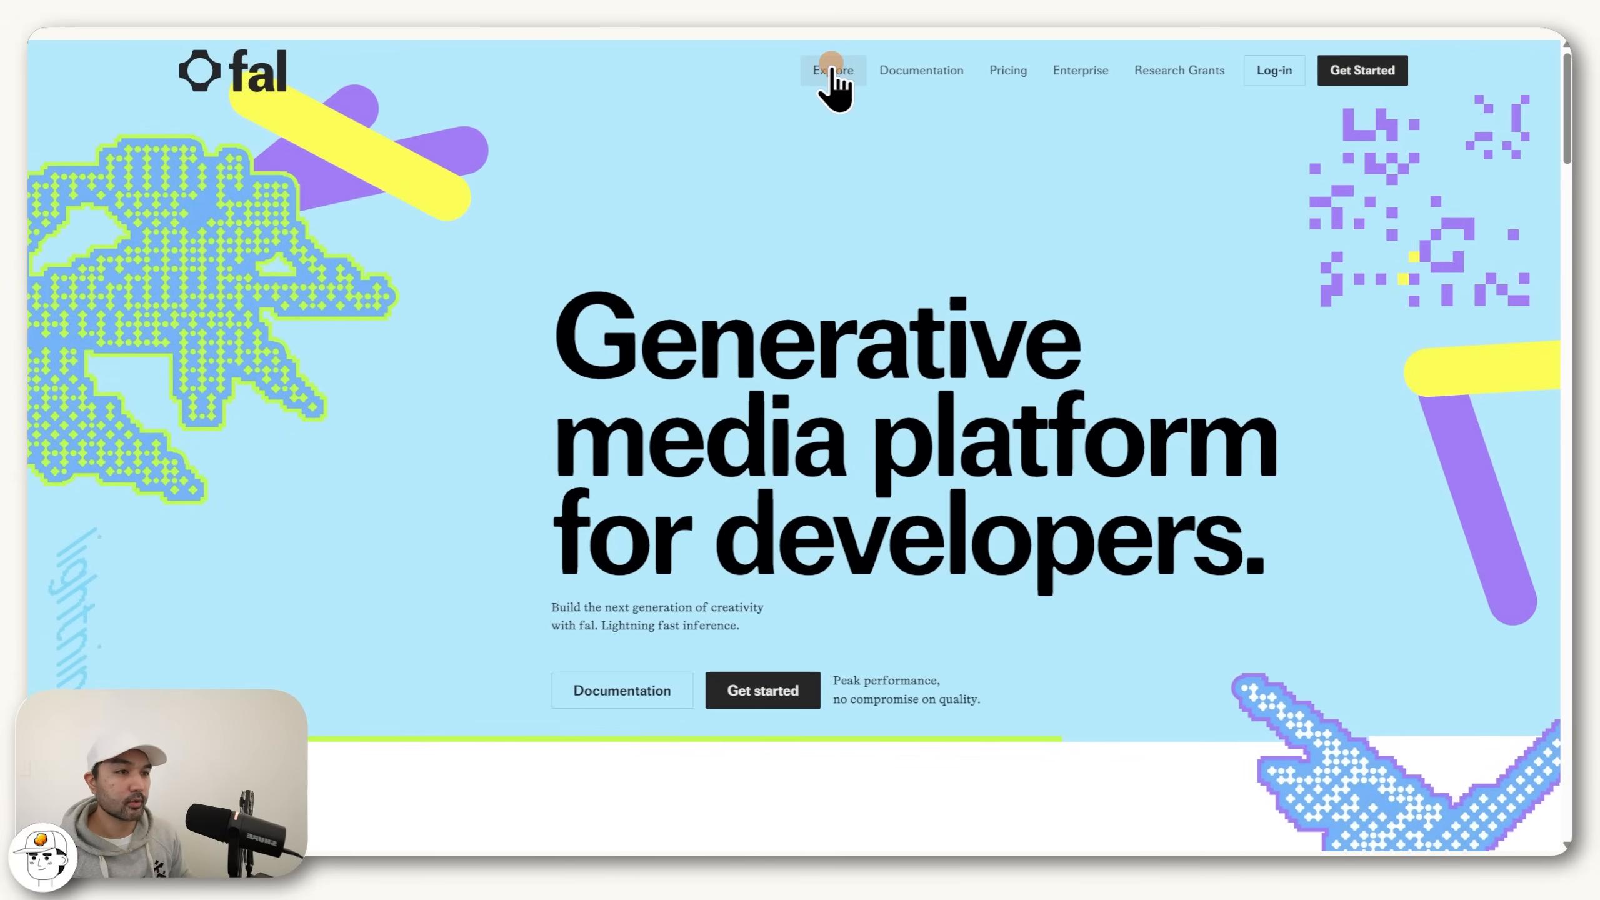
Step: Search fal's model explorer for "reframe" and open the fal-ai/luma-dream-machine/ray-2-flash/reframe model
click(835, 69)
scroll(104, 290, down, 5)
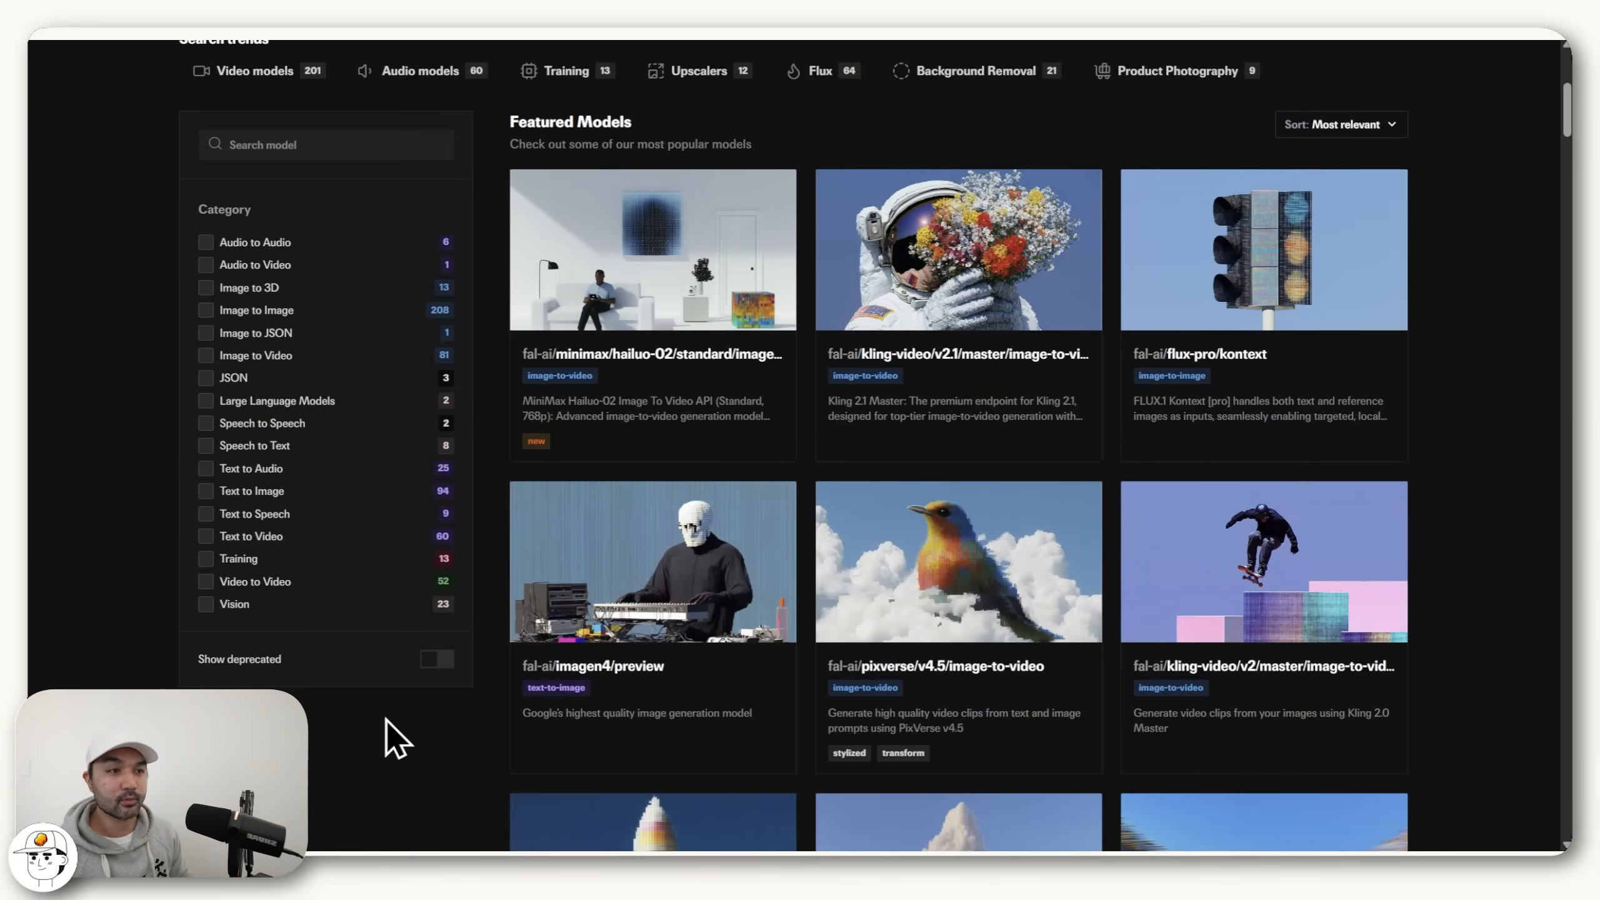
click(266, 146)
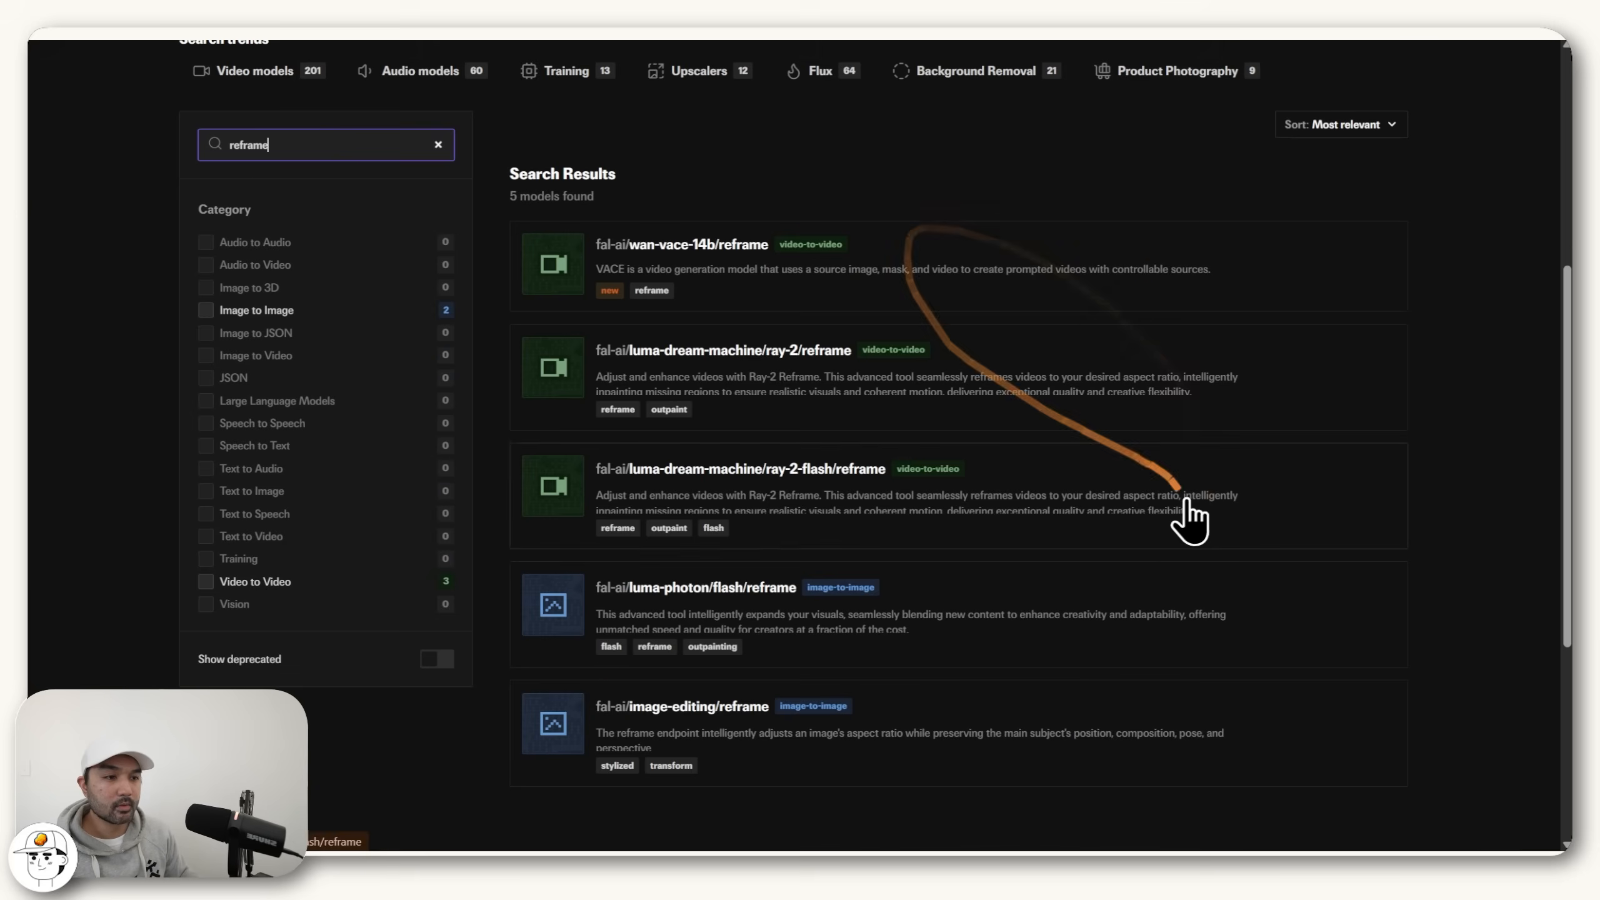
key(ctrl+plus)
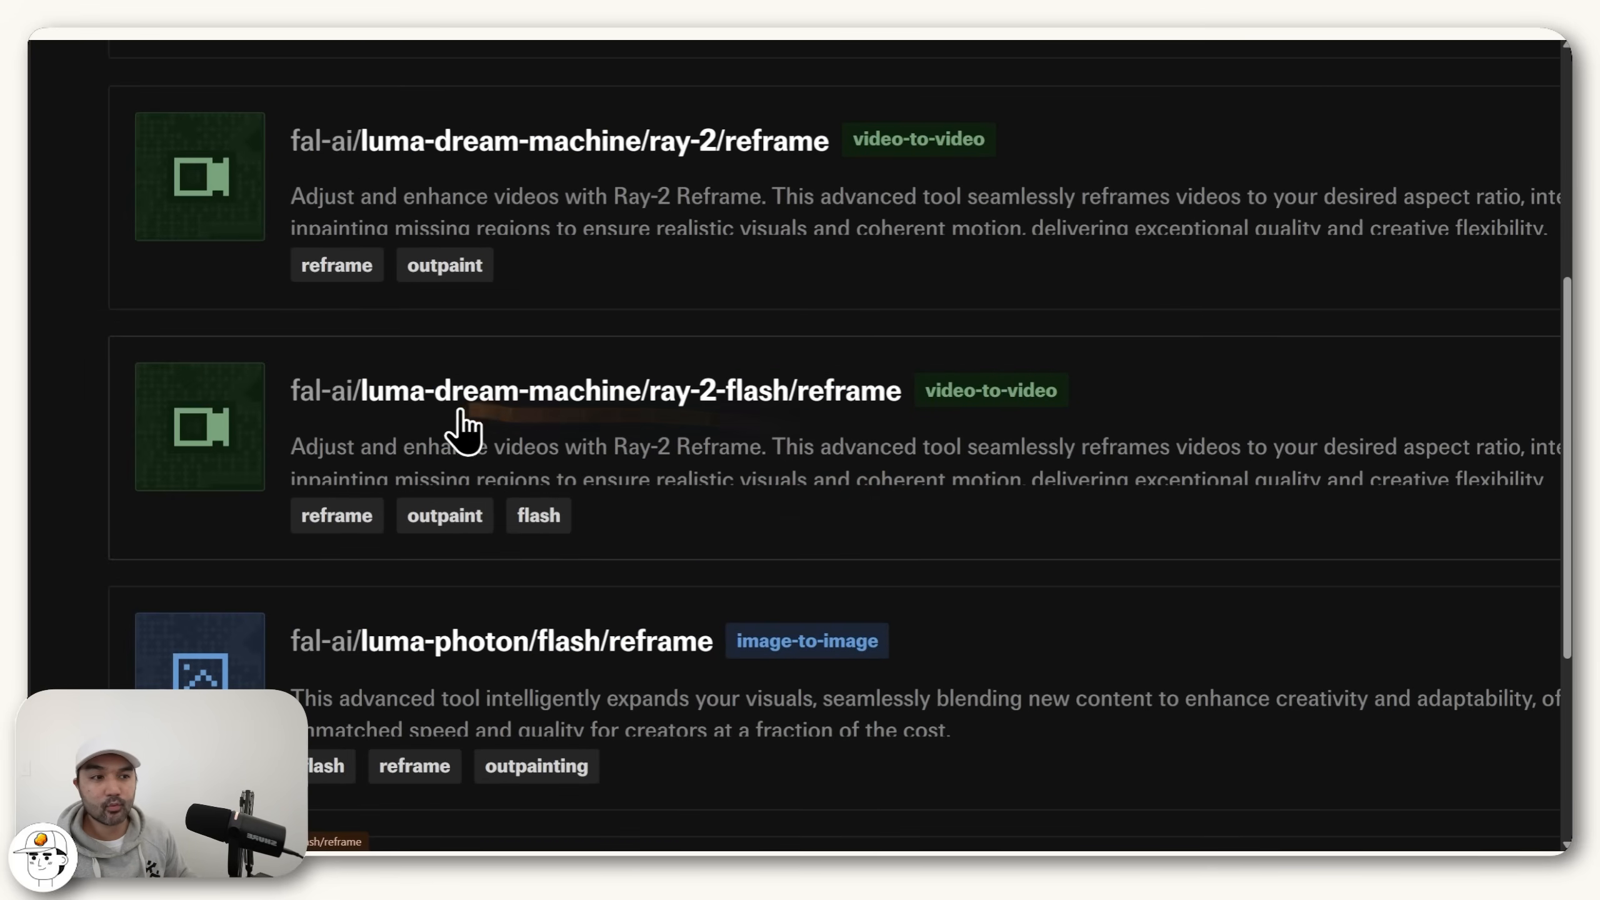
click(643, 398)
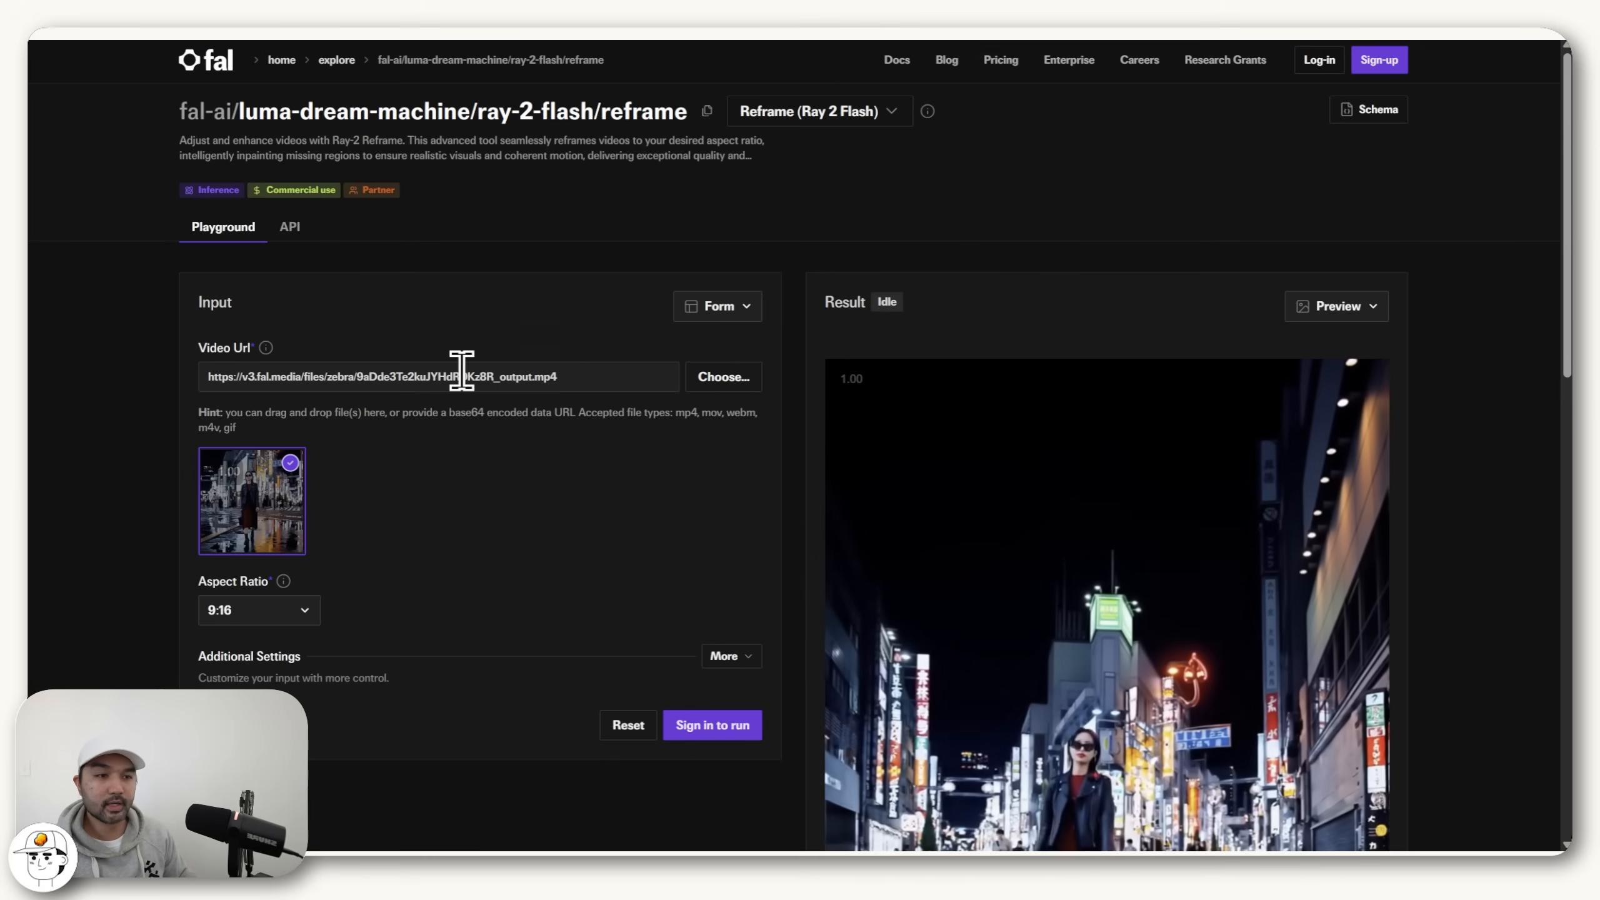
Step: Open the reframe model's API documentation and look over the Calling the API section
click(290, 232)
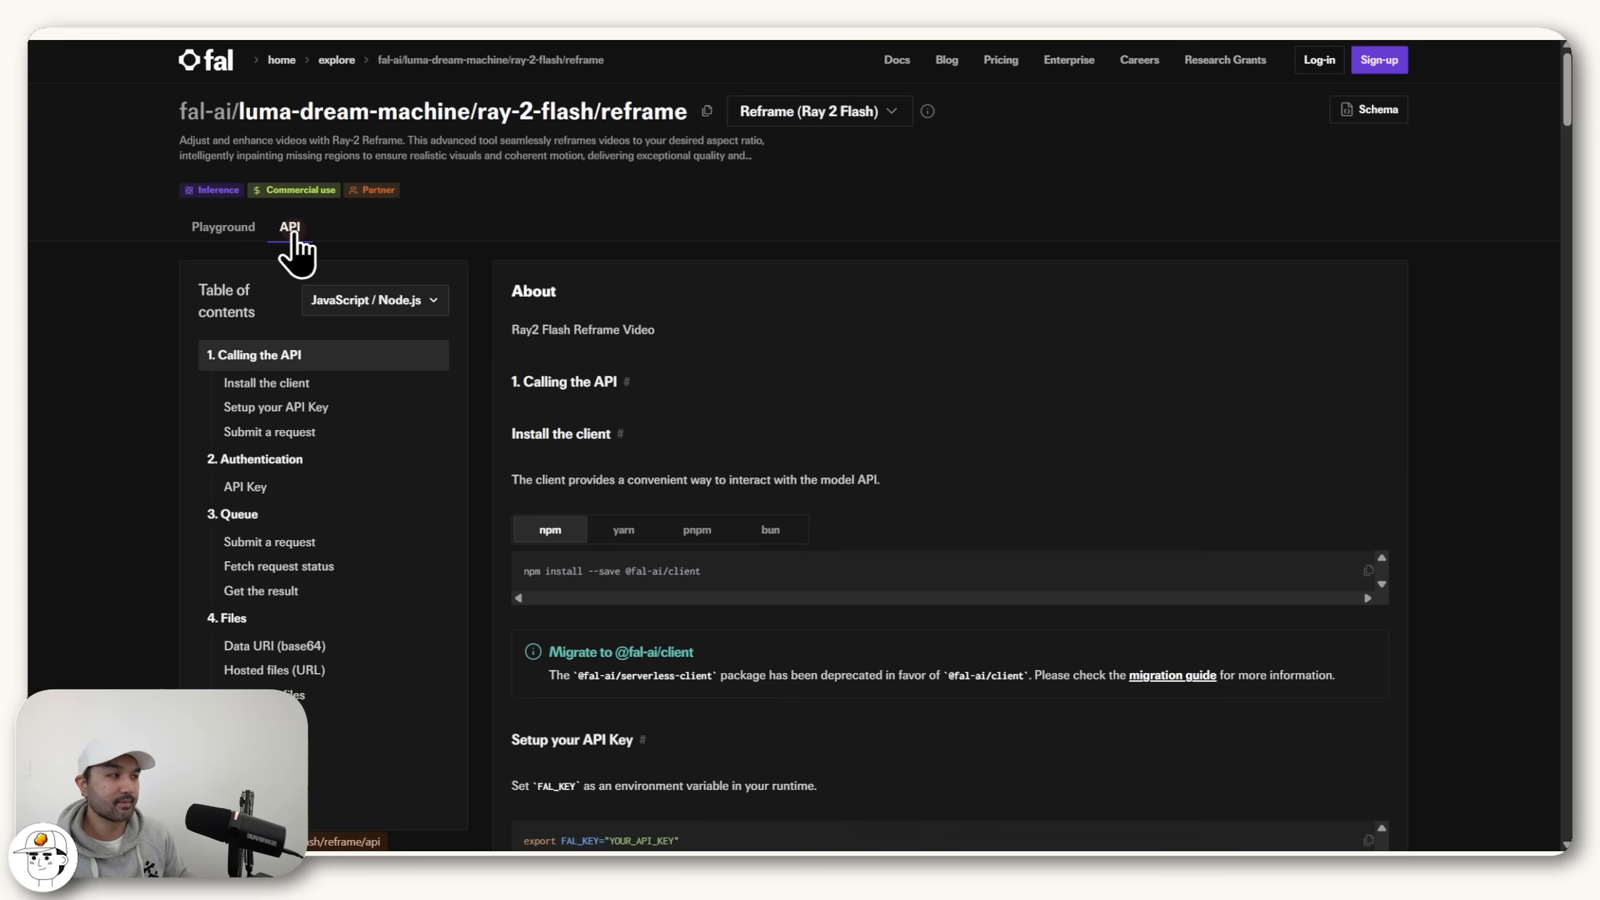
key(ctrl+plus)
key(ctrl+plus)
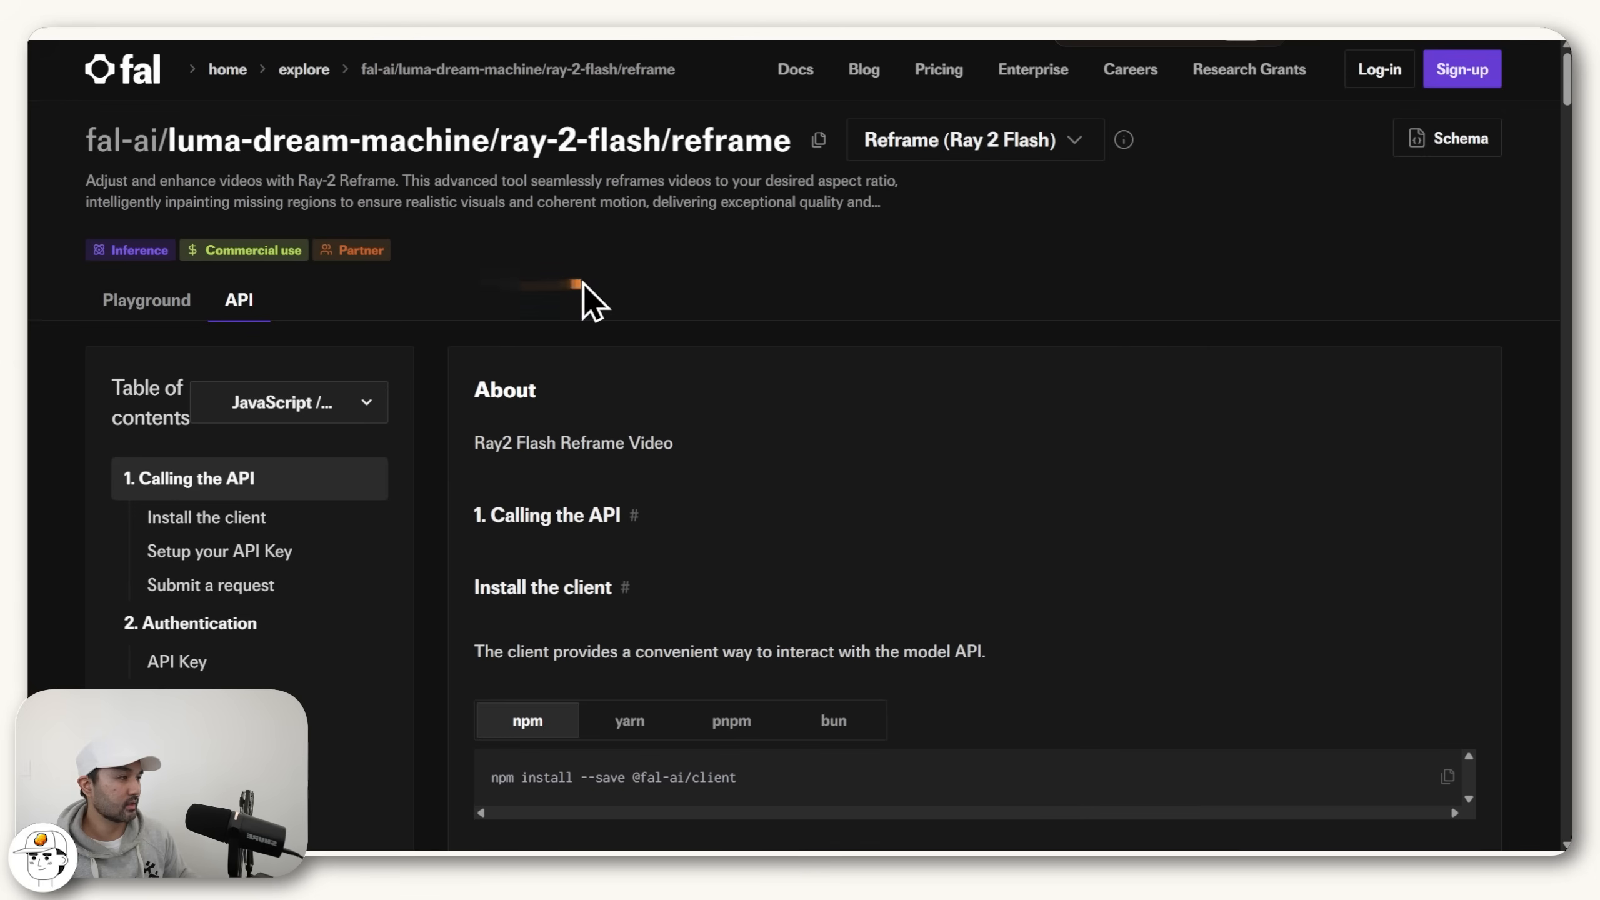
scroll(1314, 441, down, 10)
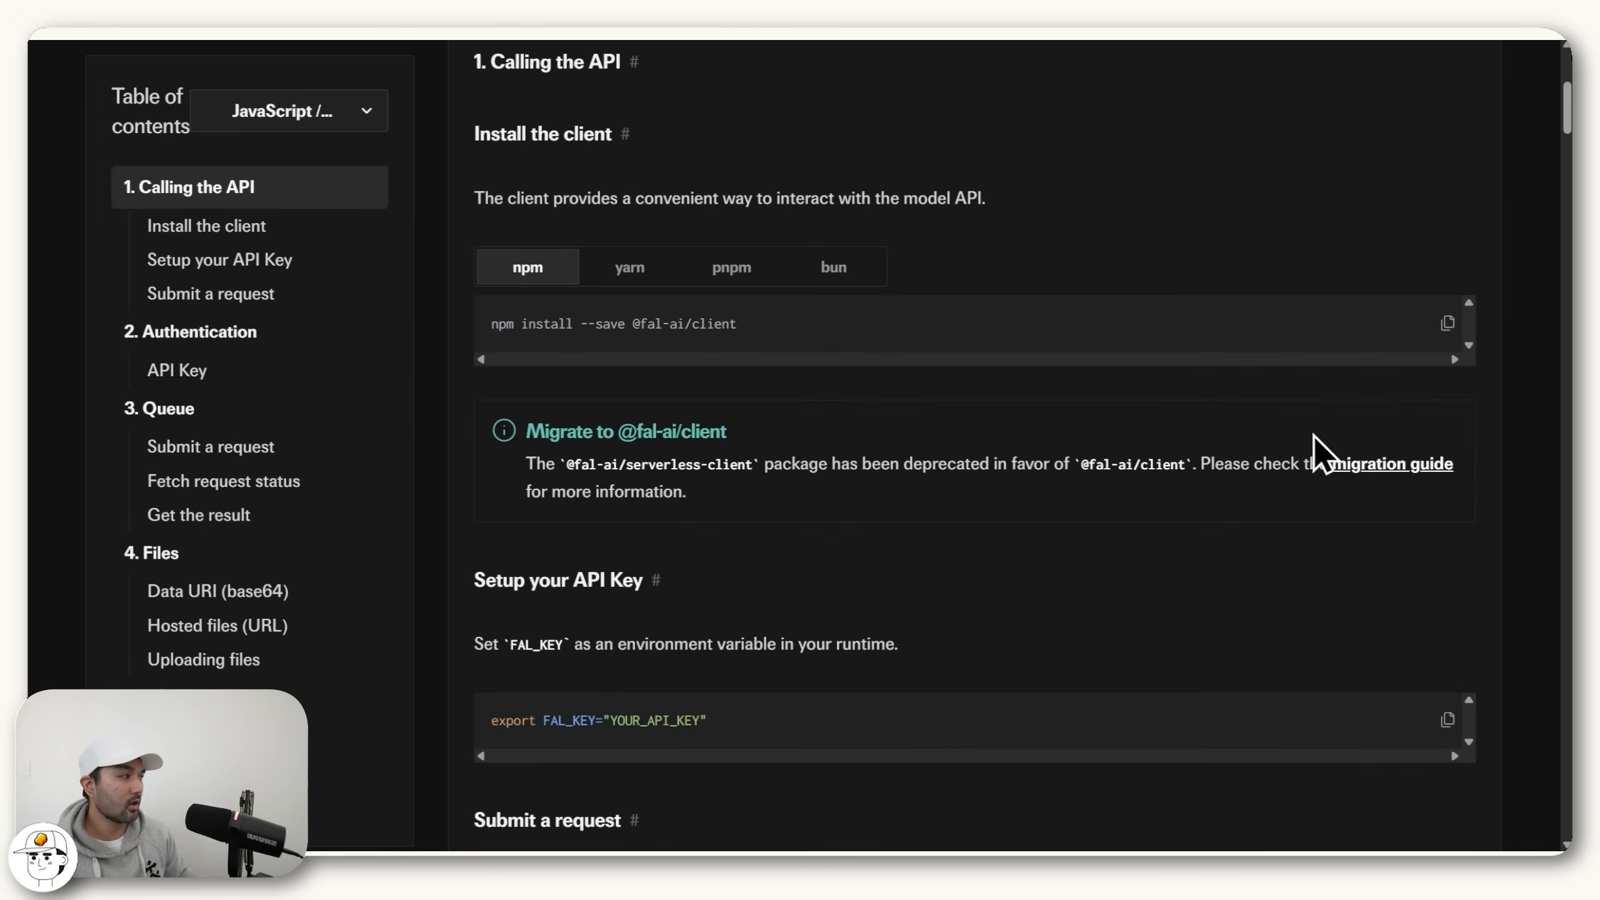
scroll(1316, 548, up, 12)
scroll(1308, 527, down, 1)
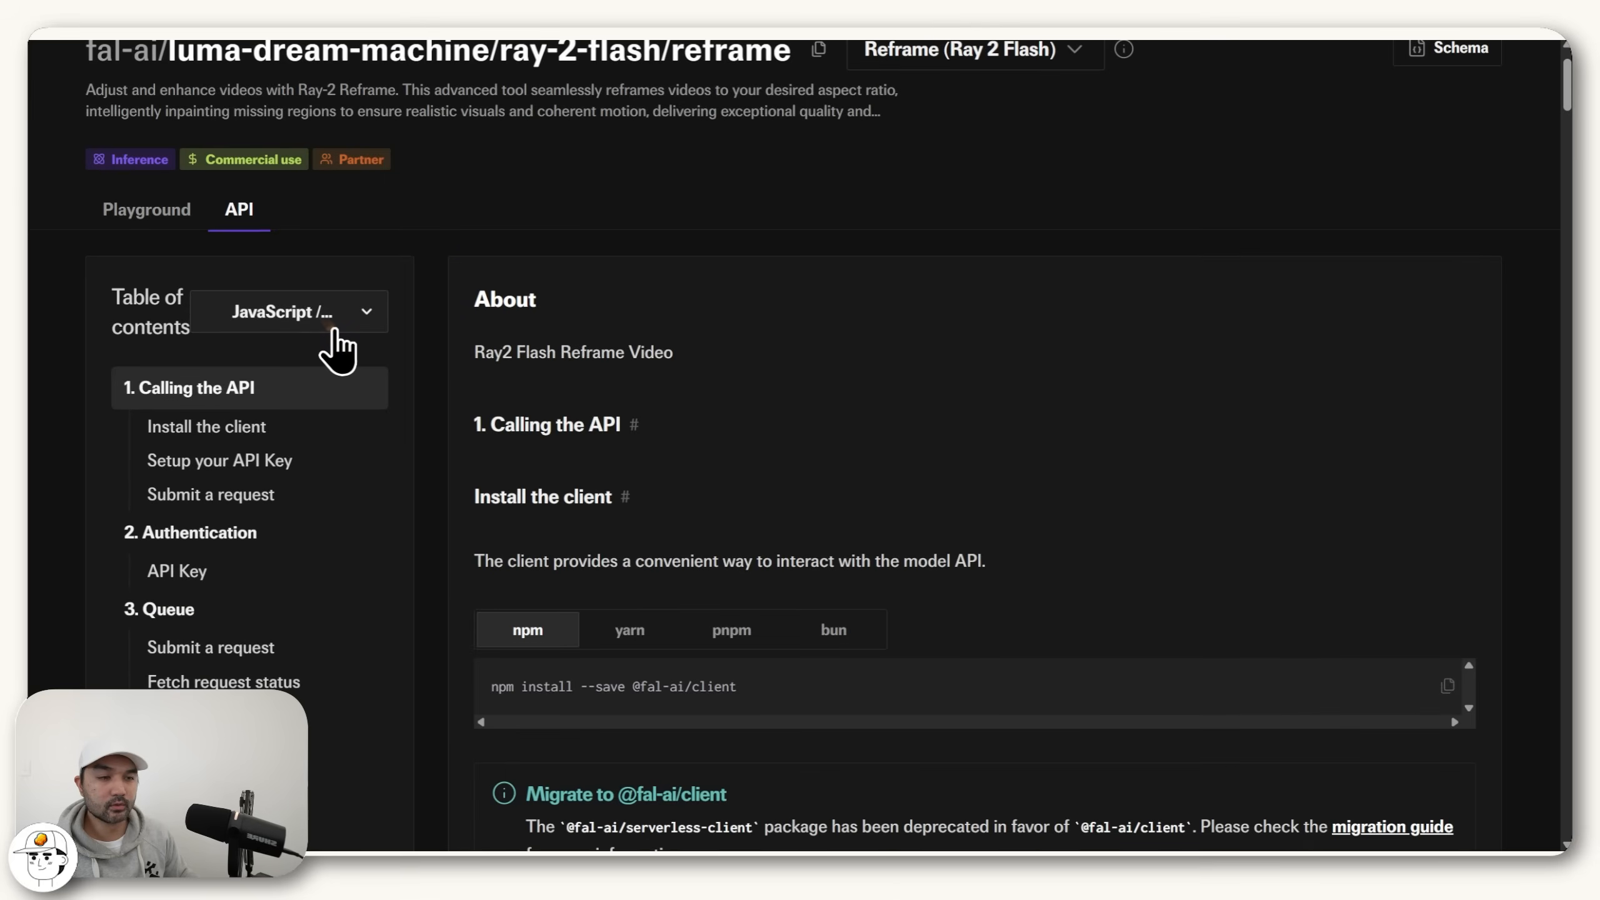
Step: Switch the API documentation's code examples to HTTP (cURL)
click(337, 327)
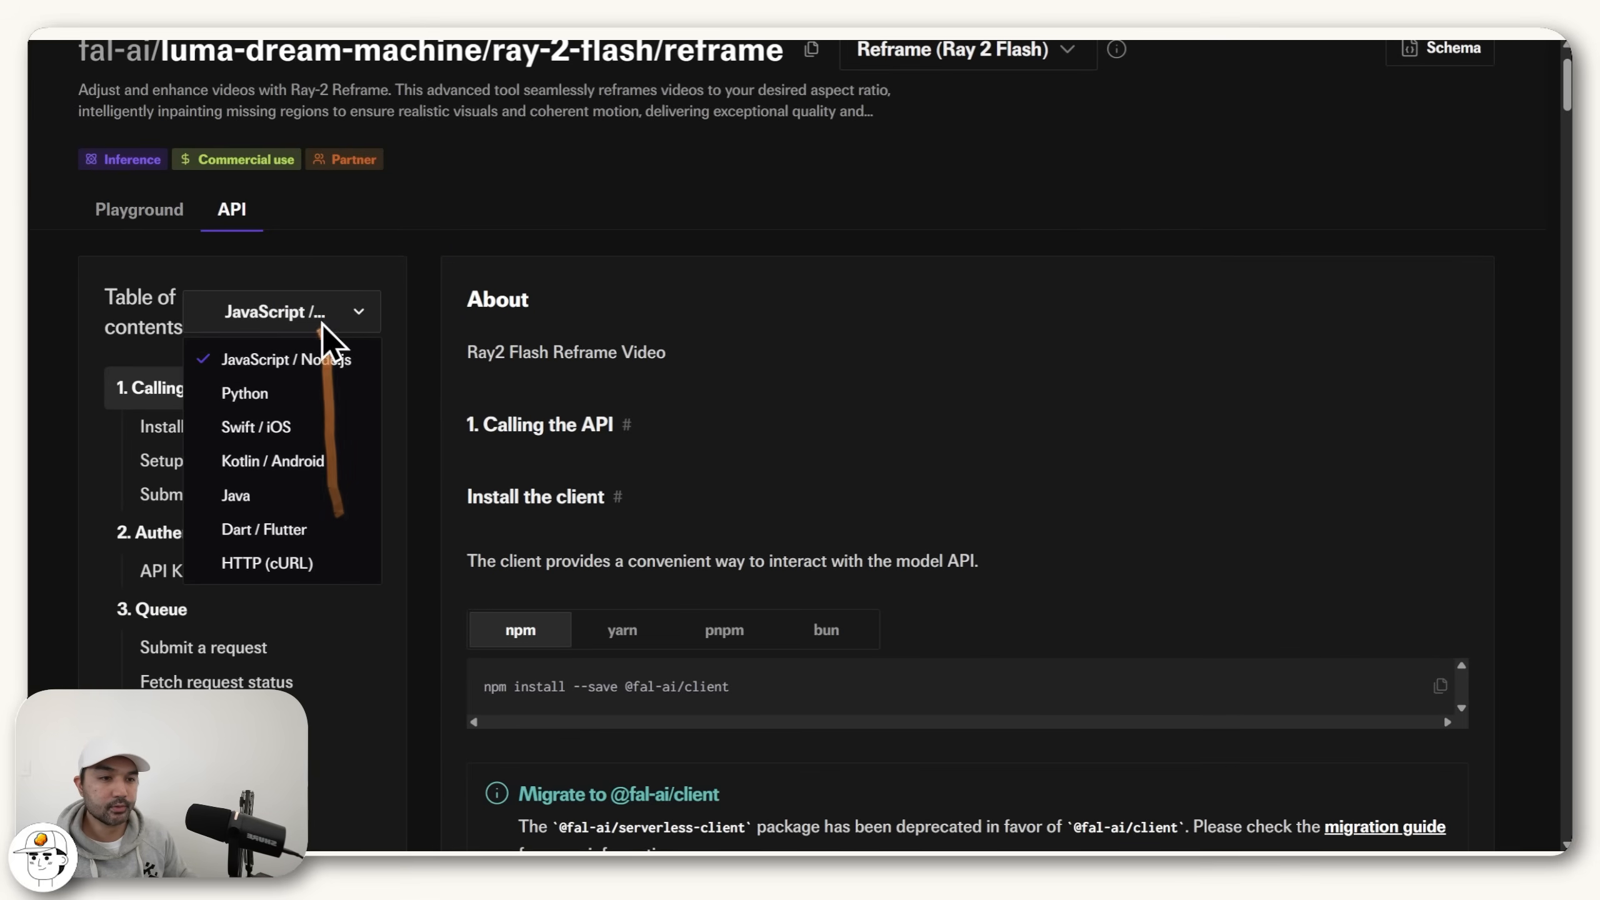
click(357, 311)
click(359, 312)
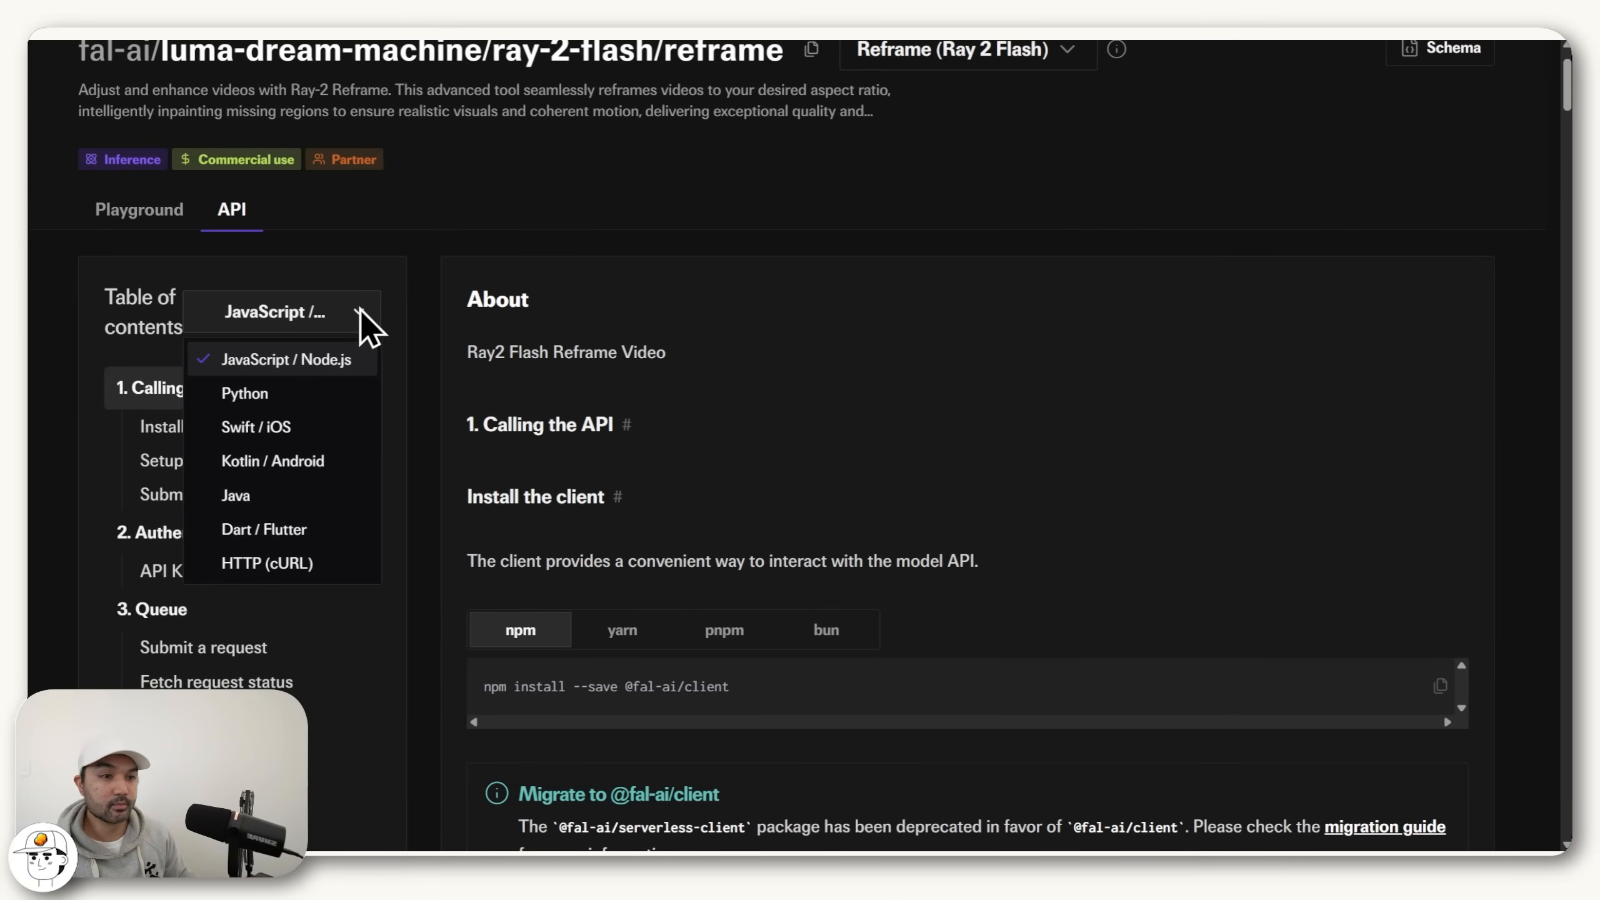
click(295, 563)
click(401, 258)
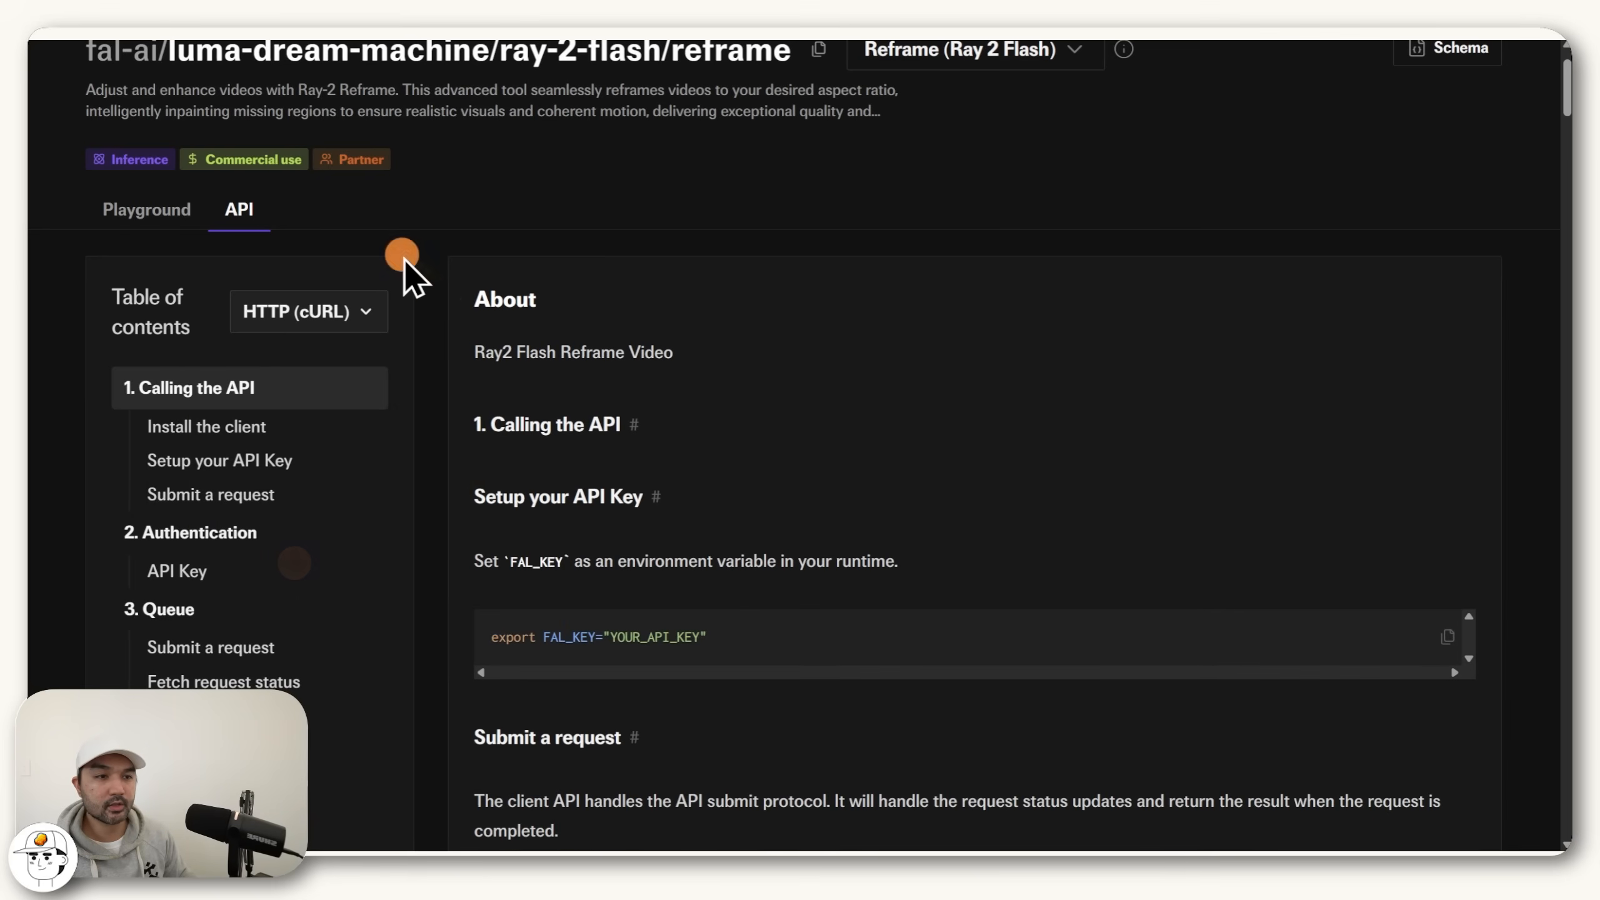
scroll(437, 328, up, 1)
scroll(449, 352, down, 7)
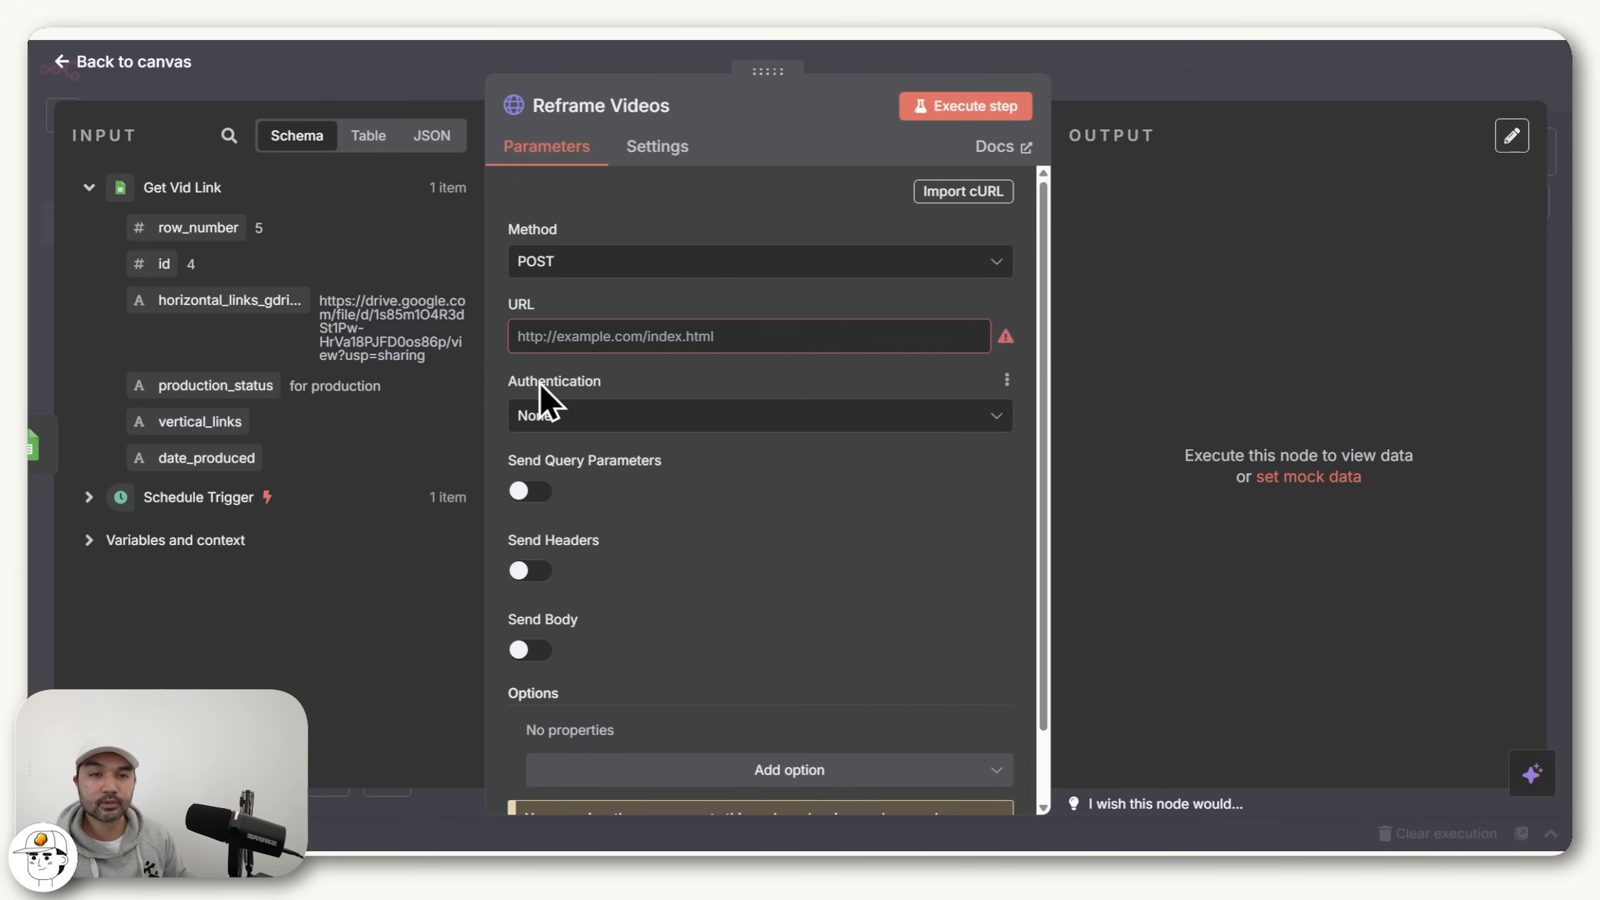
mouse_move(1005, 335)
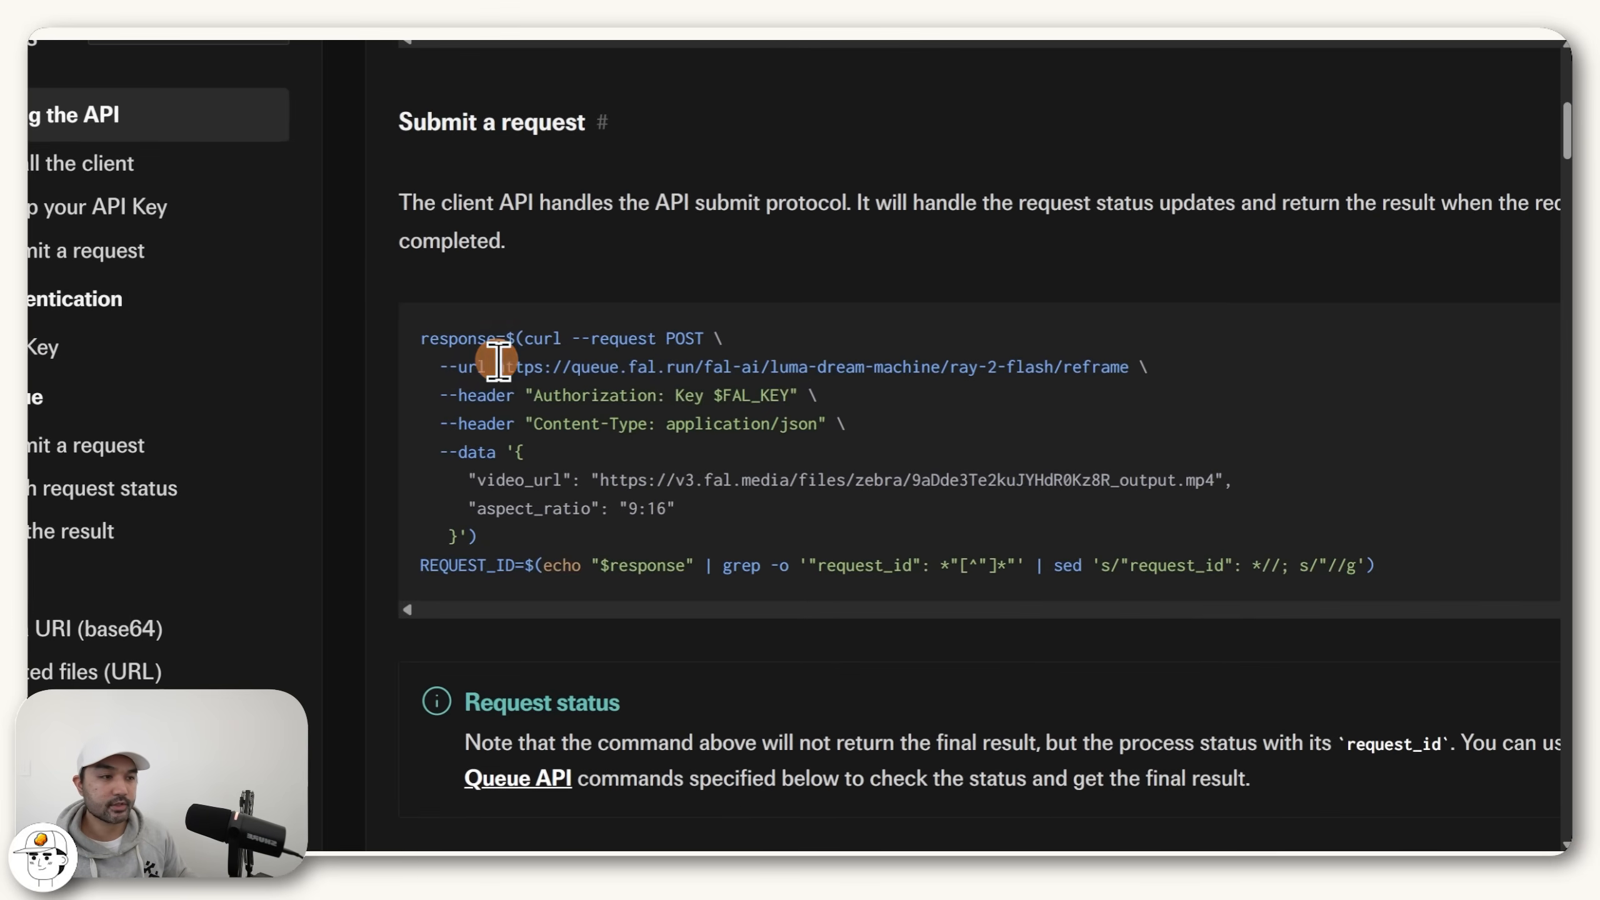
drag(498, 366, 1125, 367)
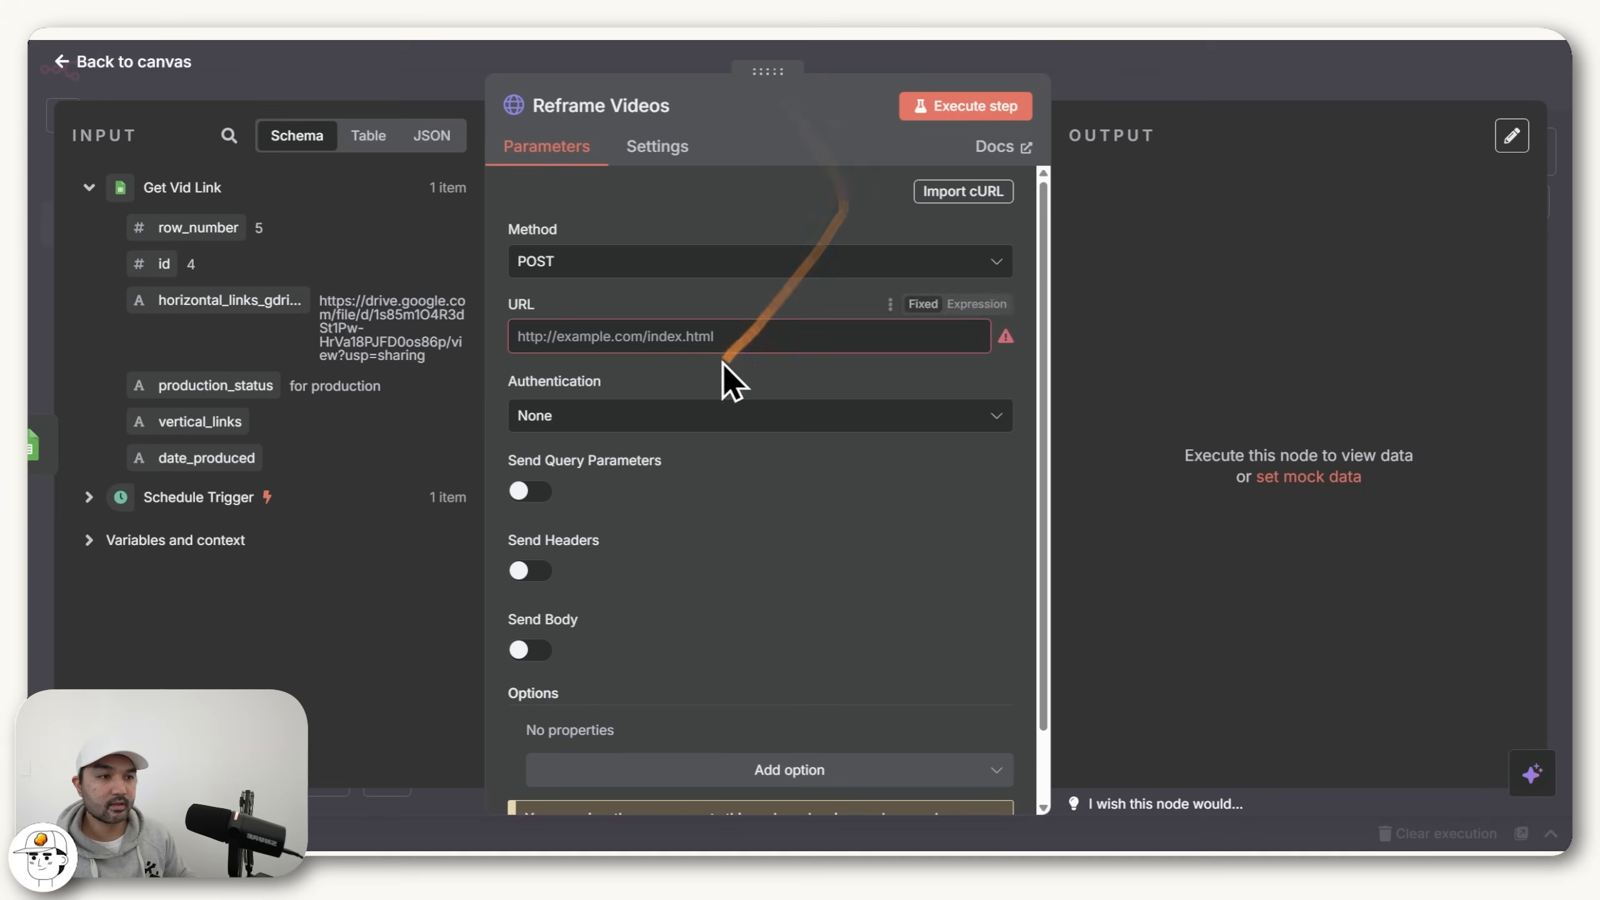
click(693, 338)
text(https://queue.fal.run/fal-ai/luma-dream-machine/ray-2-flash/reframe)
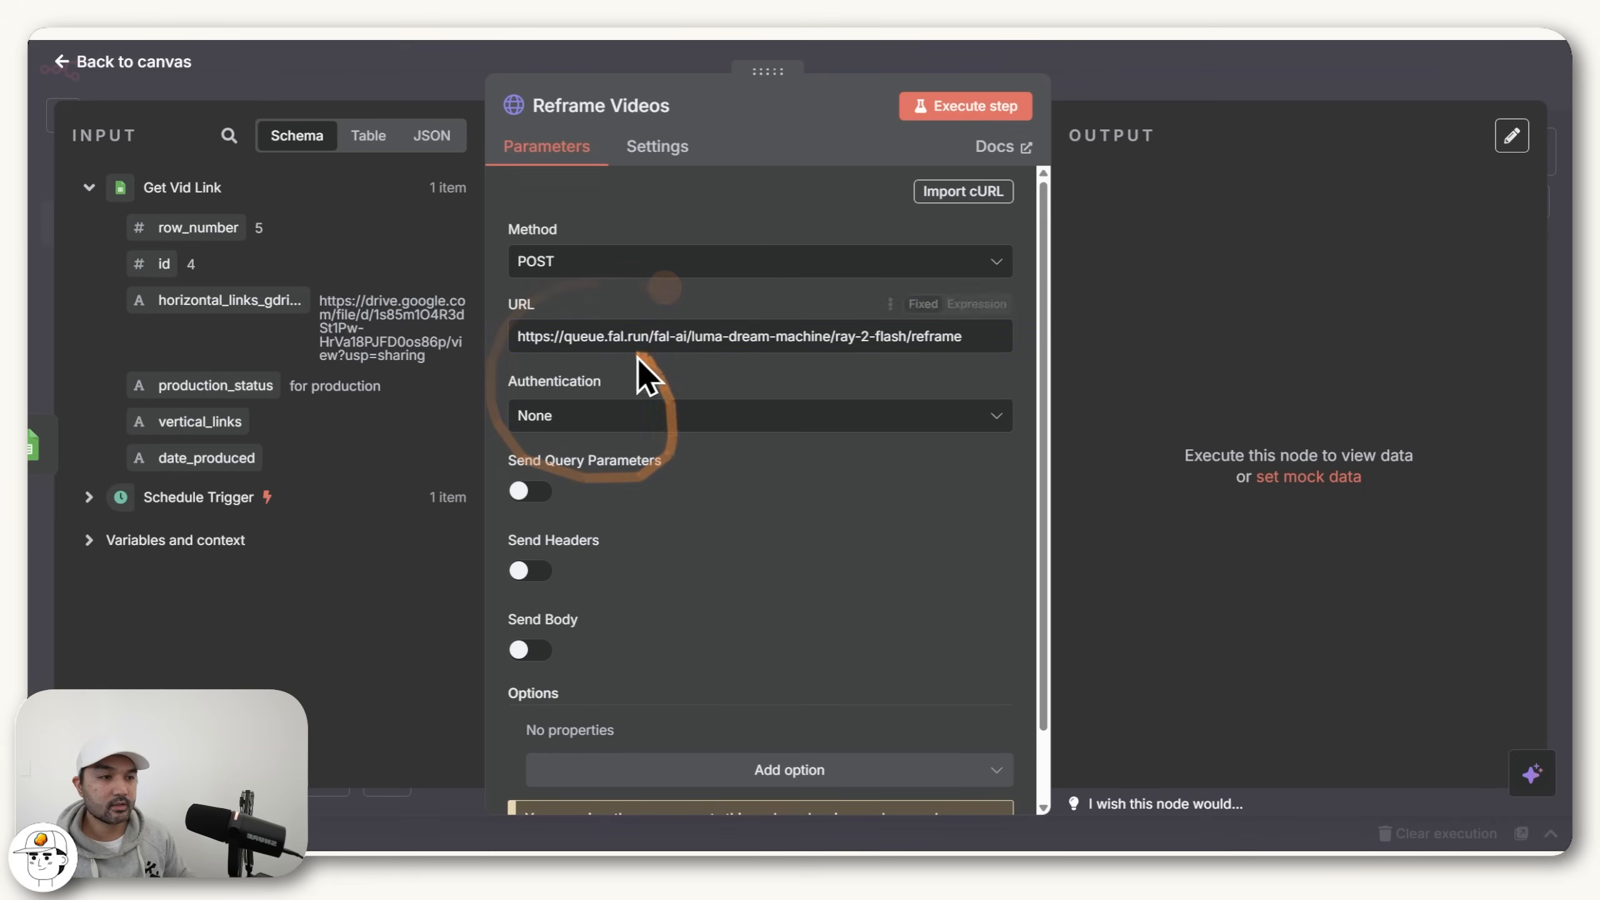
drag(831, 337, 977, 345)
drag(692, 336, 649, 336)
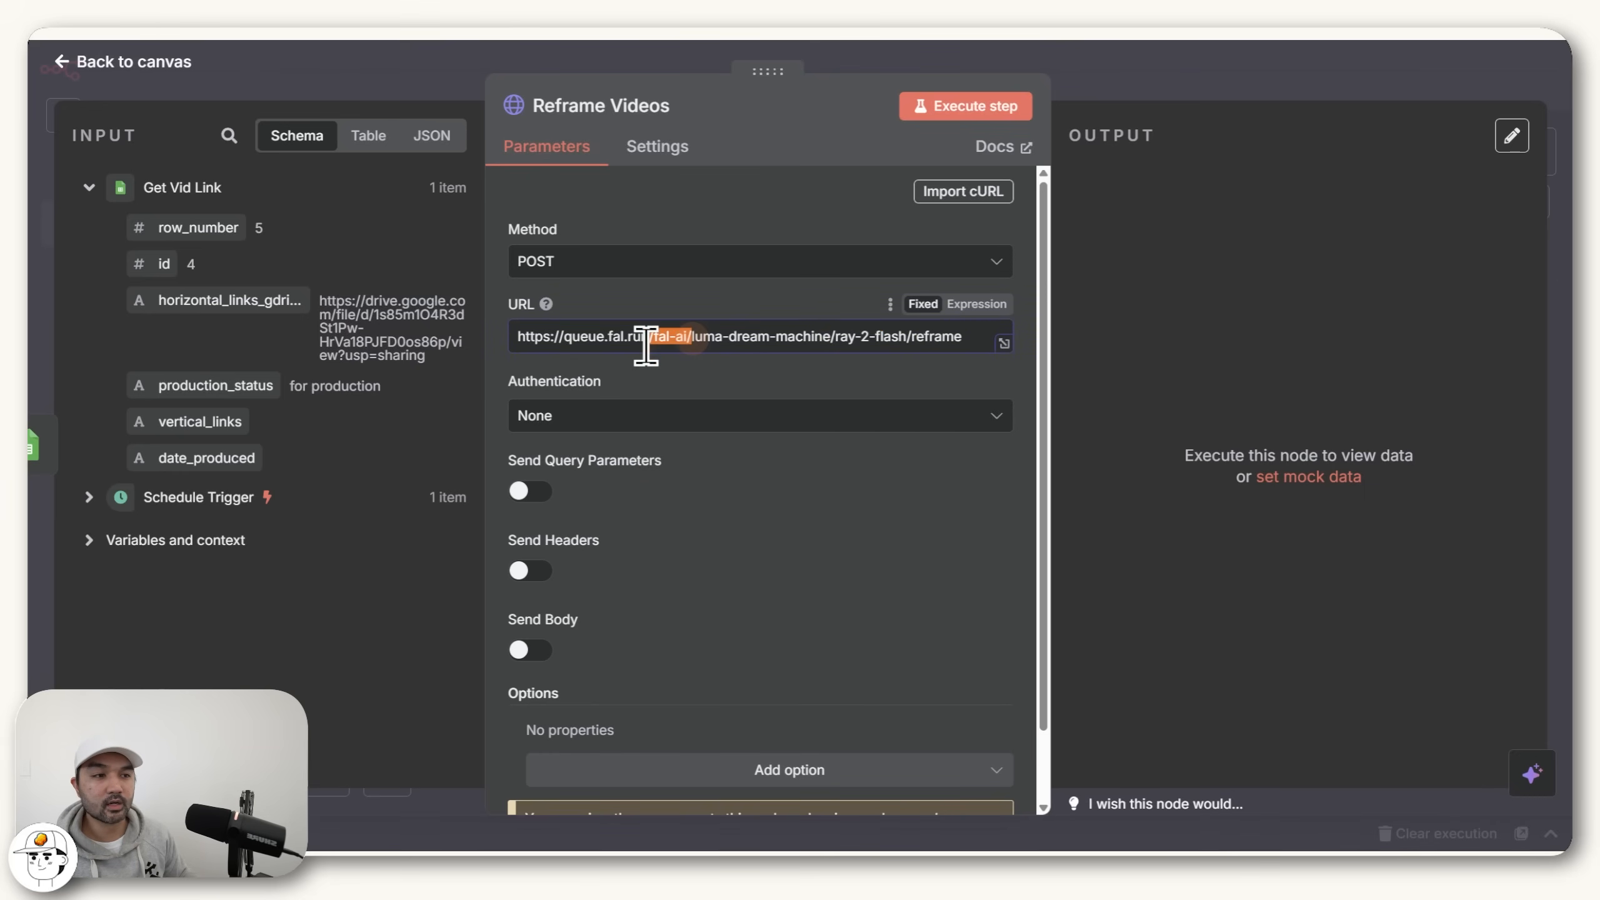
click(712, 308)
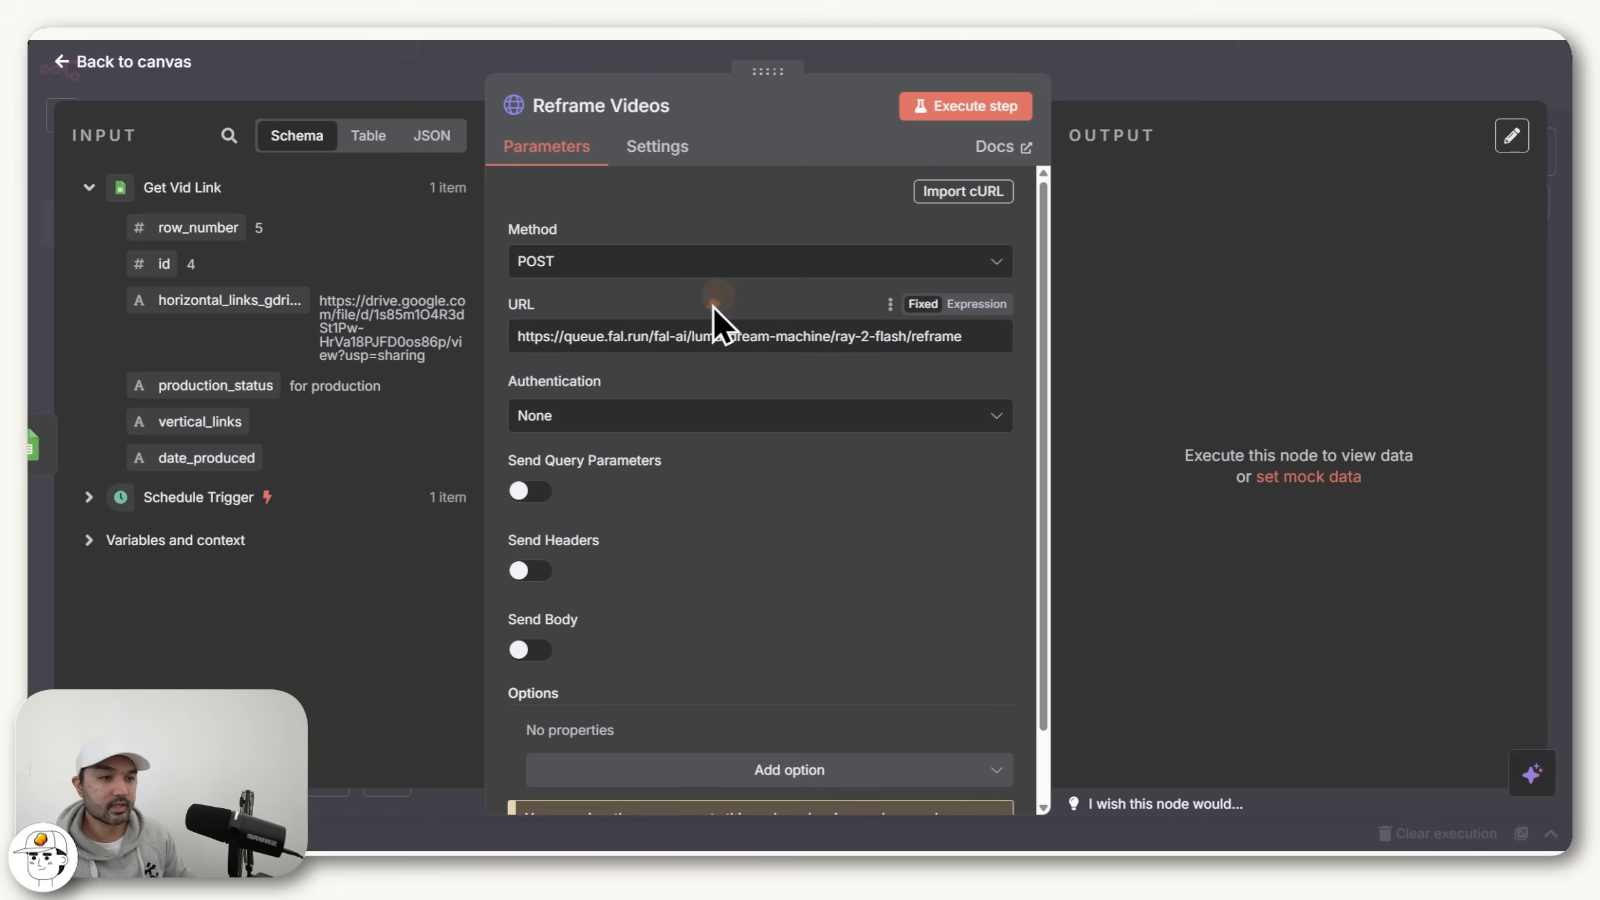
Step: Enable Send Body on the Reframe Videos node and set Specify Body to Using JSON
scroll(713, 305, down, 2)
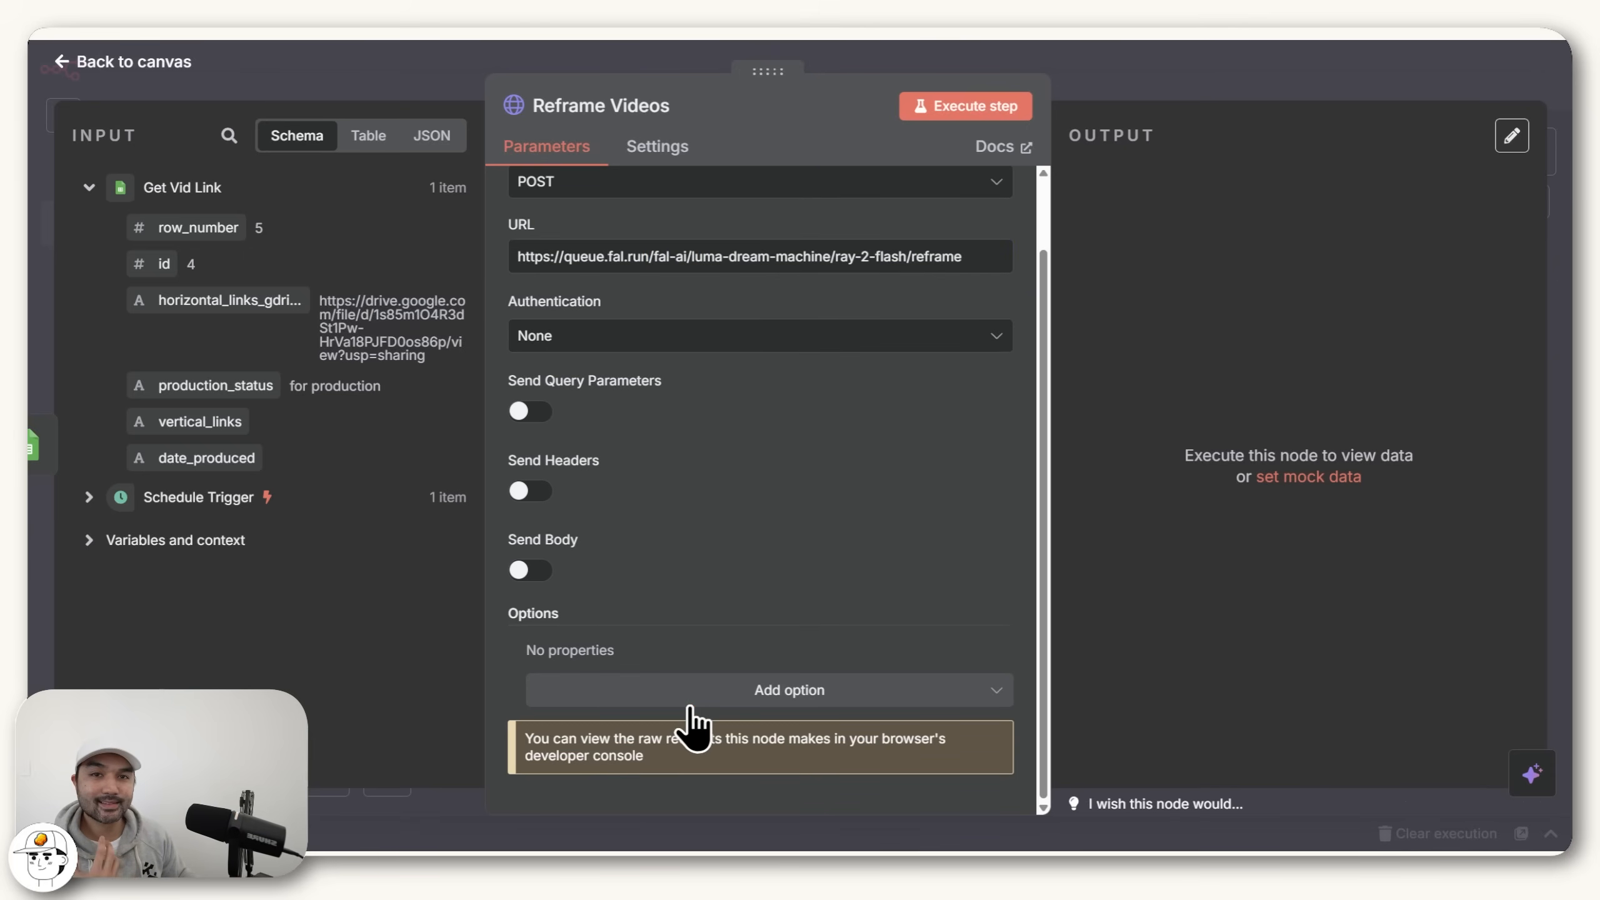
drag(882, 295, 983, 283)
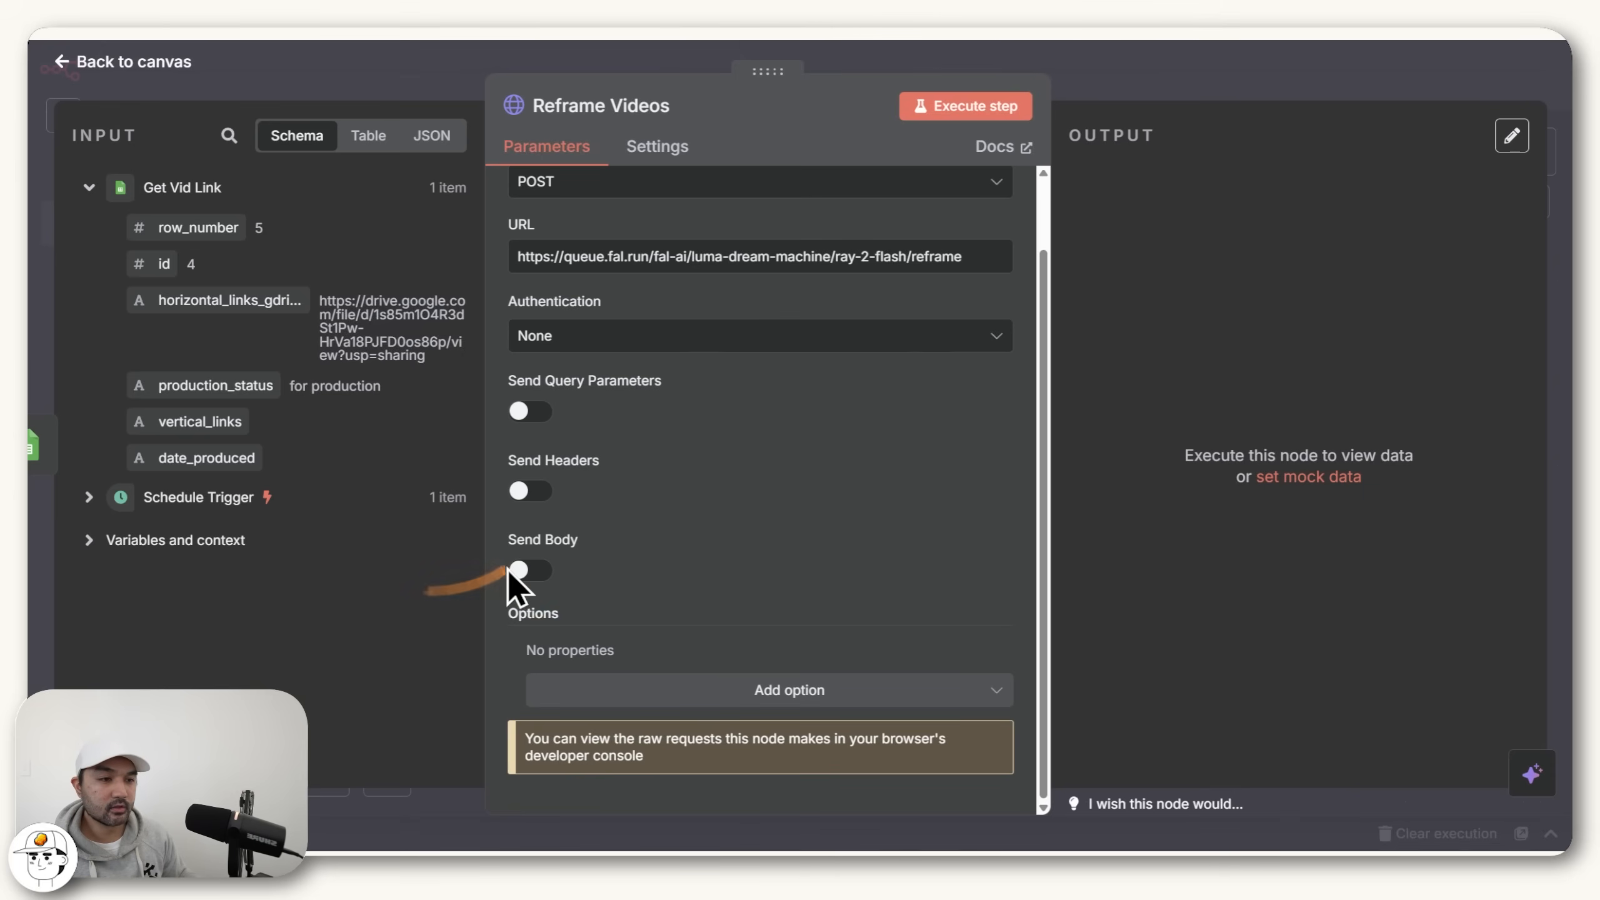
click(526, 570)
scroll(757, 582, down, 5)
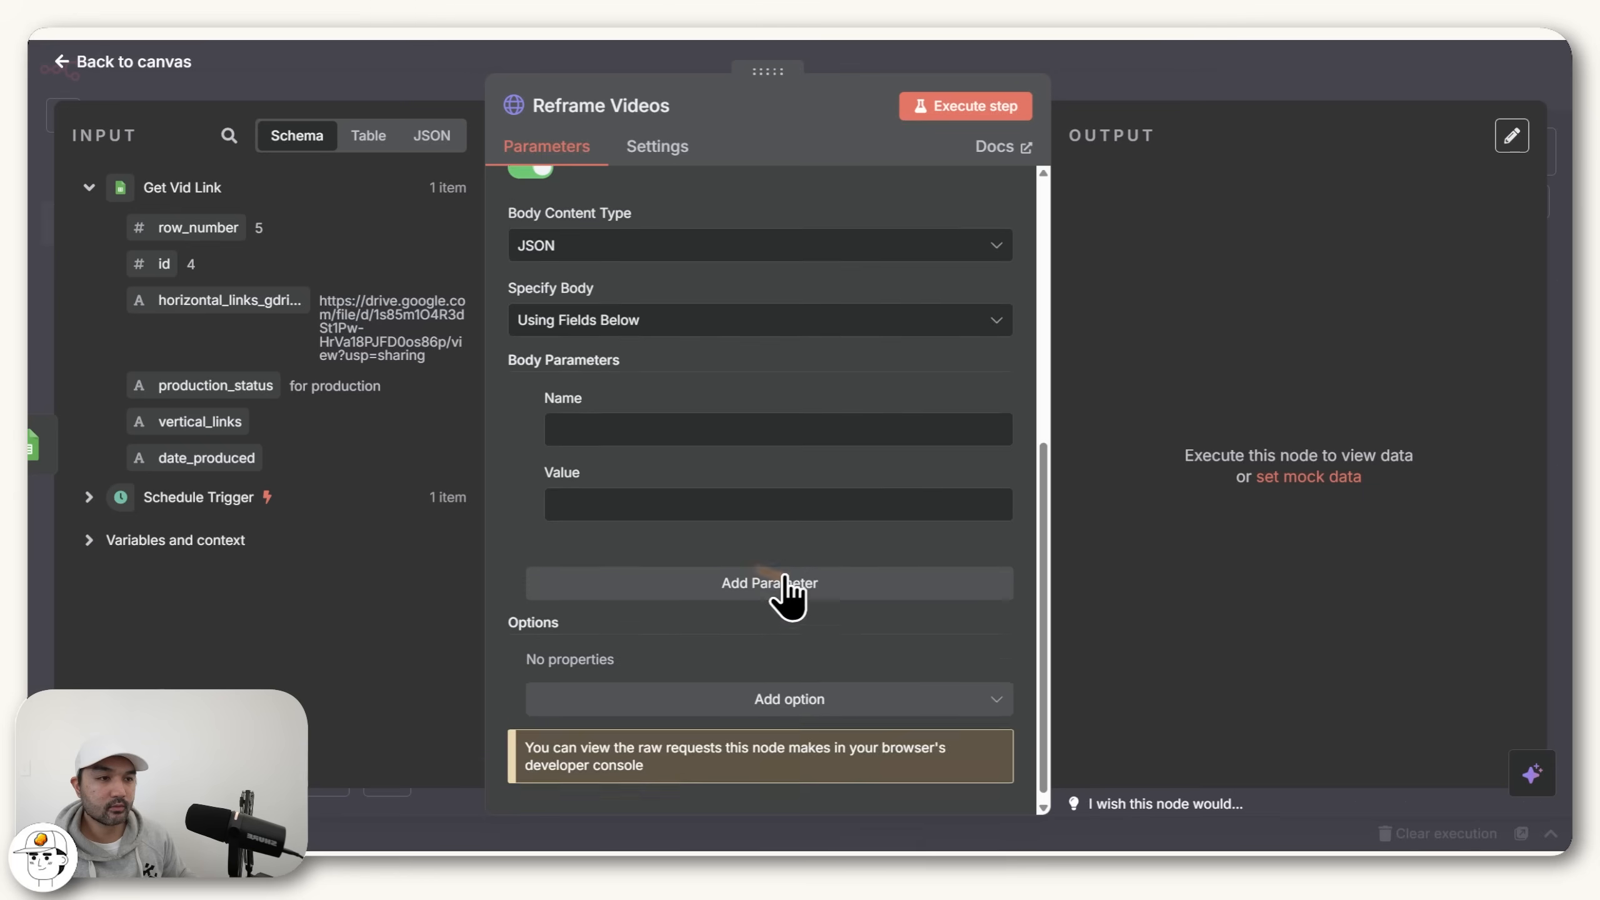
scroll(714, 375, up, 1)
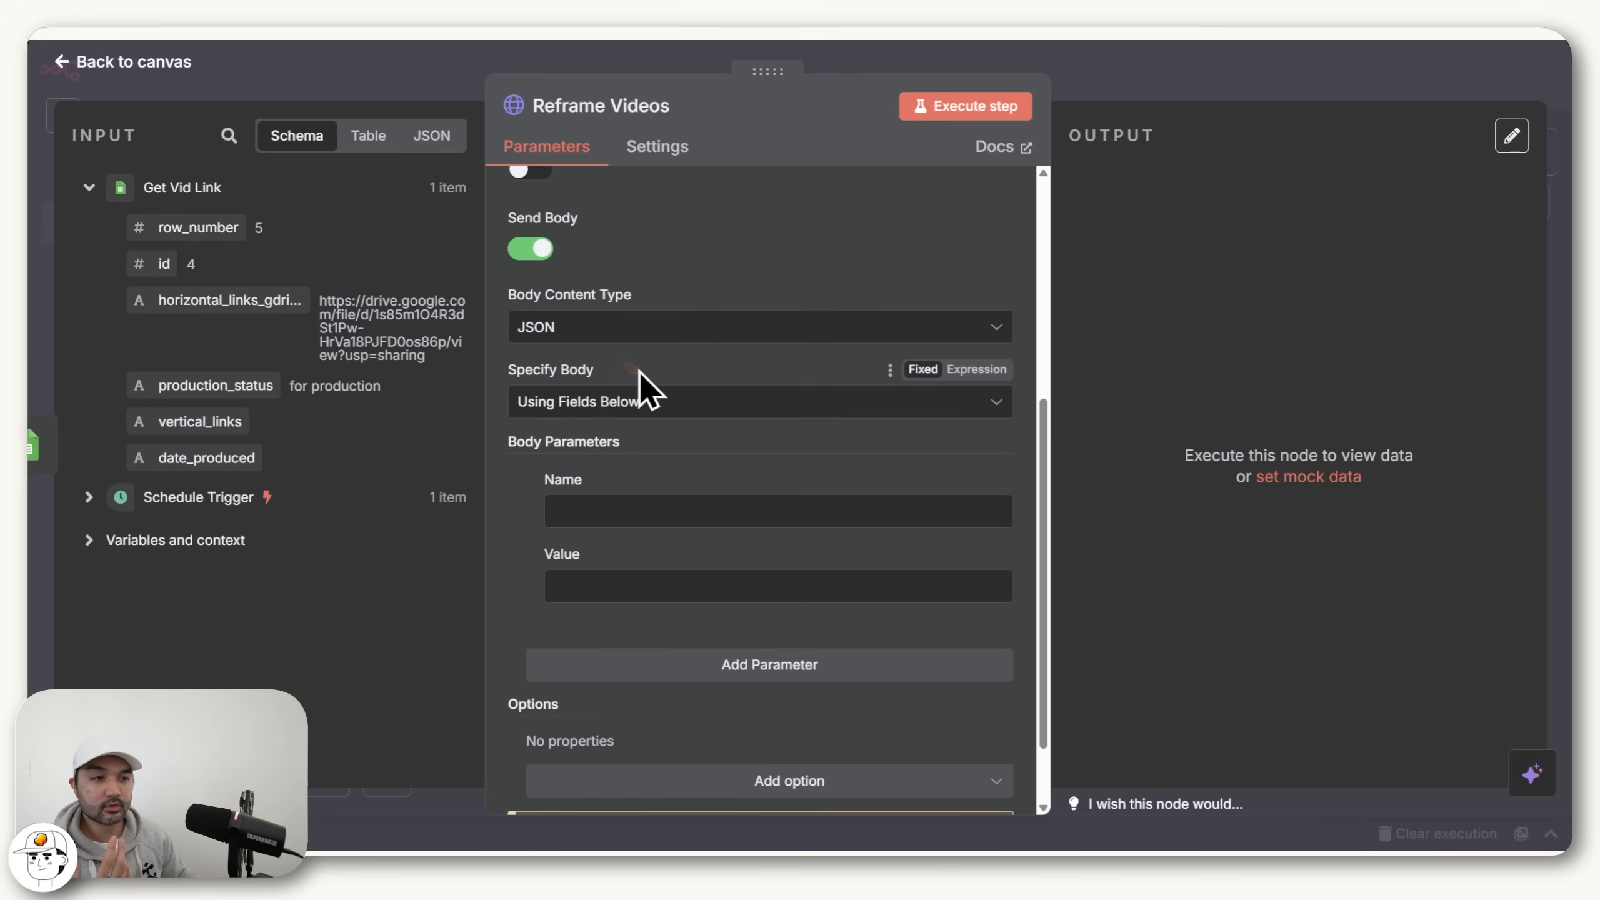
click(651, 408)
click(640, 407)
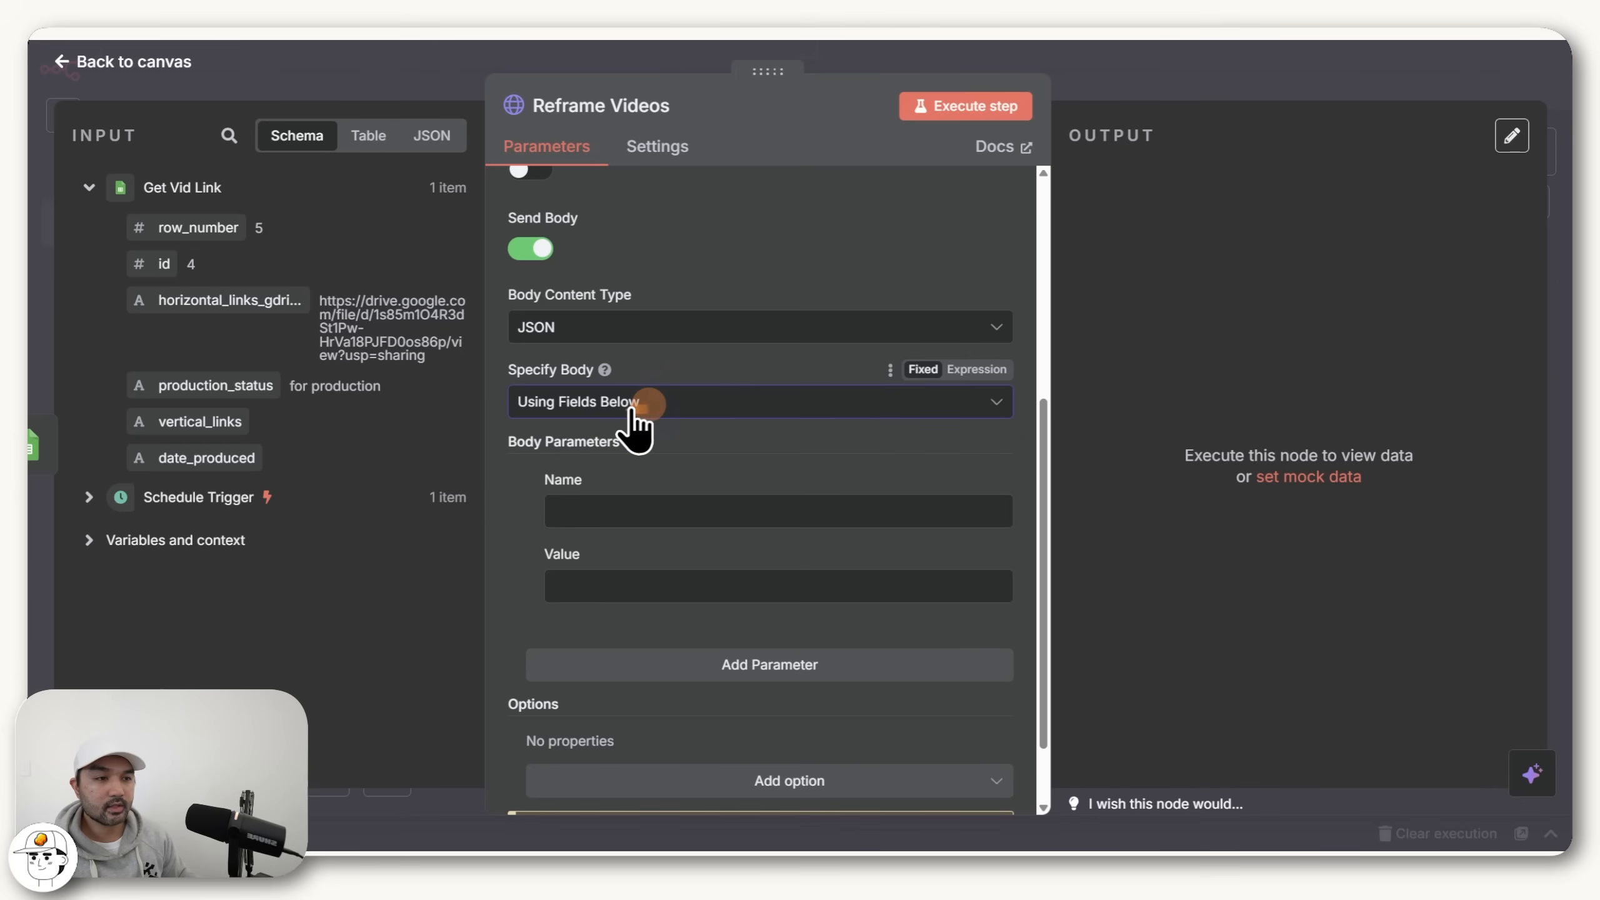
click(630, 404)
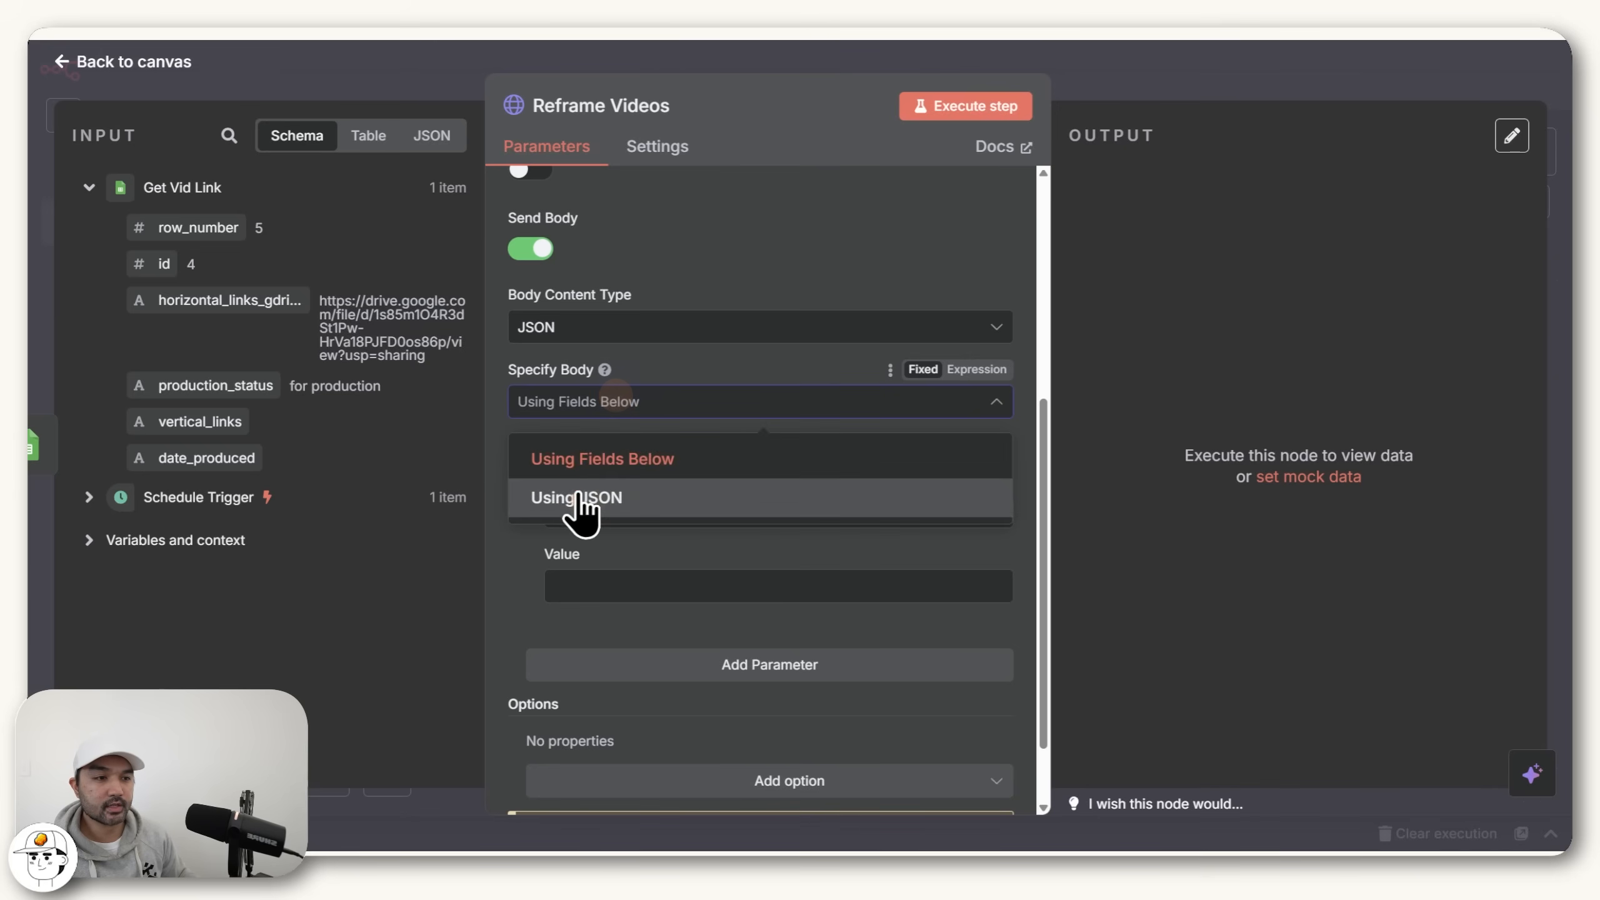
click(576, 491)
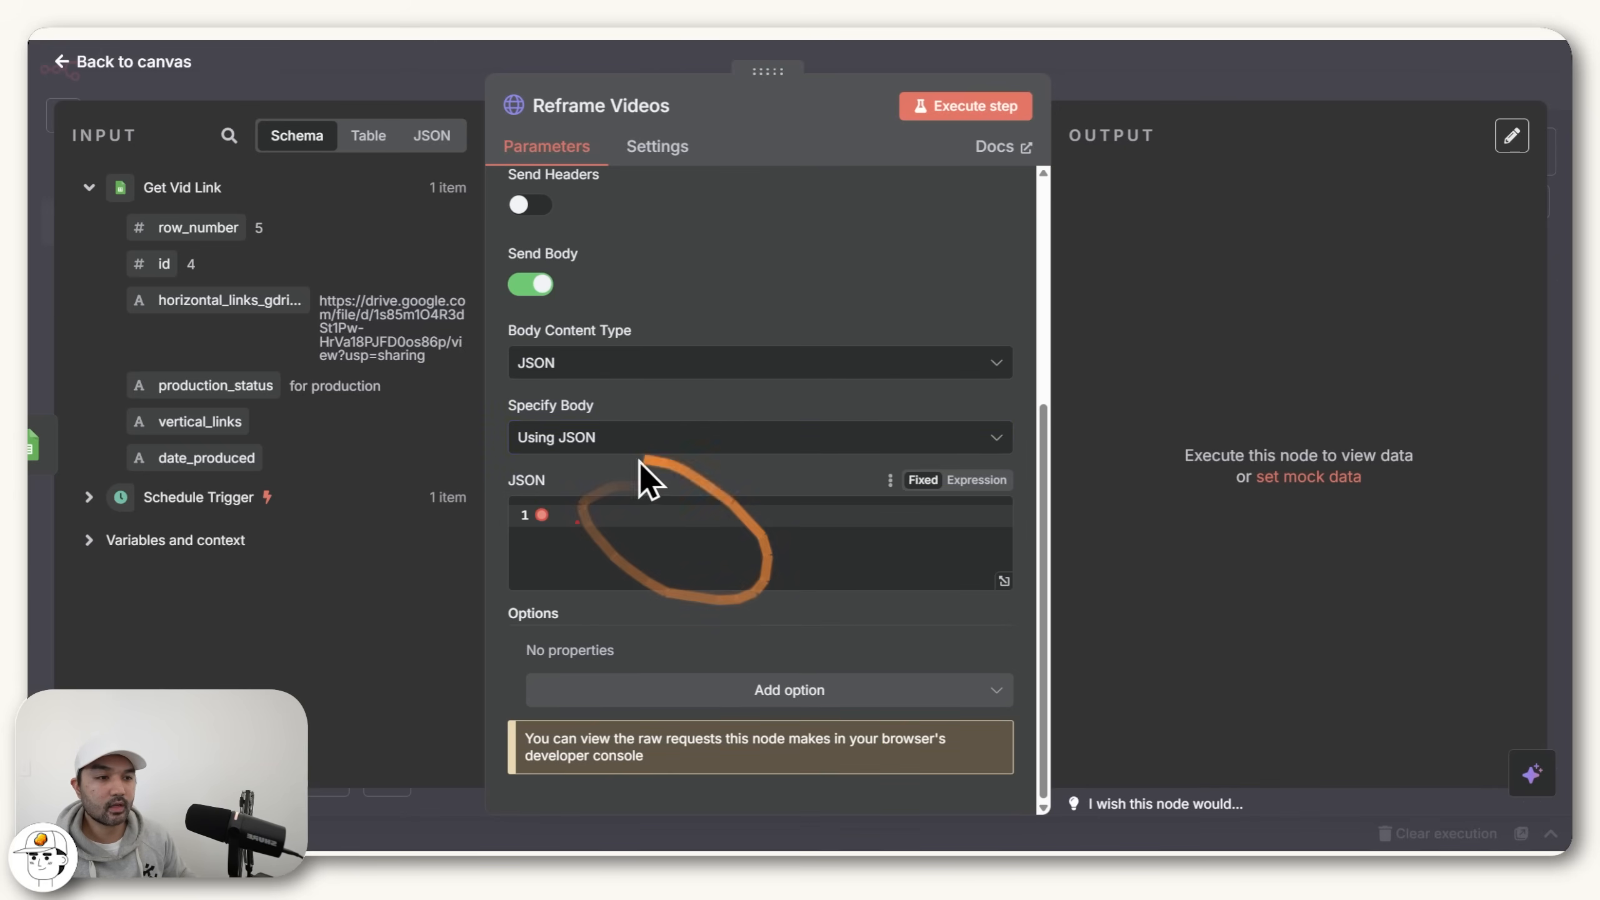
Step: Switch to the fal reframe model page and open its Playground input form
click(825, 31)
scroll(763, 202, down, 3)
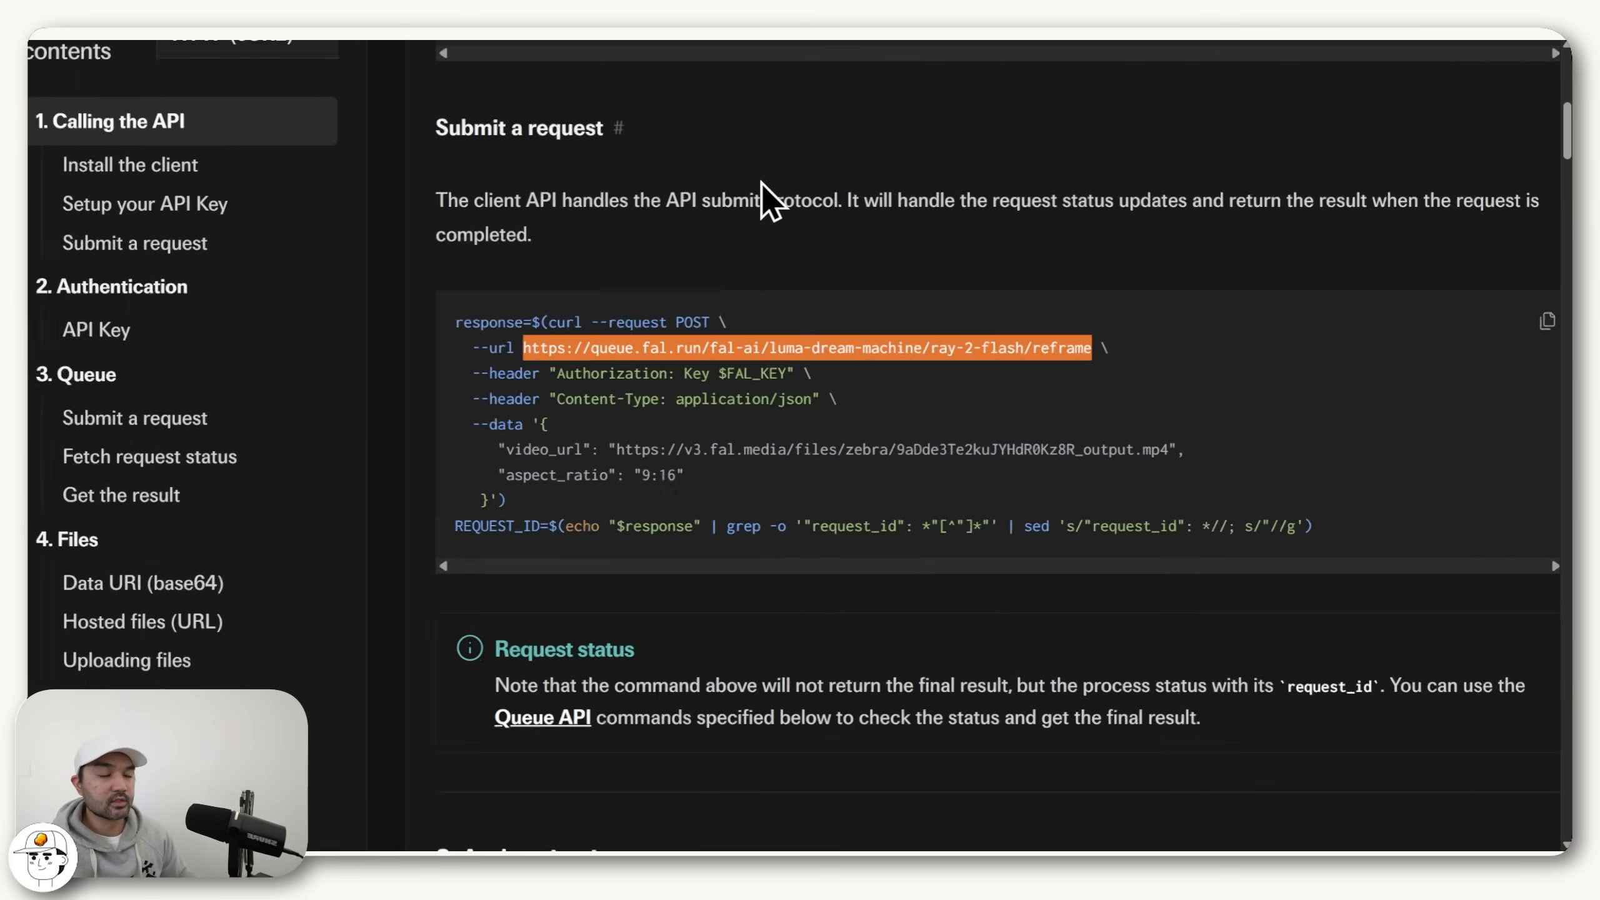
scroll(544, 475, up, 2)
scroll(544, 475, up, 6)
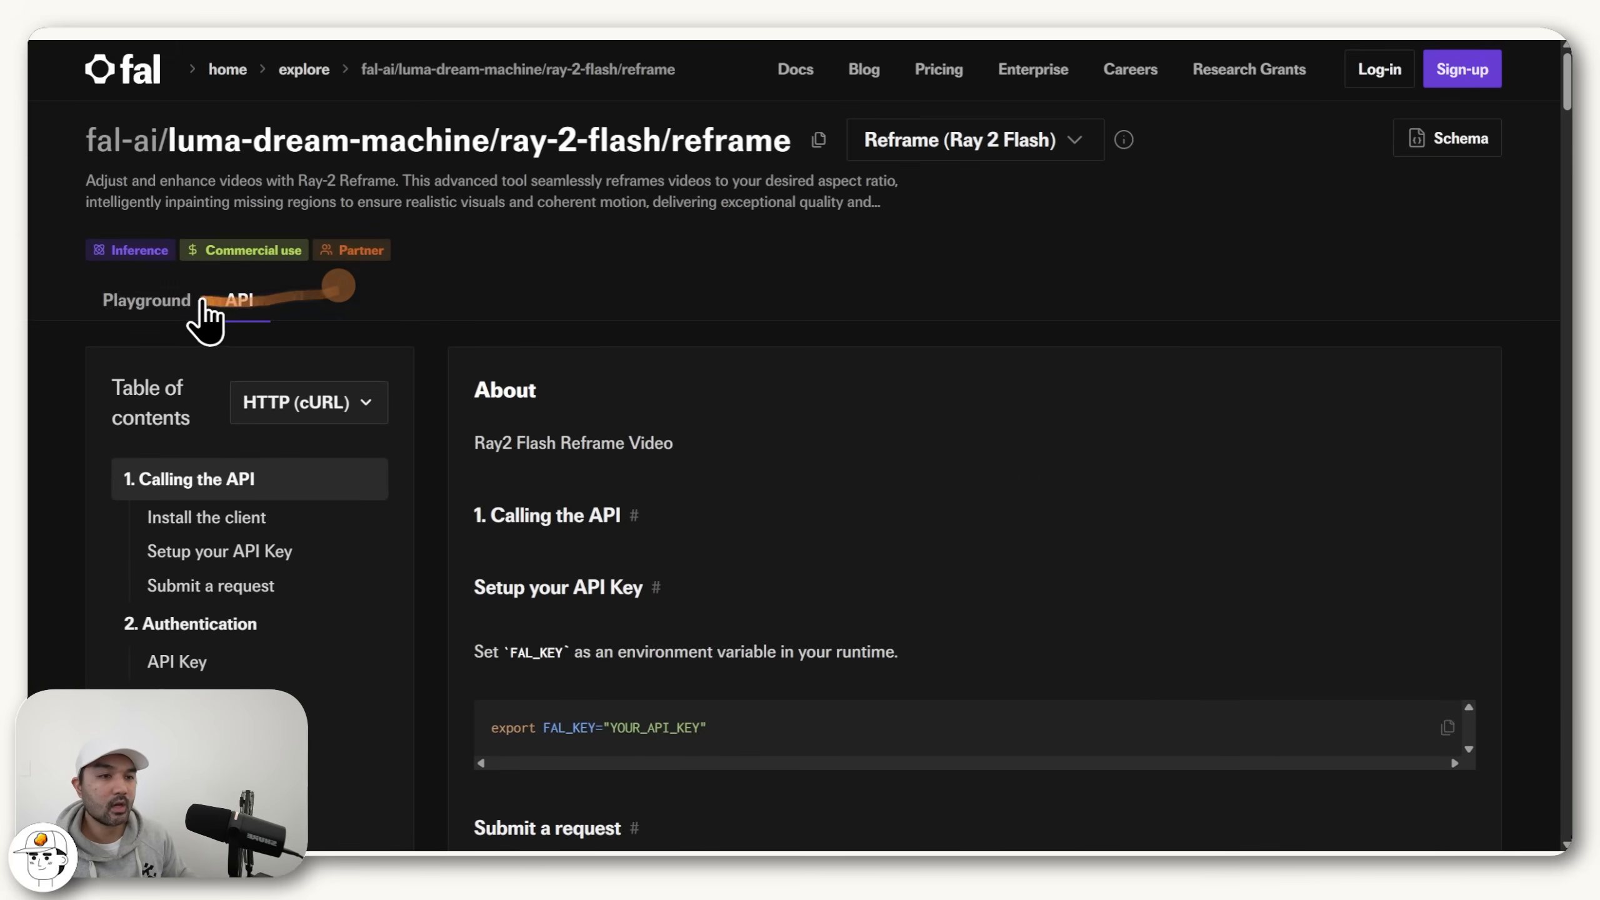
click(145, 300)
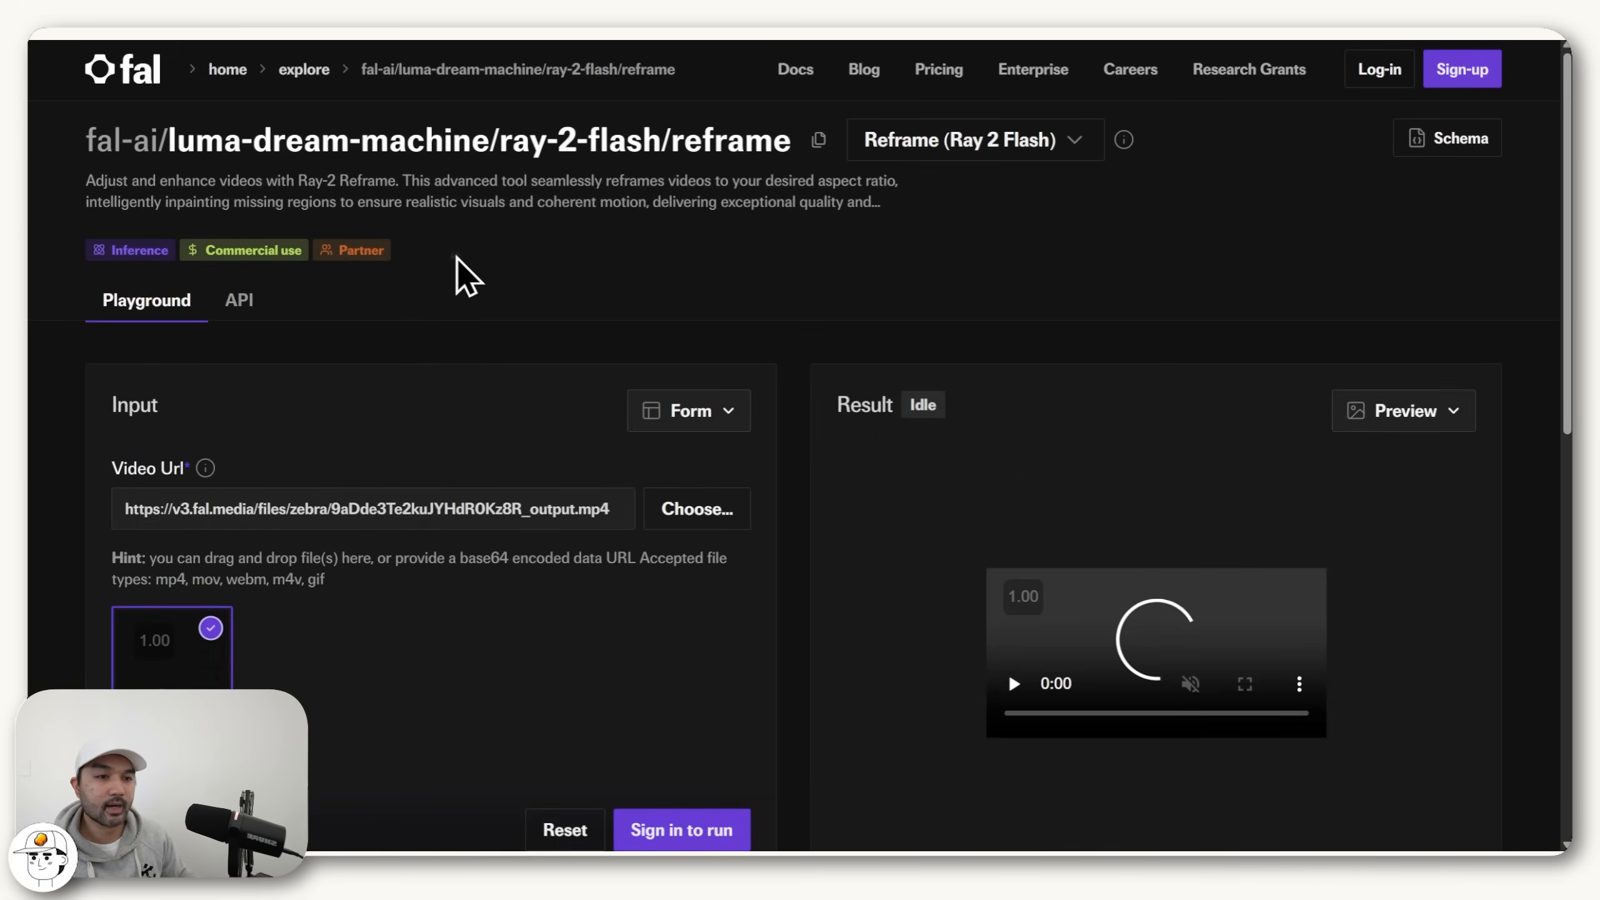
scroll(690, 553, down, 3)
scroll(332, 289, down, 1)
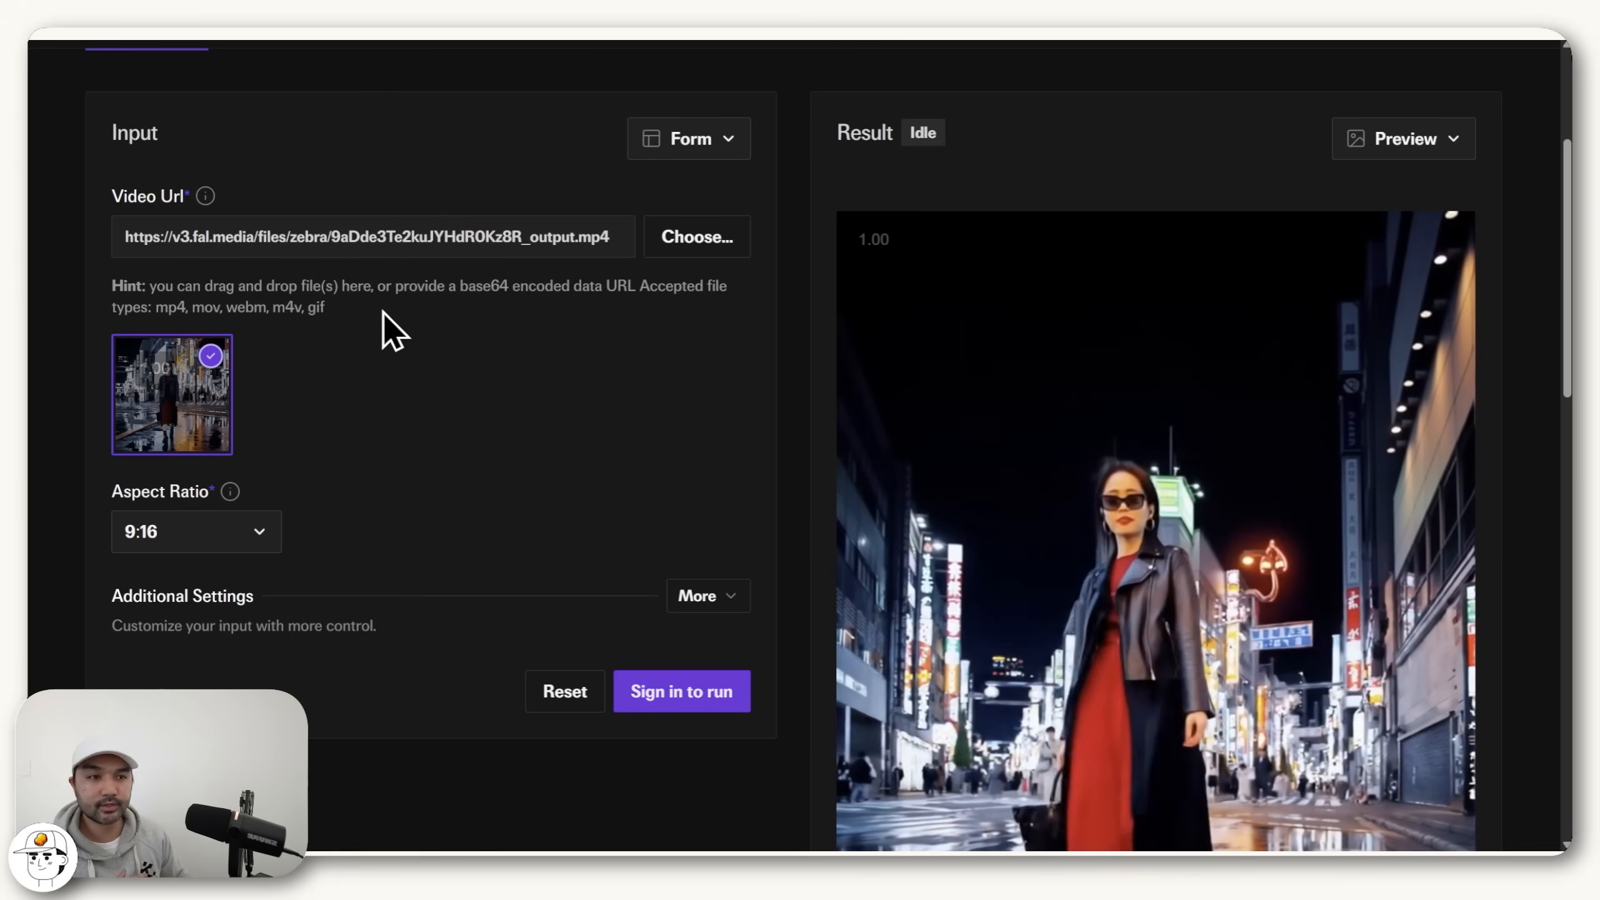
Step: Look over the available Aspect Ratio options in the Playground input form
click(238, 541)
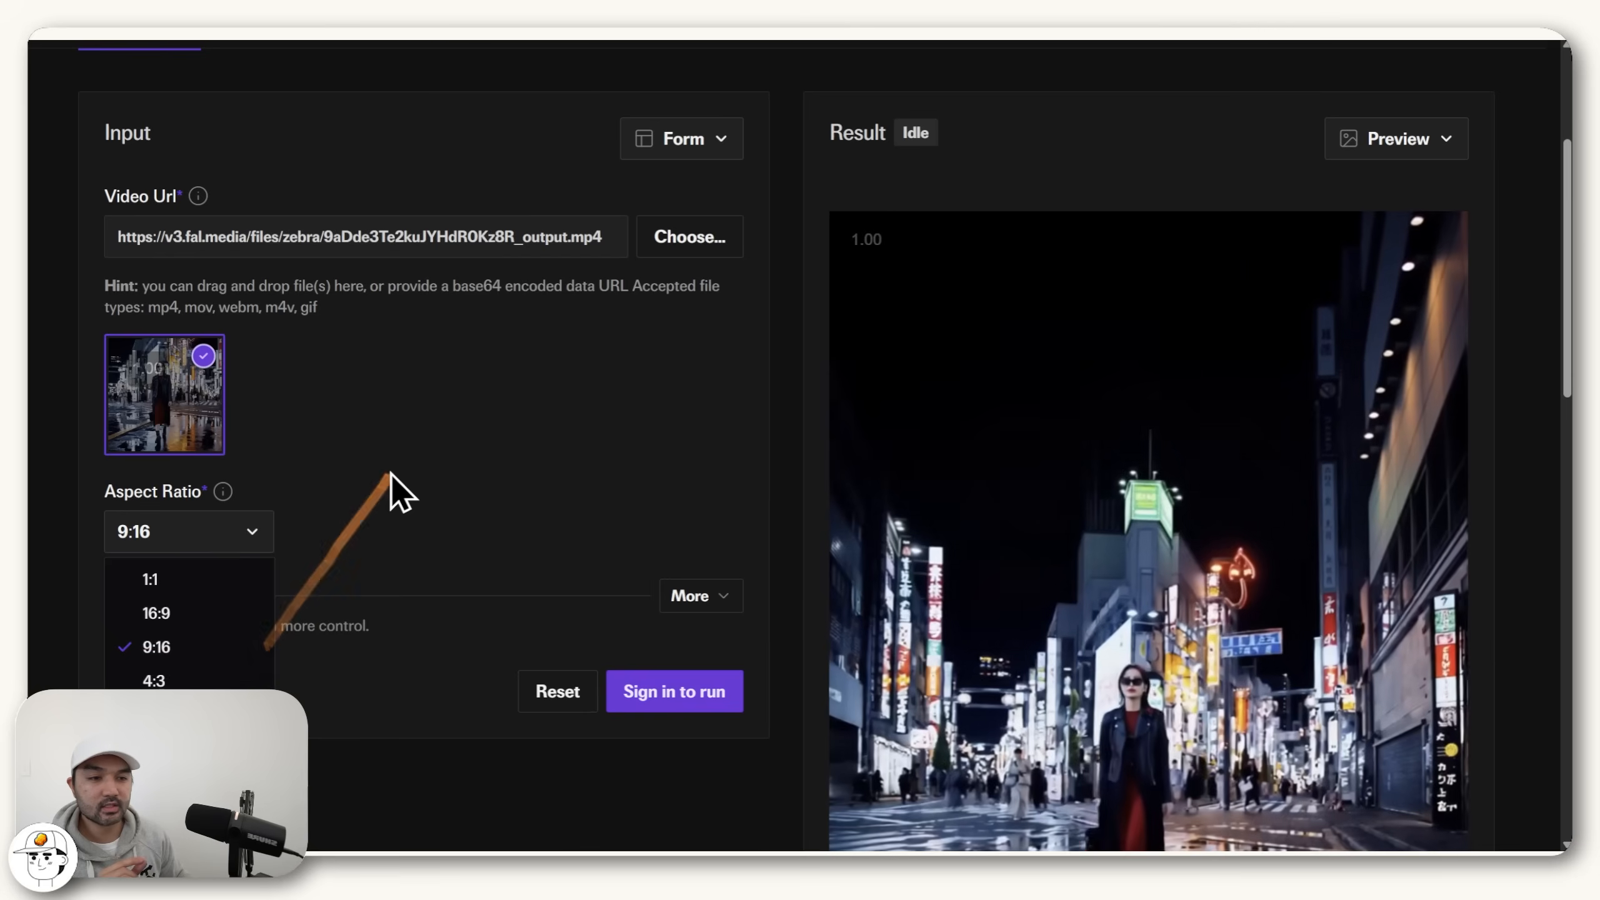
click(391, 475)
click(218, 532)
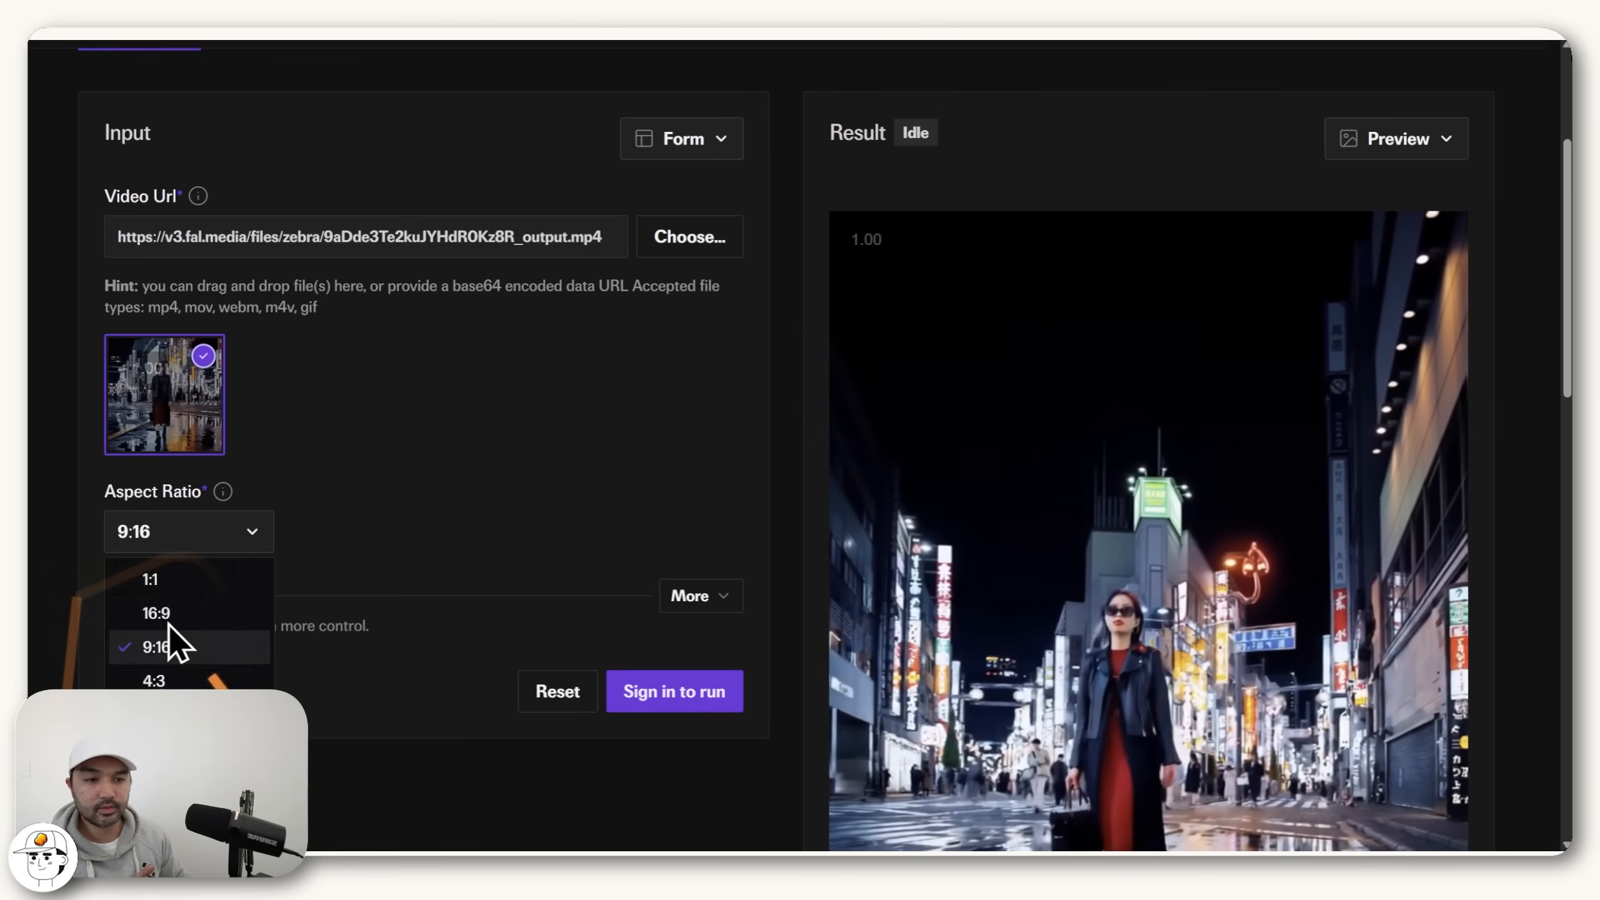
click(351, 521)
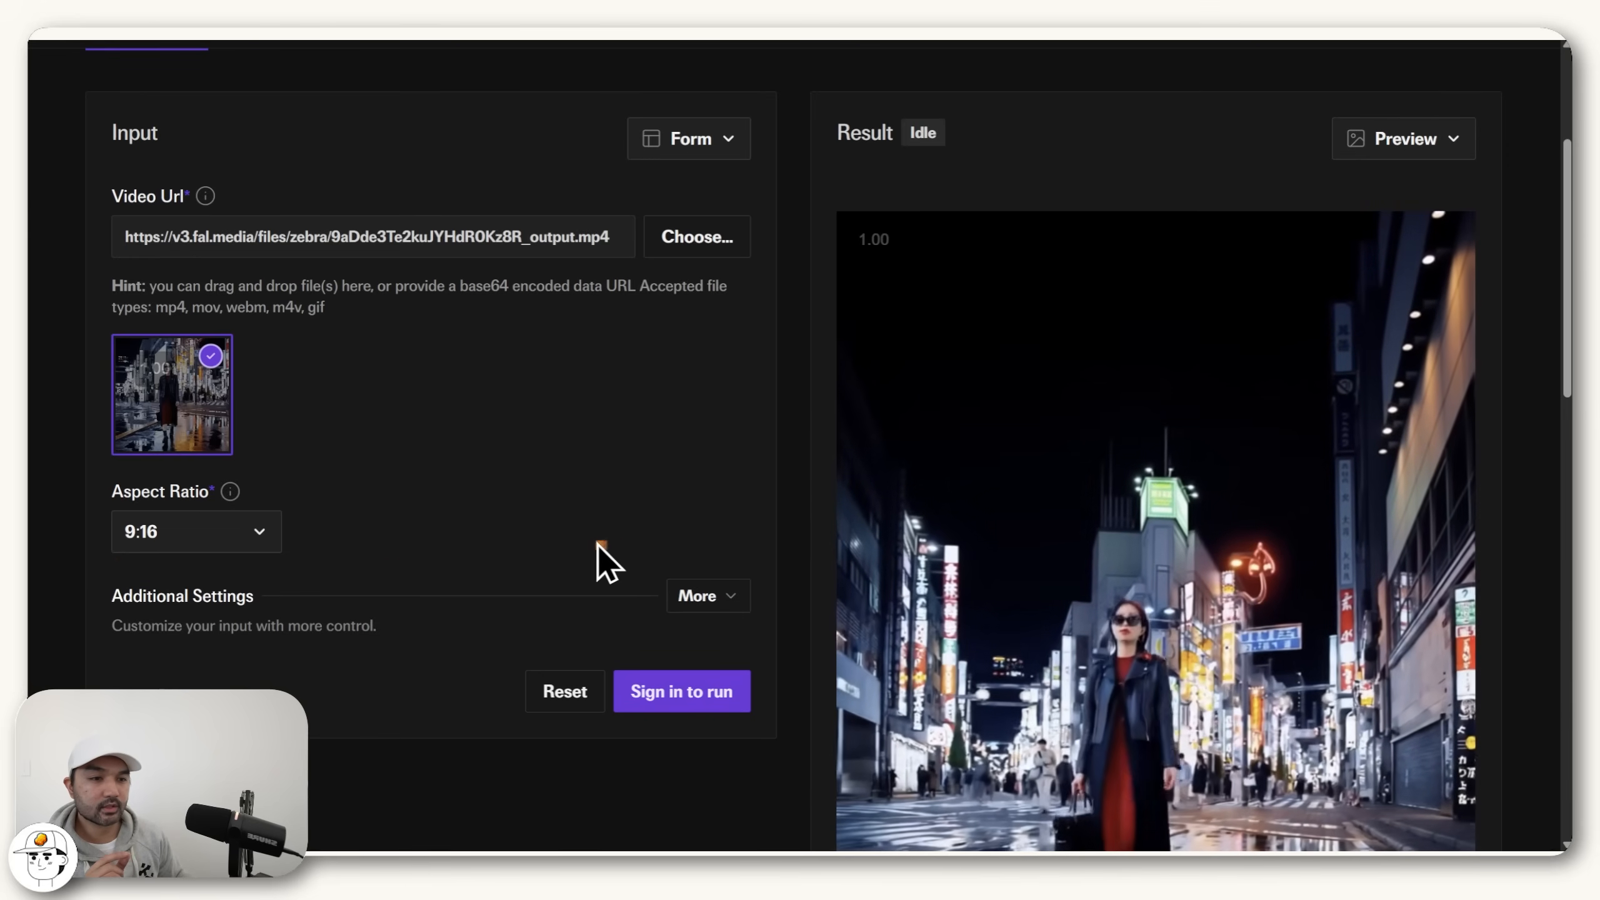
Step: Expand the Playground's Additional Settings and look through the optional inputs such as Image Url, Grid Position and Prompt
click(692, 604)
scroll(571, 557, down, 4)
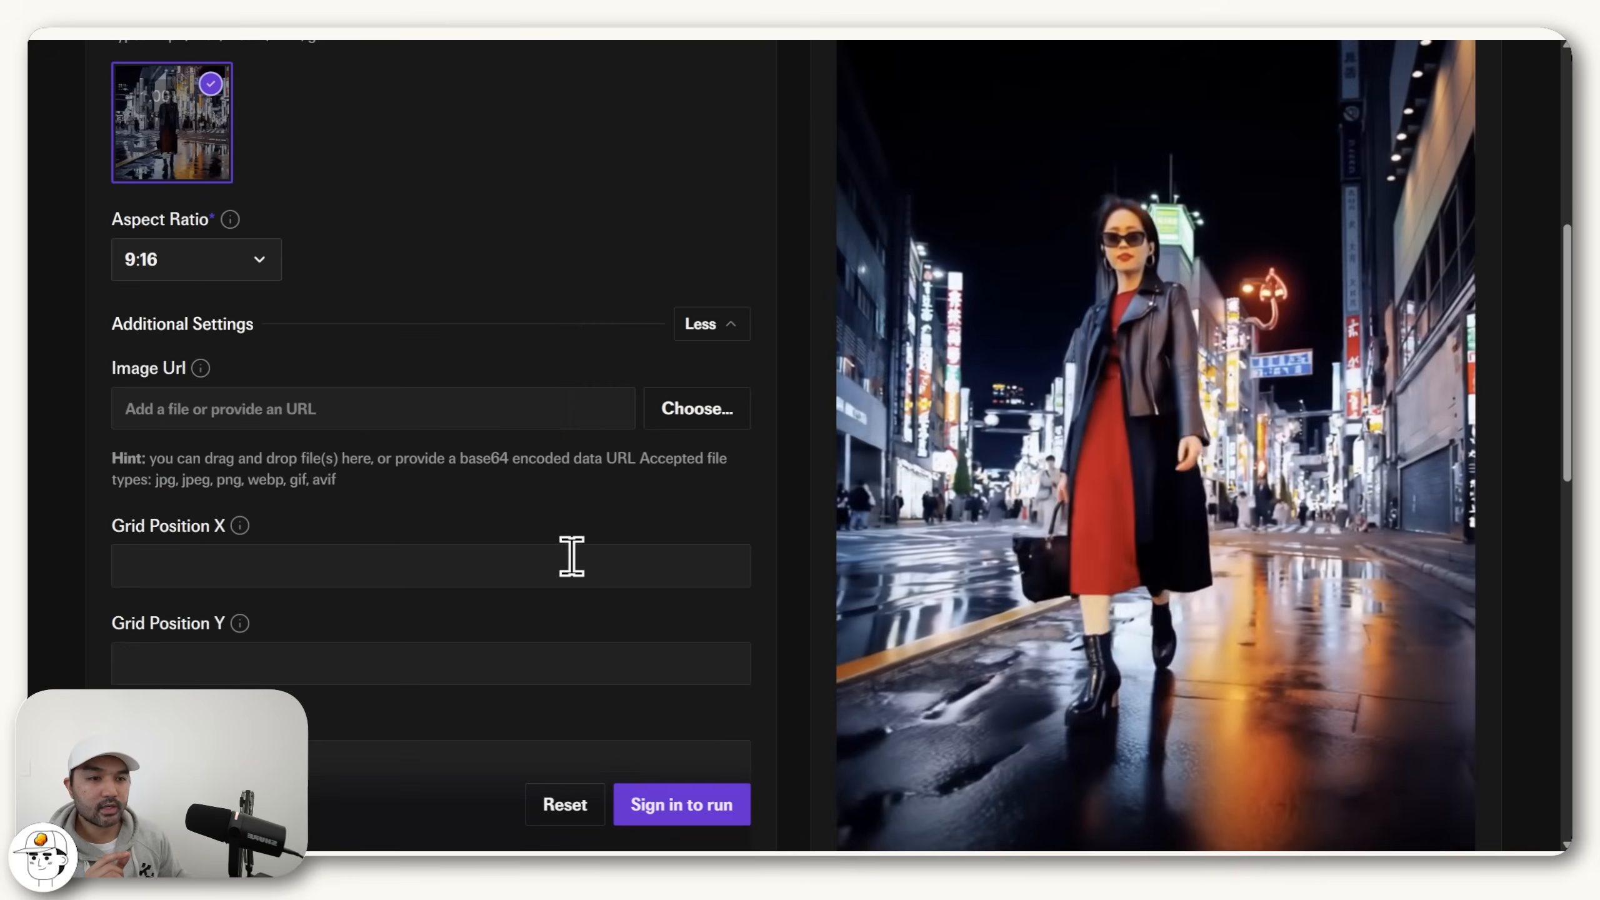
scroll(454, 504, down, 1)
scroll(433, 450, down, 3)
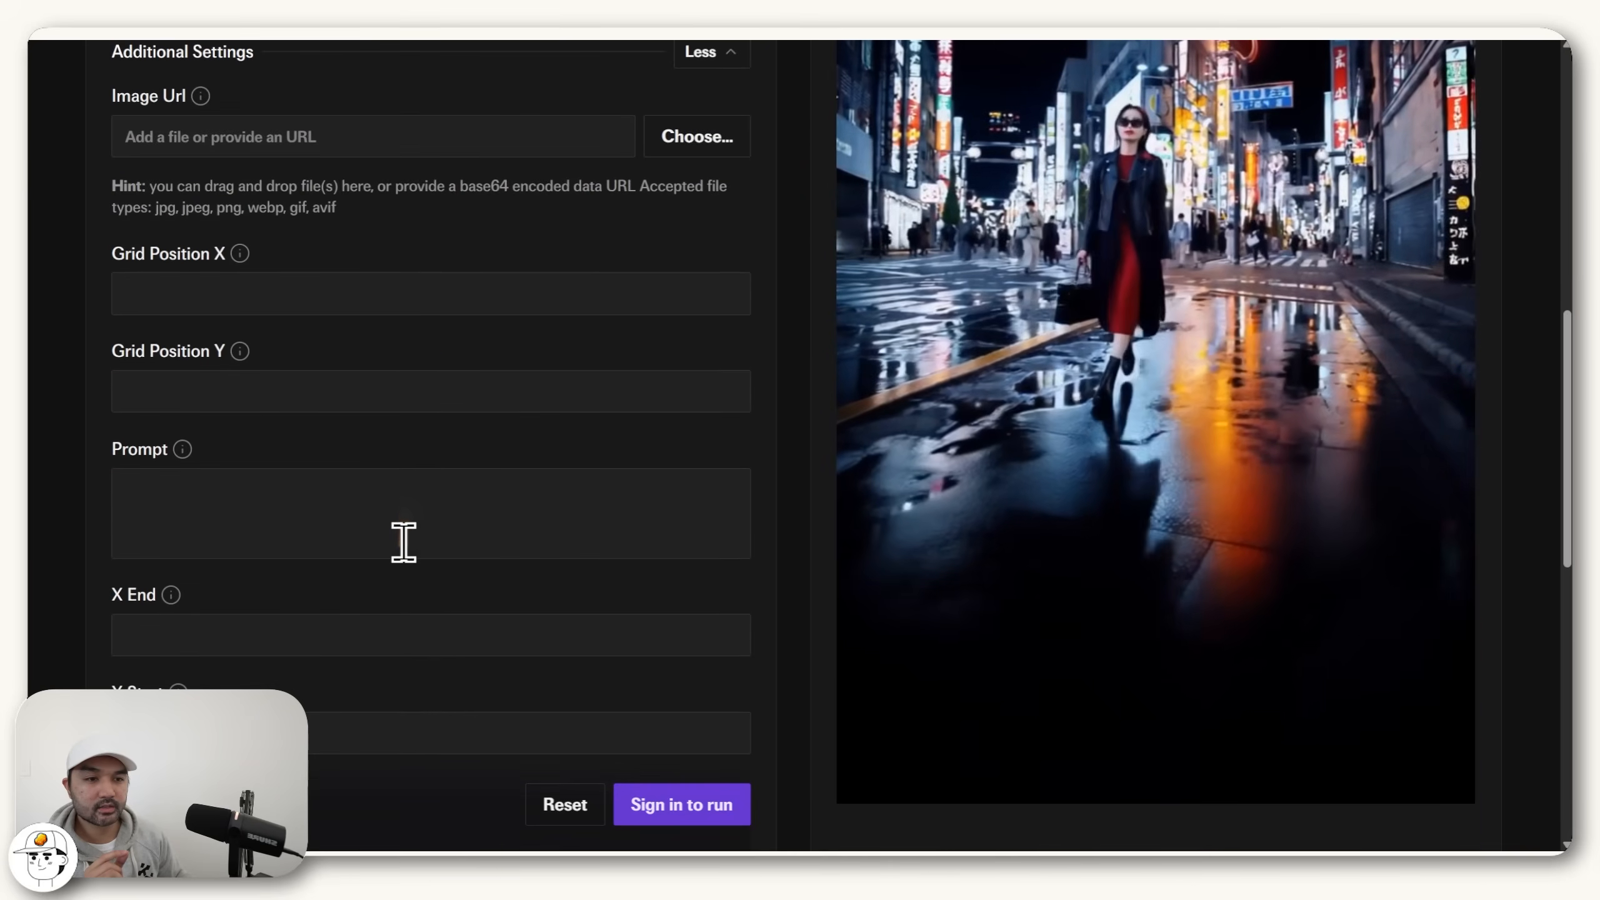
scroll(403, 542, up, 5)
scroll(403, 542, up, 2)
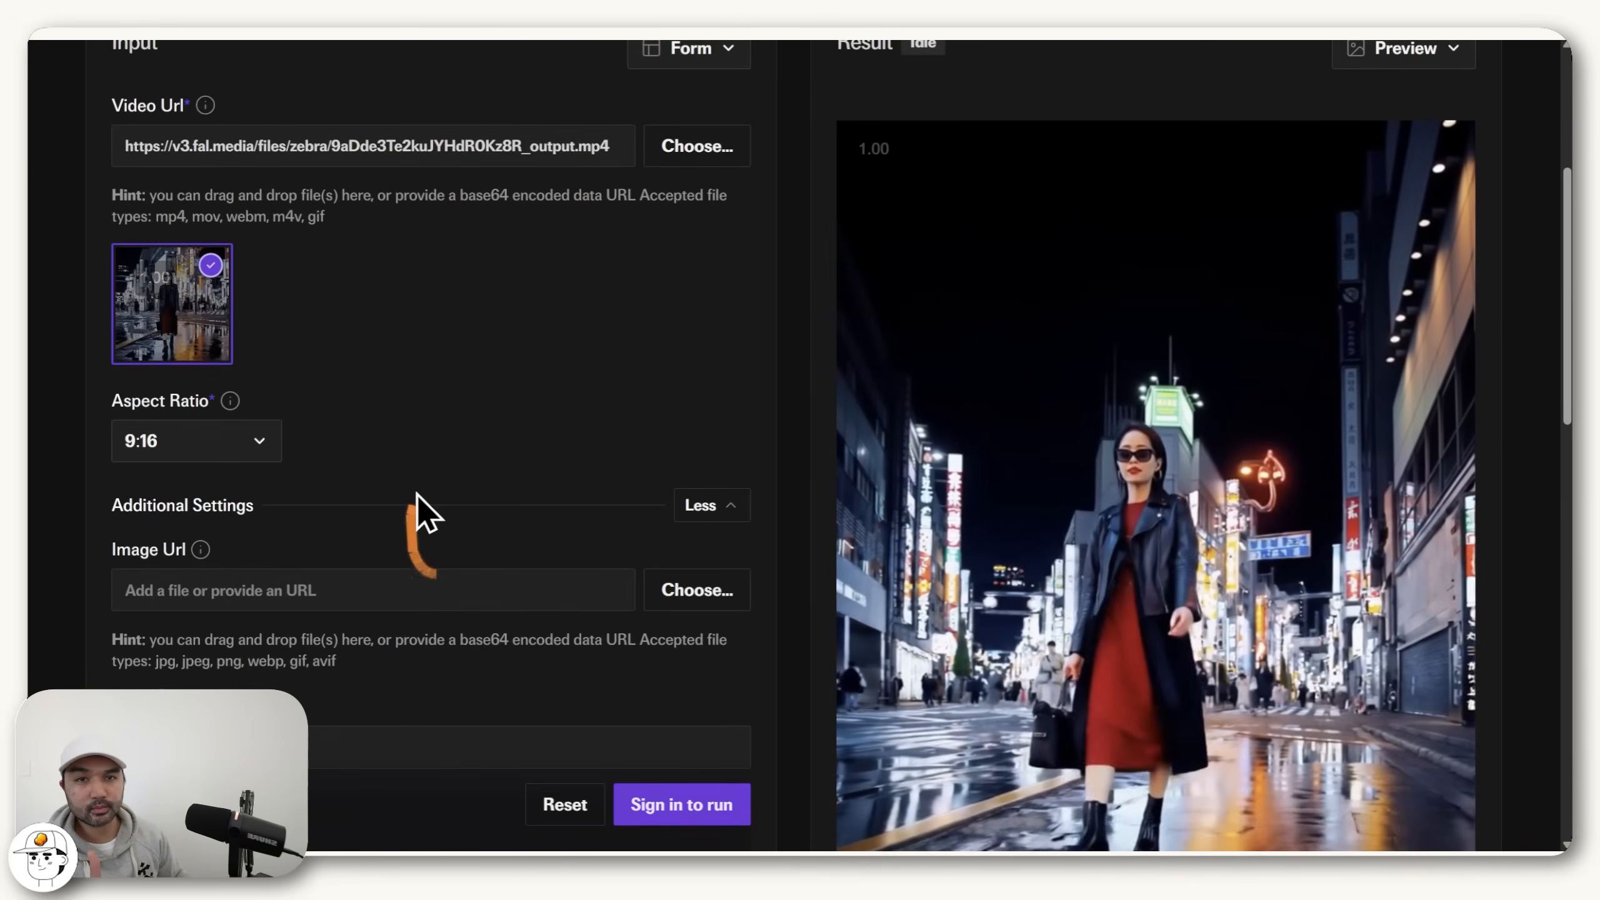
scroll(417, 519, up, 4)
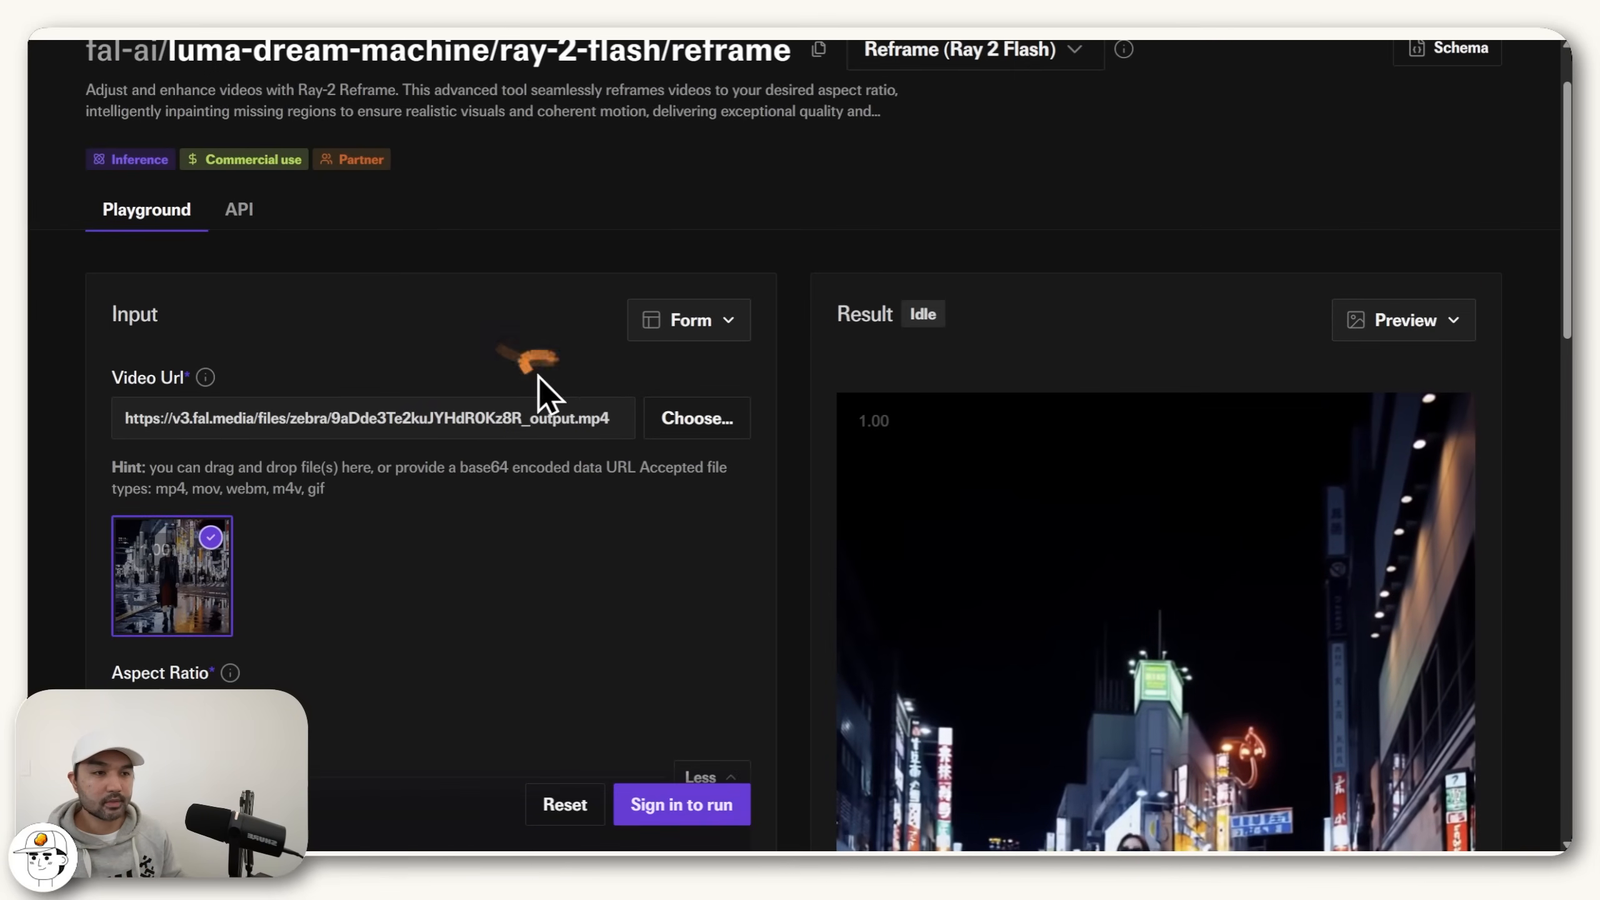
Step: Show the Playground input as JSON instead of a form and examine its video_url value
click(728, 333)
click(688, 434)
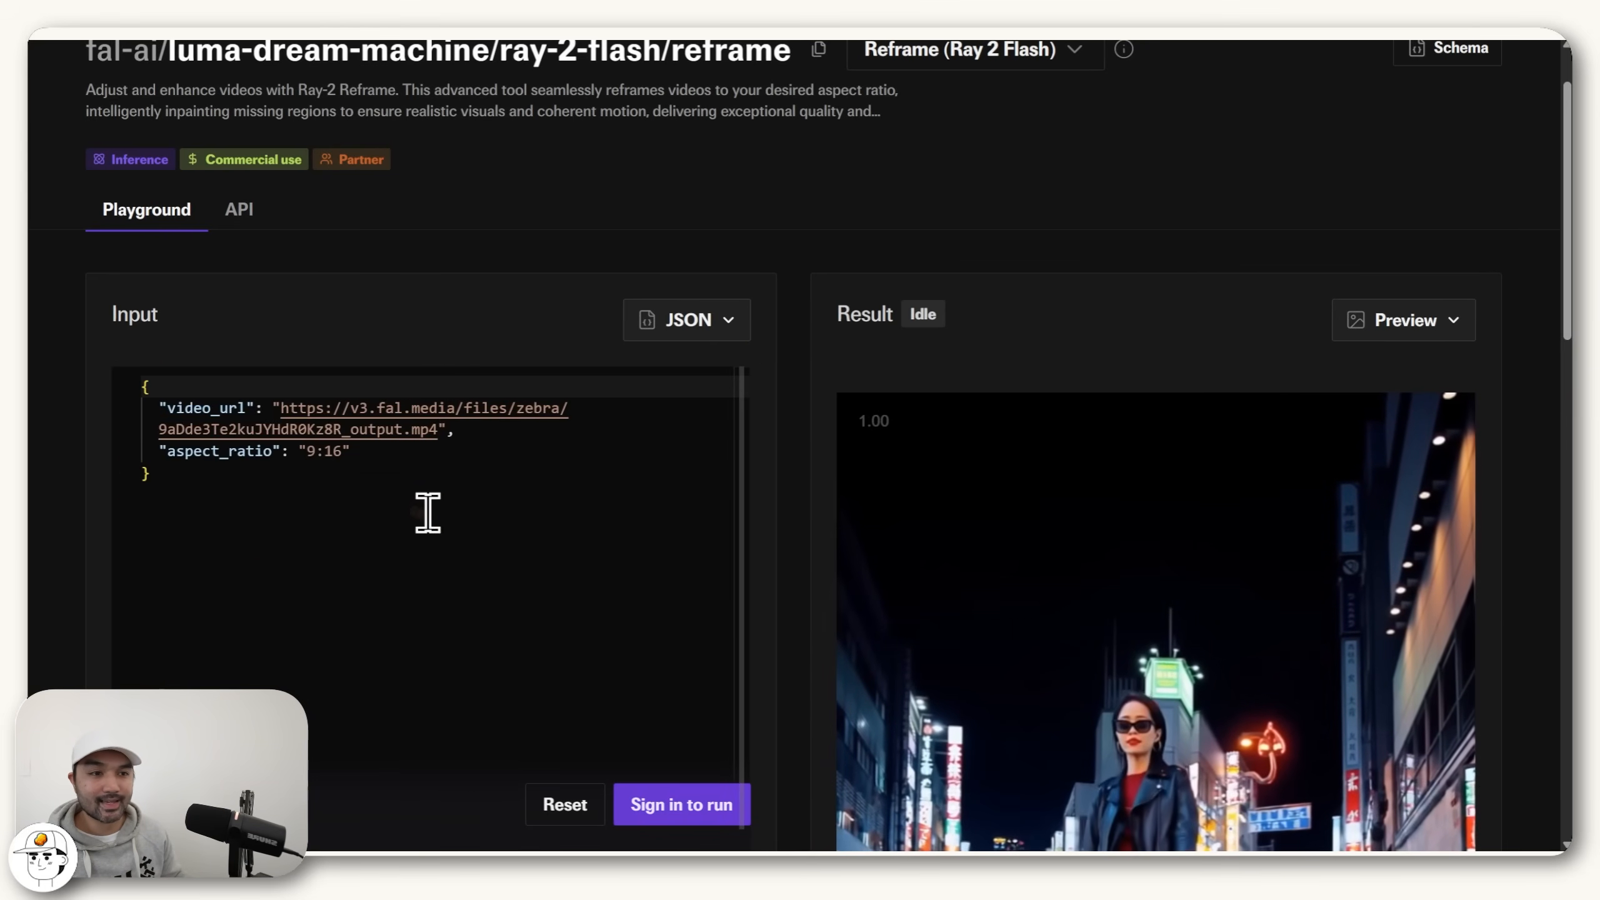
key(ctrl+a)
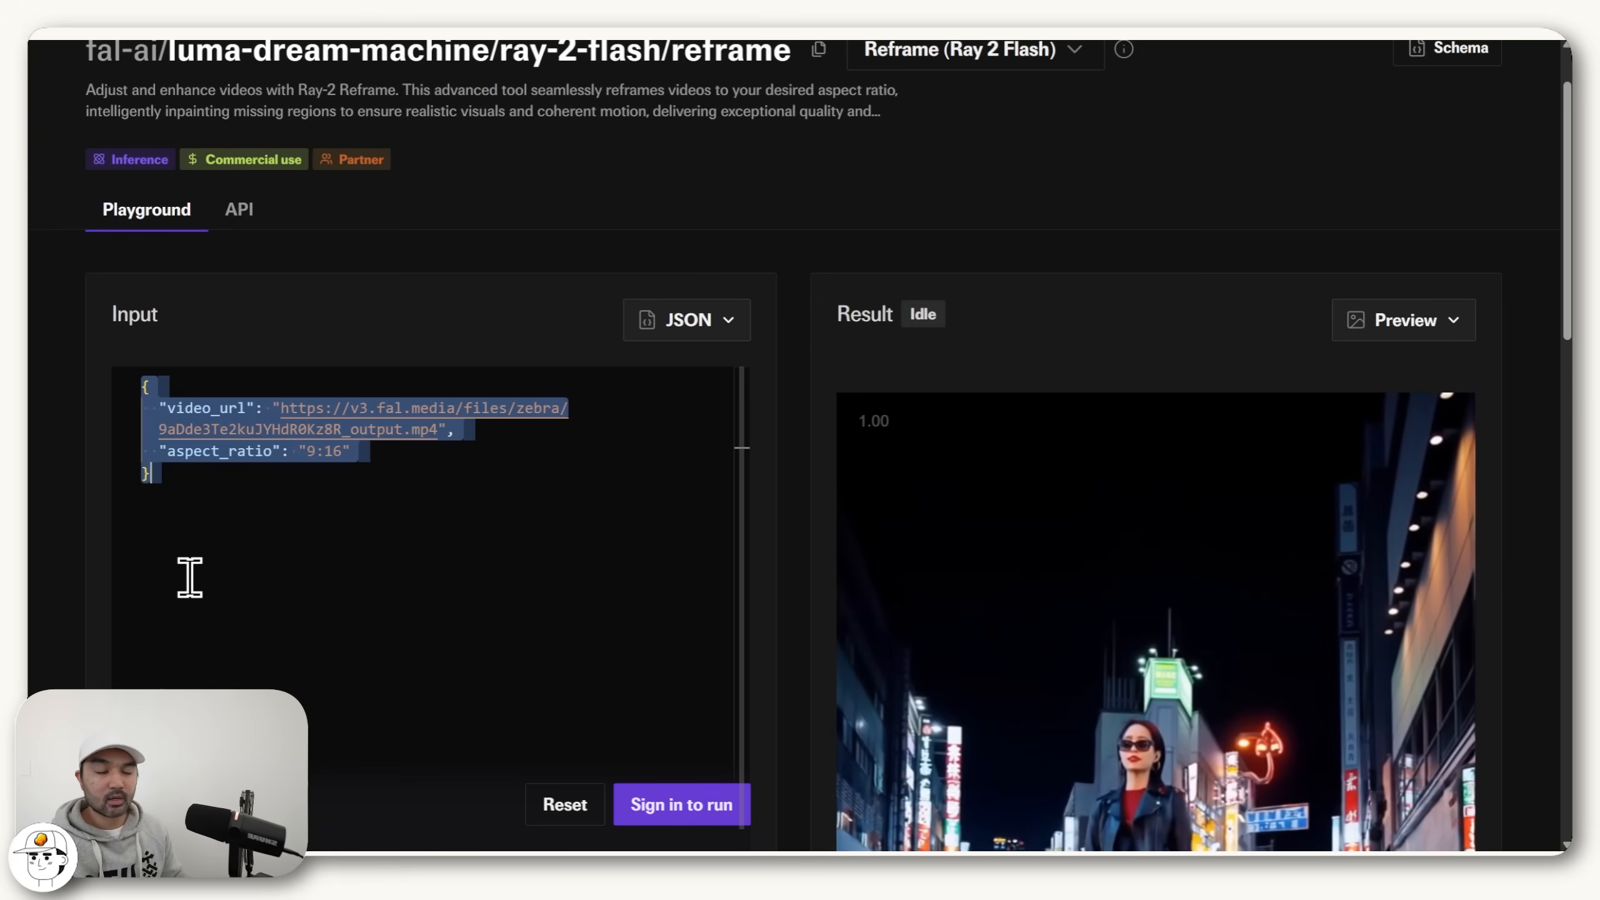
click(418, 307)
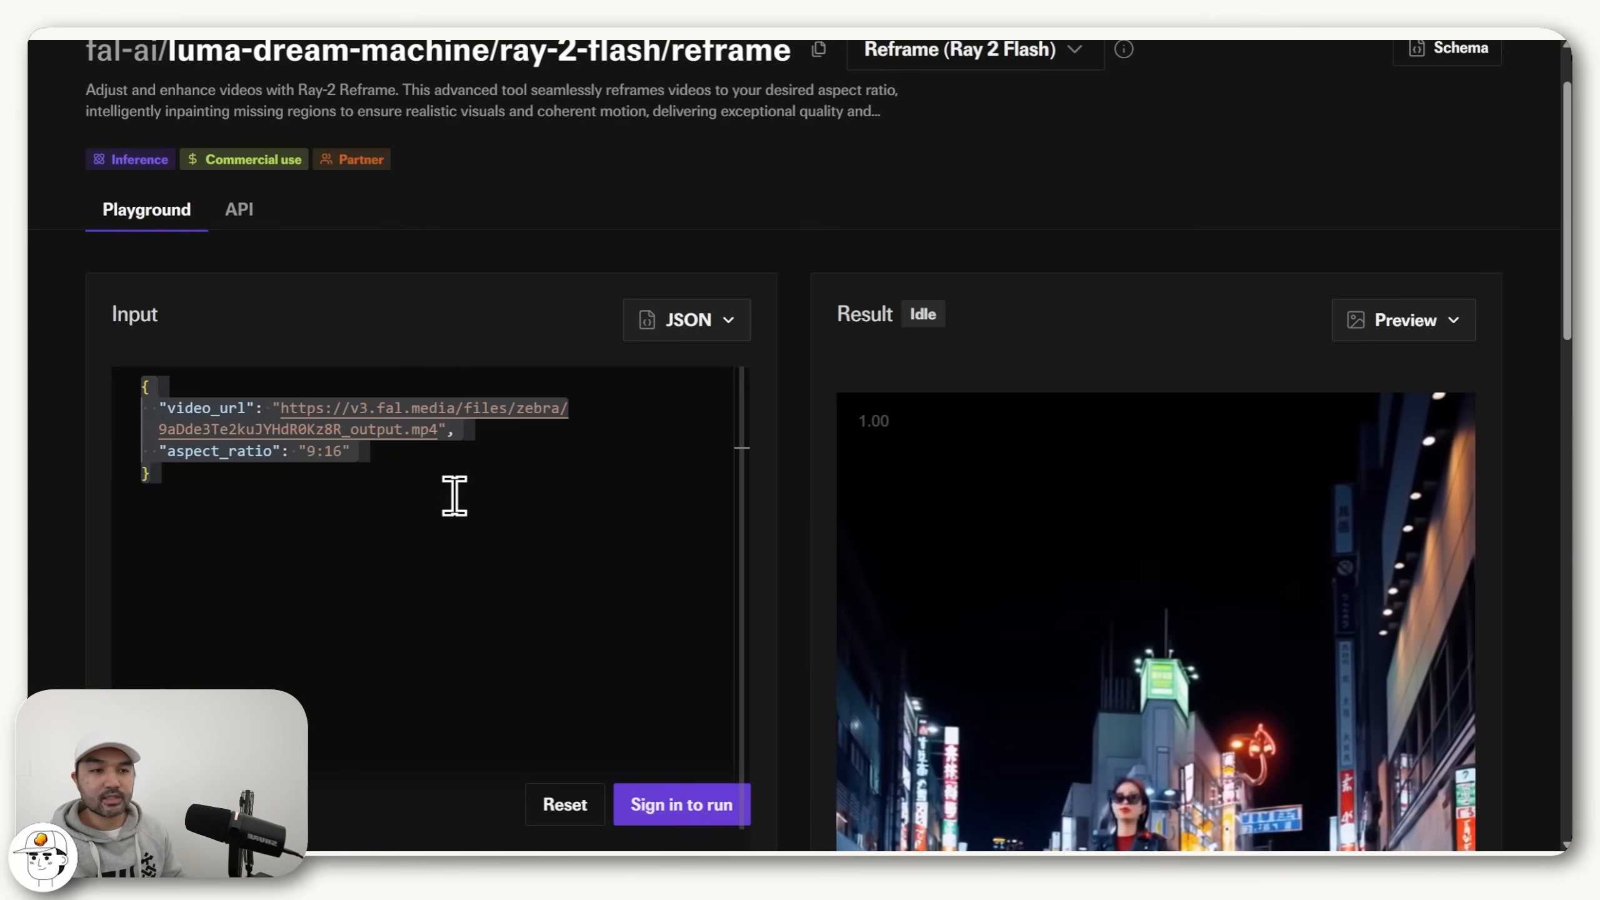
double_click(250, 410)
drag(280, 408, 504, 429)
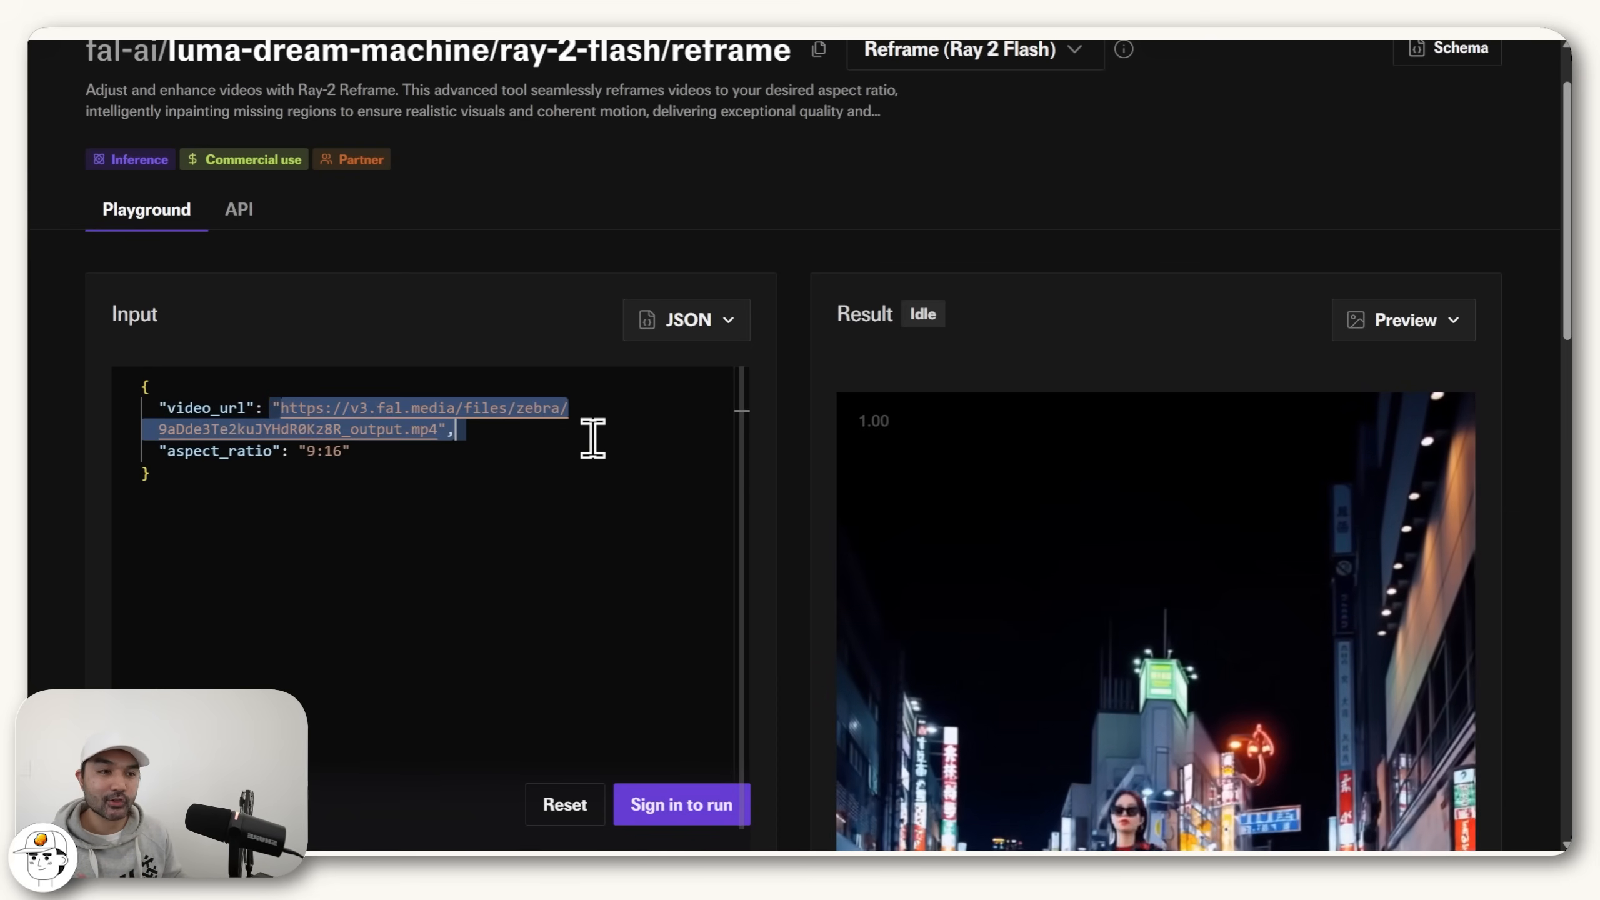
click(575, 459)
Step: Copy the whole Playground JSON into the n8n Reframe Videos node's JSON body, set as an Expression
key(ctrl+a)
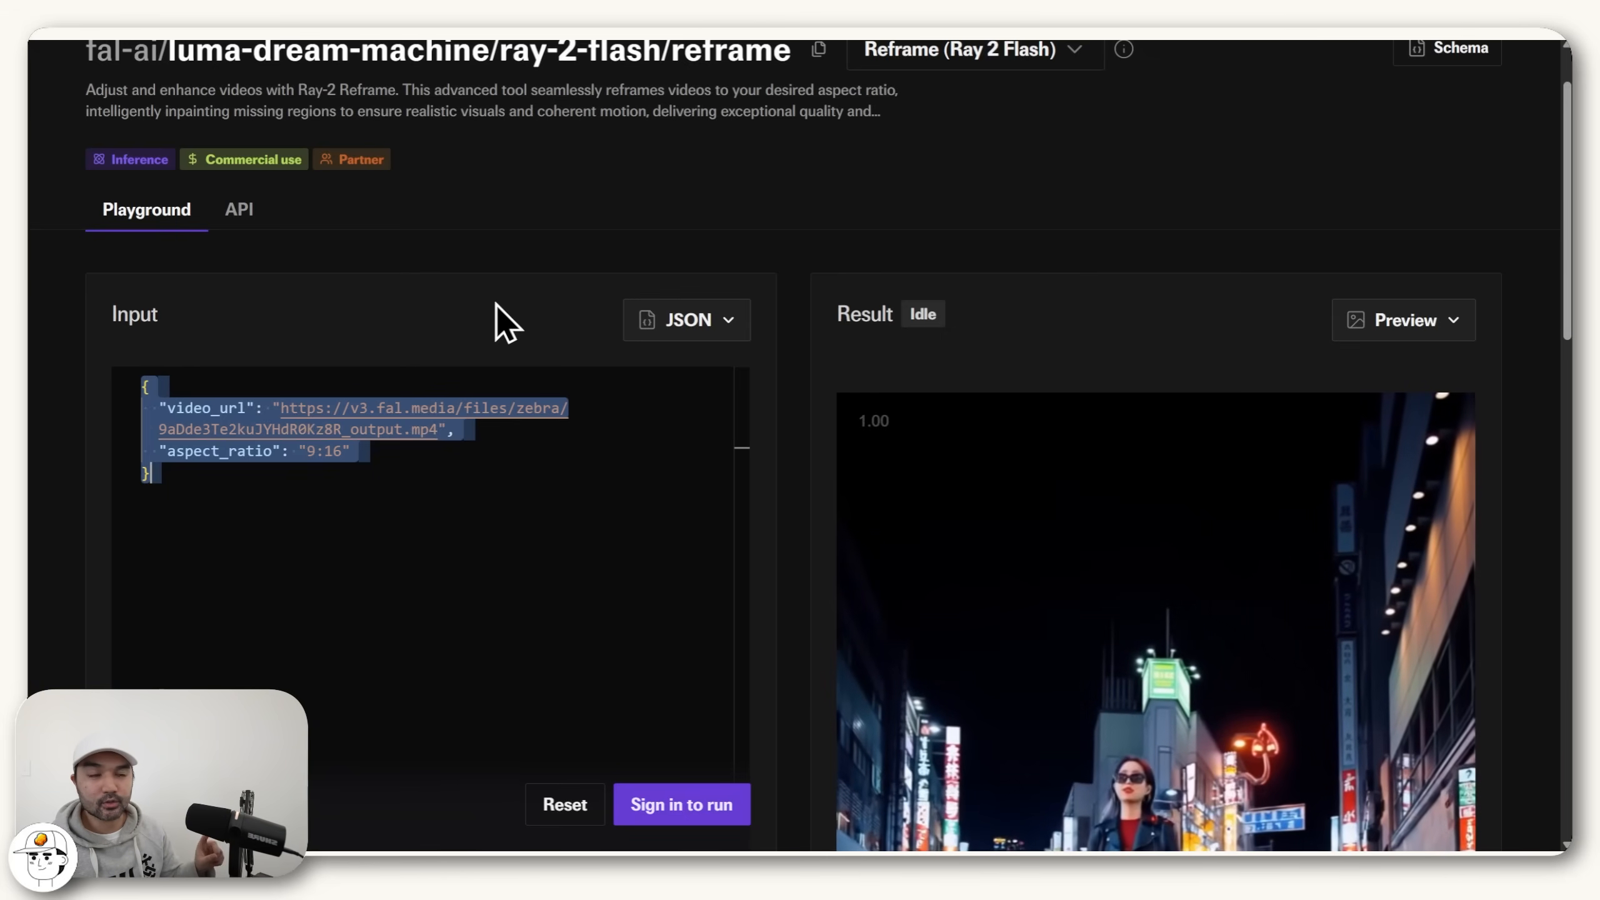
click(462, 548)
key(ctrl+a)
key(ctrl+c)
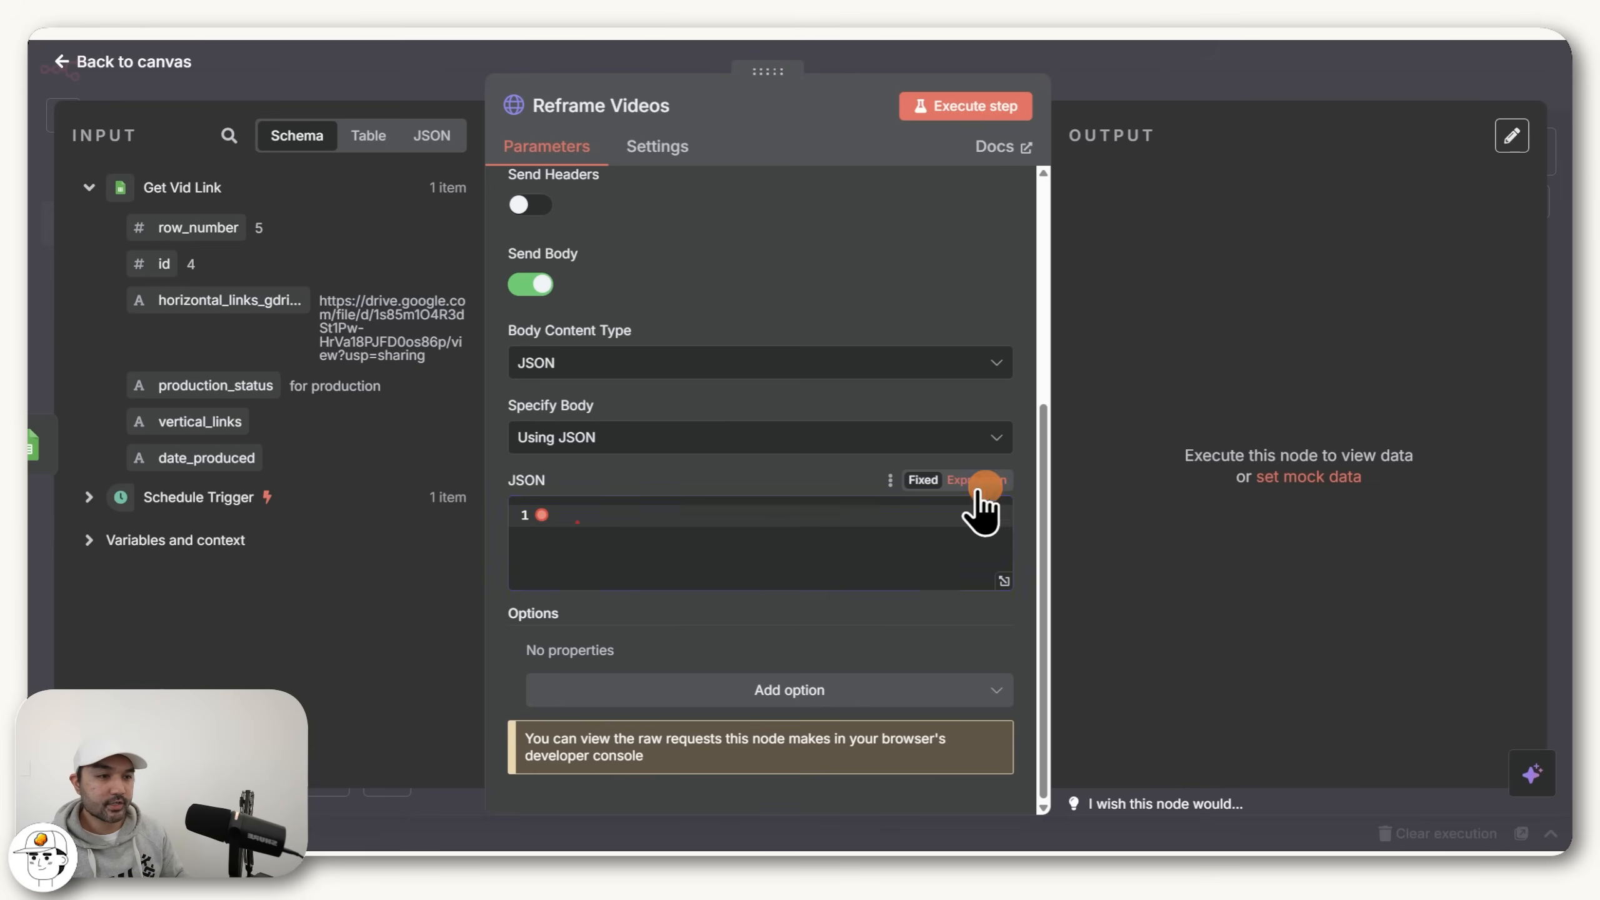
click(978, 481)
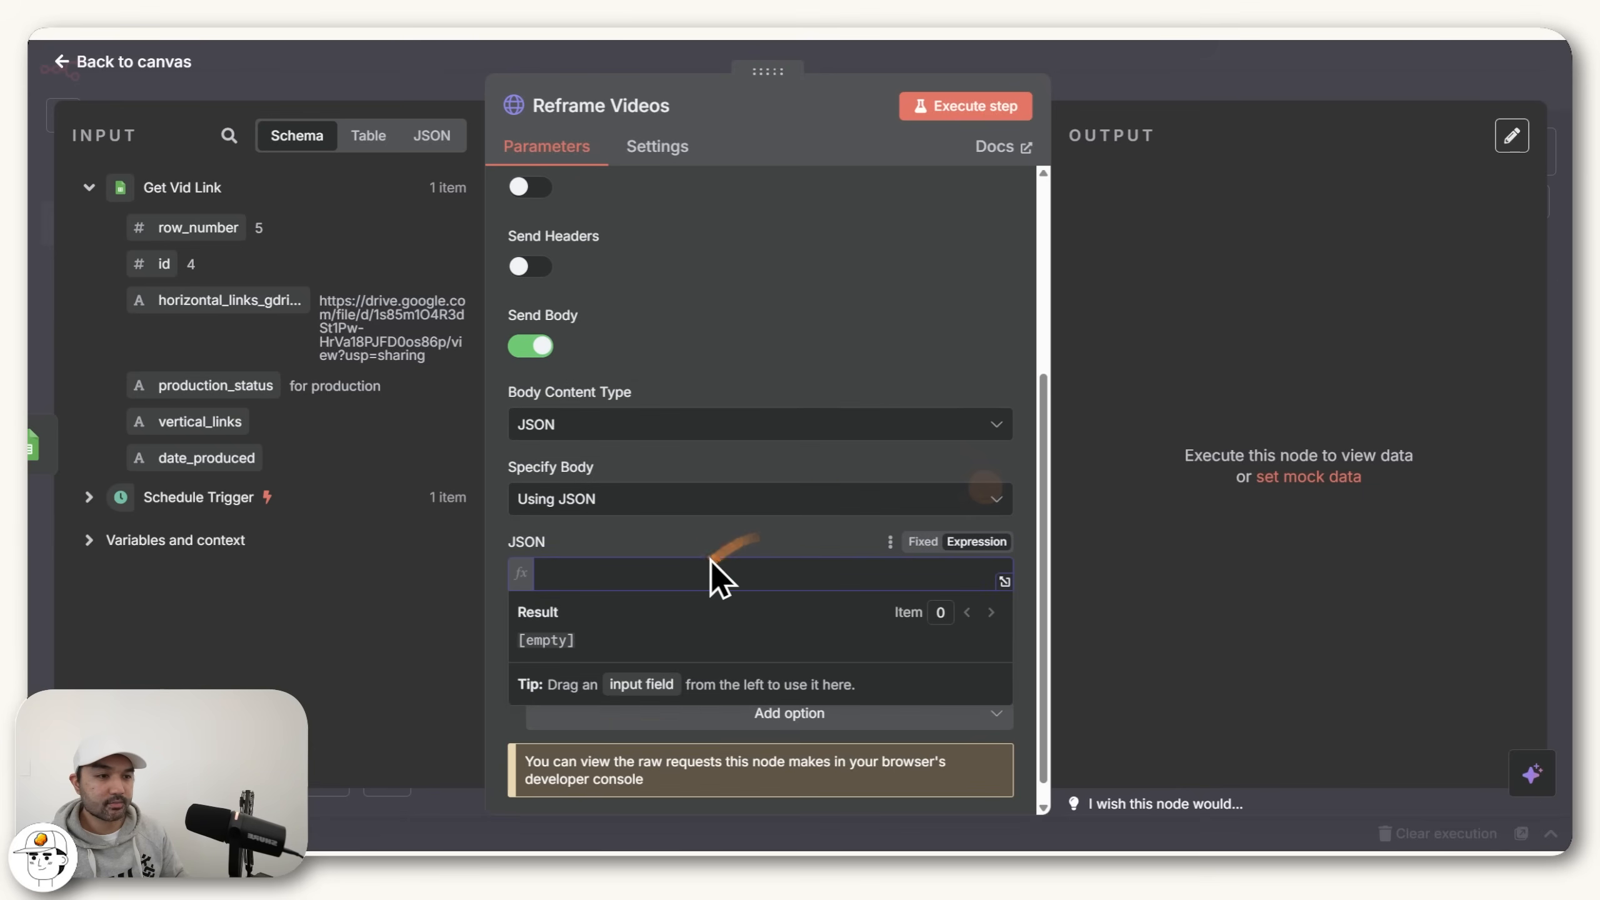
key(ctrl+v)
click(762, 647)
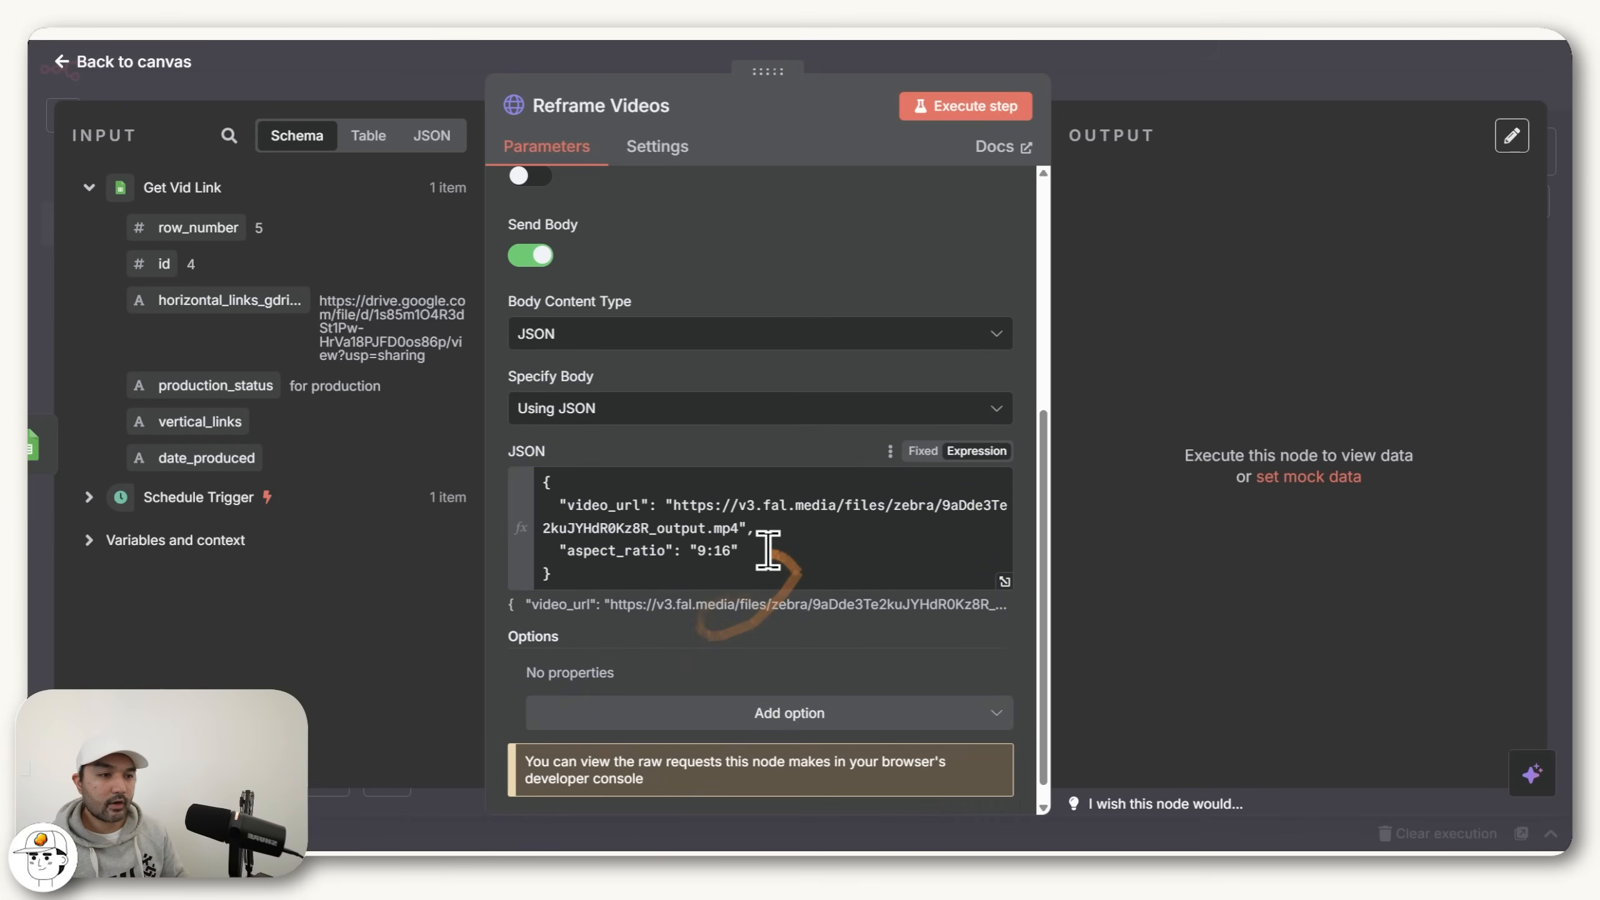
Step: Remove the sample video link and its quotes from video_url in the JSON body, keeping aspect_ratio "9:16"
drag(758, 555, 536, 561)
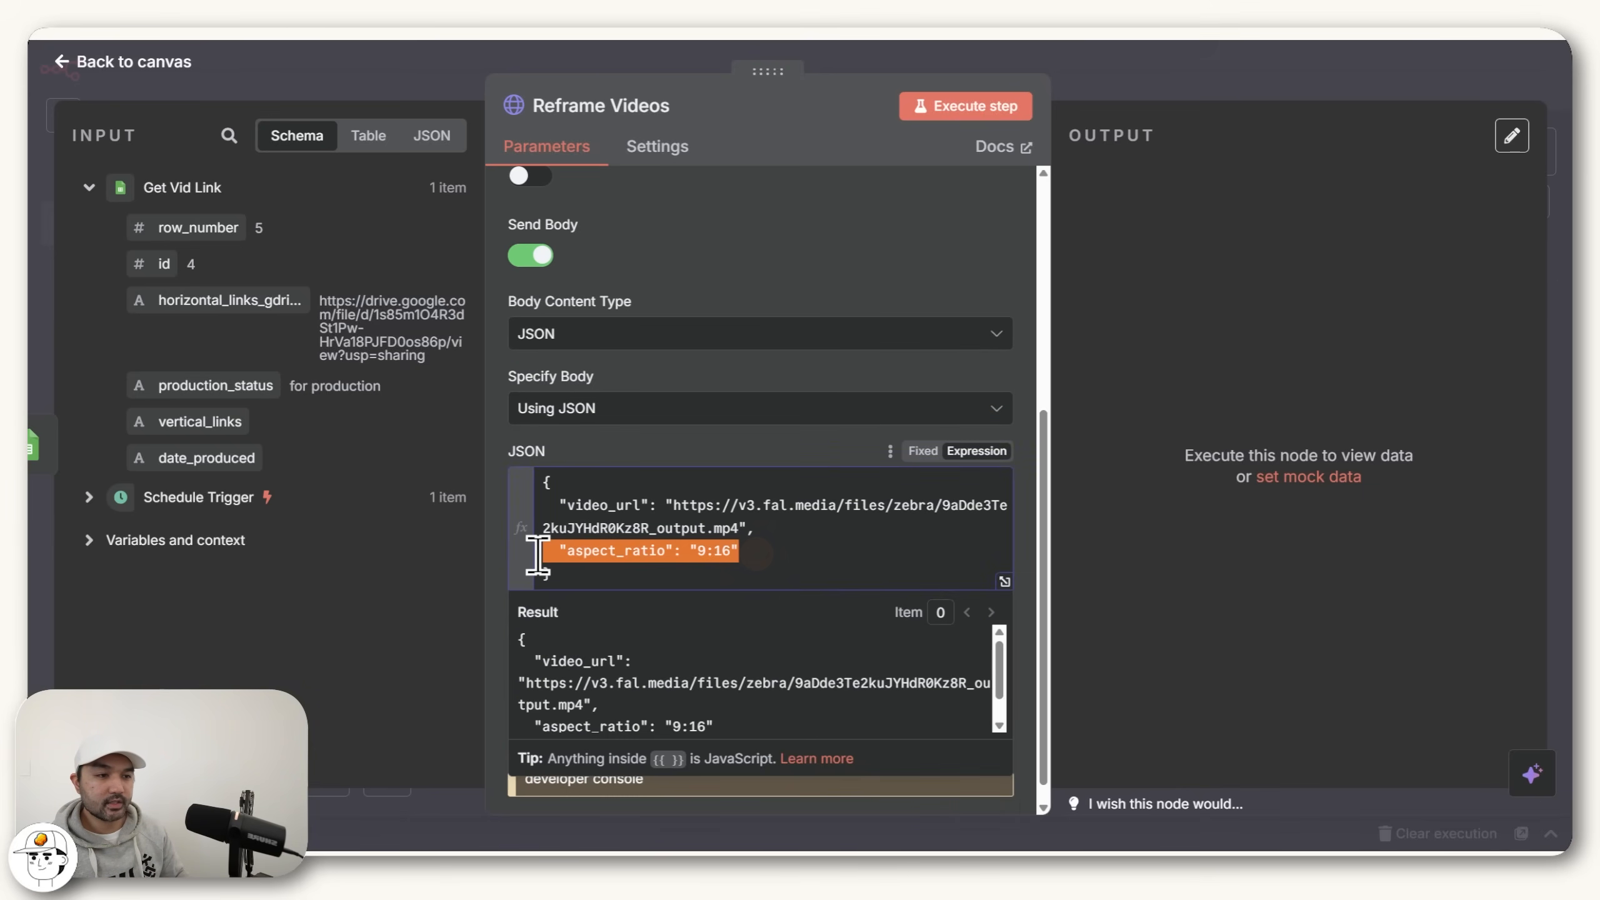
click(700, 554)
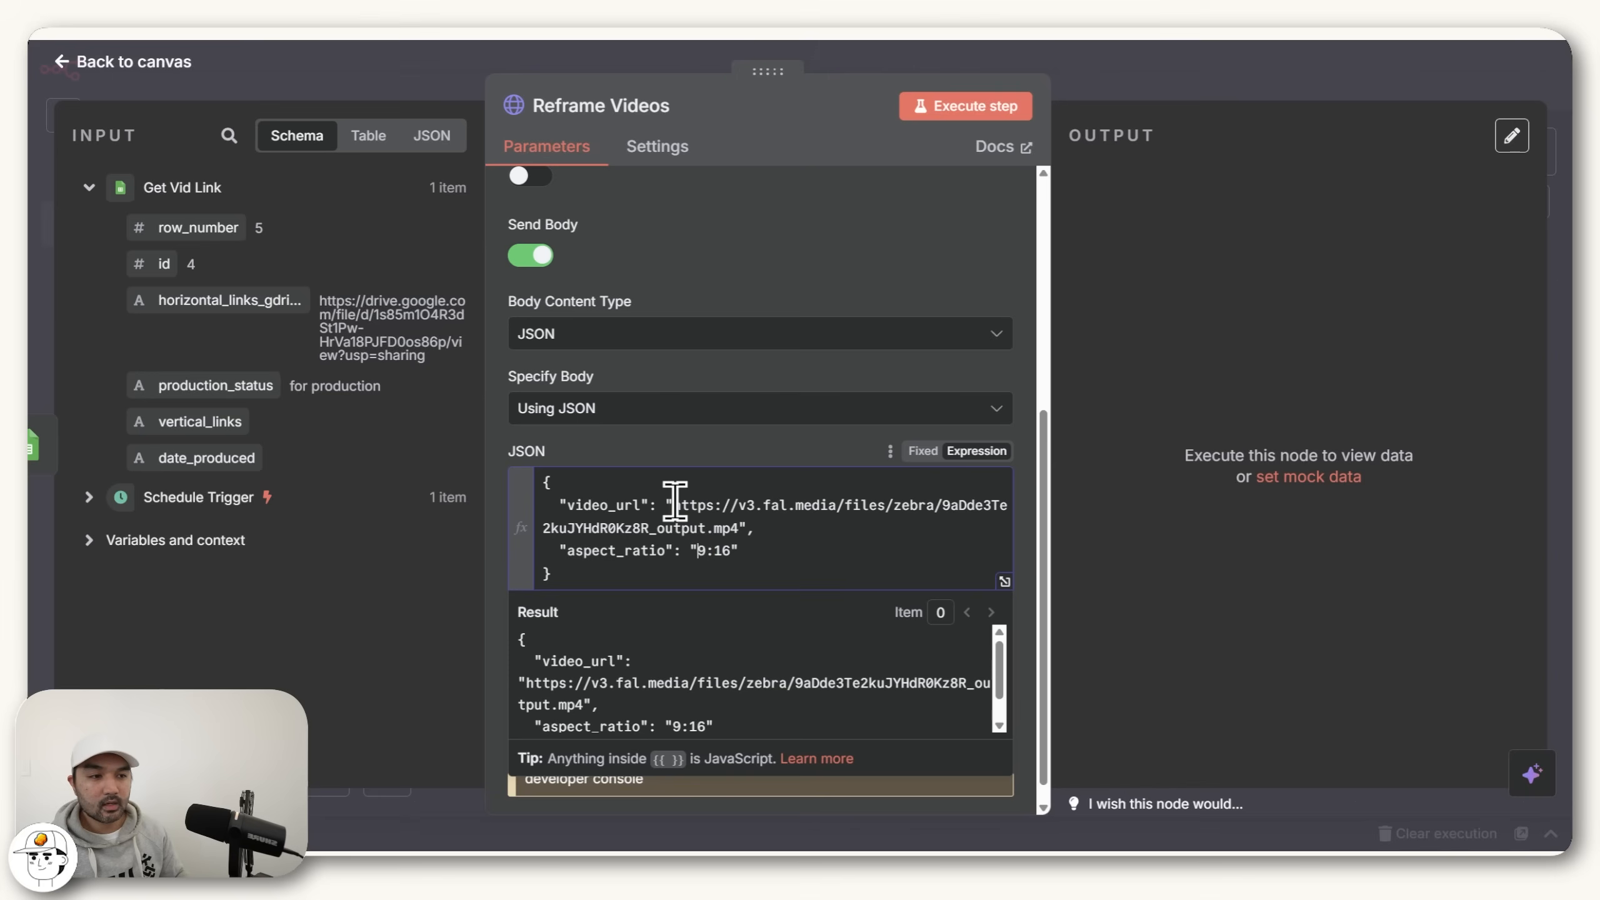
drag(672, 507, 731, 528)
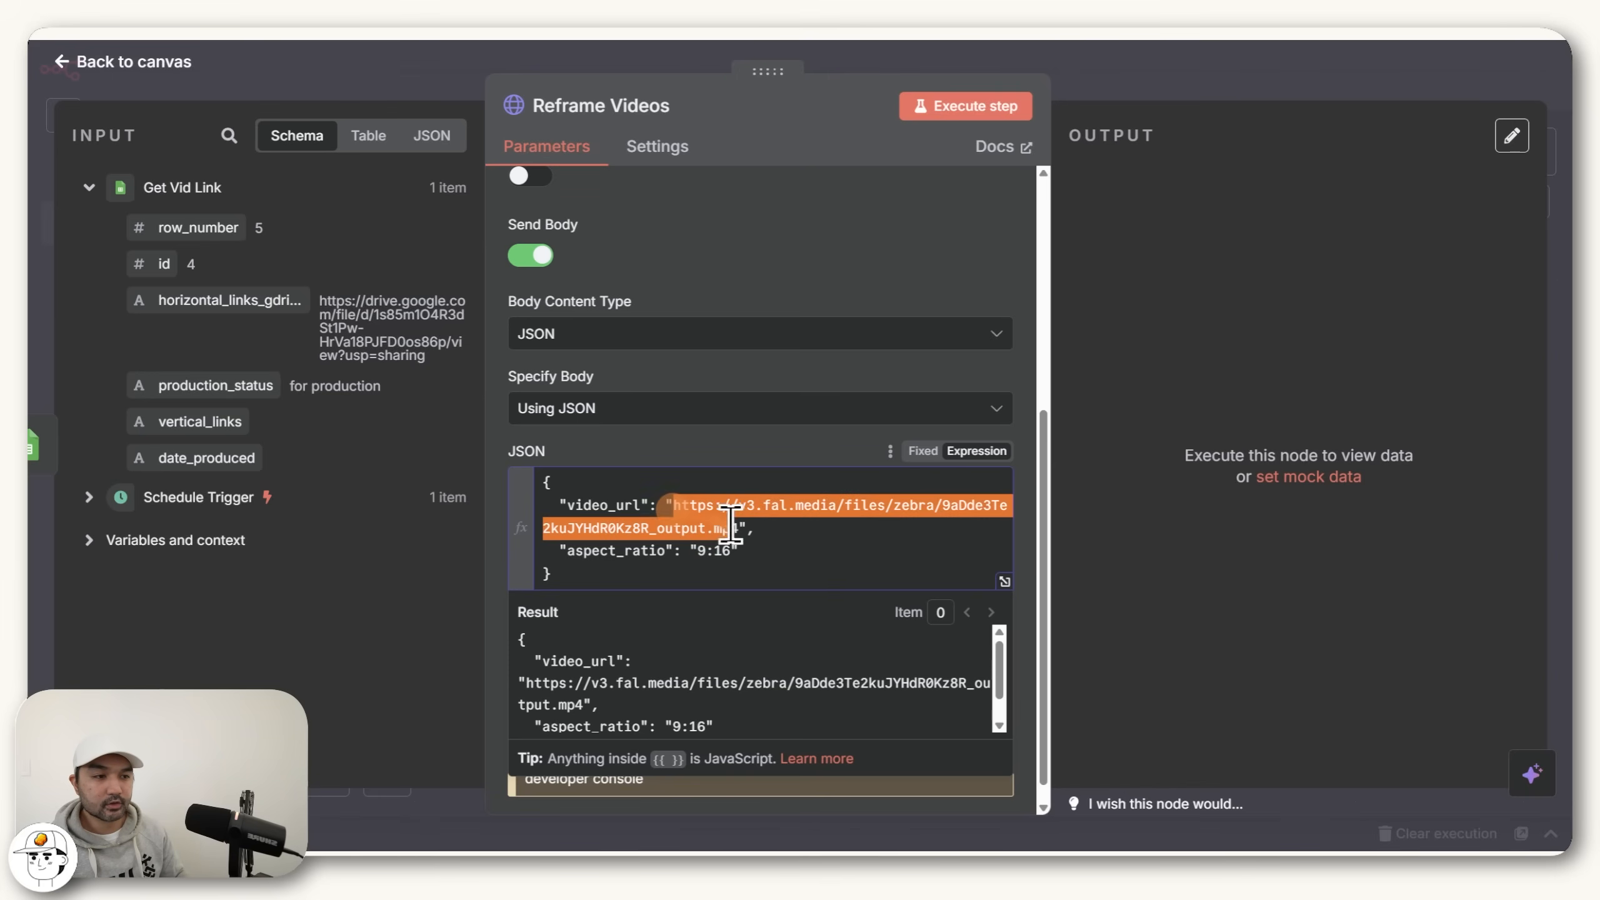
click(702, 460)
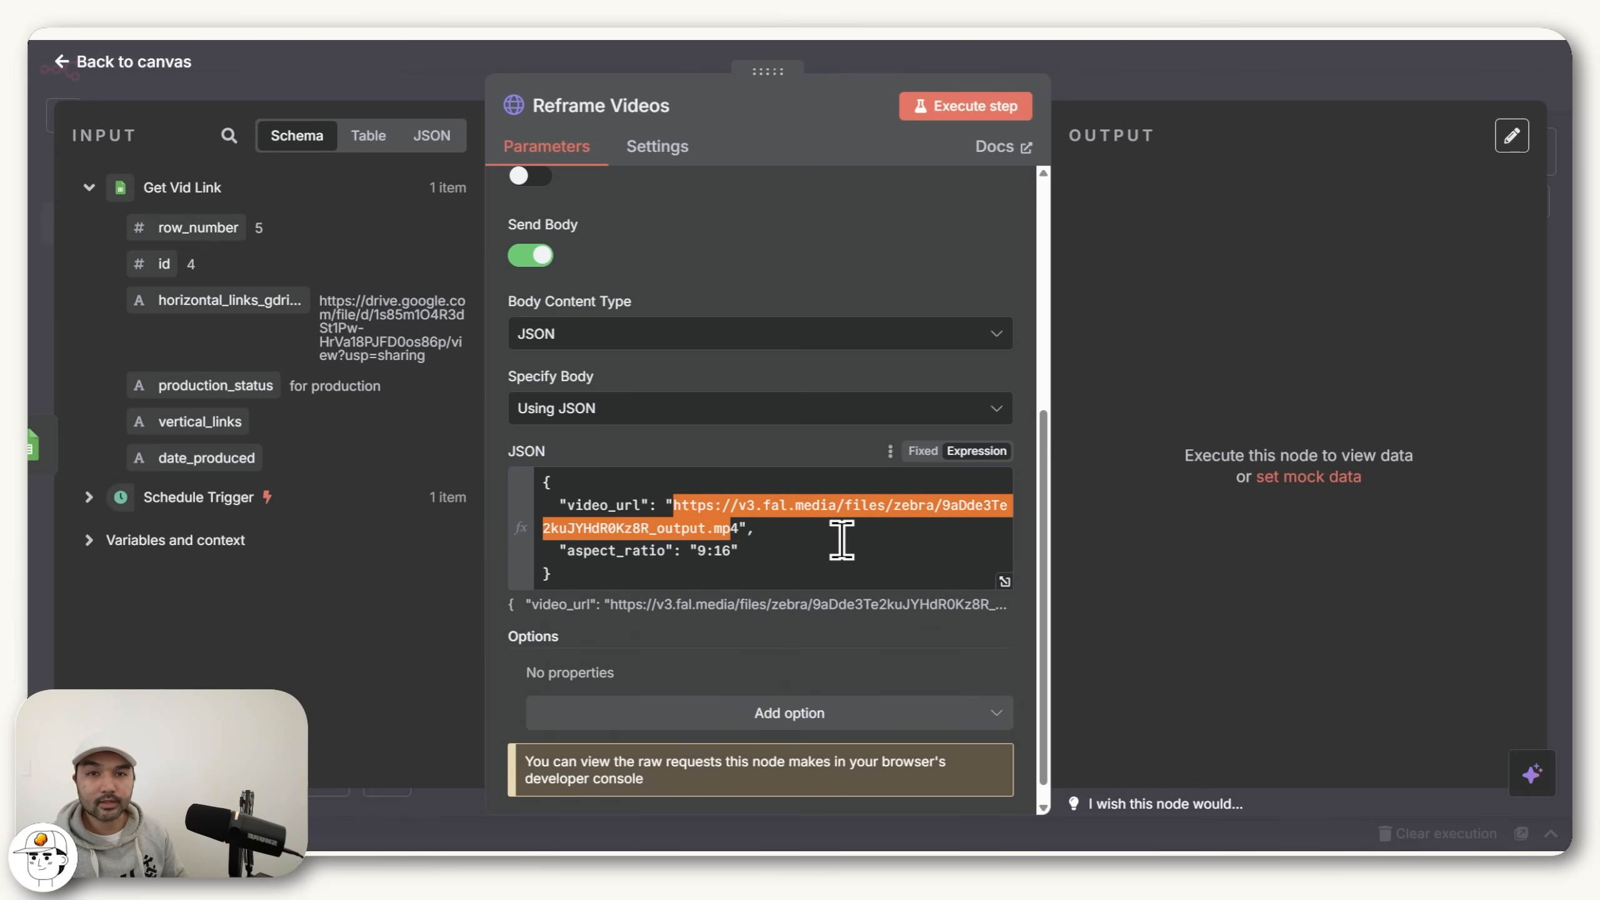
drag(842, 540, 687, 514)
key(BackSpace)
key(BackSpace)
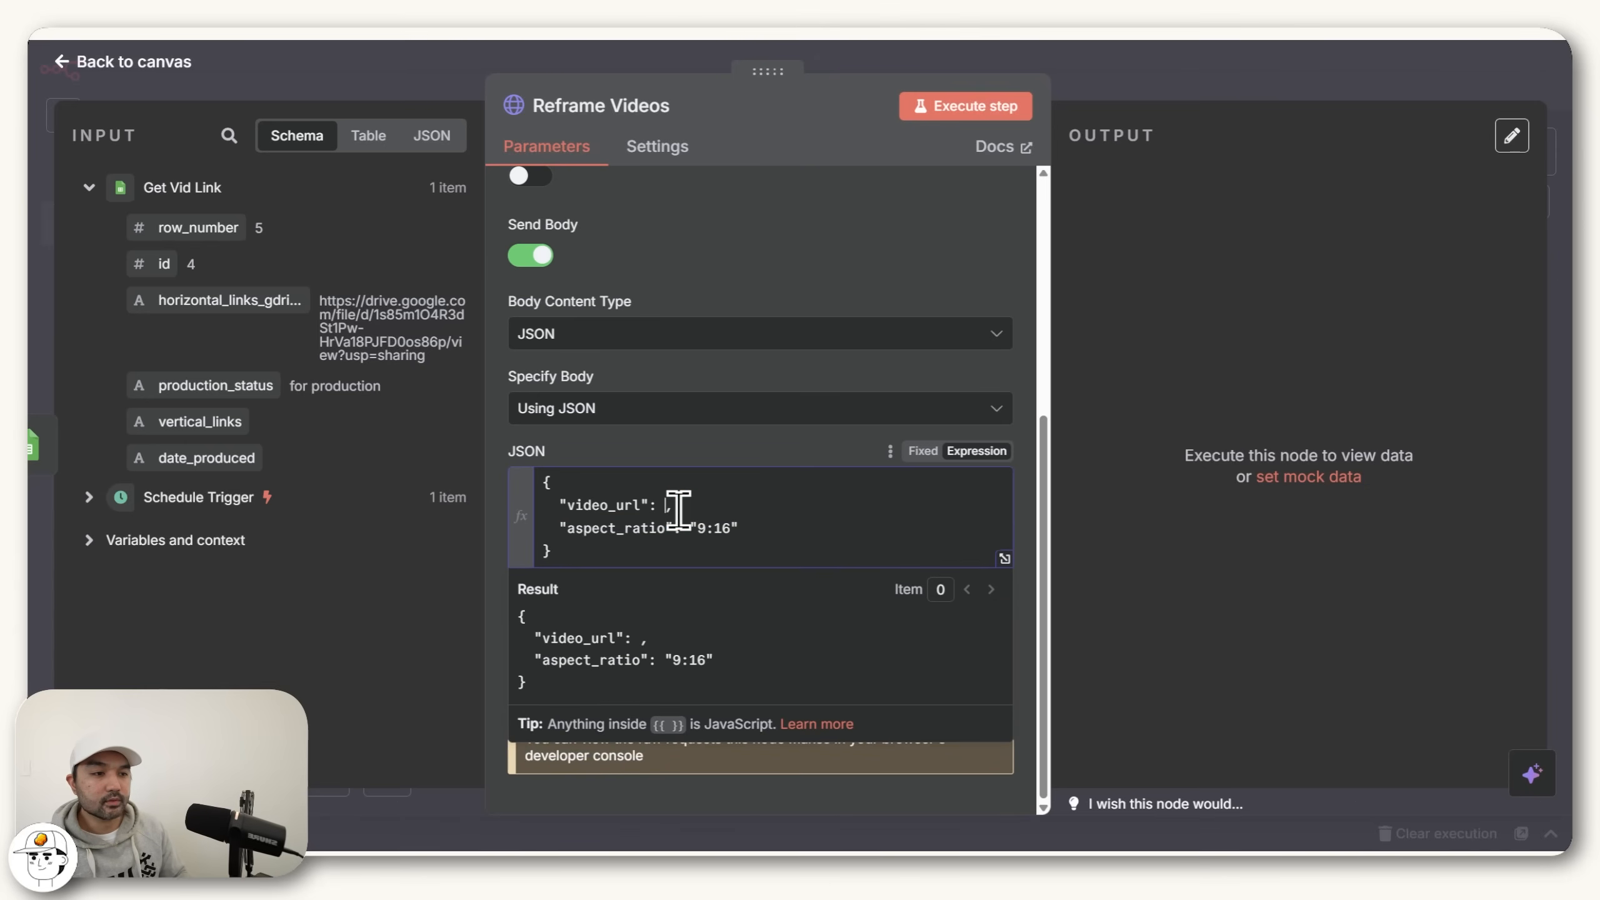
Step: Insert the horizontal_links_gdrive field from Get Vid Link as the video_url value and check the resolved link
click(234, 301)
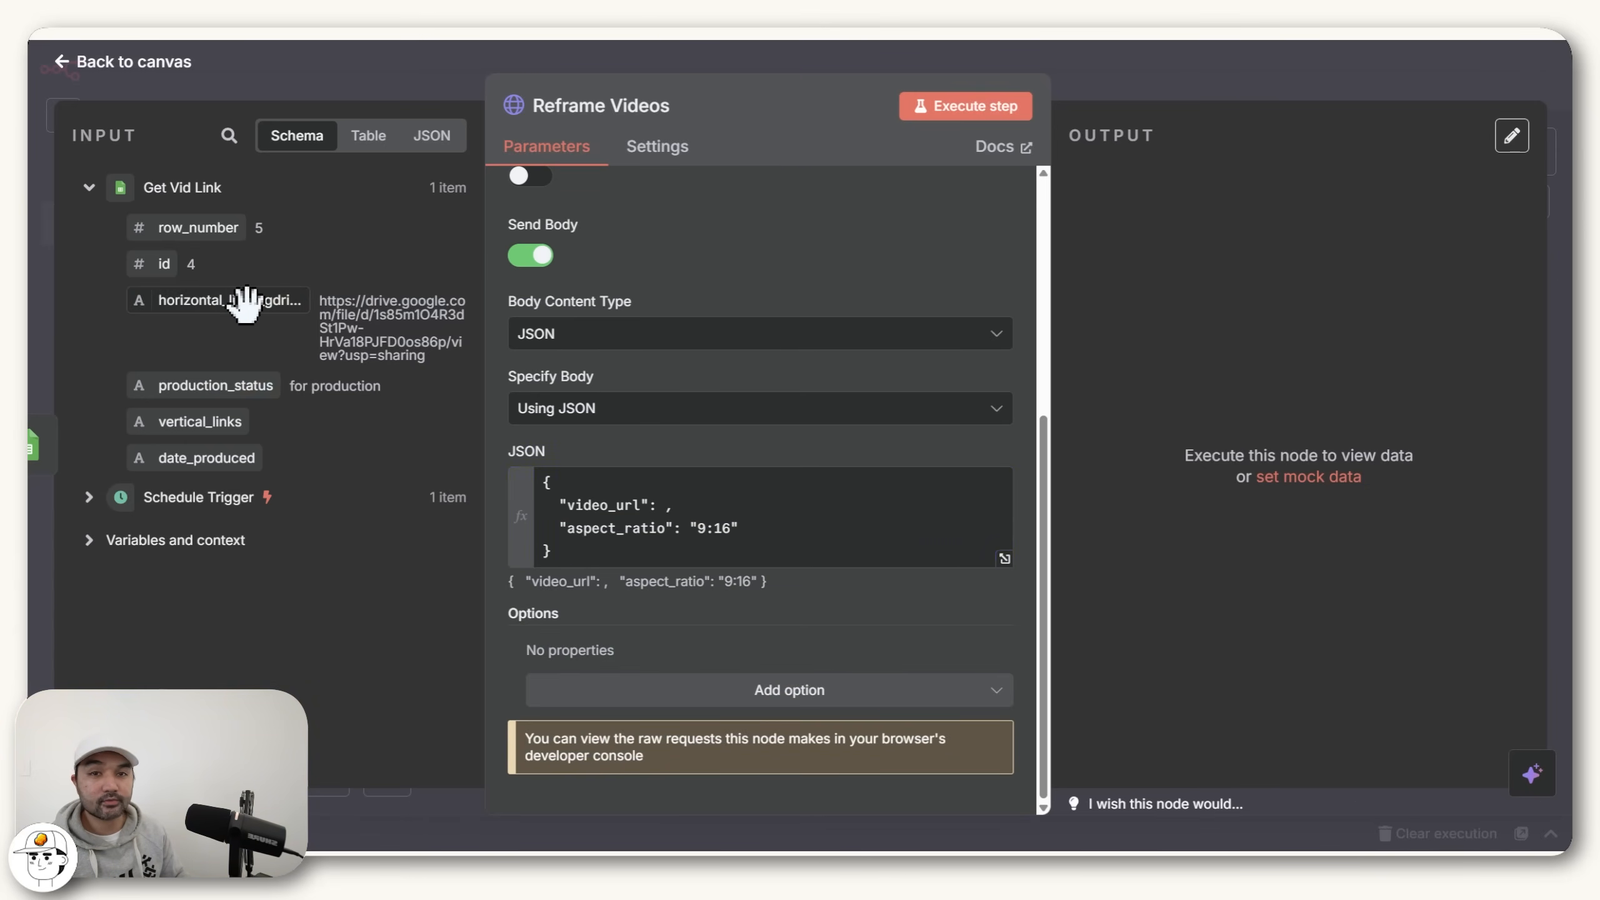
drag(245, 302, 666, 507)
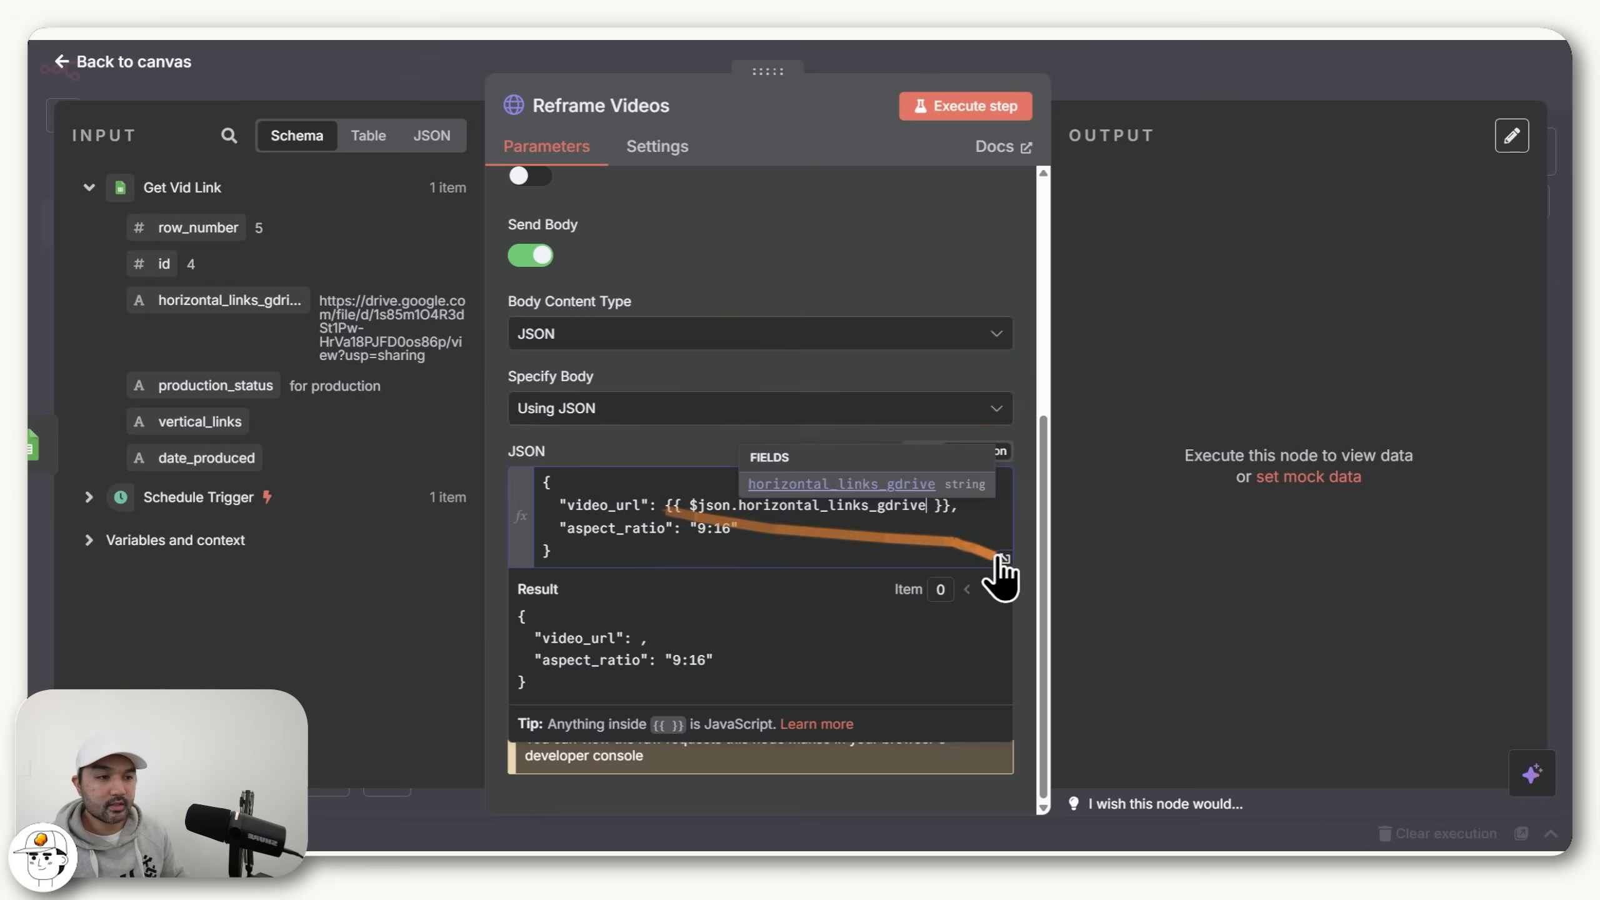
click(860, 535)
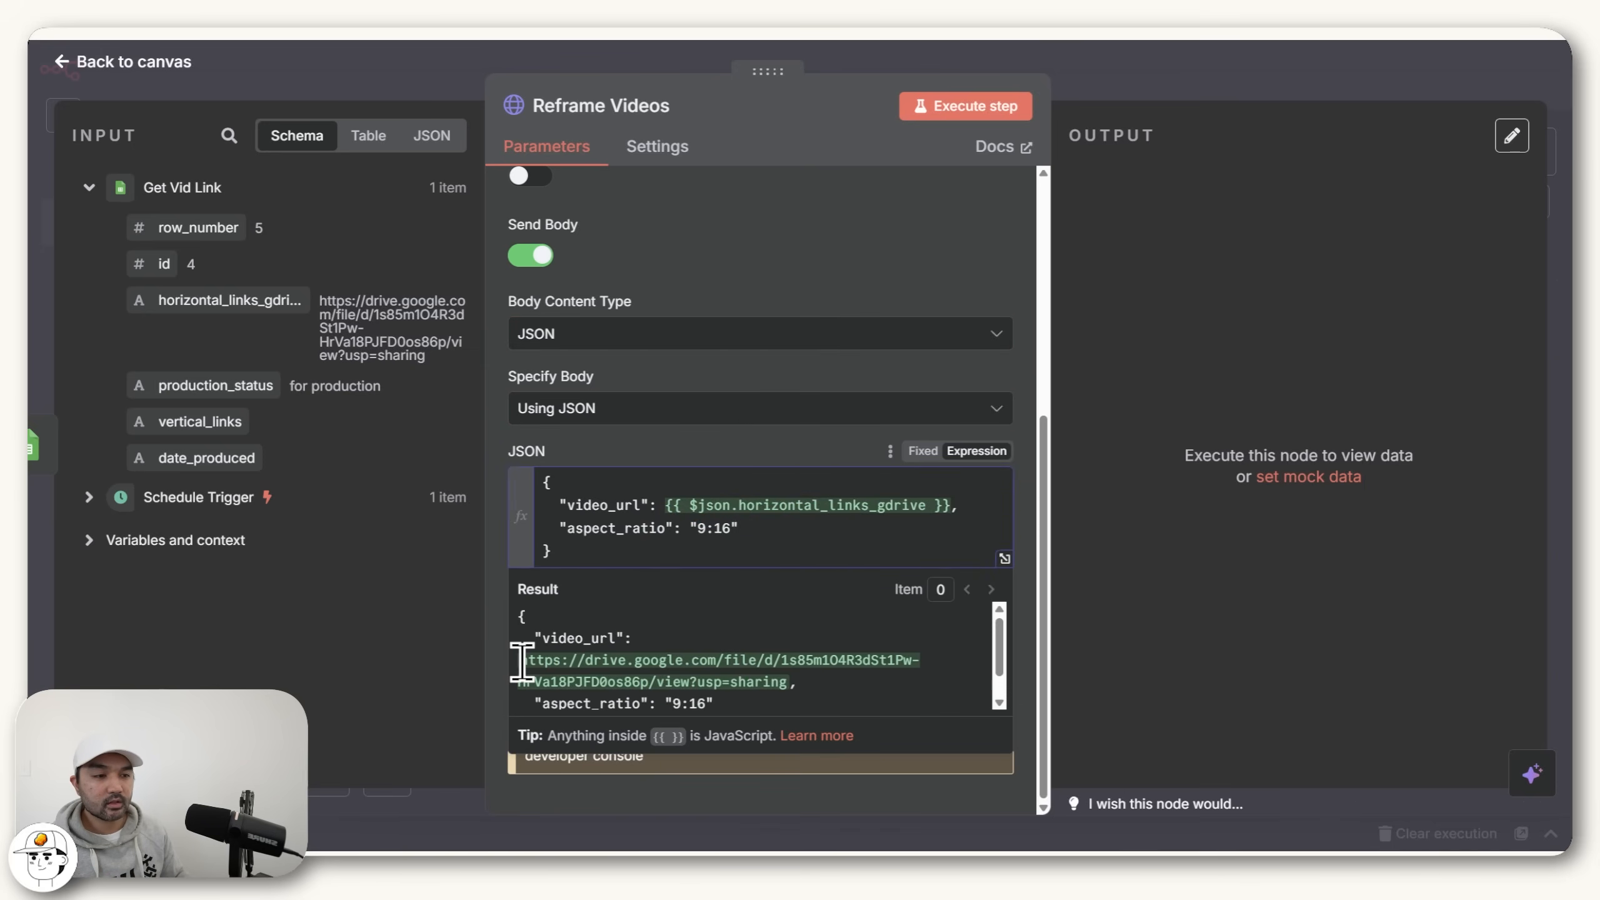
drag(521, 662, 785, 679)
click(824, 533)
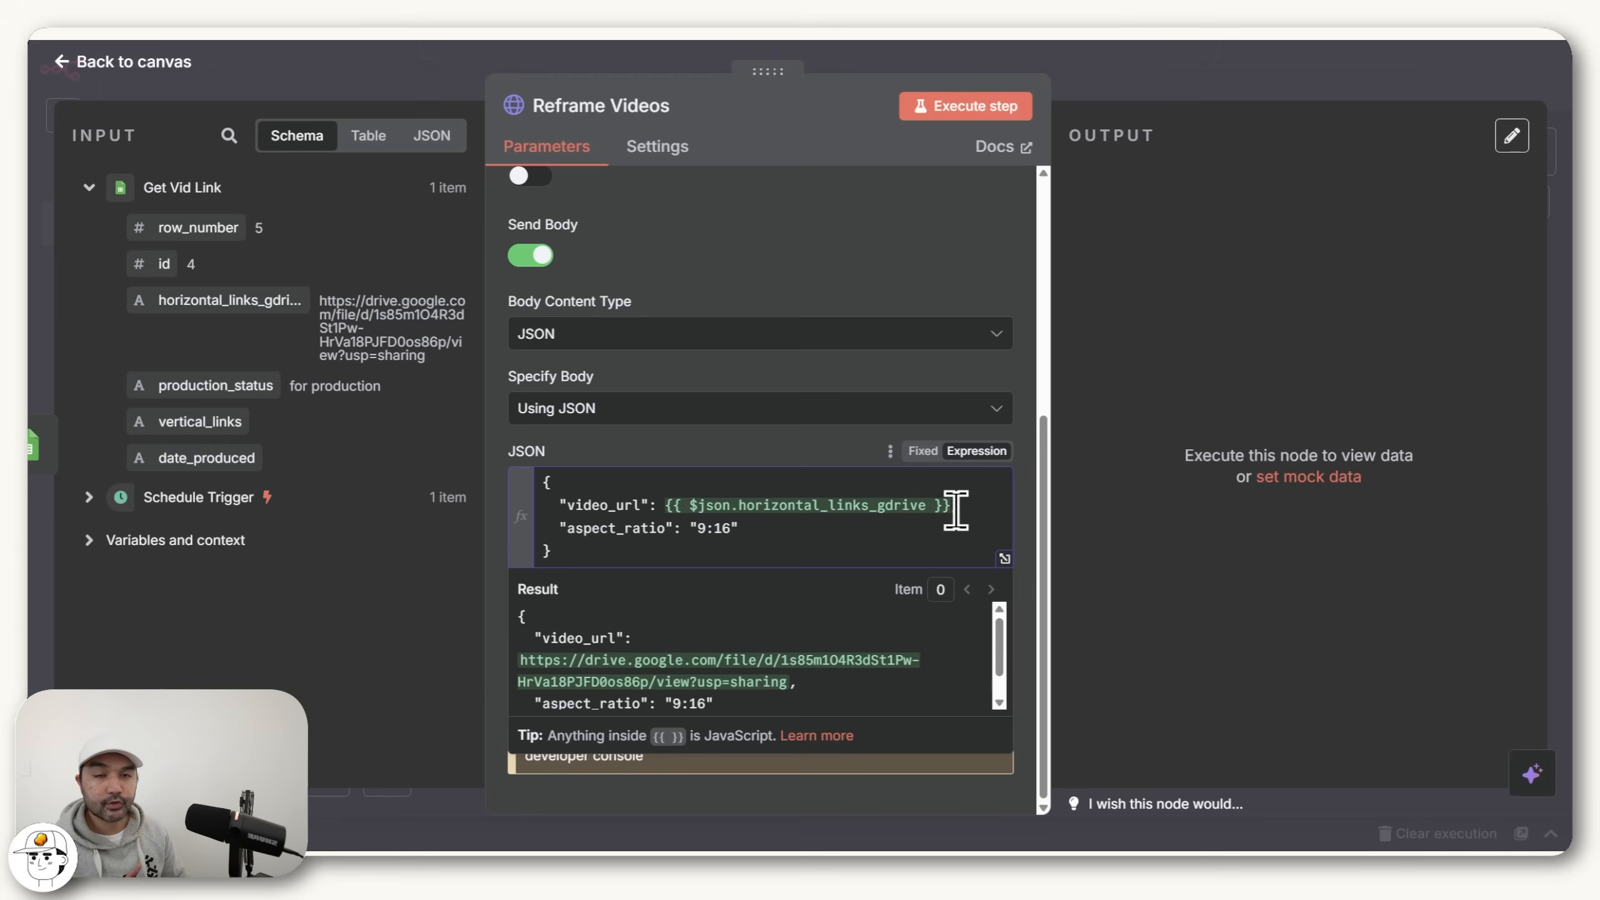
drag(951, 506, 671, 510)
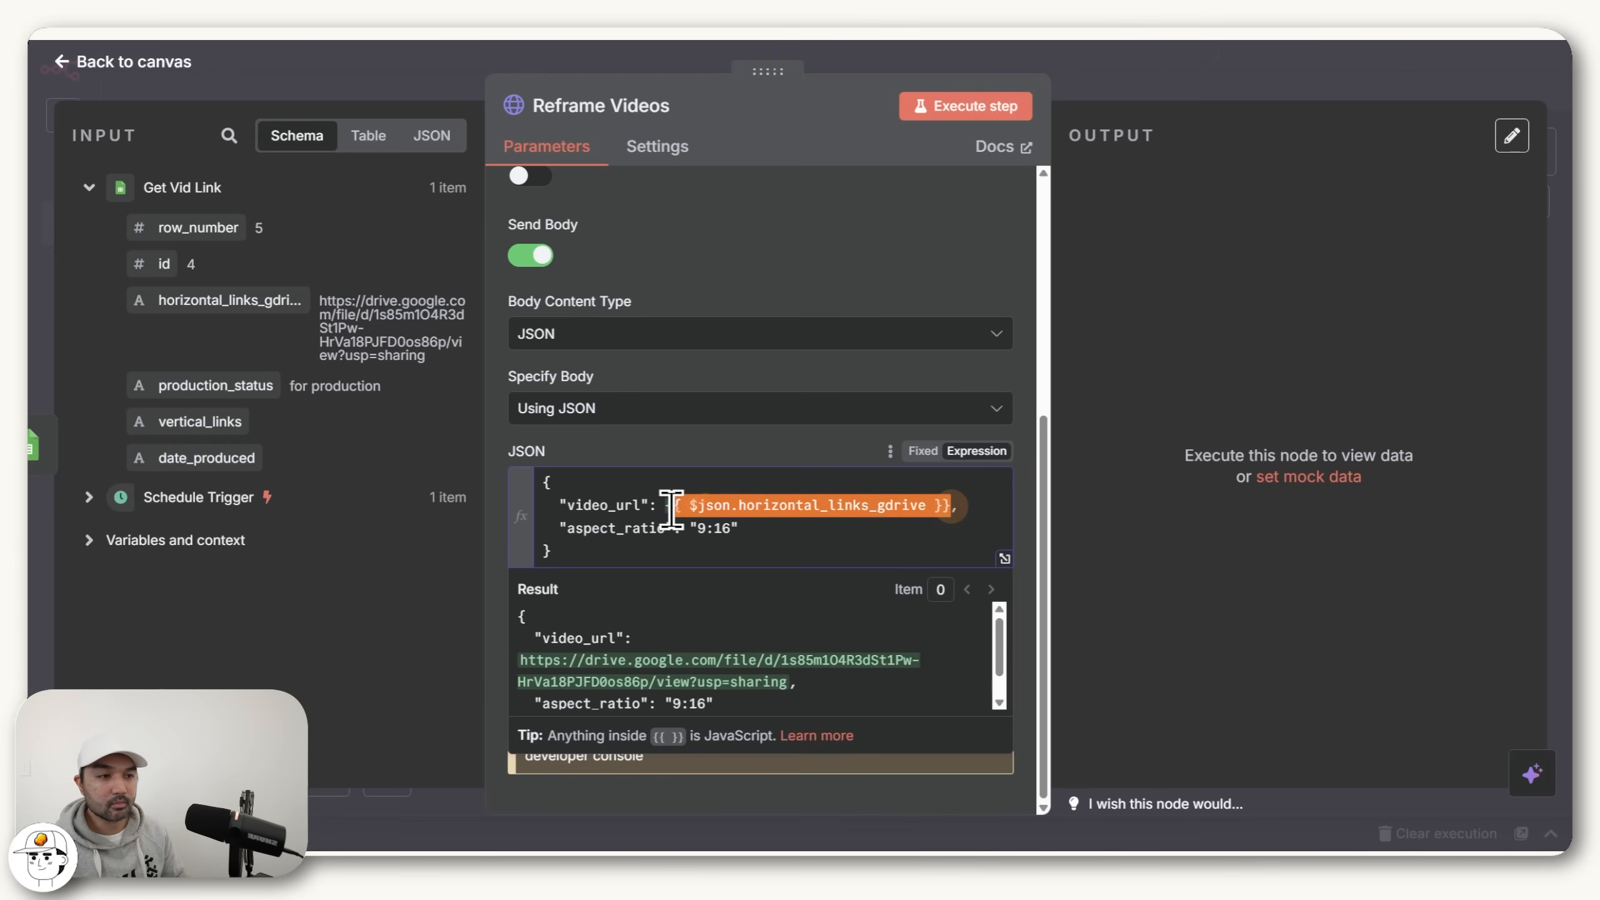
text(https://drive.google.com/uc?export=download&id={{ $json.horizontal_links_gdrive.split('/d/')[1].split('/')[0] }})
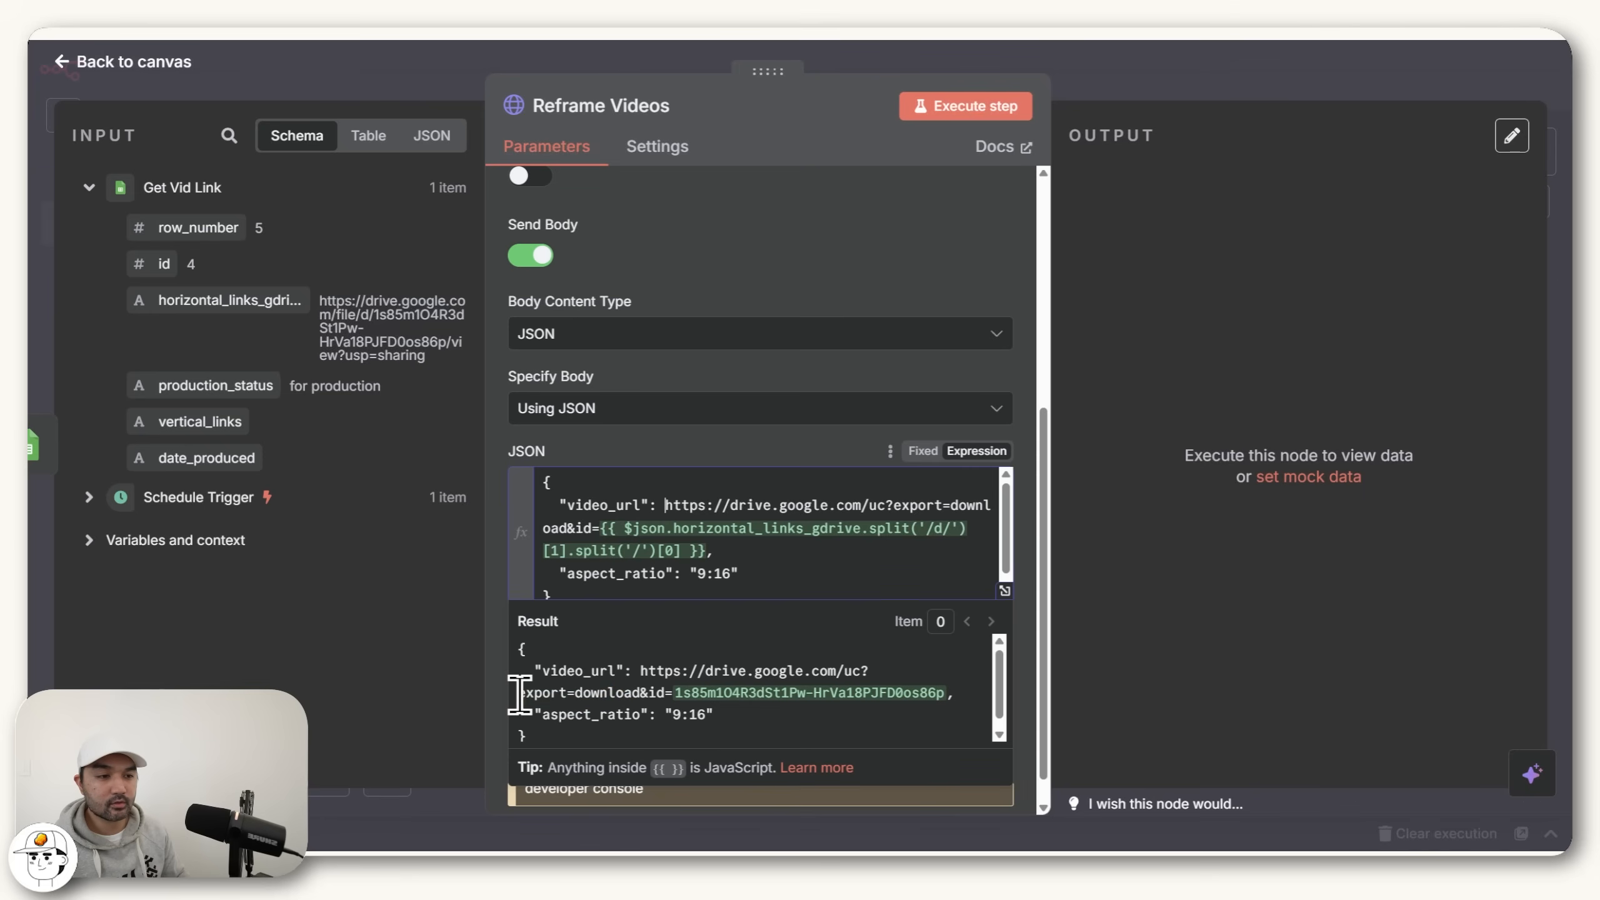
drag(519, 695, 931, 691)
click(641, 694)
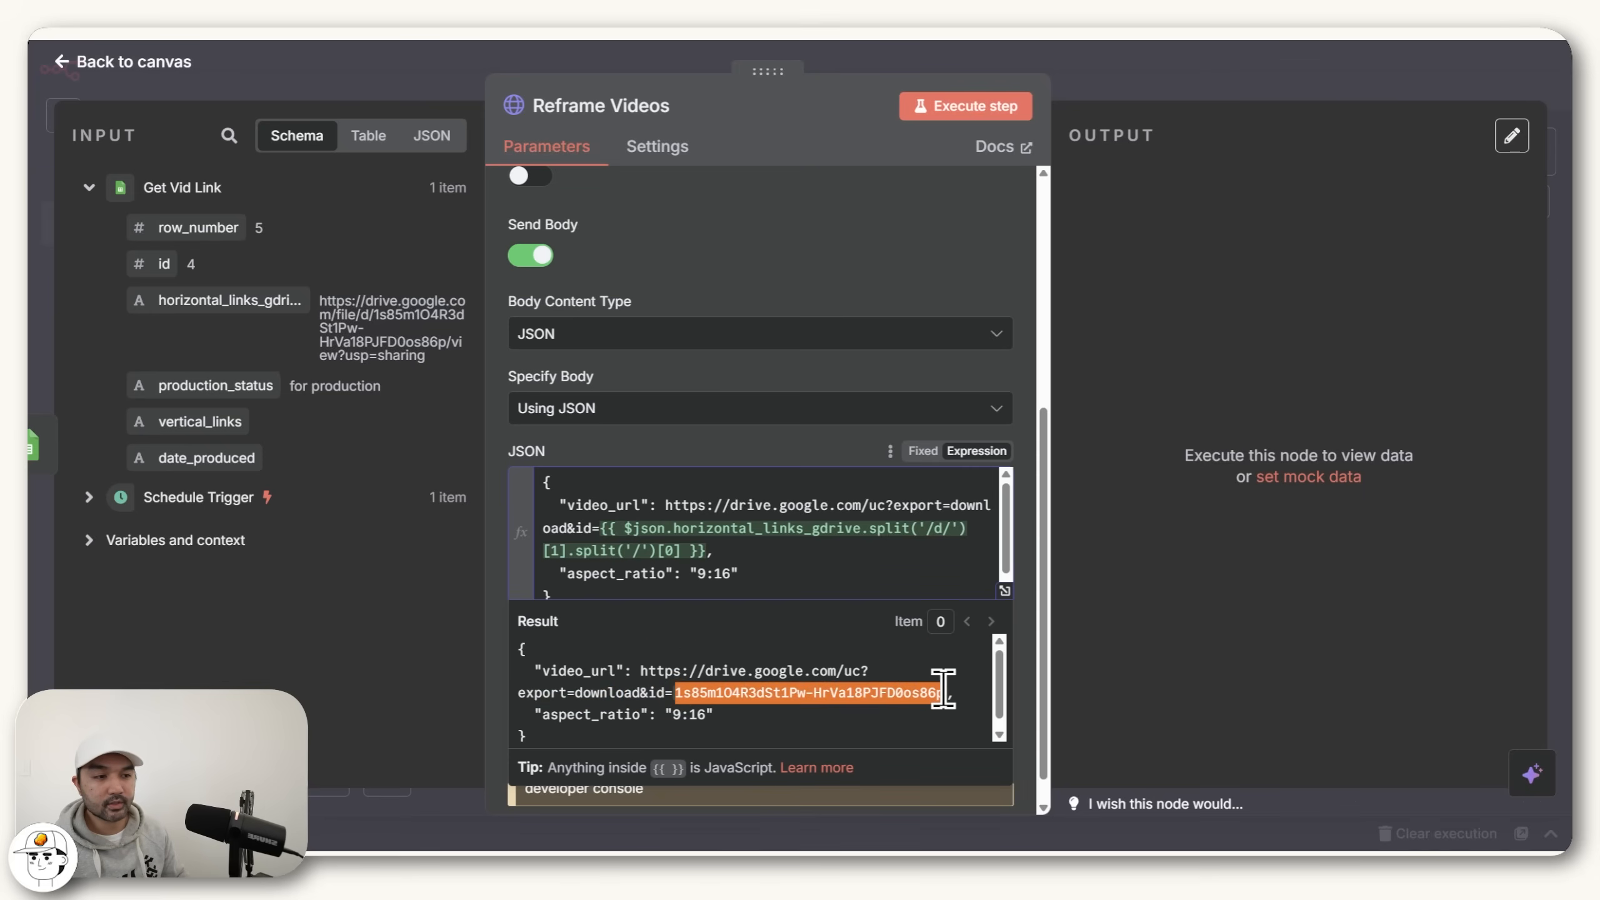
Step: Check the file ID part of the source Drive link and enclose the video_url value in double quotes
click(364, 296)
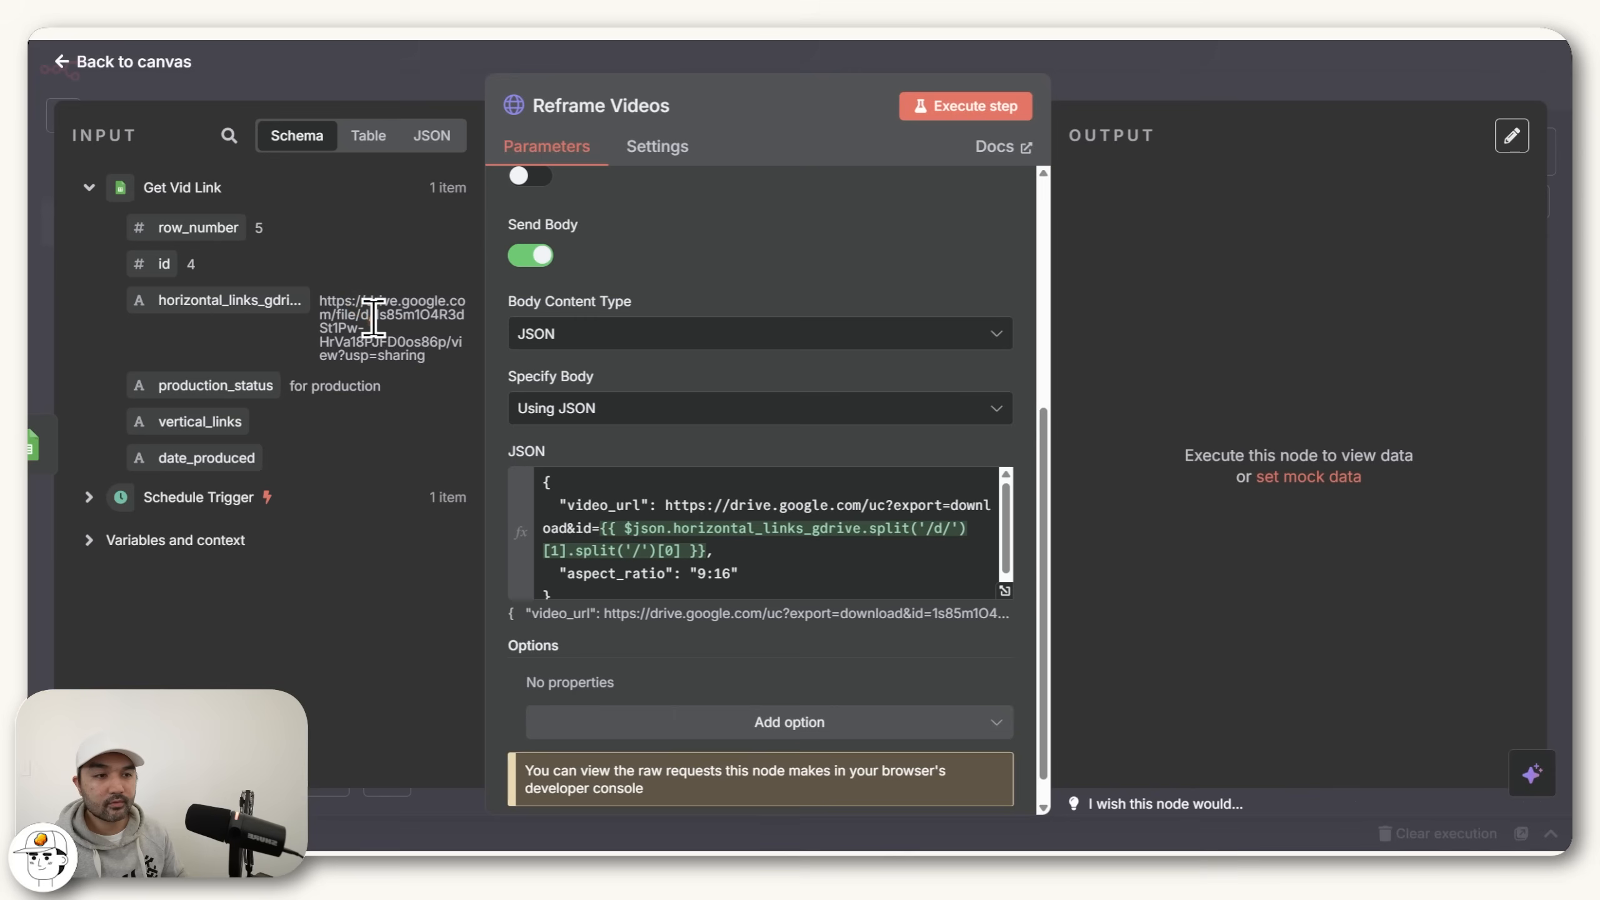
drag(374, 318, 450, 341)
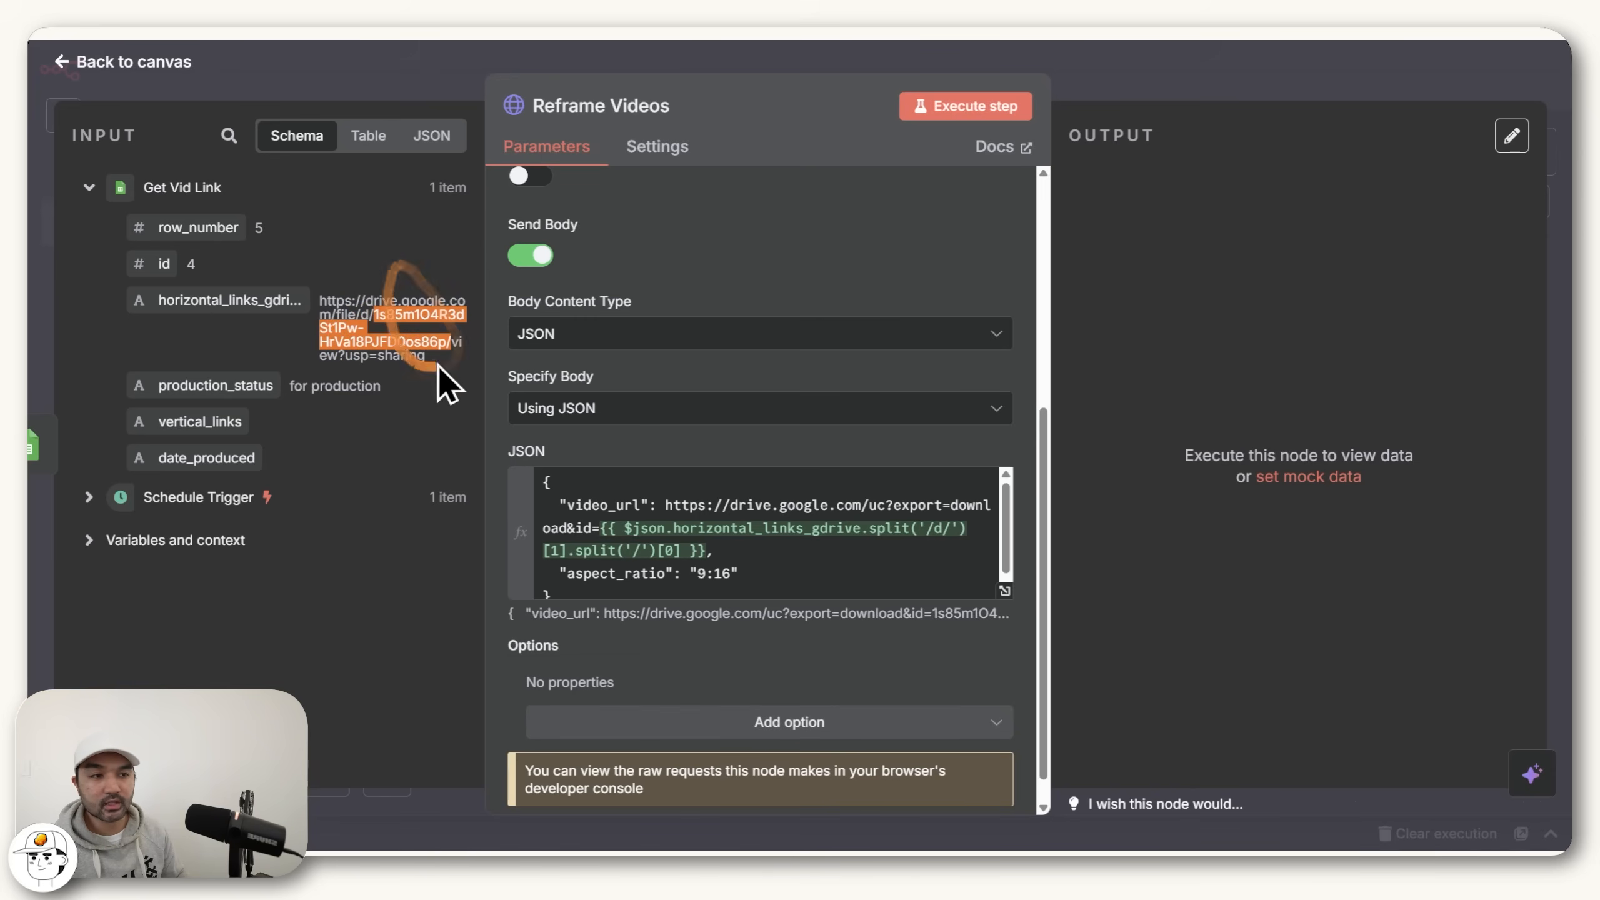
click(677, 539)
click(342, 336)
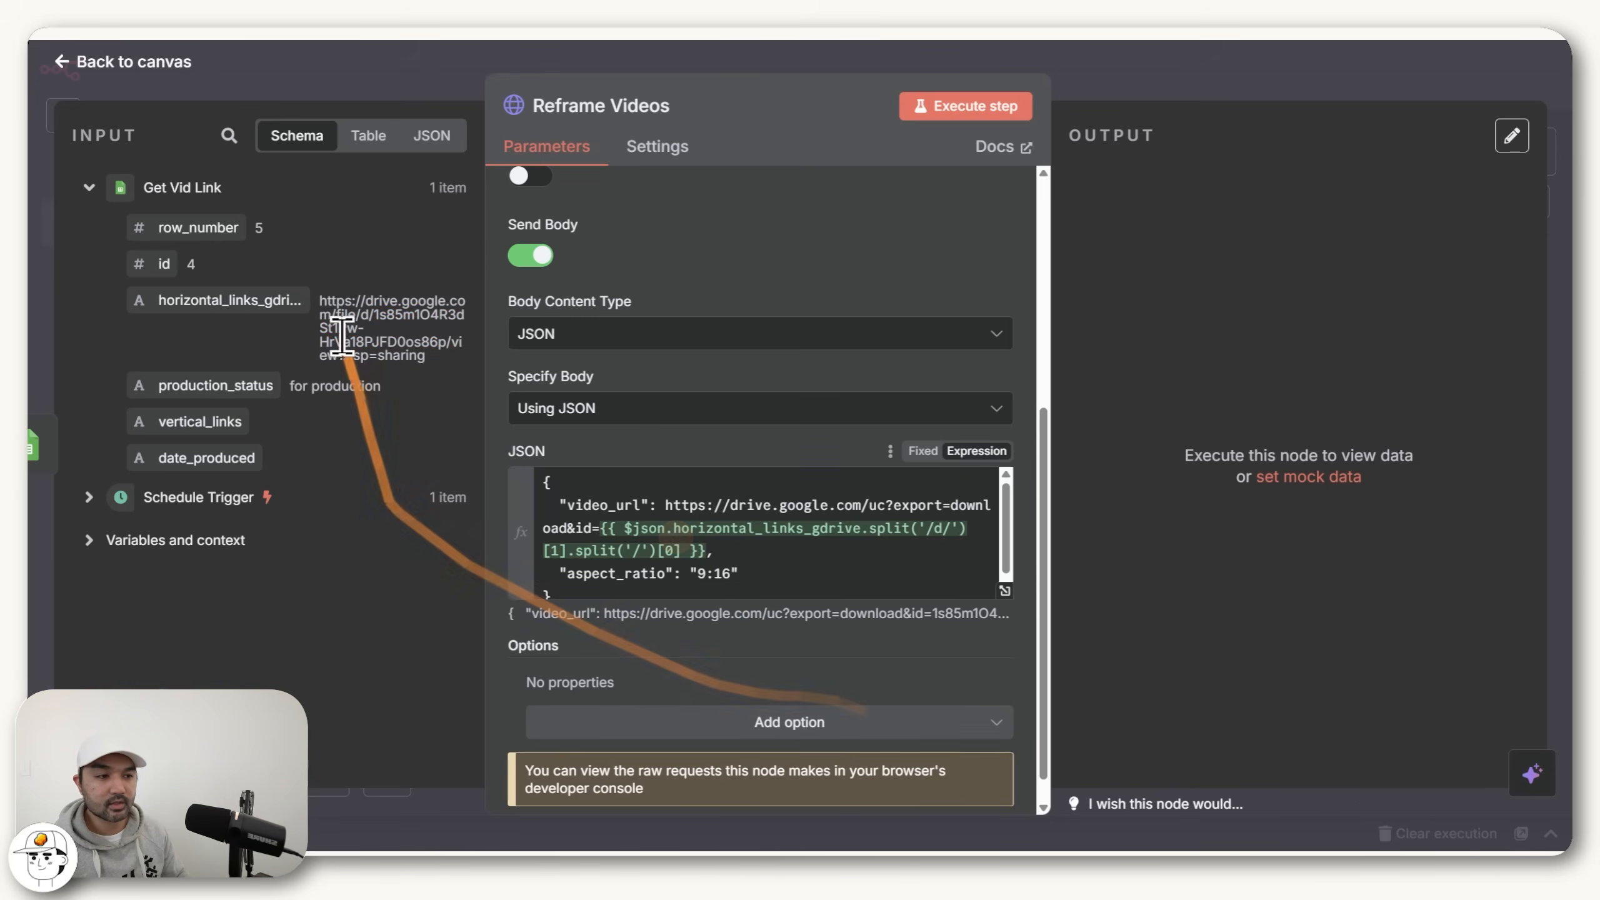
click(666, 505)
text(")
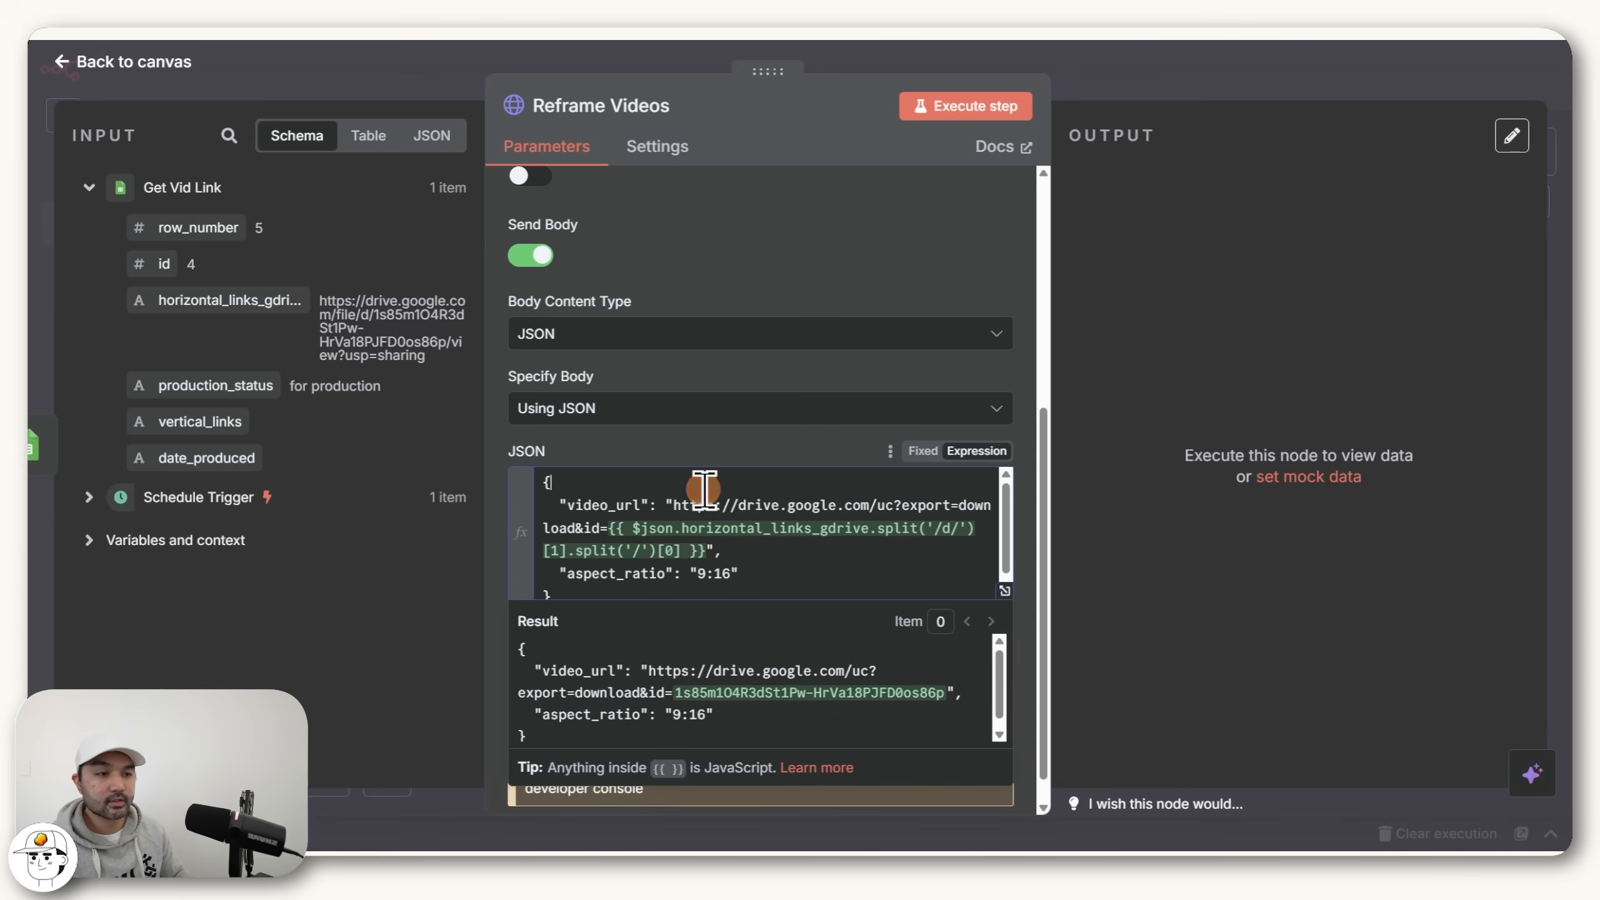
Step: Execute the Reframe Videos node without authentication as a test and read its output
click(746, 552)
click(770, 445)
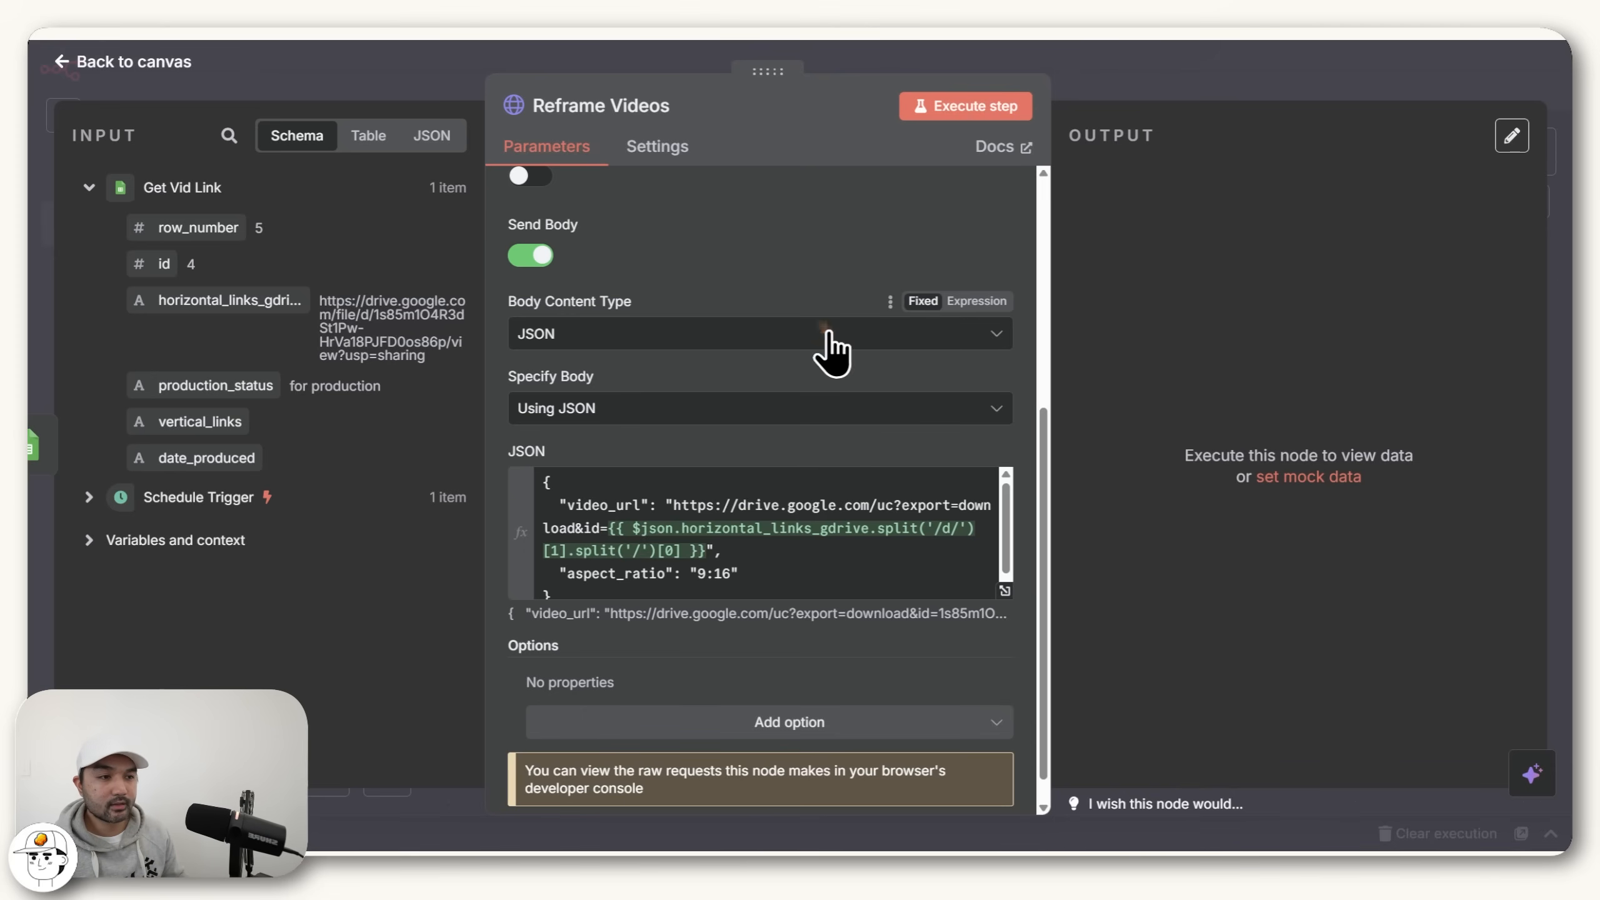
scroll(841, 586, up, 6)
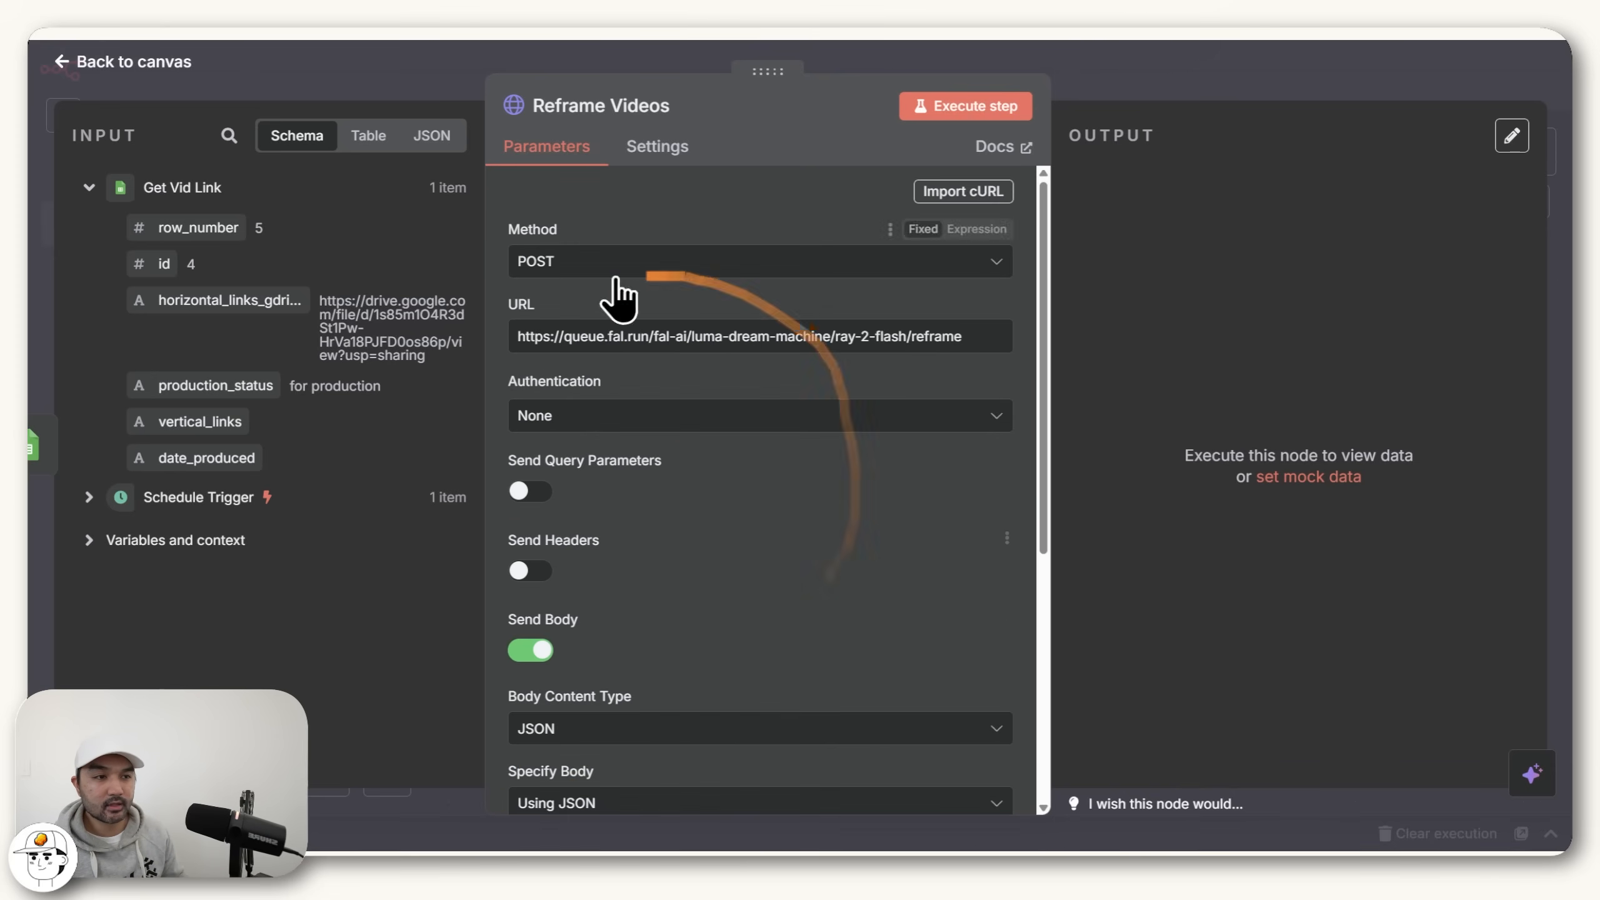
click(954, 108)
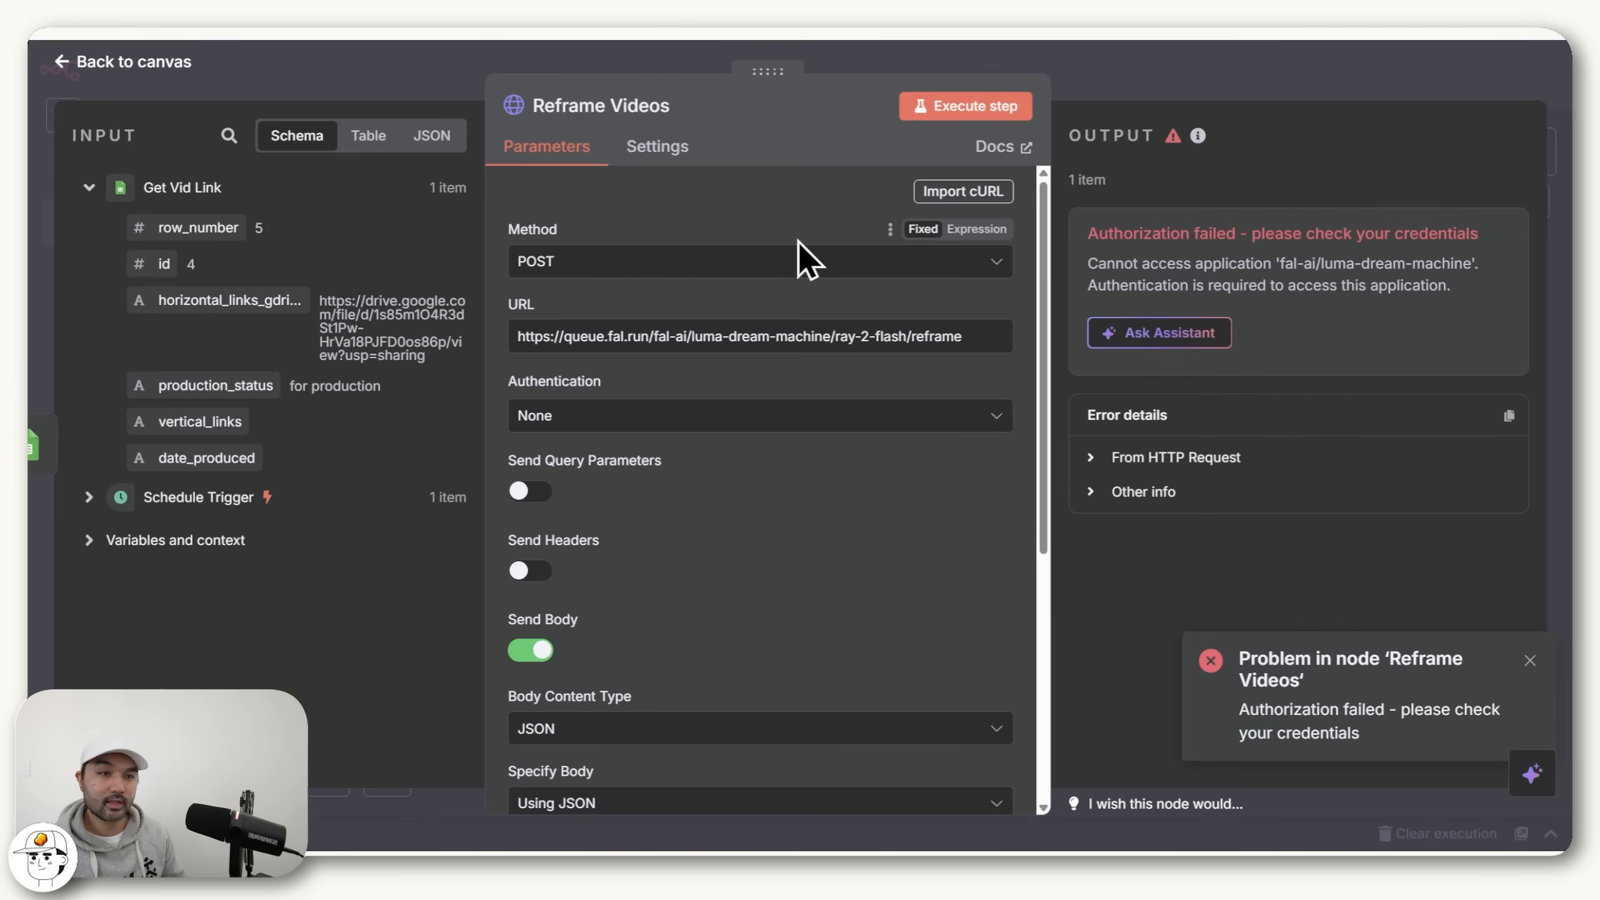
drag(1093, 233, 1169, 236)
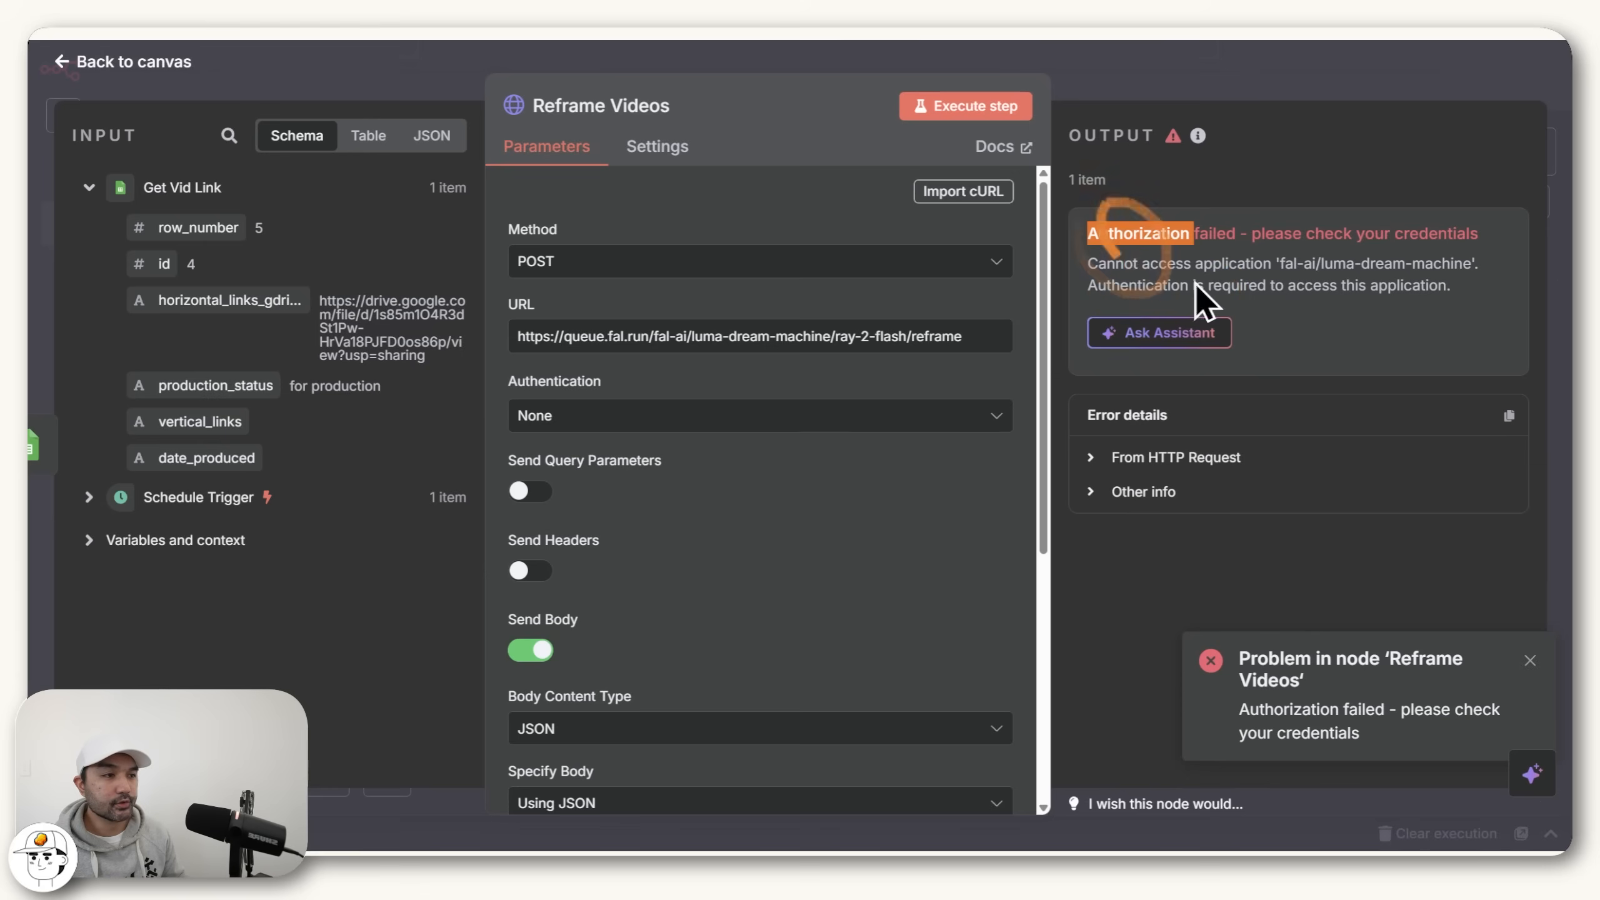
Step: Set the node's Authentication to Generic Credential Type and its Generic Auth Type to Header Auth
click(573, 416)
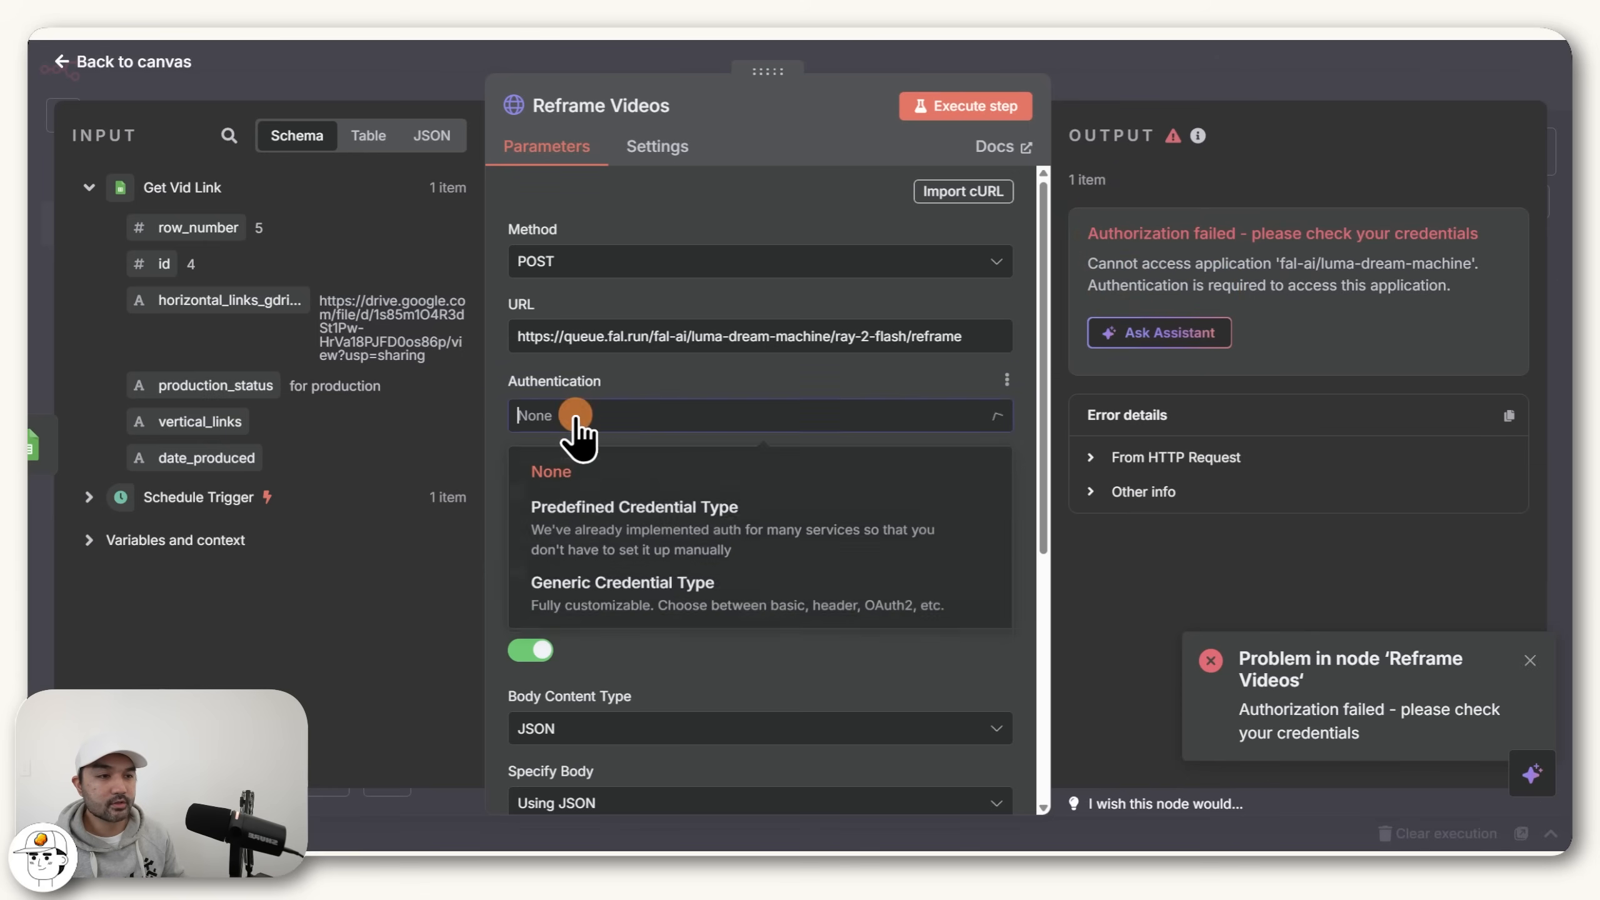
click(605, 599)
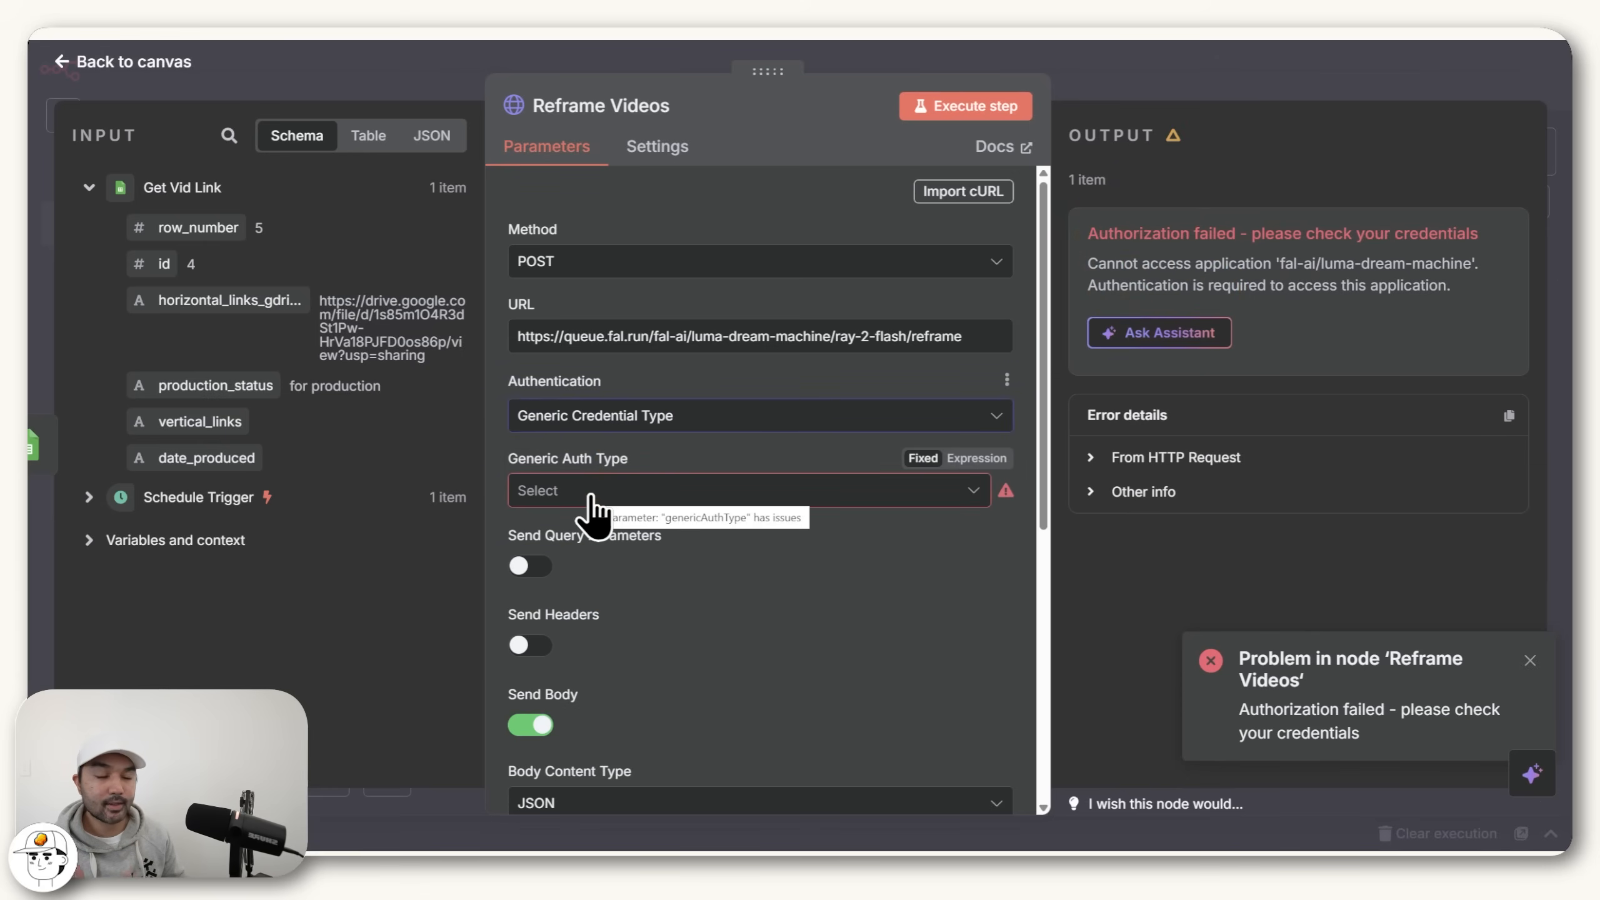
click(589, 495)
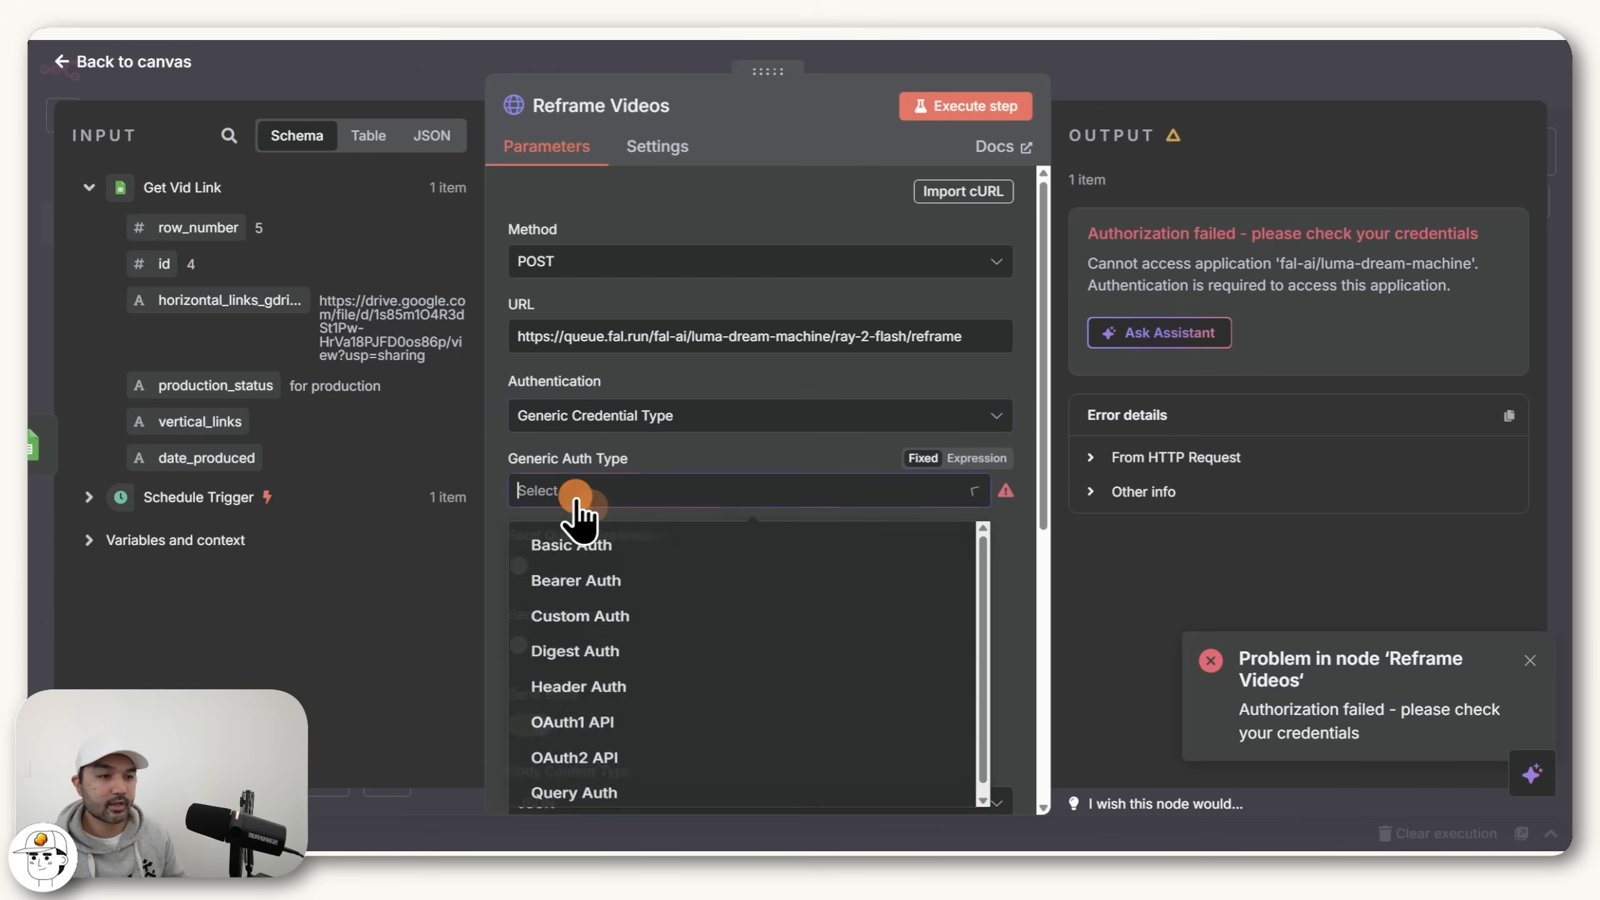
click(612, 705)
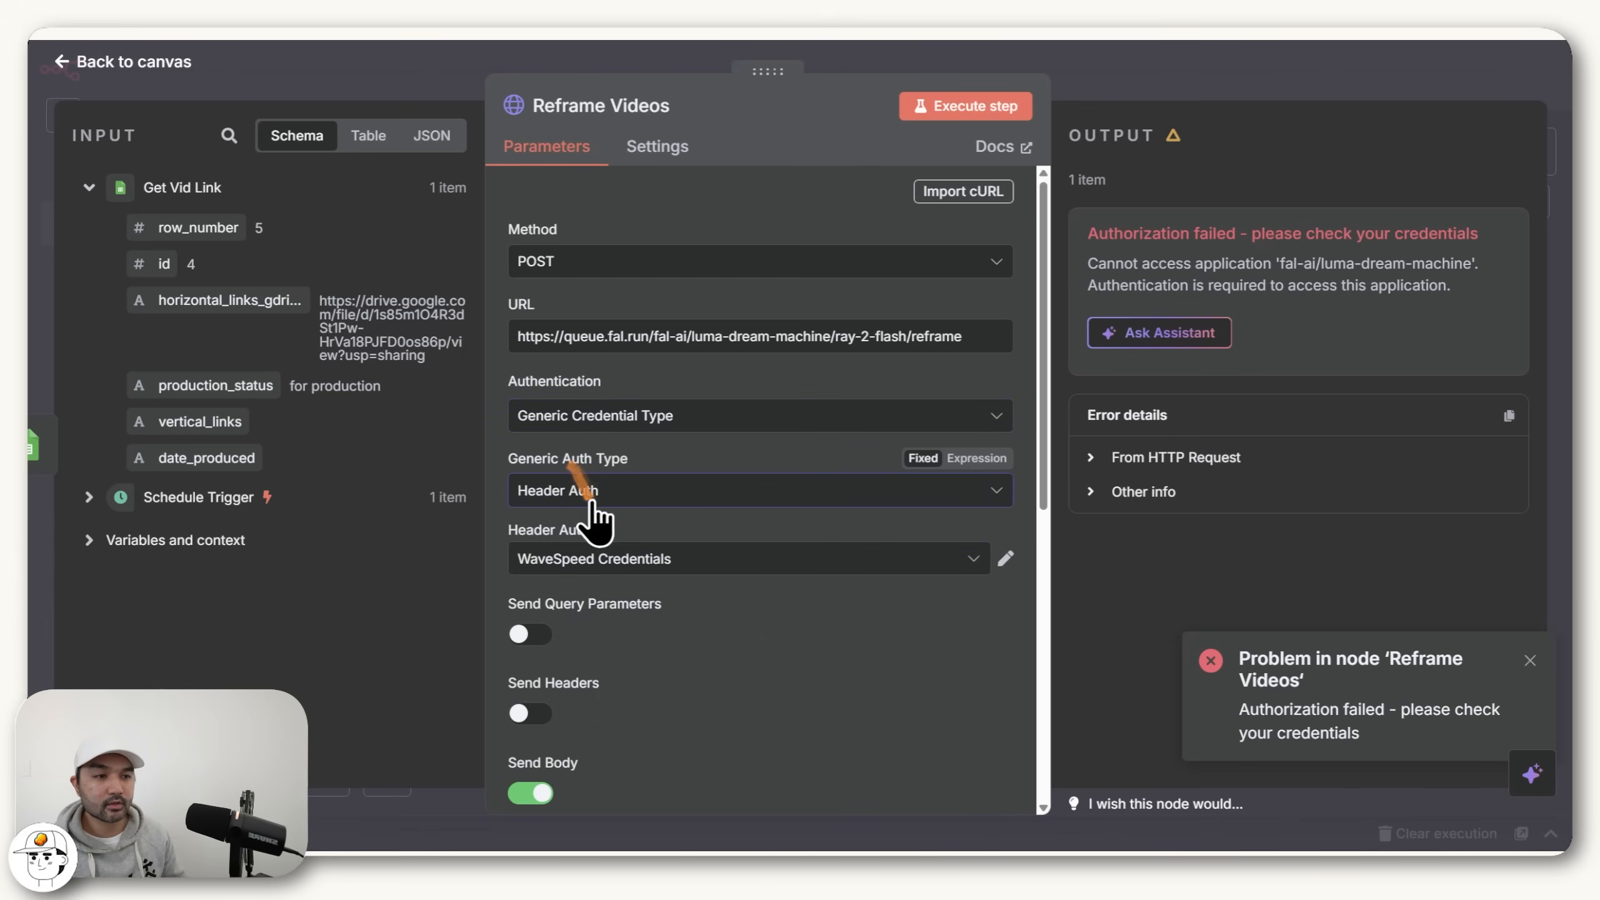
Step: Create a new Header Auth credential for the node and name it Fal AI Credential
click(570, 561)
scroll(650, 204, up, 5)
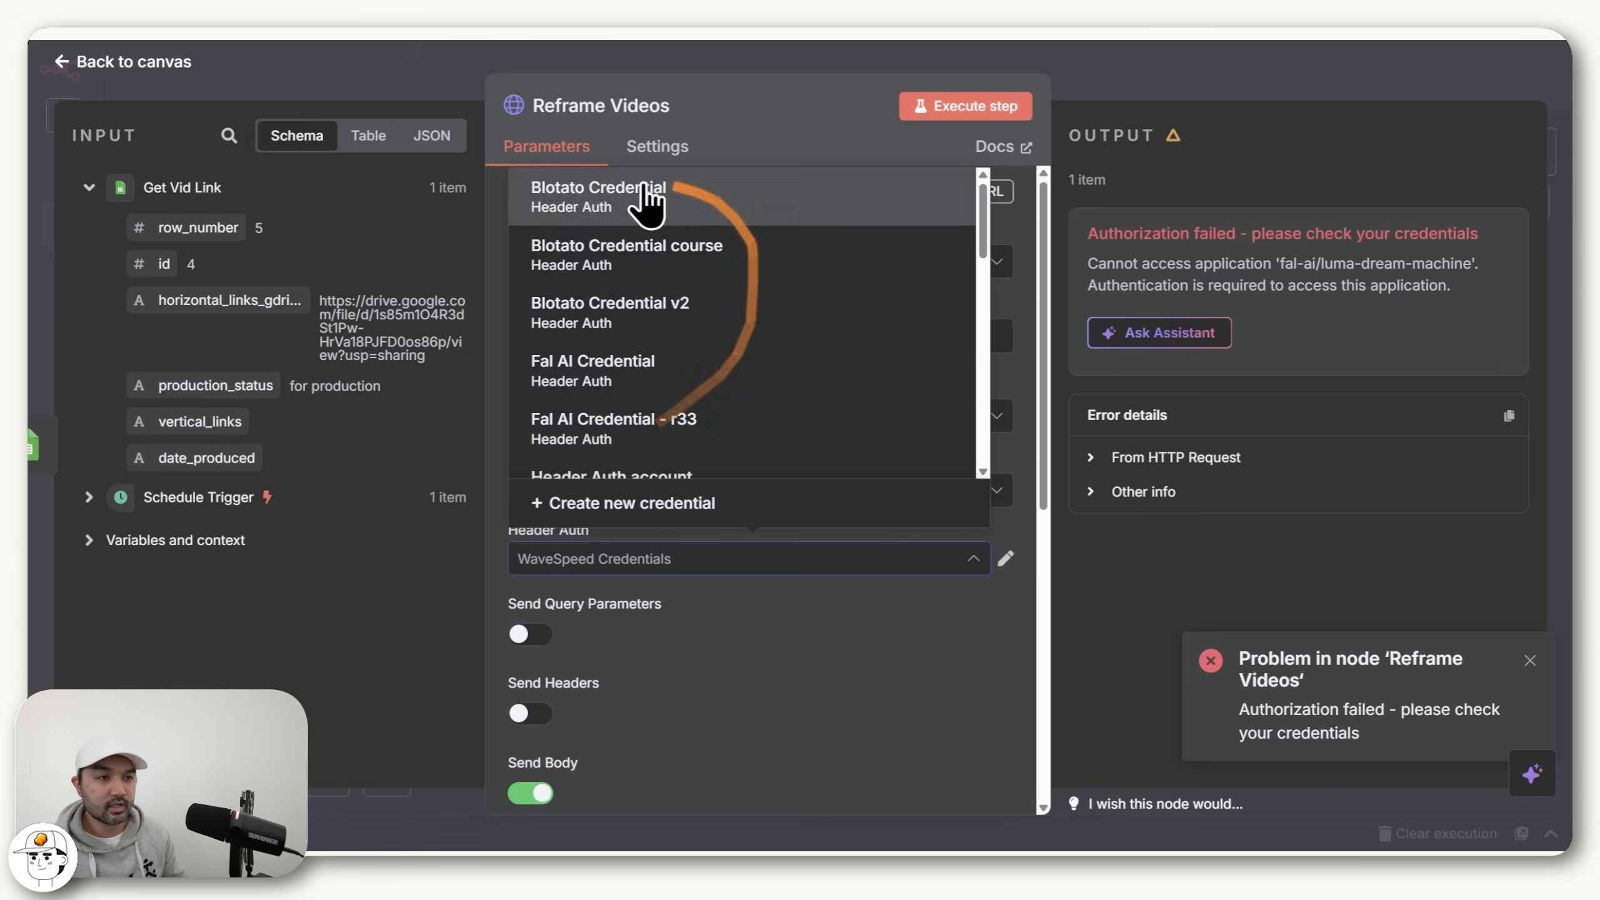
scroll(671, 418, down, 2)
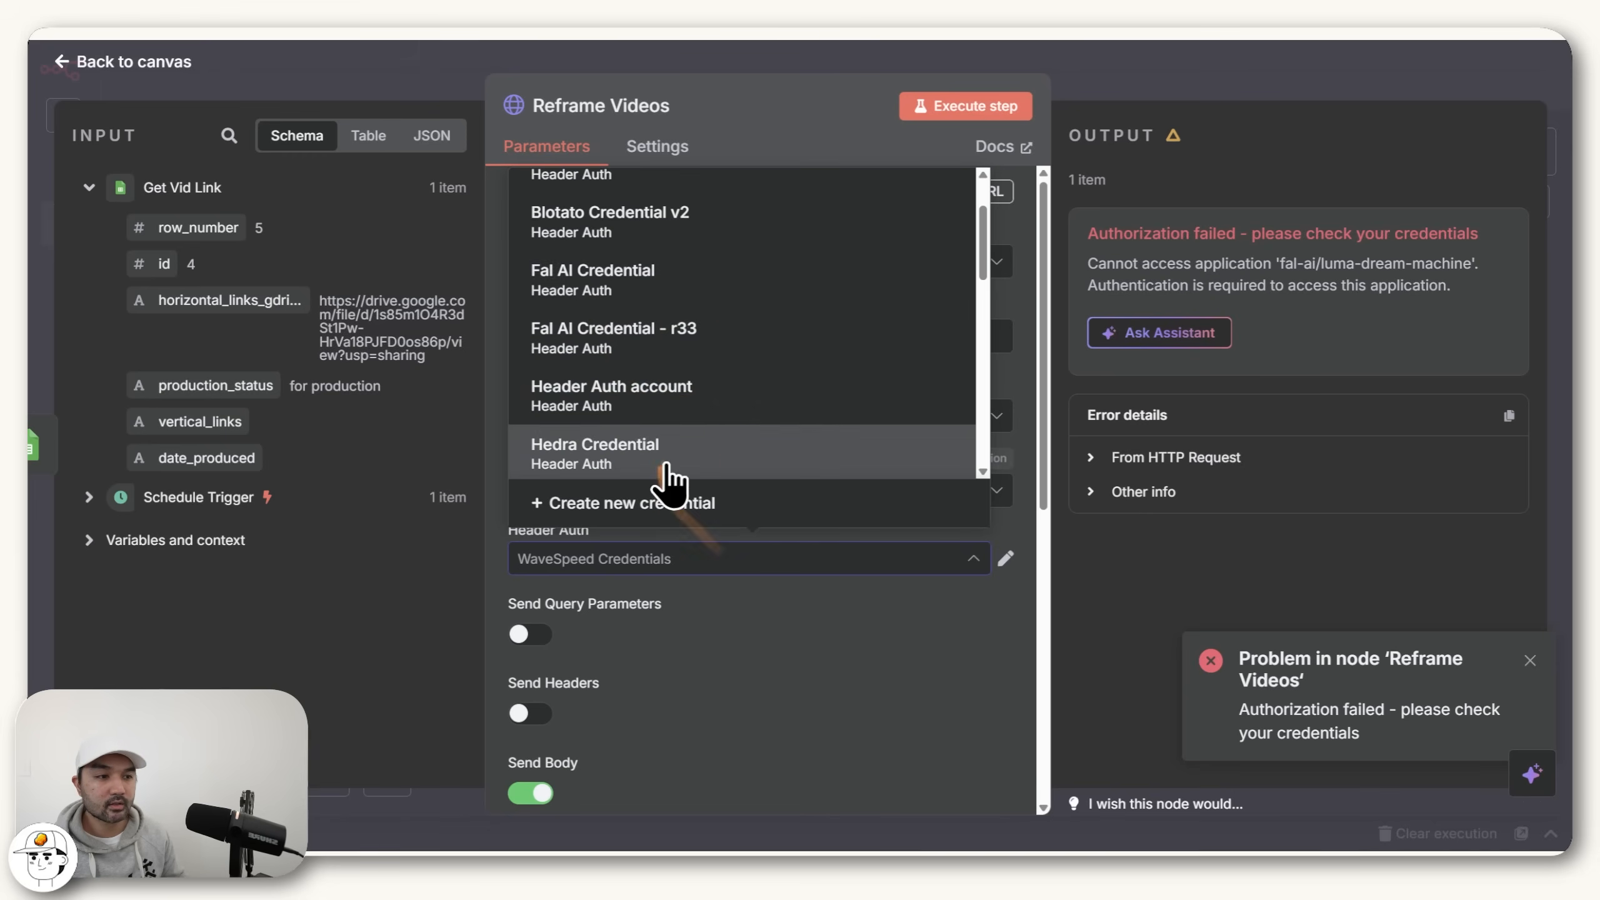
click(663, 502)
click(443, 130)
text(Fal AI Cre)
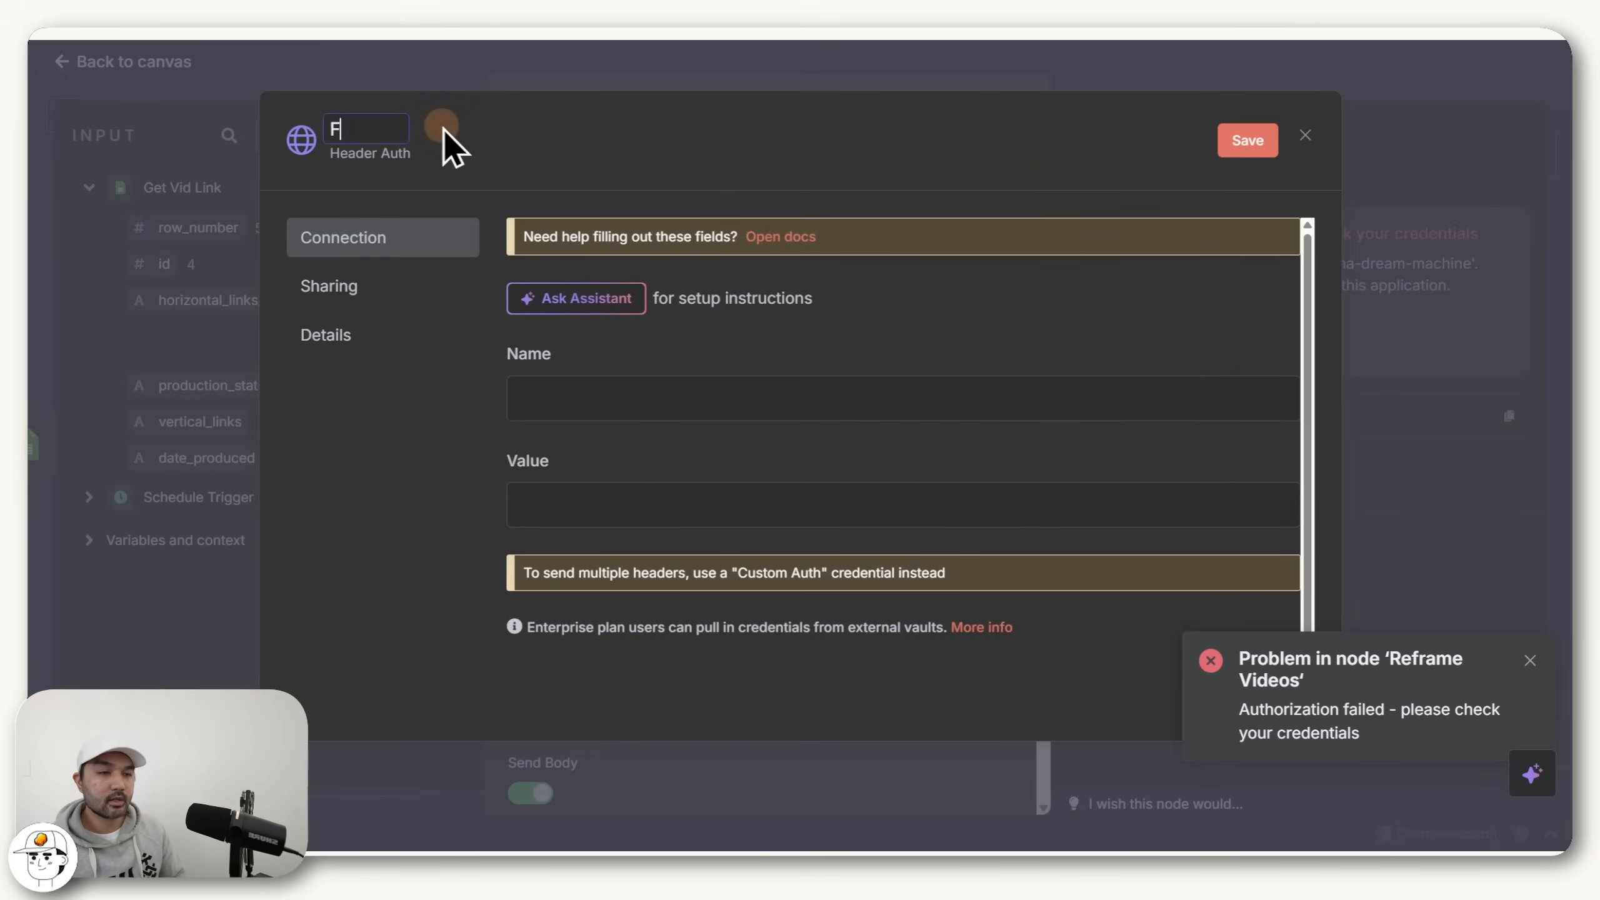
text(dential)
Step: Switch to fal's ray-2-flash/reframe page, open its API documentation and examine the authorization header in the submit request example
click(617, 366)
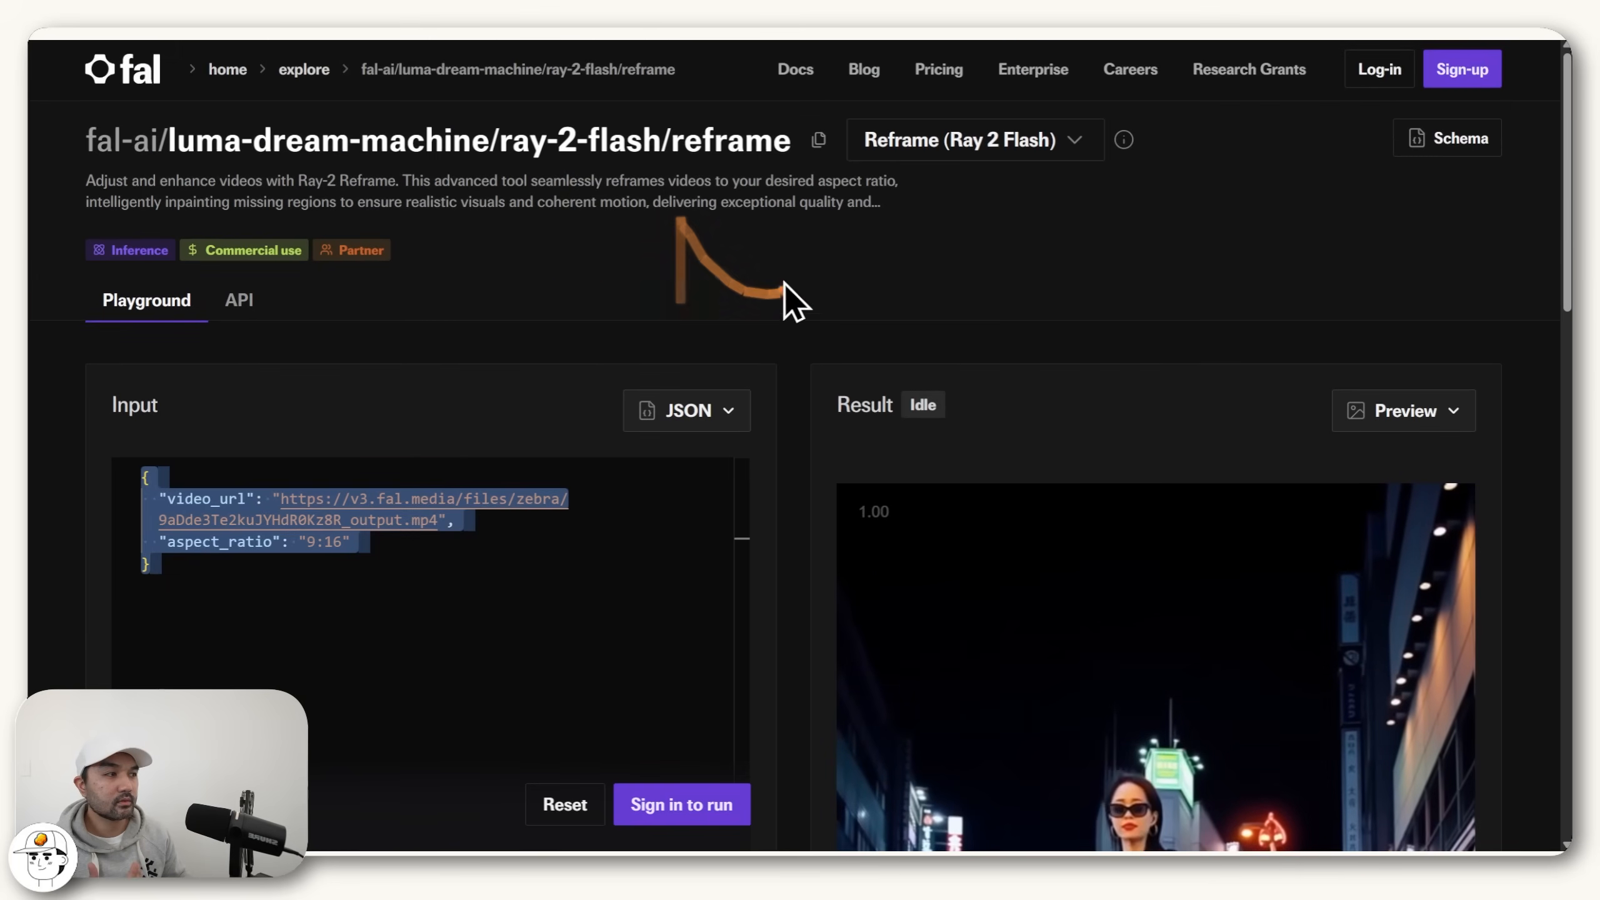
click(241, 301)
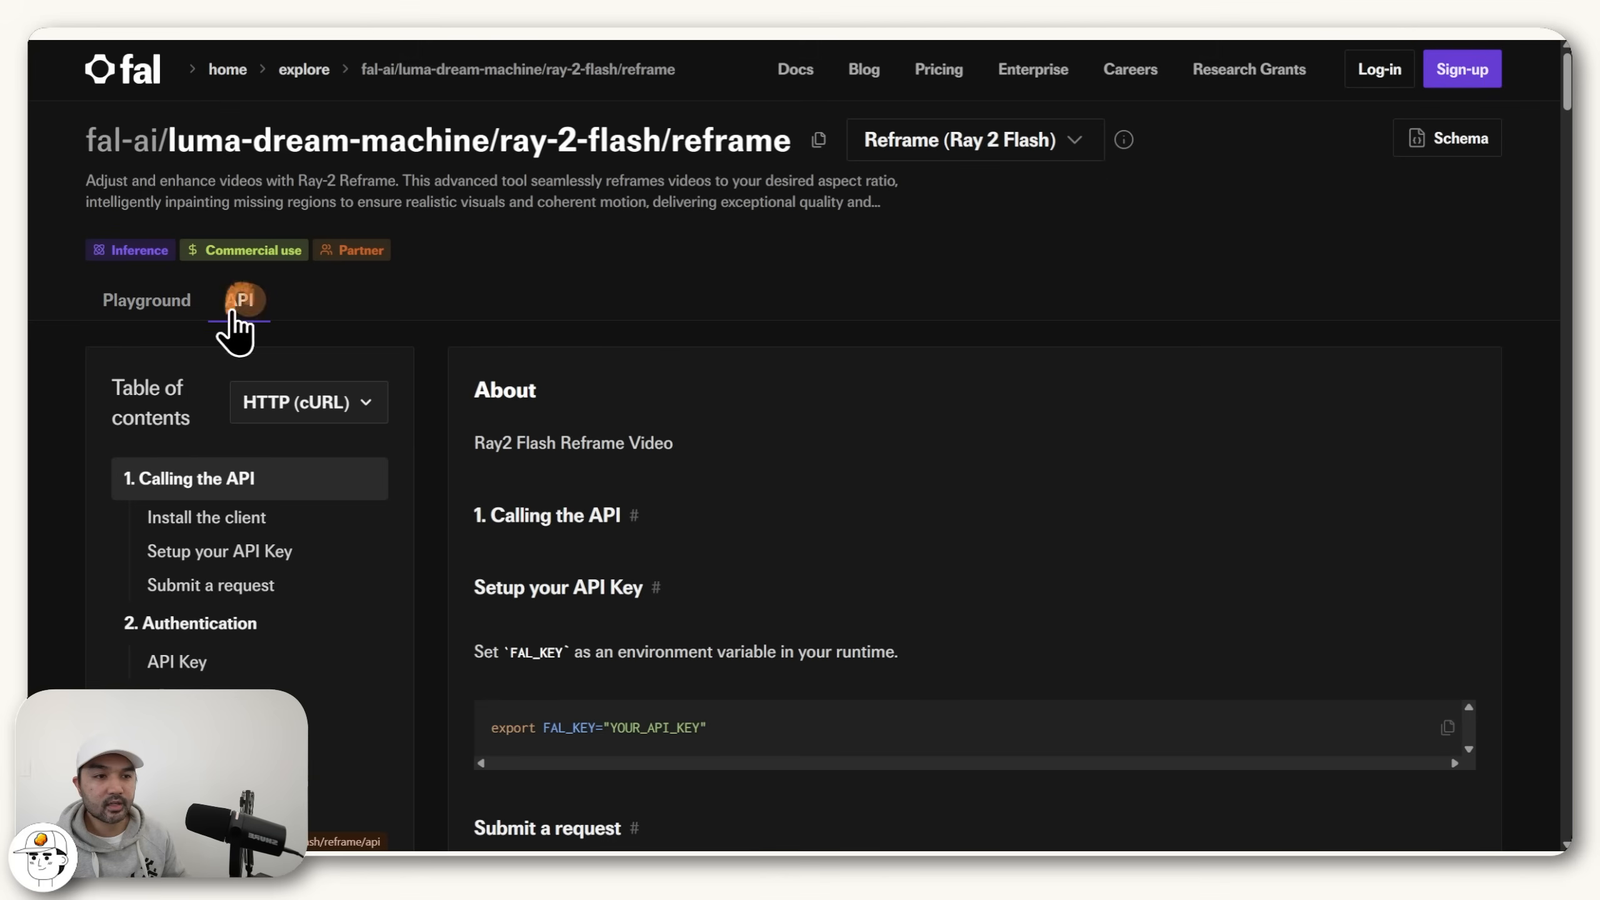
scroll(731, 375, down, 8)
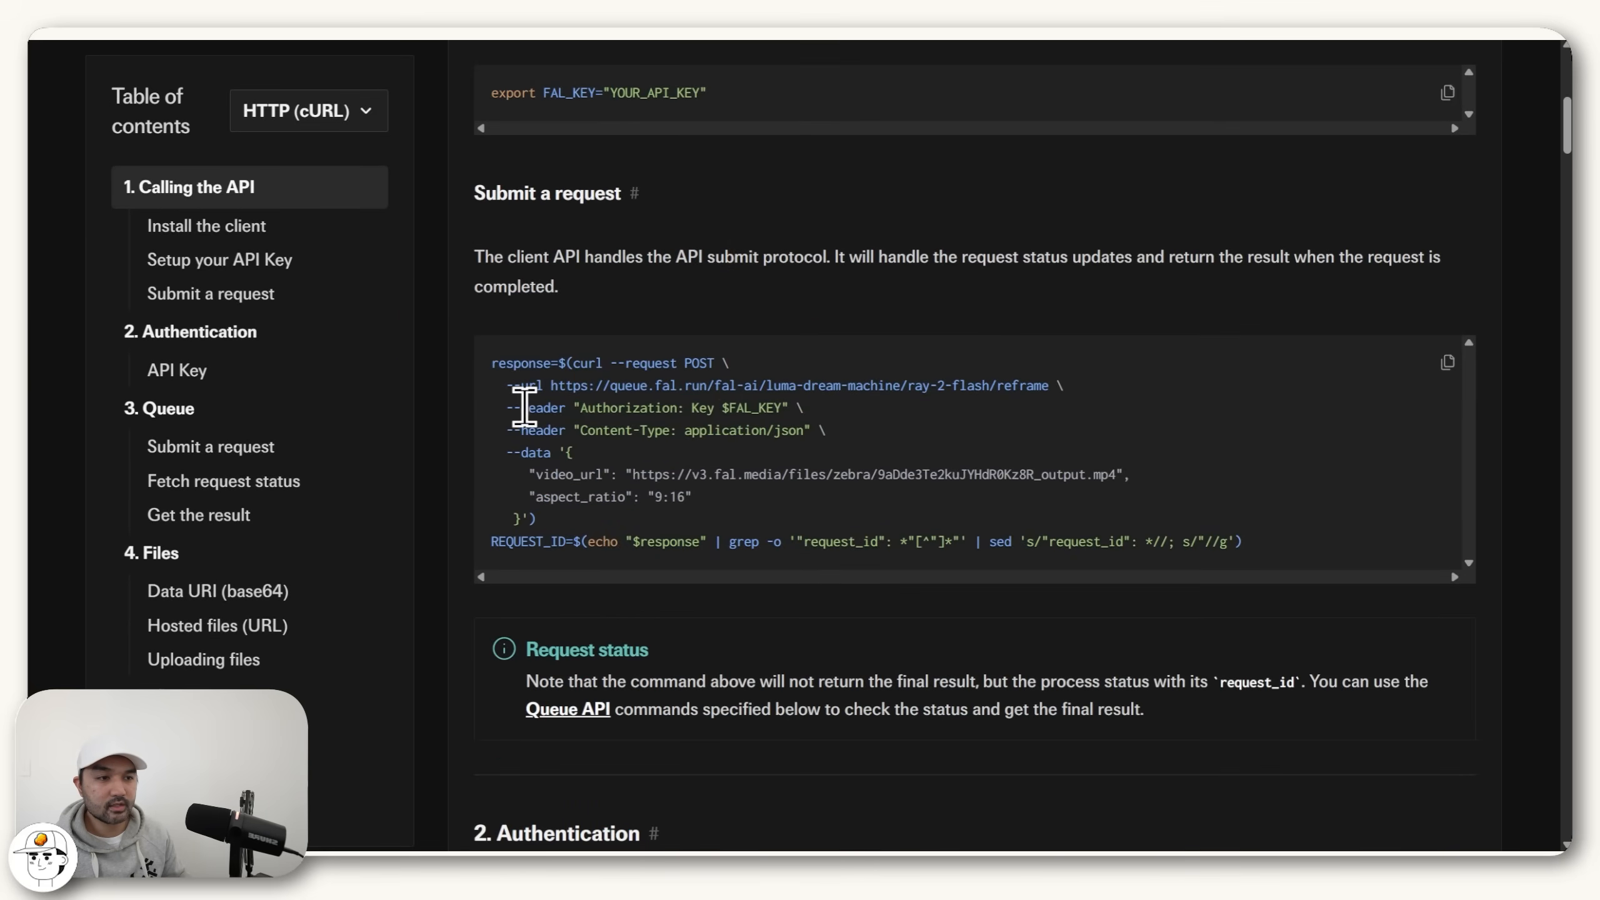
drag(523, 407, 828, 414)
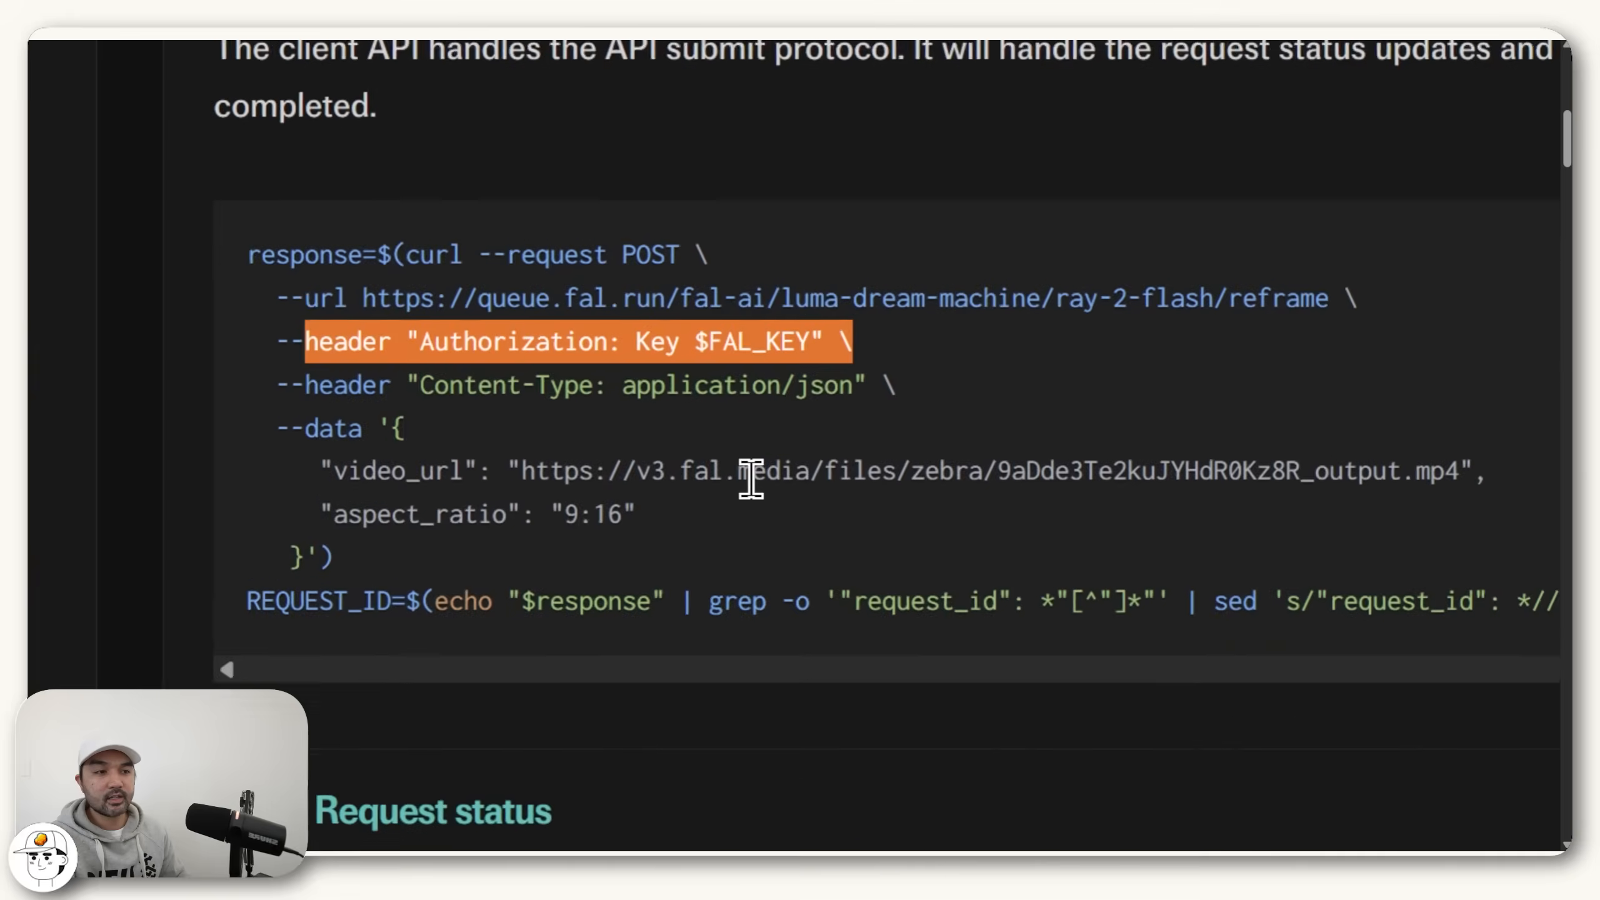
drag(407, 335, 829, 341)
click(639, 334)
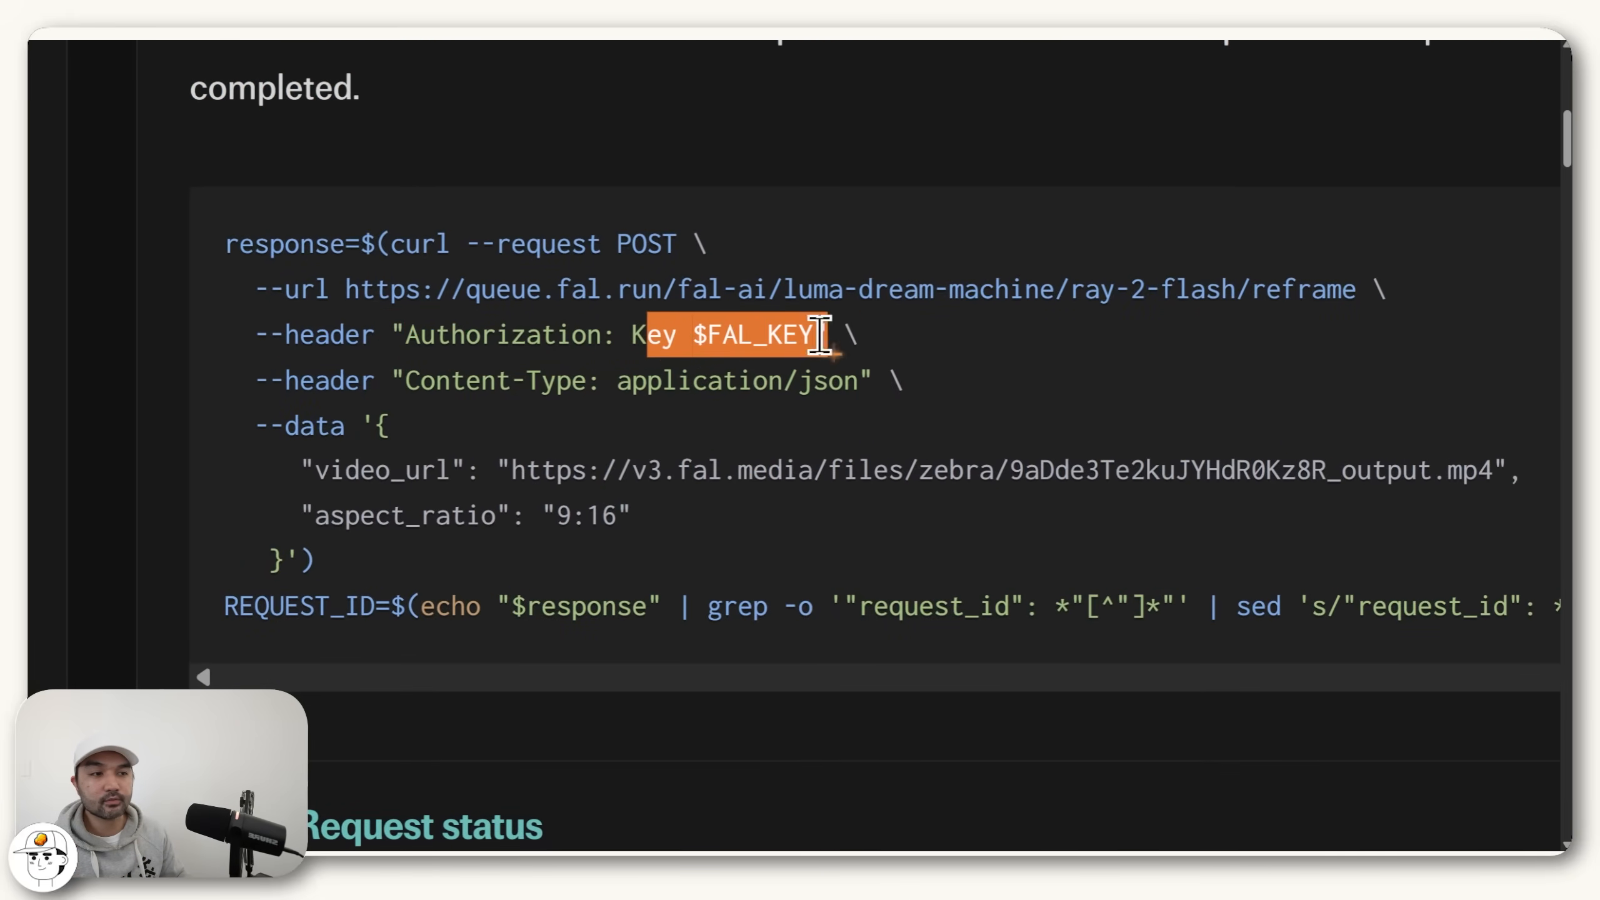
Step: Copy the header name Authorization from the fal request example into the new credential's Name field
double_click(457, 335)
key(ctrl+c)
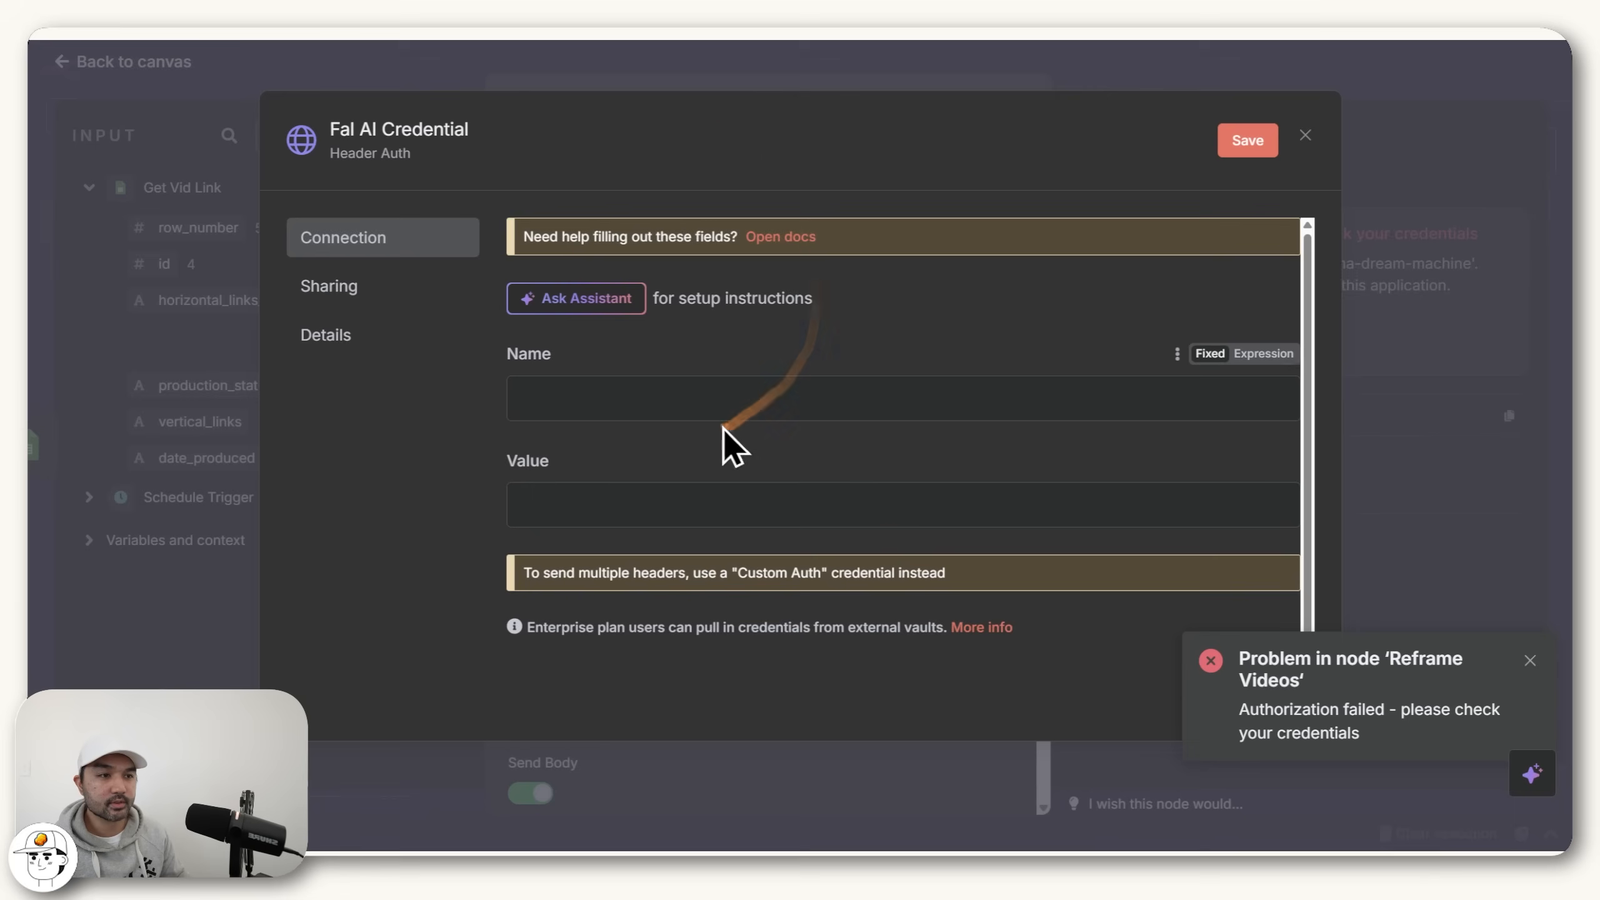
click(685, 401)
key(ctrl+v)
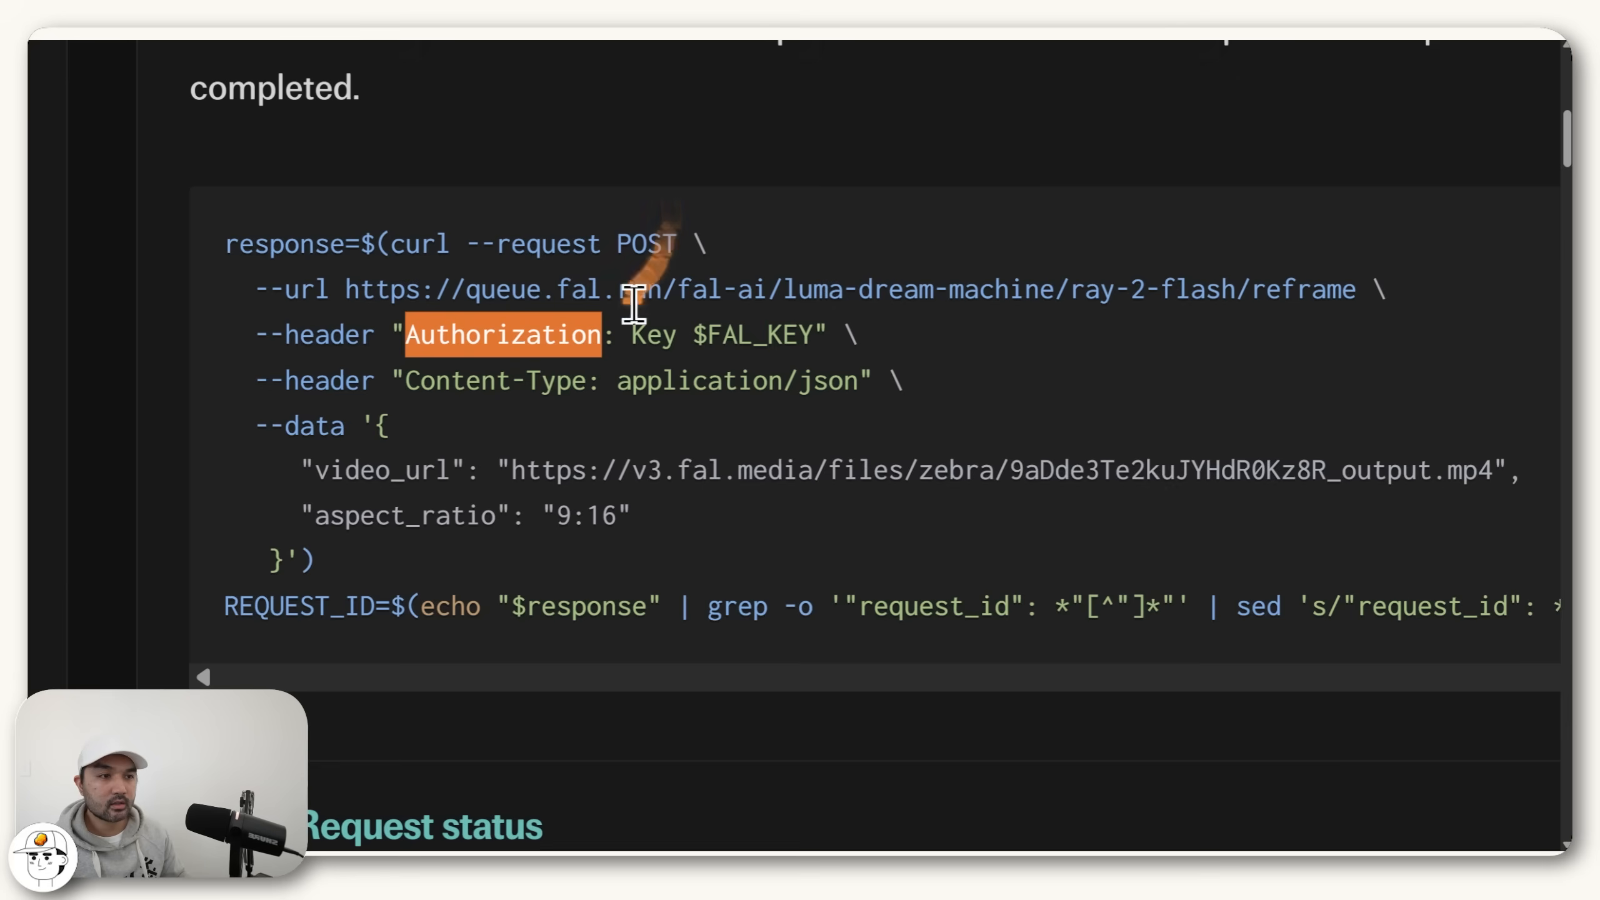
Step: Copy Key $FAL_KEY from the fal request example into the credential's Value field and set that field to Expression
mouse_move(632, 334)
mouse_down()
mouse_move(812, 333)
mouse_move(714, 168)
mouse_up()
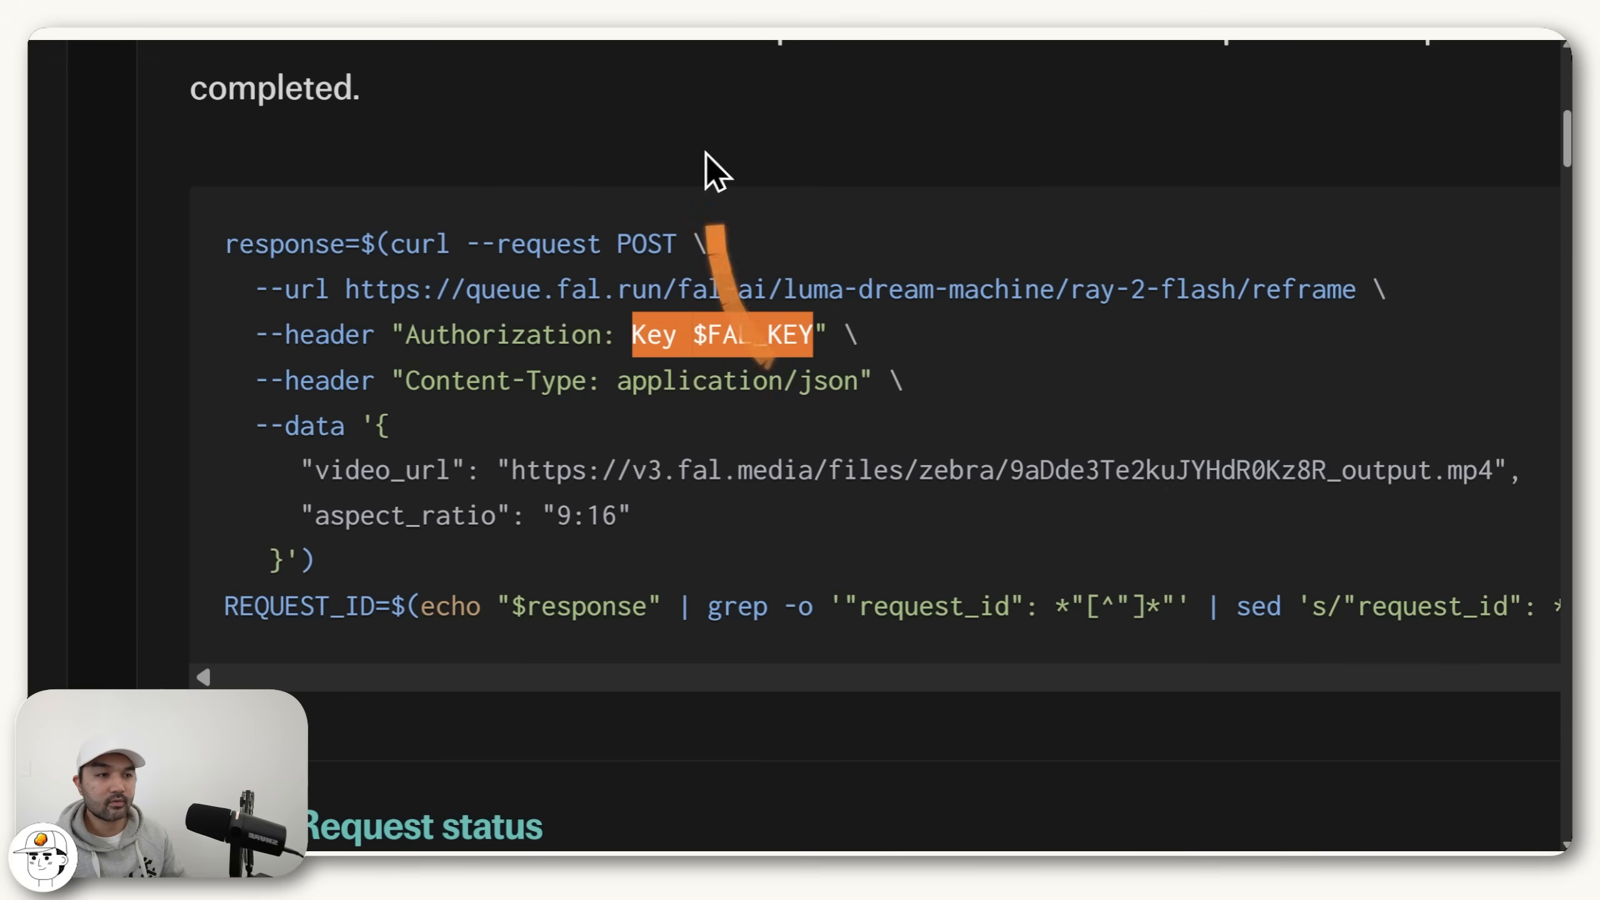
drag(715, 167, 649, 88)
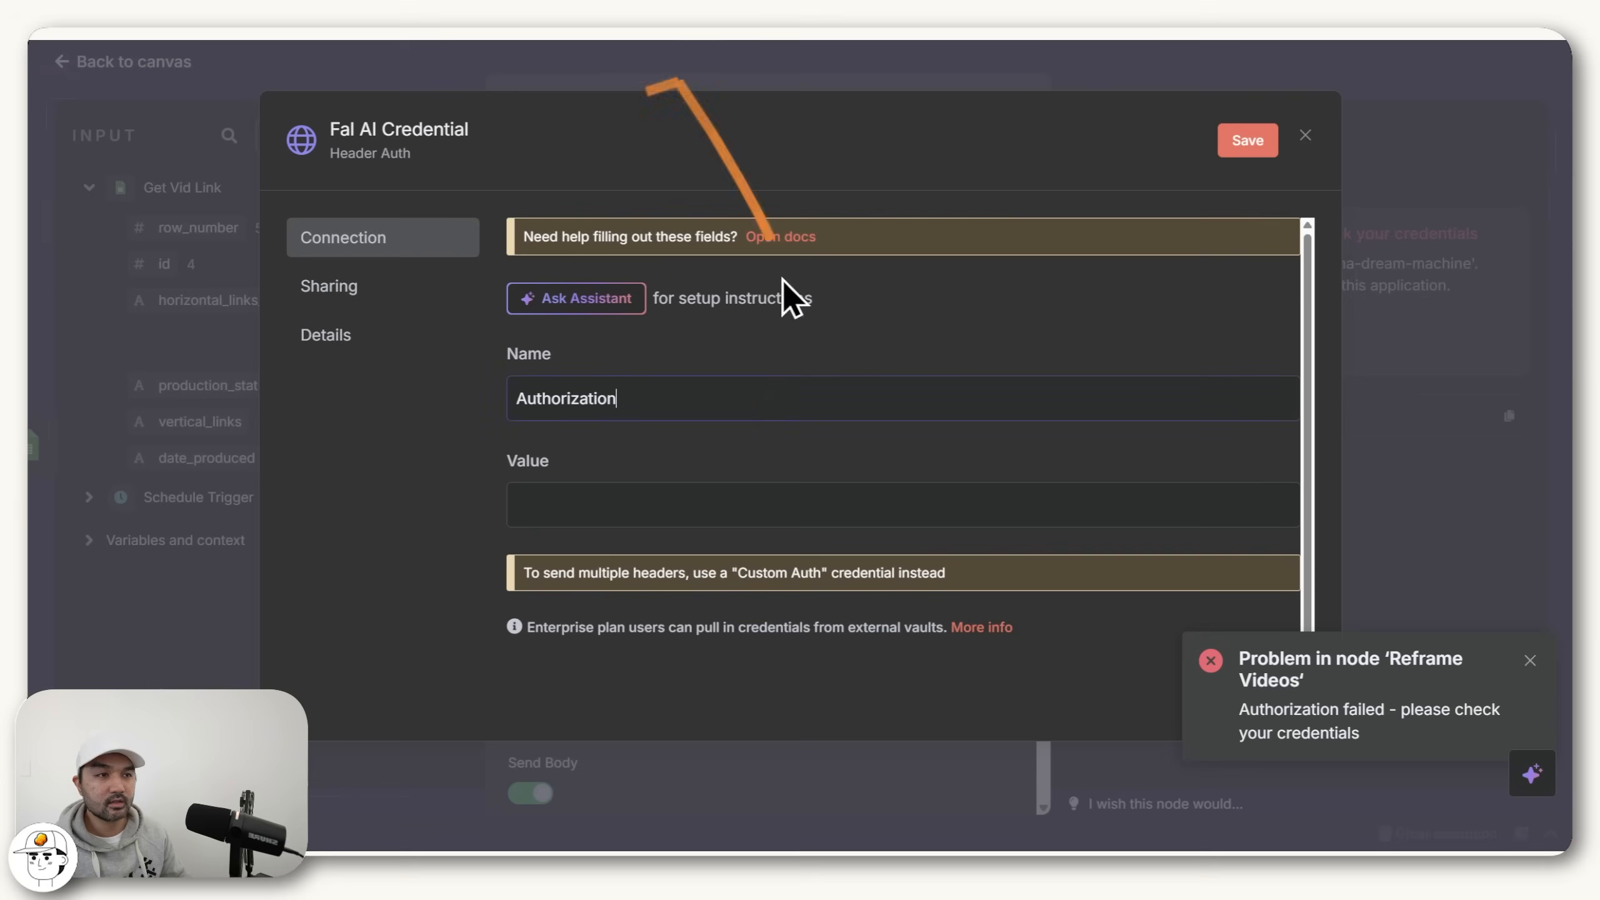
click(671, 502)
key(ctrl+v)
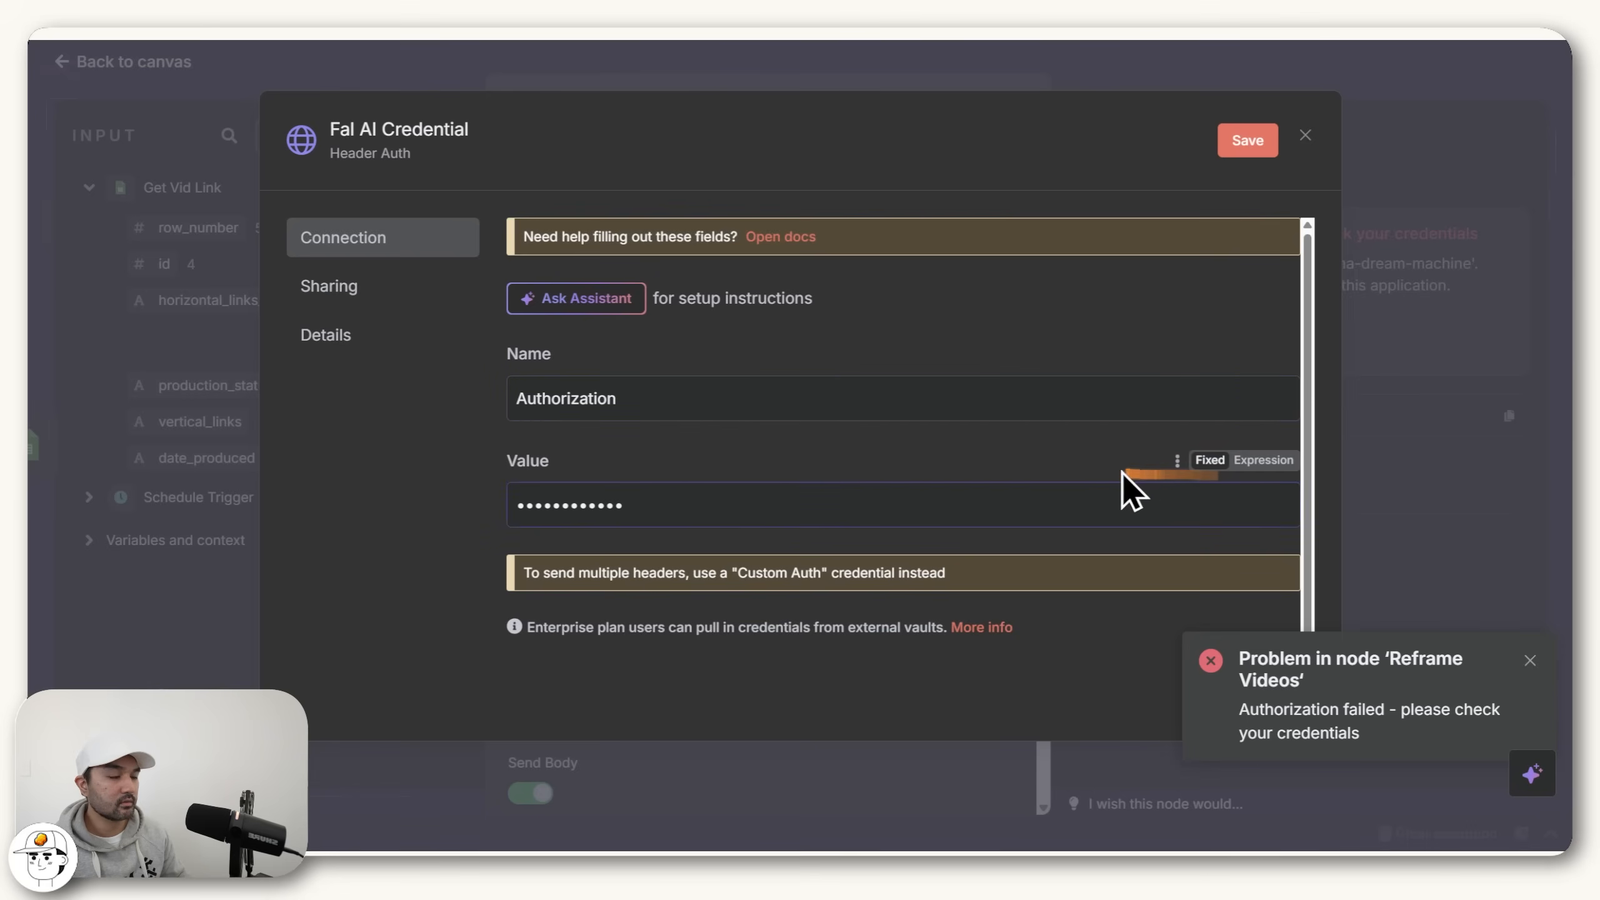
click(1267, 469)
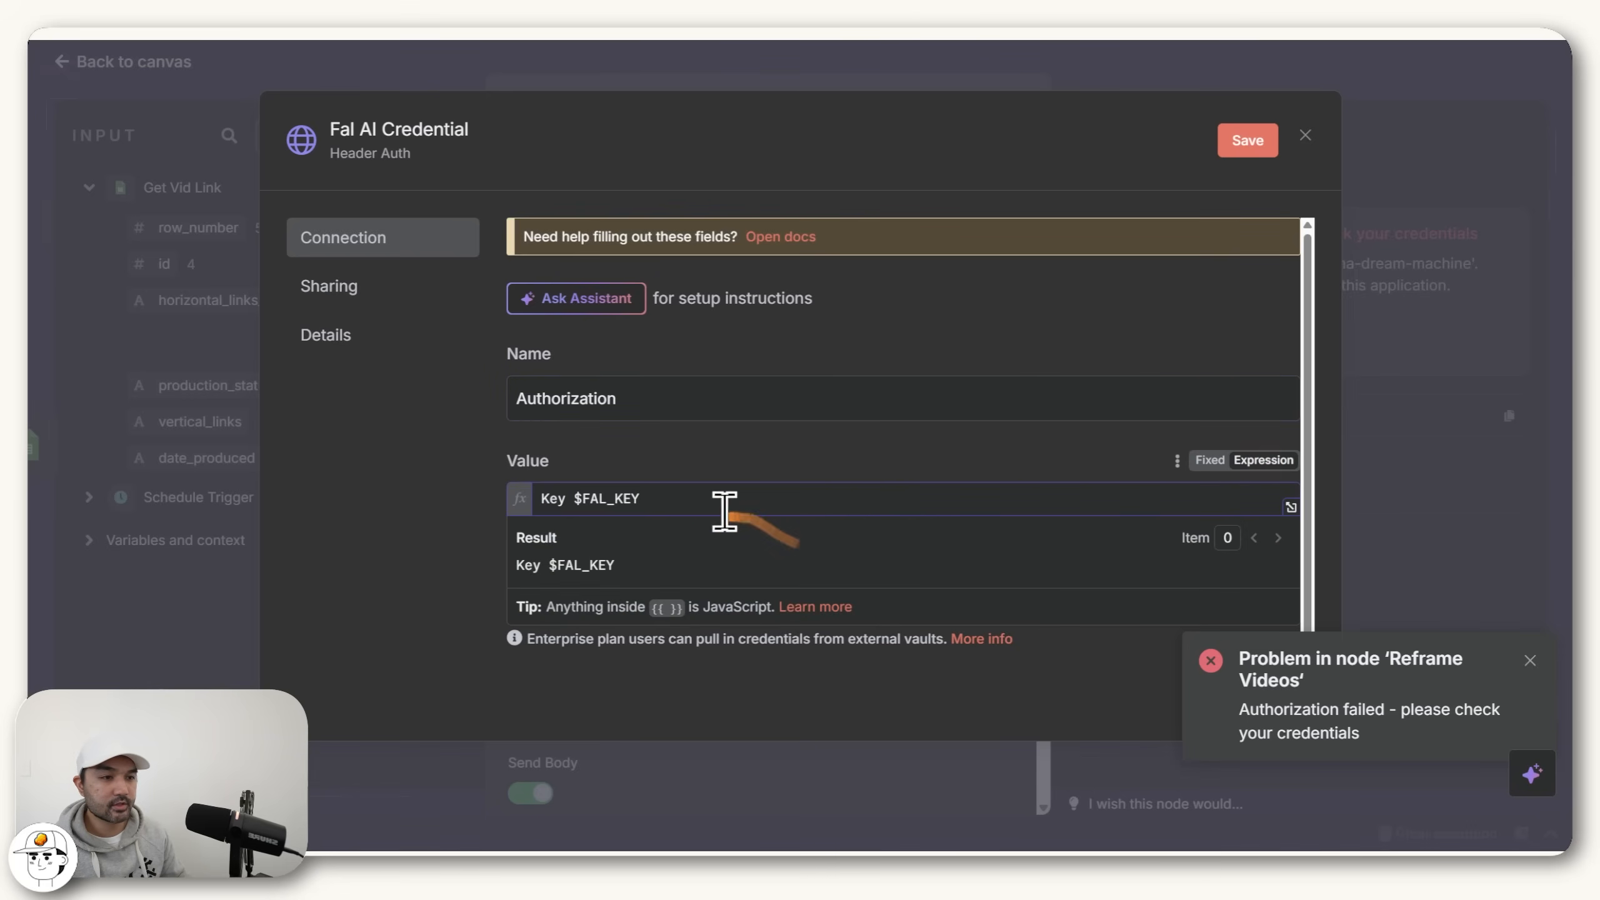
drag(555, 498, 542, 551)
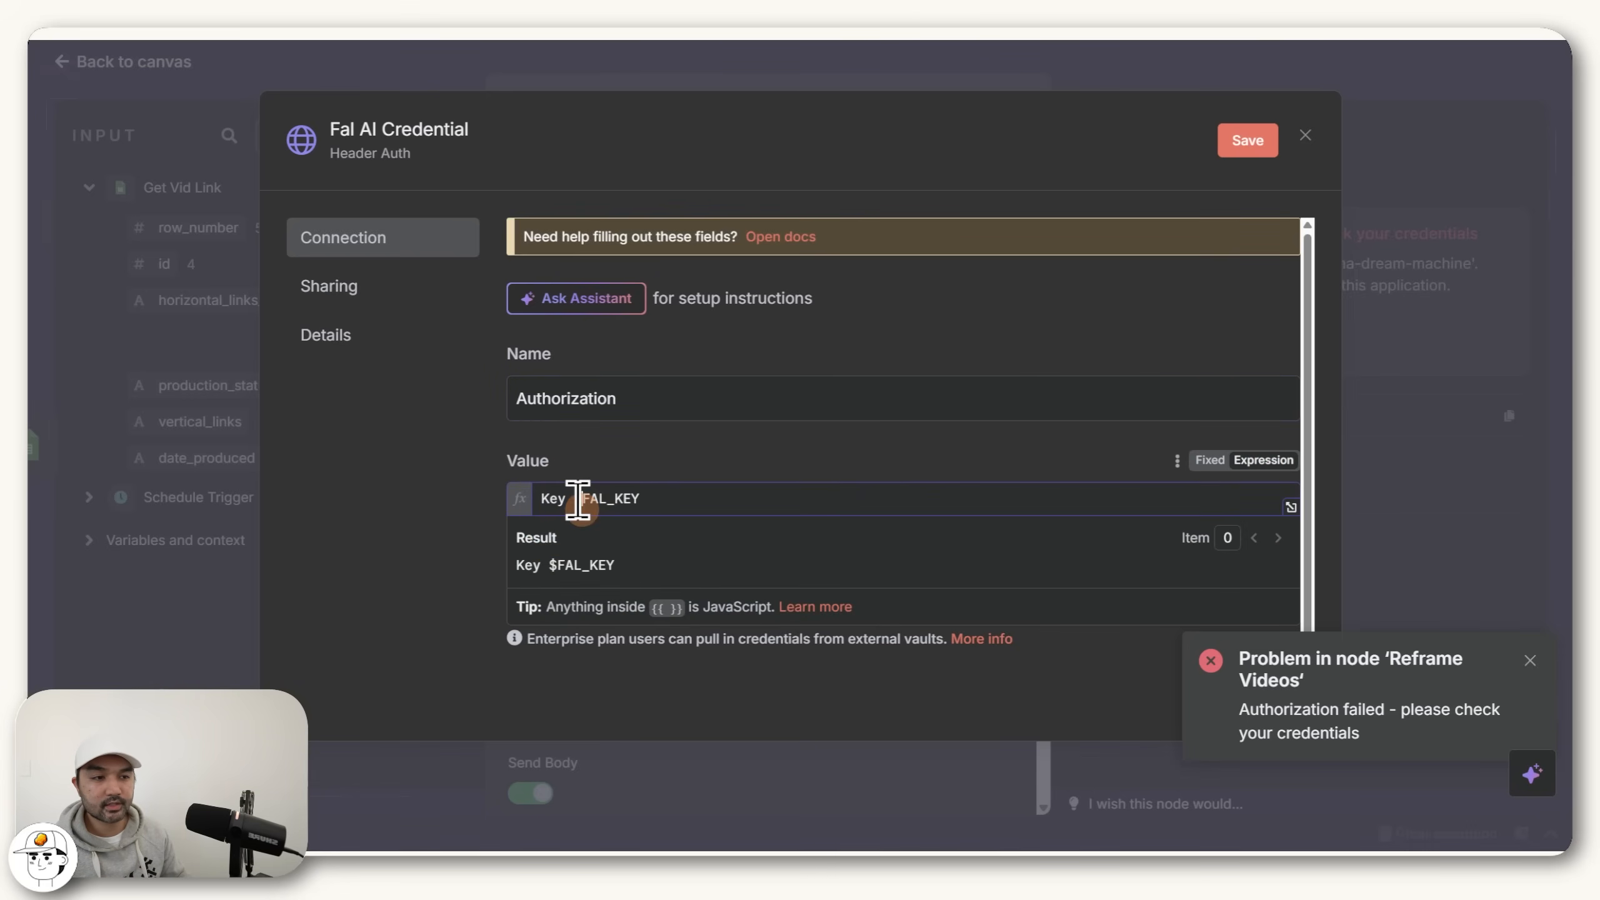
Step: Replace the $FAL_KEY placeholder in the credential's Value field with the API key from the fal account, keeping the Key prefix
drag(577, 498, 765, 494)
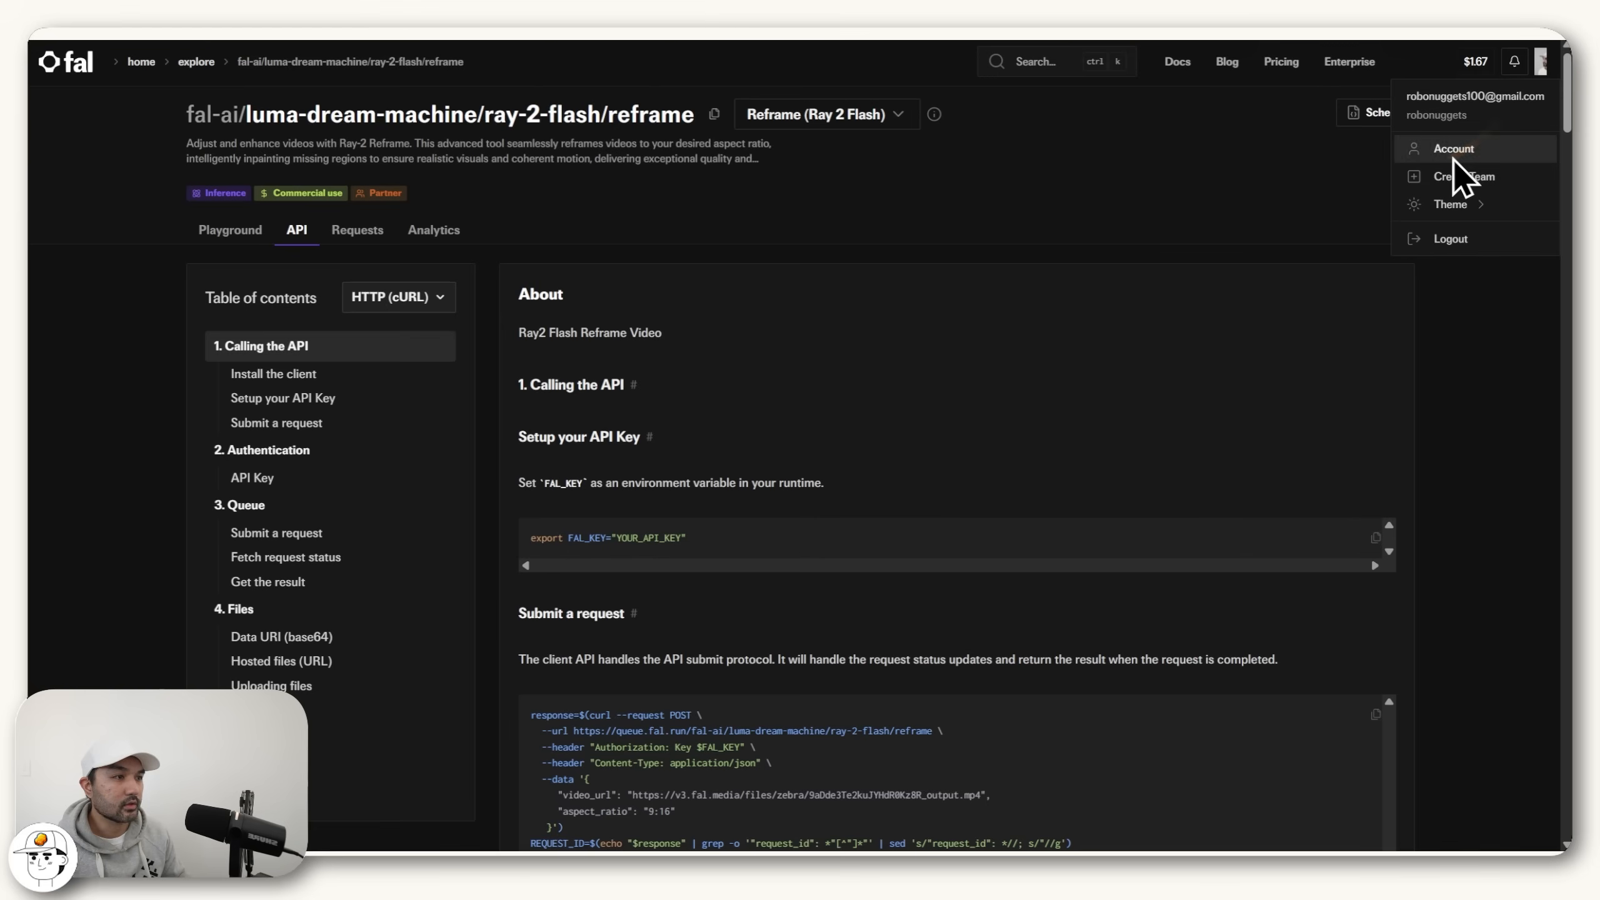
click(1454, 149)
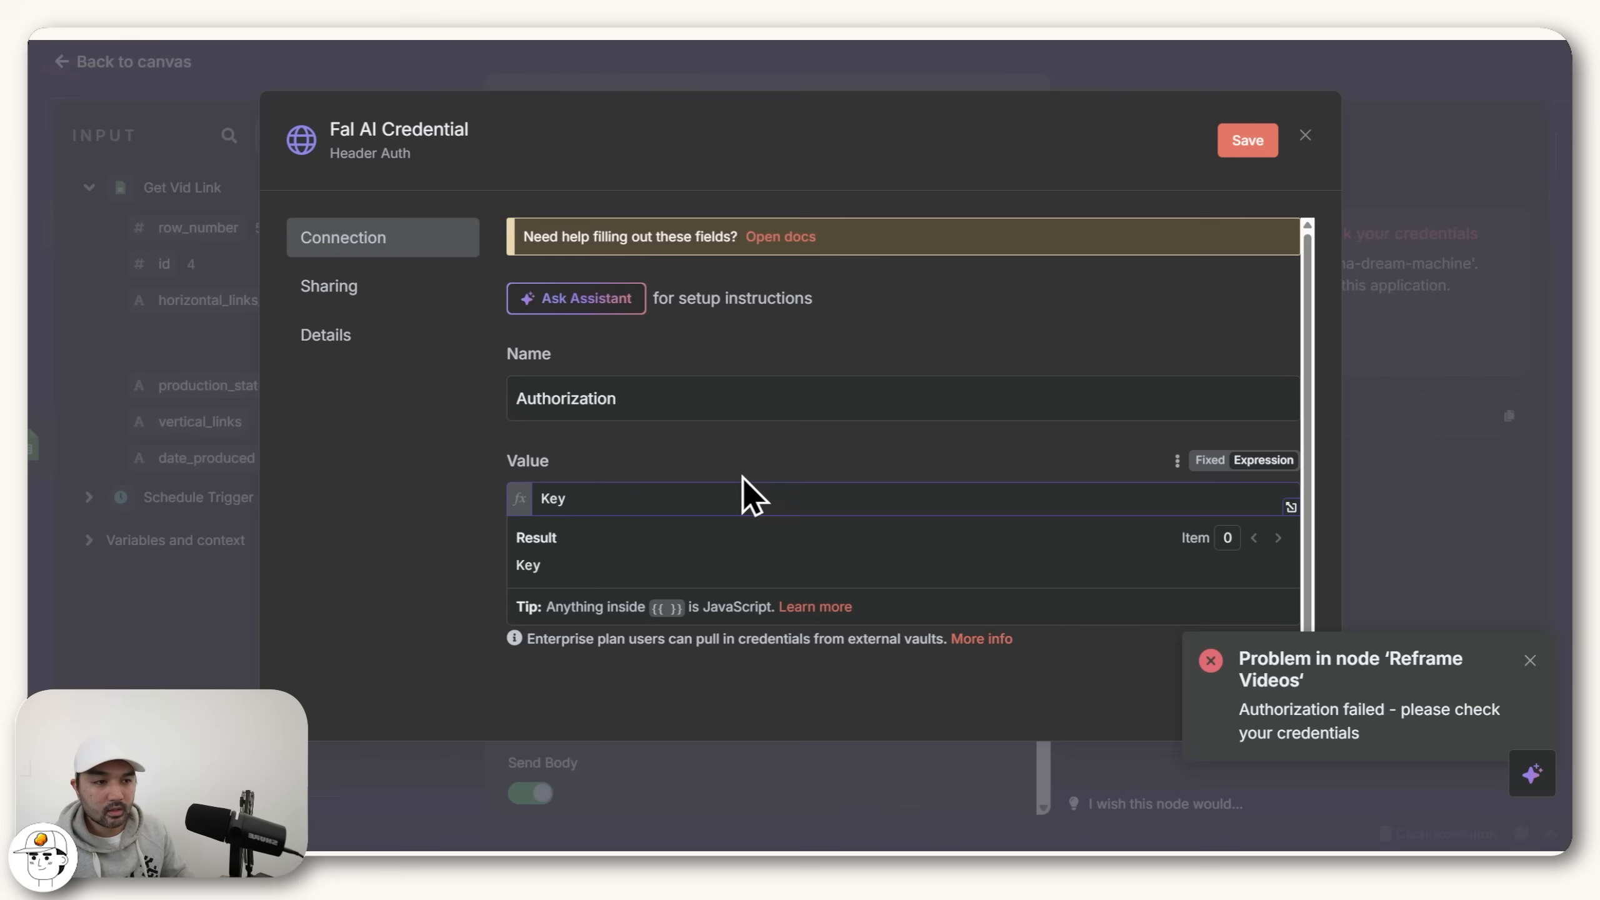
key(ctrl+v)
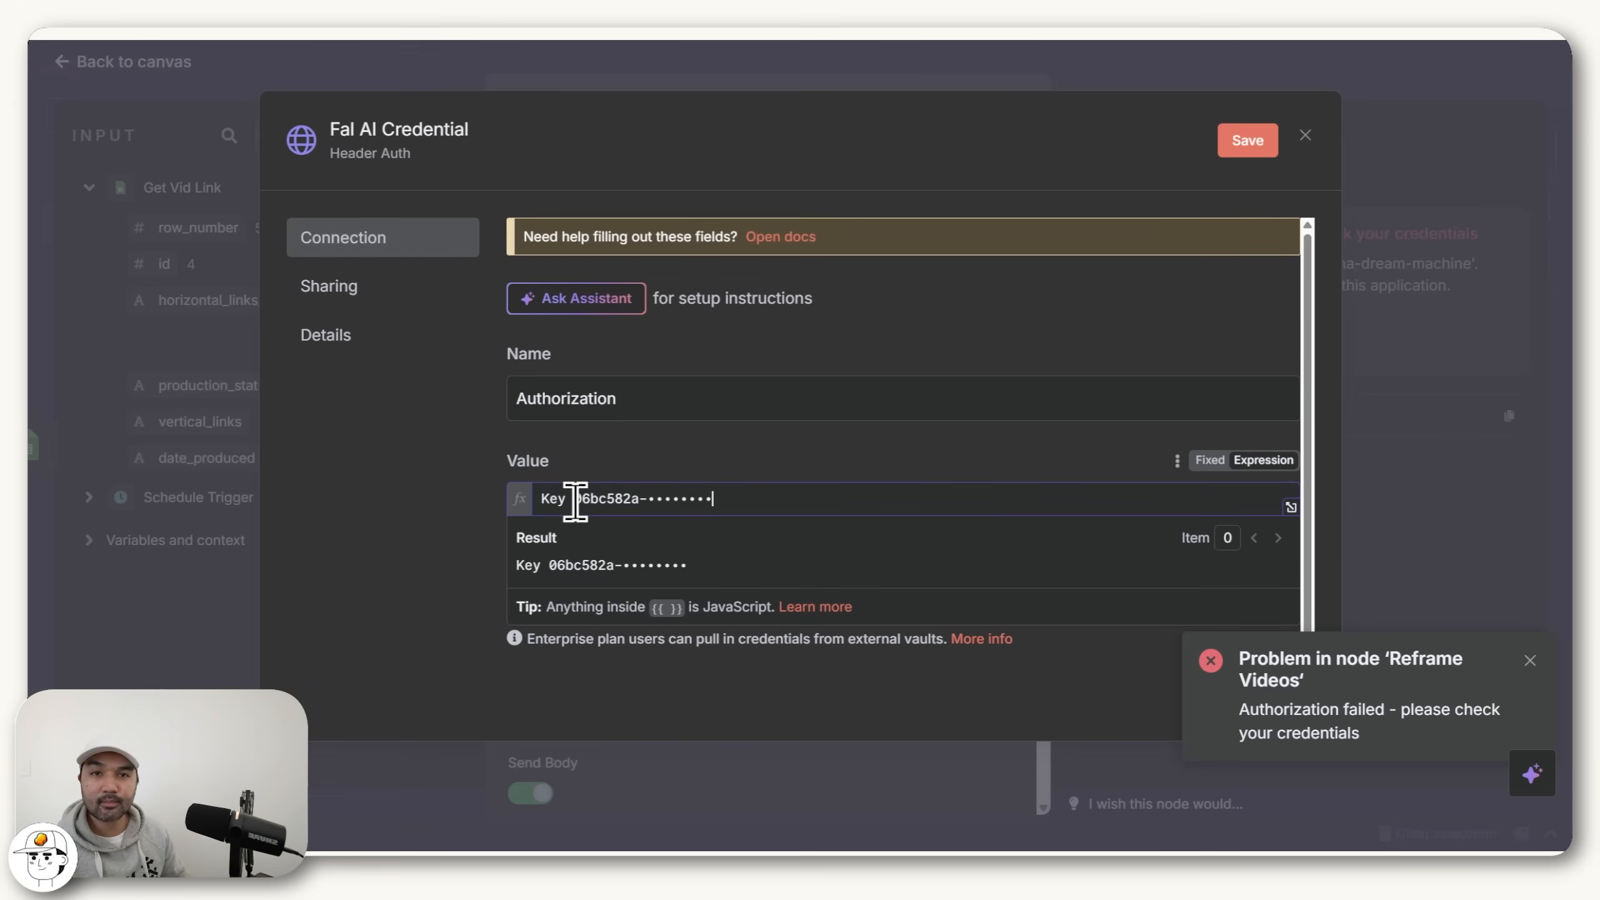
drag(575, 499, 764, 467)
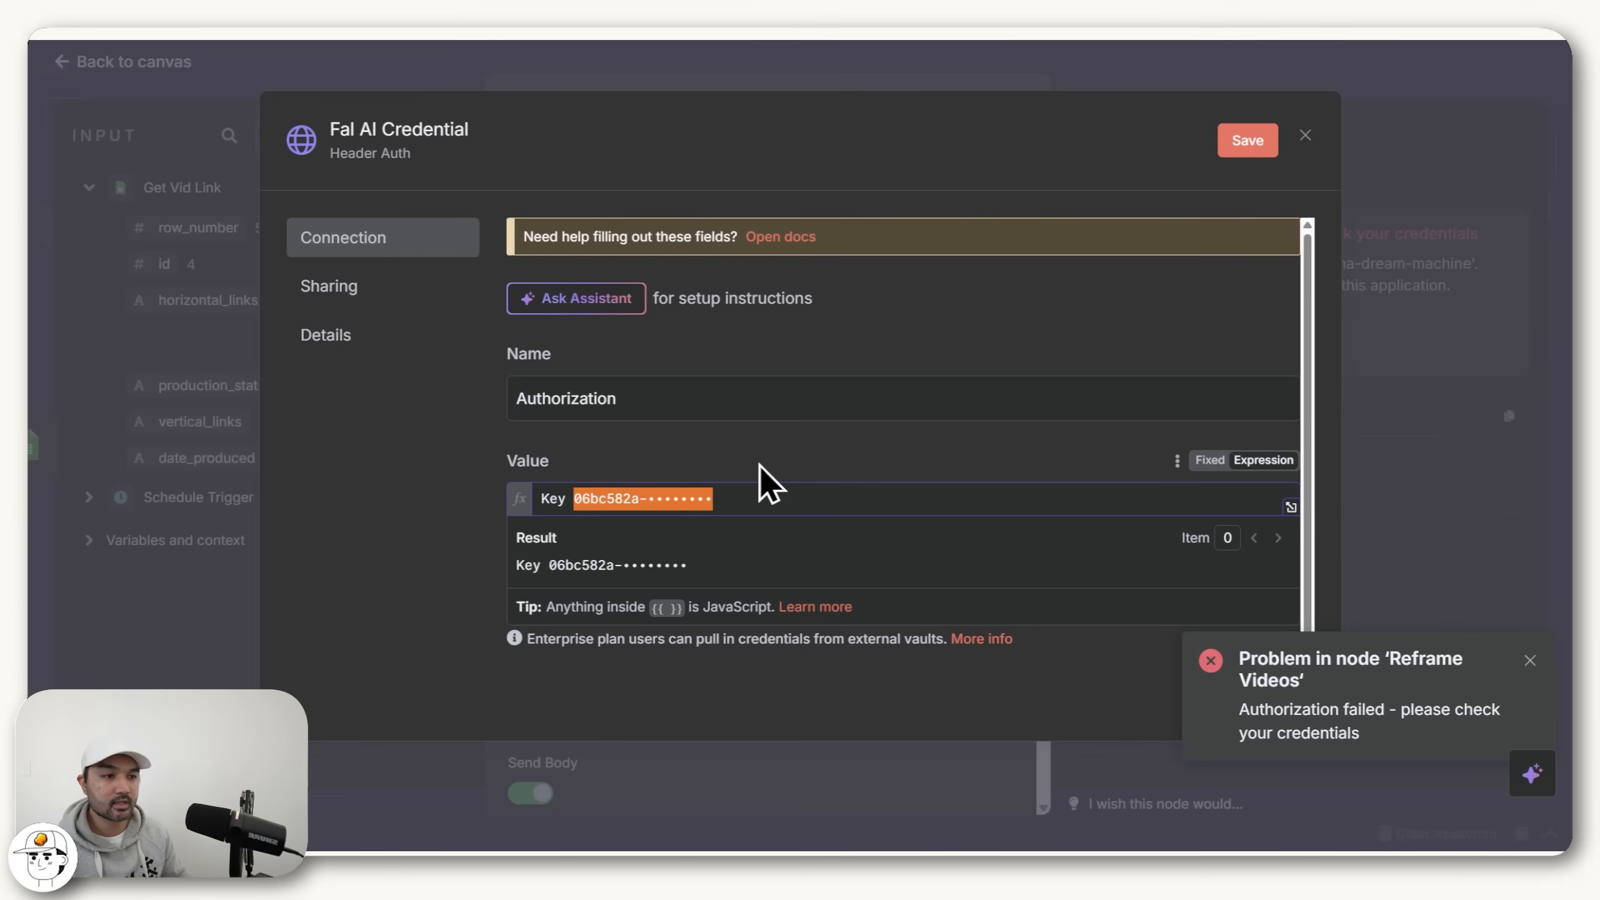
mouse_move(759, 465)
mouse_down()
mouse_move(630, 445)
mouse_move(563, 481)
mouse_move(660, 535)
mouse_move(742, 525)
mouse_up()
mouse_move(720, 452)
mouse_down()
mouse_move(632, 524)
mouse_move(757, 472)
mouse_up()
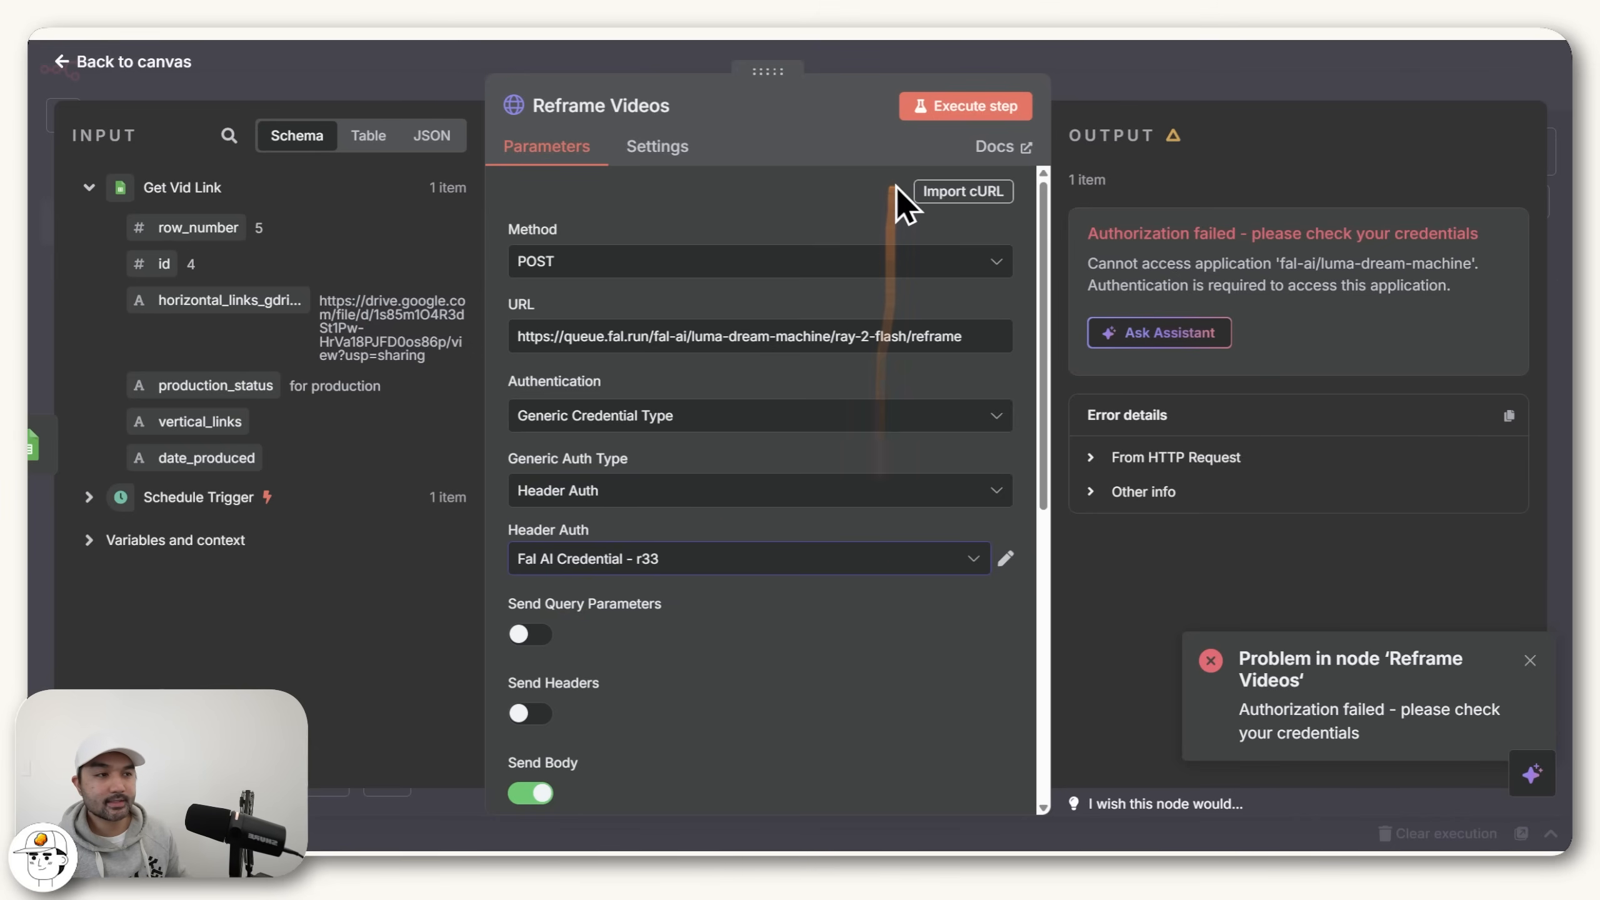
Step: Execute the Reframe Videos node with Fal AI Credential - r33, check the returned request status and go back to the workflow canvas
click(976, 106)
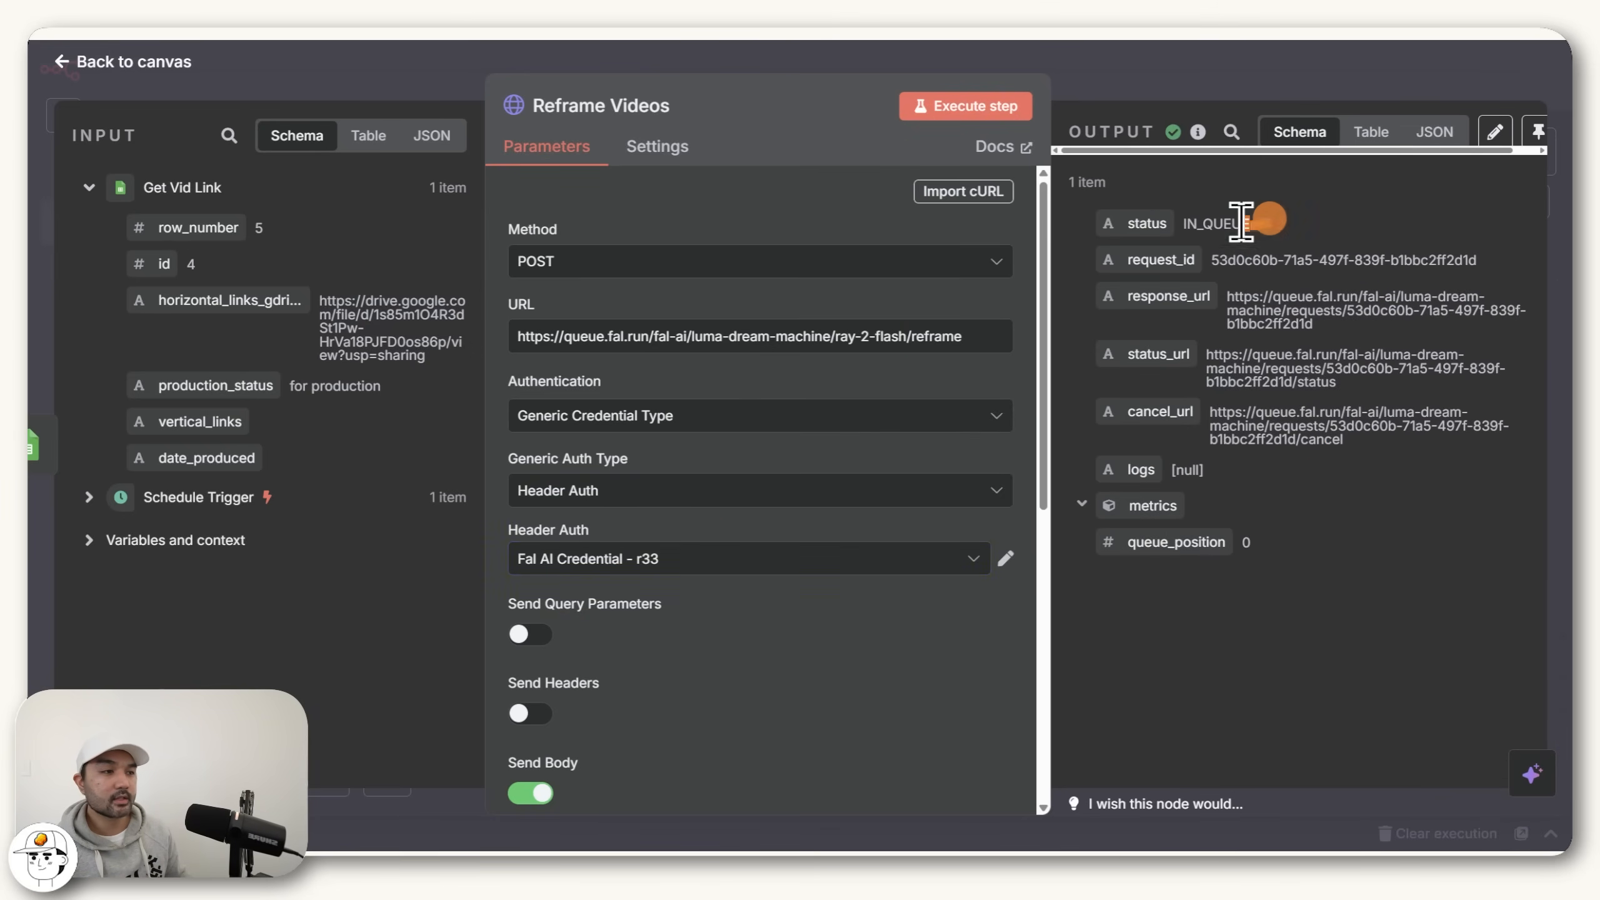
drag(1177, 223, 1237, 222)
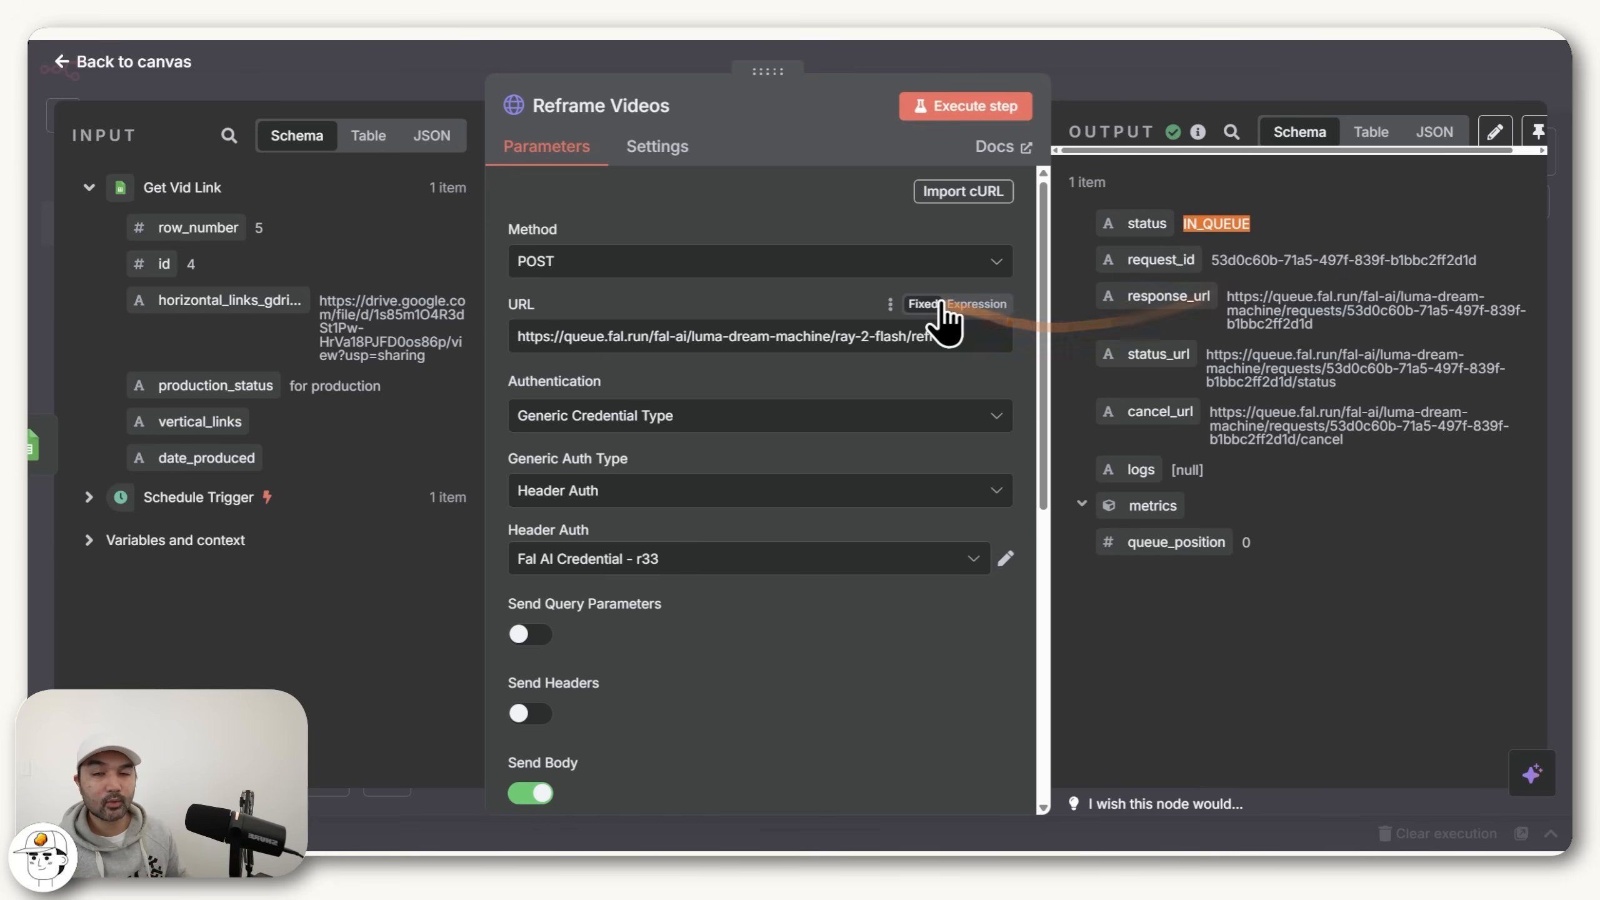
scroll(932, 327, down, 8)
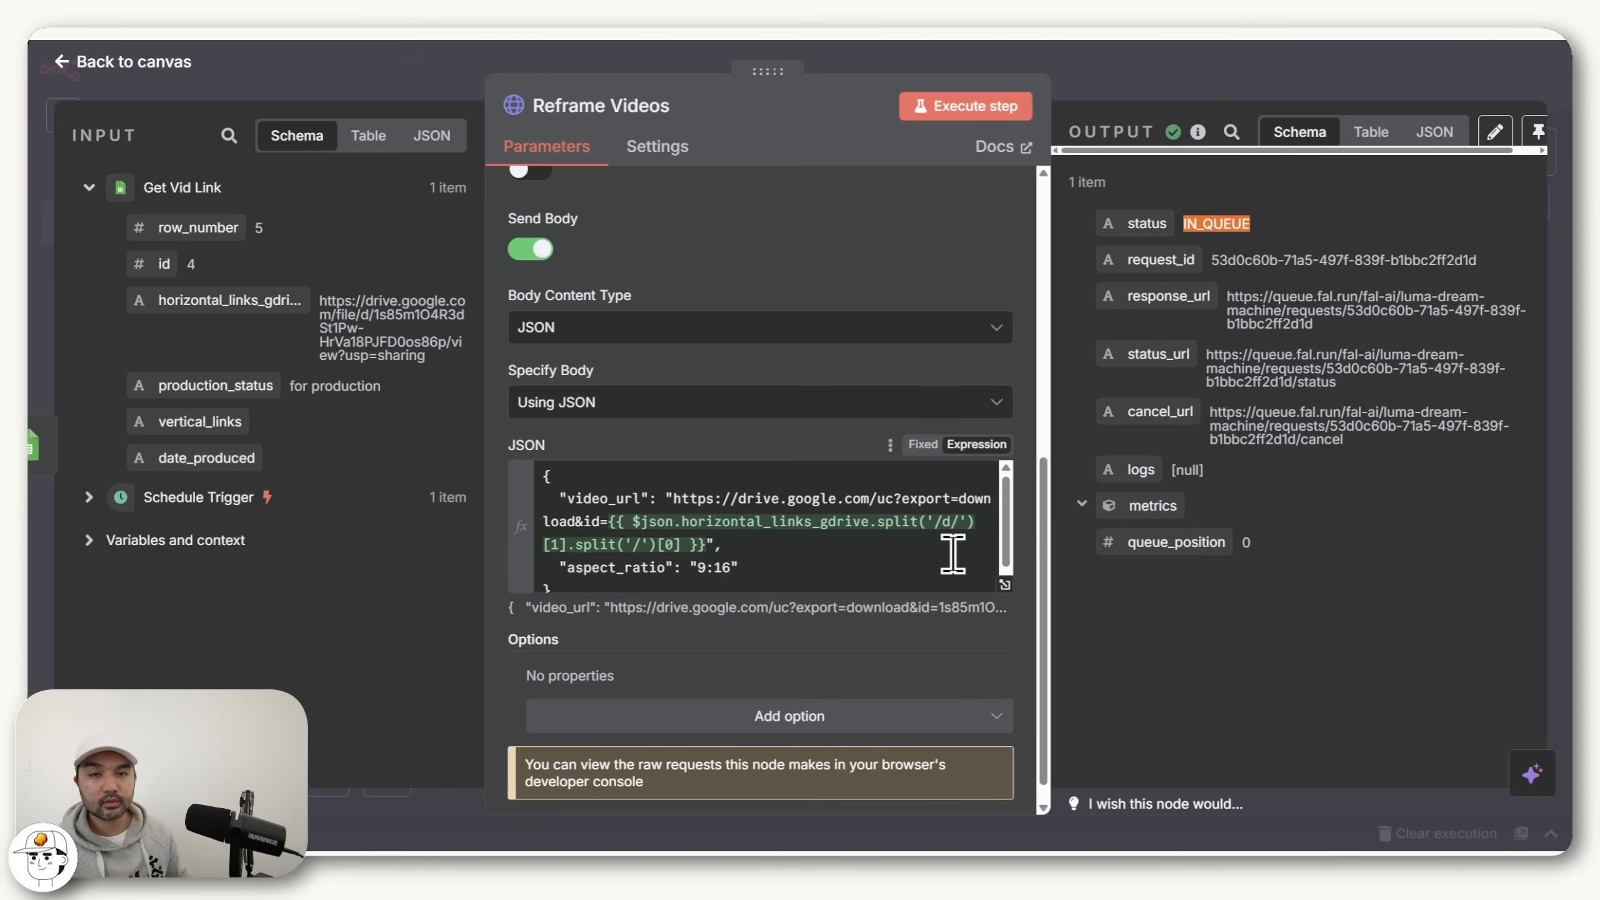
scroll(1018, 560, up, 5)
scroll(1019, 560, up, 3)
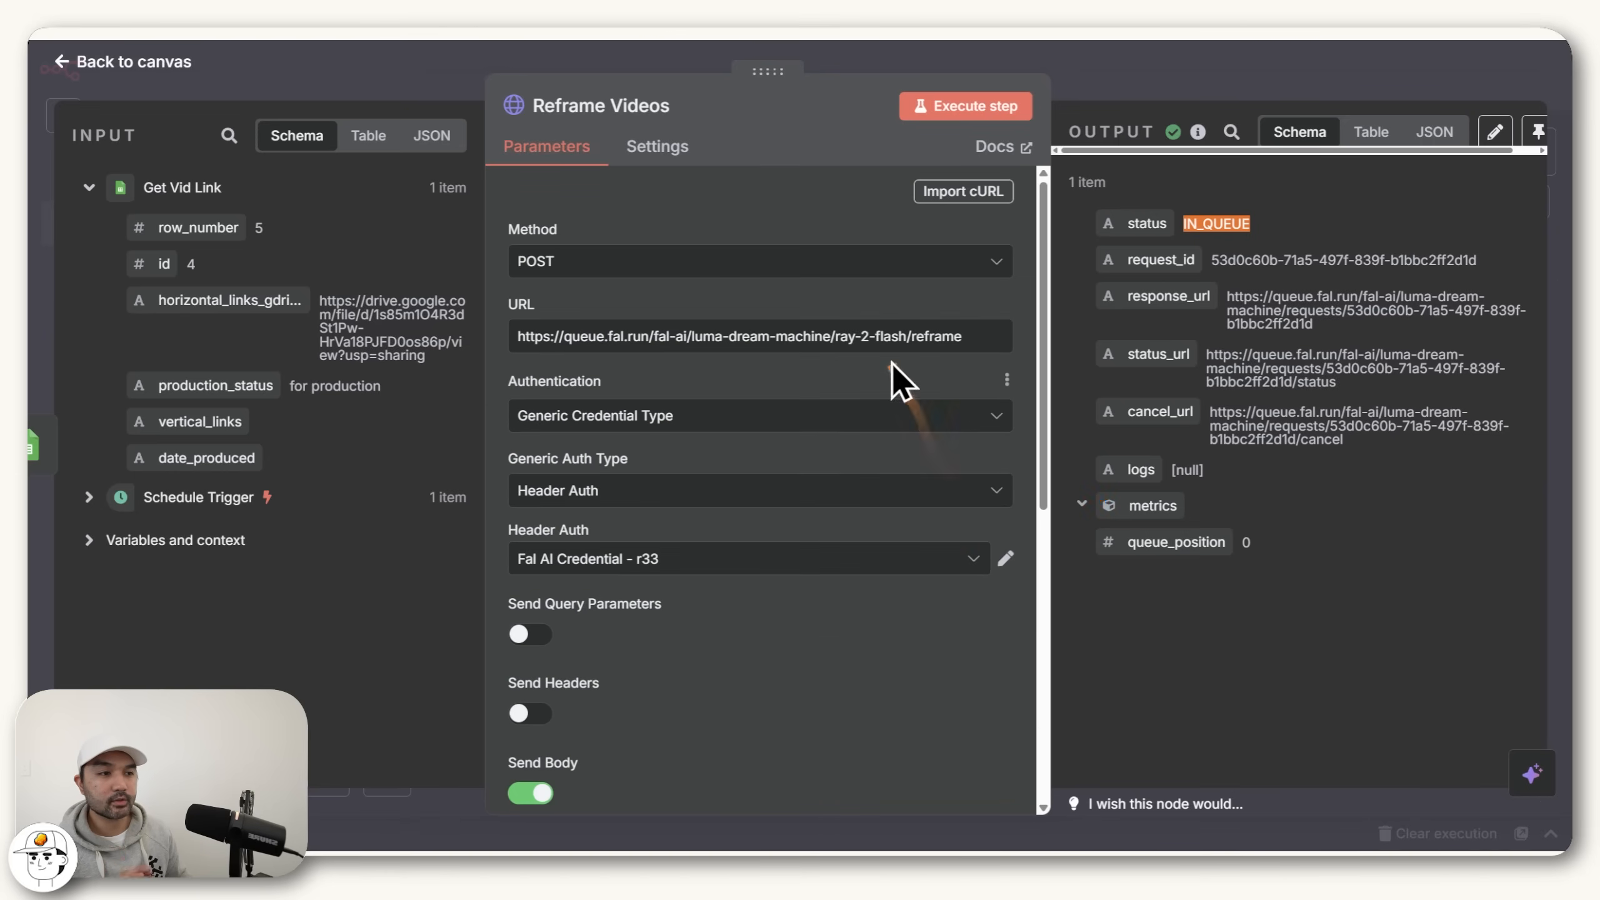
drag(781, 344, 938, 345)
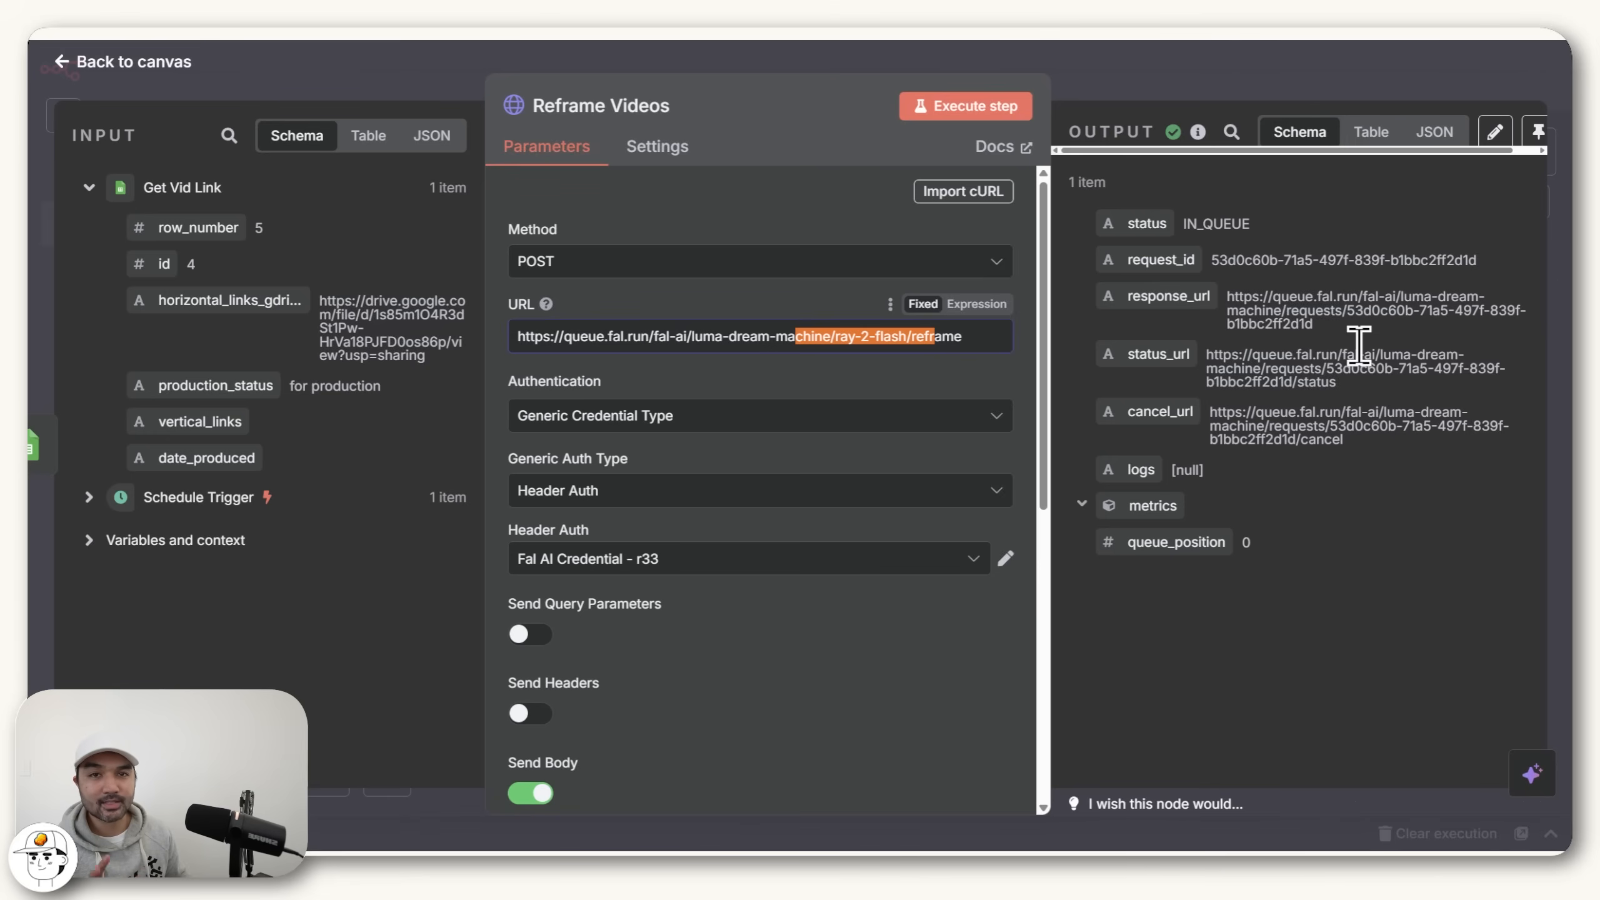
drag(1197, 65, 1230, 67)
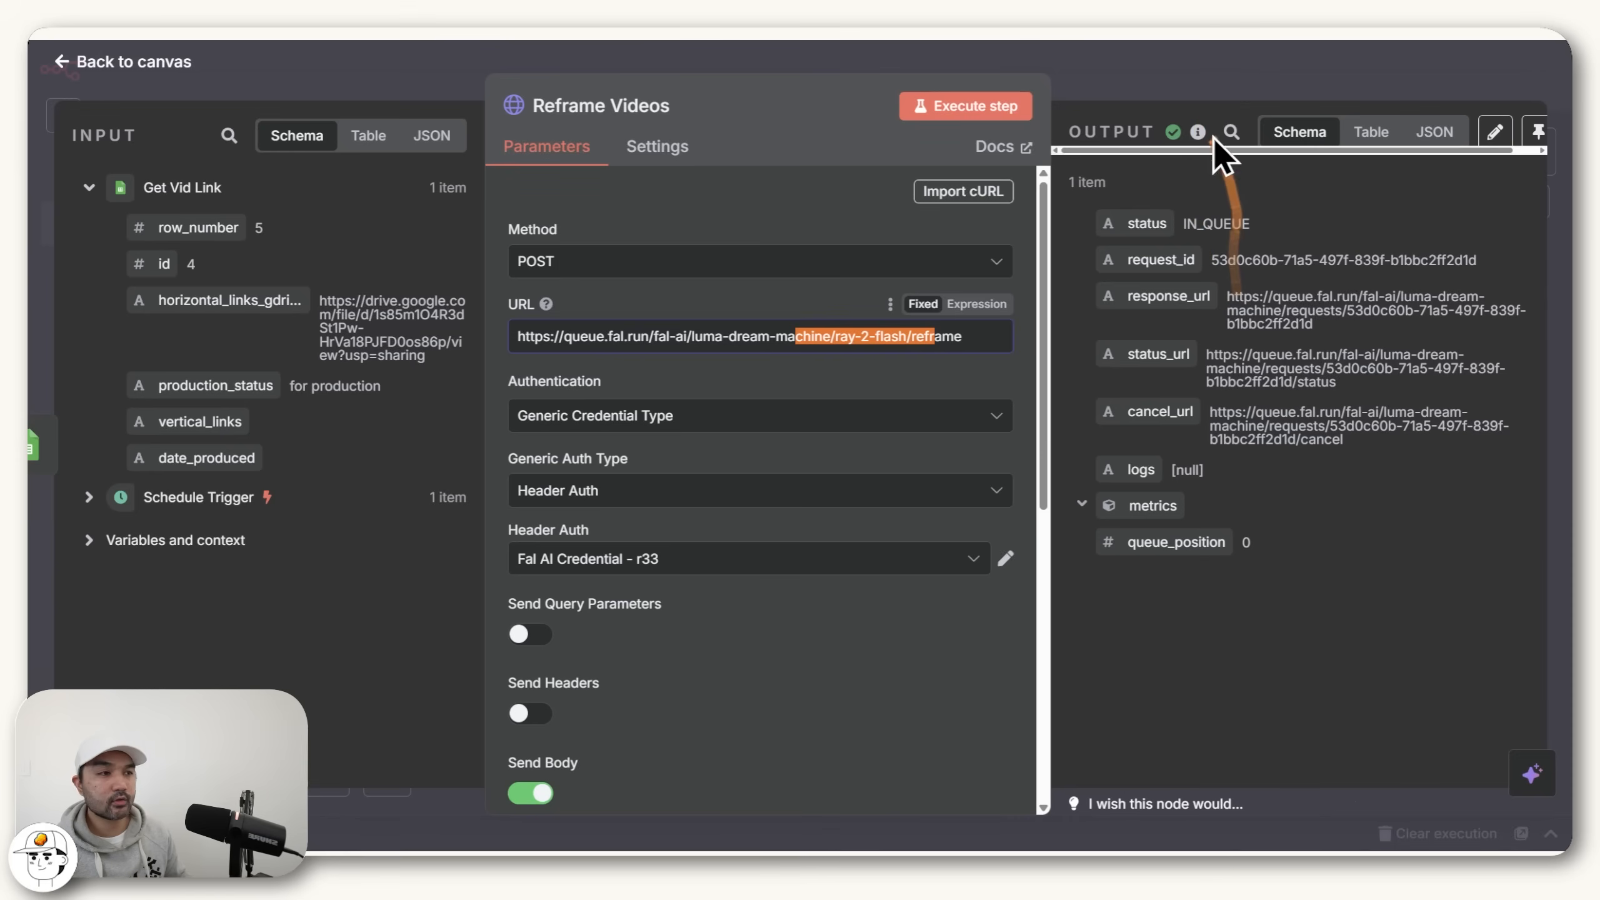
click(1198, 82)
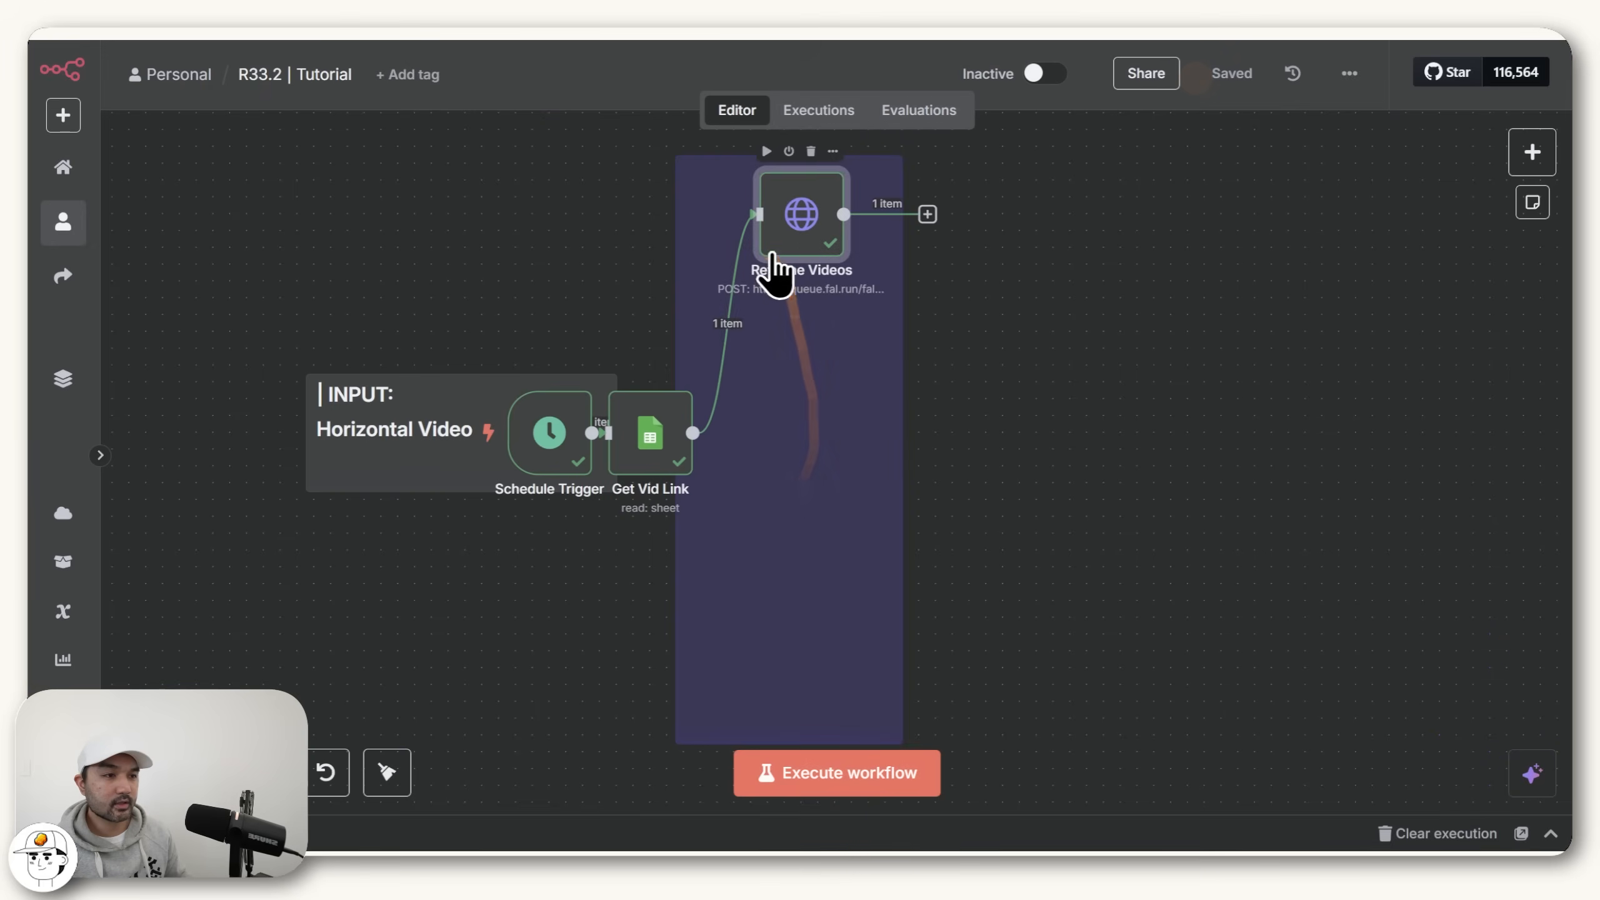
Step: Add a Wait node after Reframe Videos, set it to resume after 1 second, execute it and return to the canvas
drag(902, 214, 758, 420)
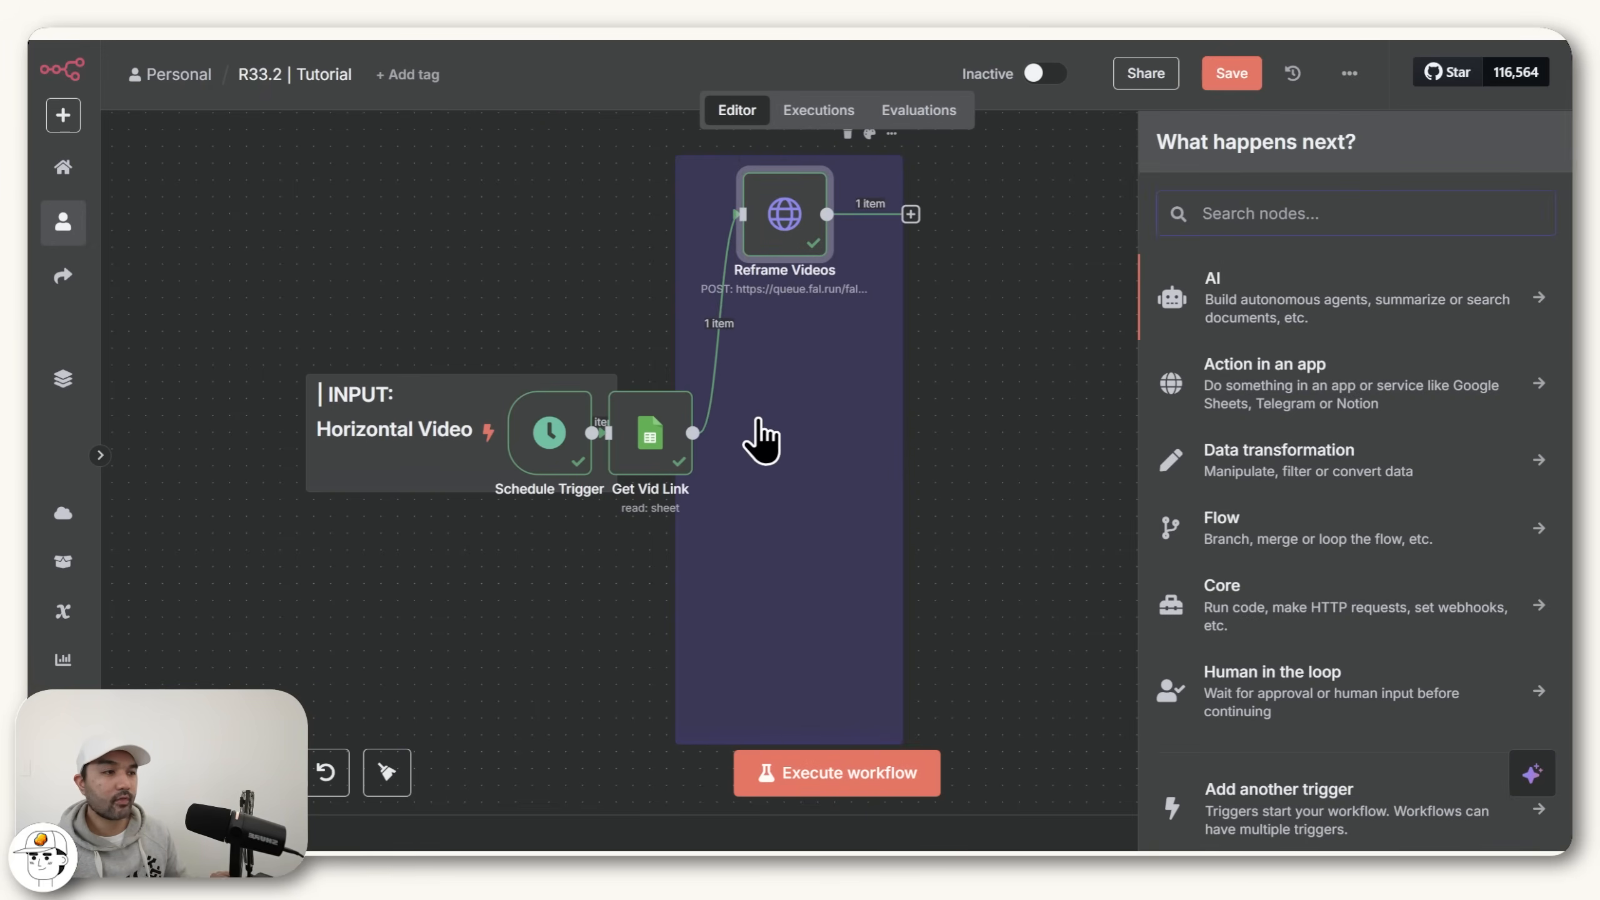
text(wait)
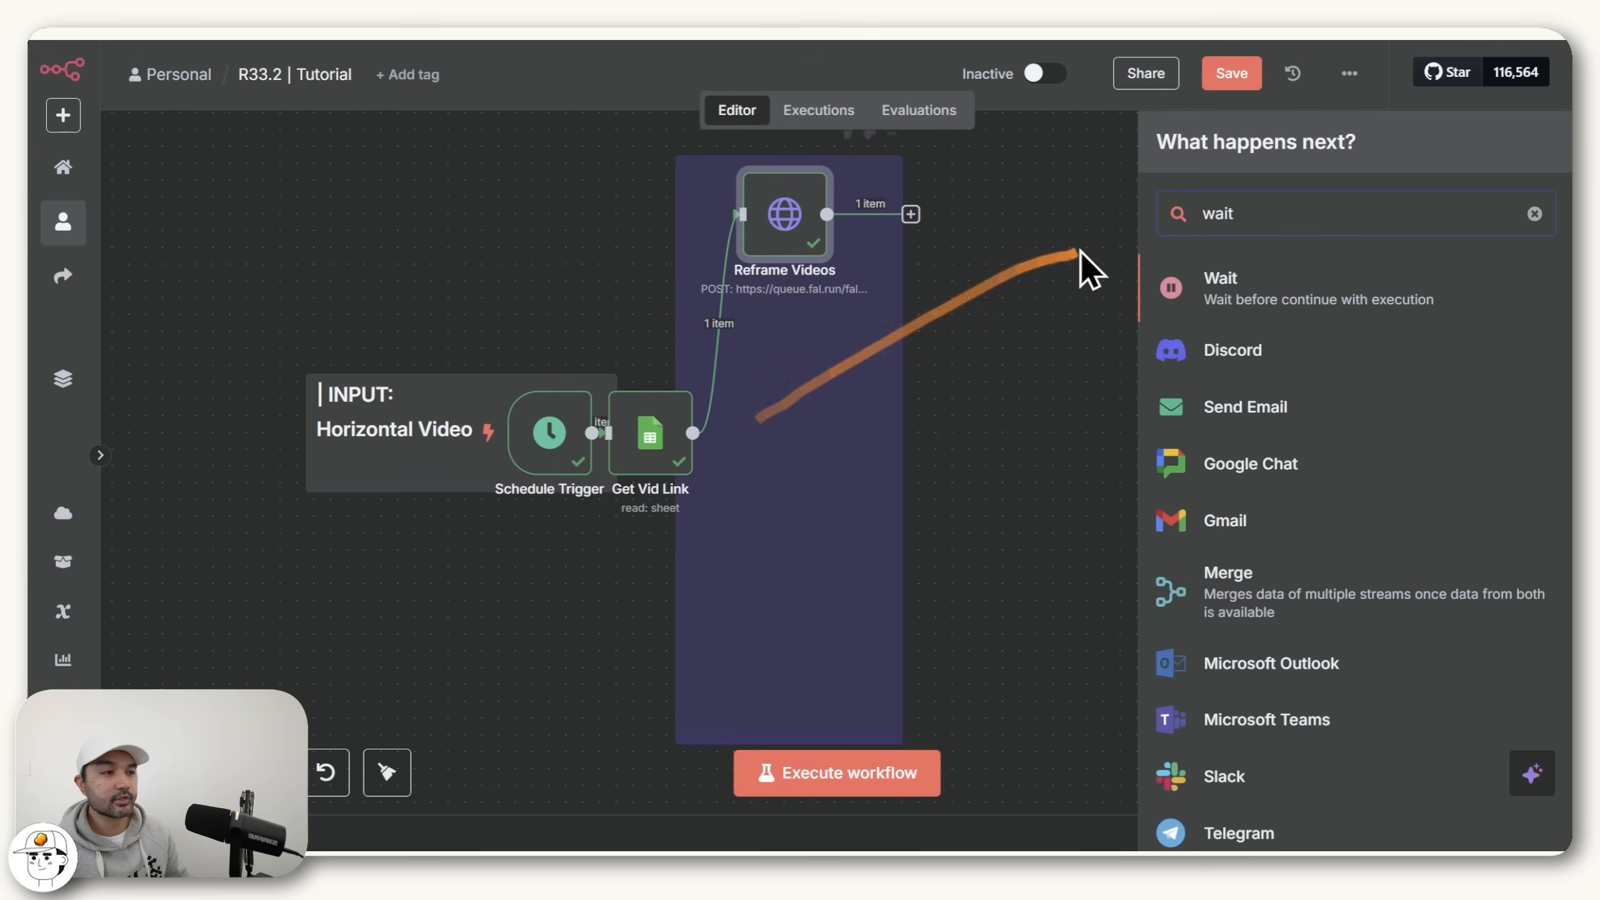
click(1298, 297)
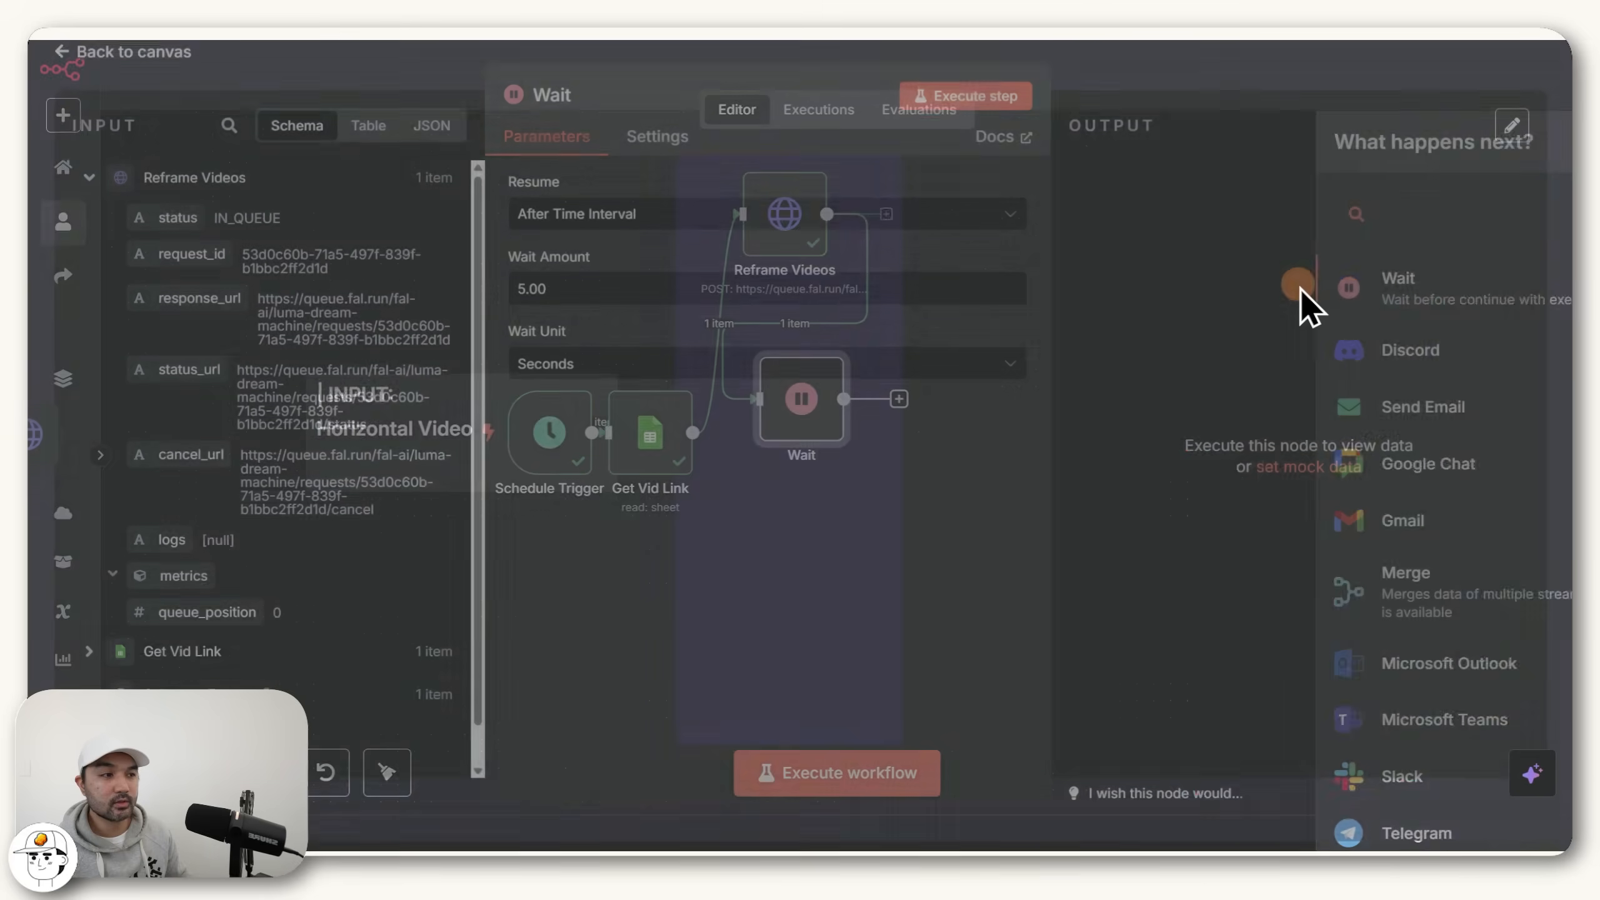
drag(616, 288, 420, 287)
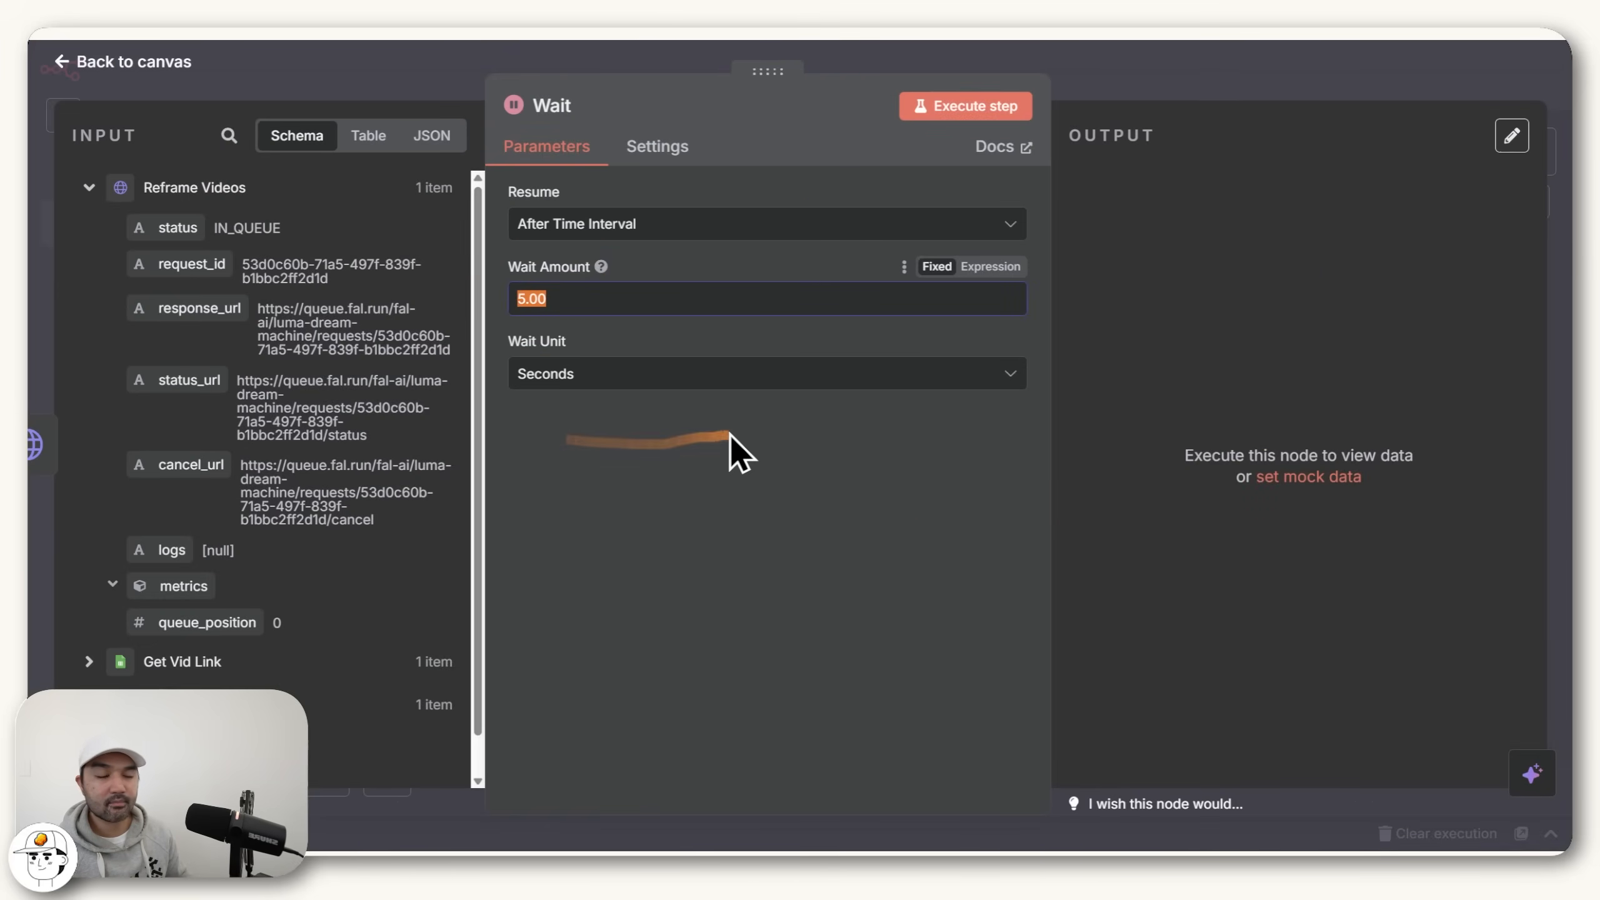
text(1)
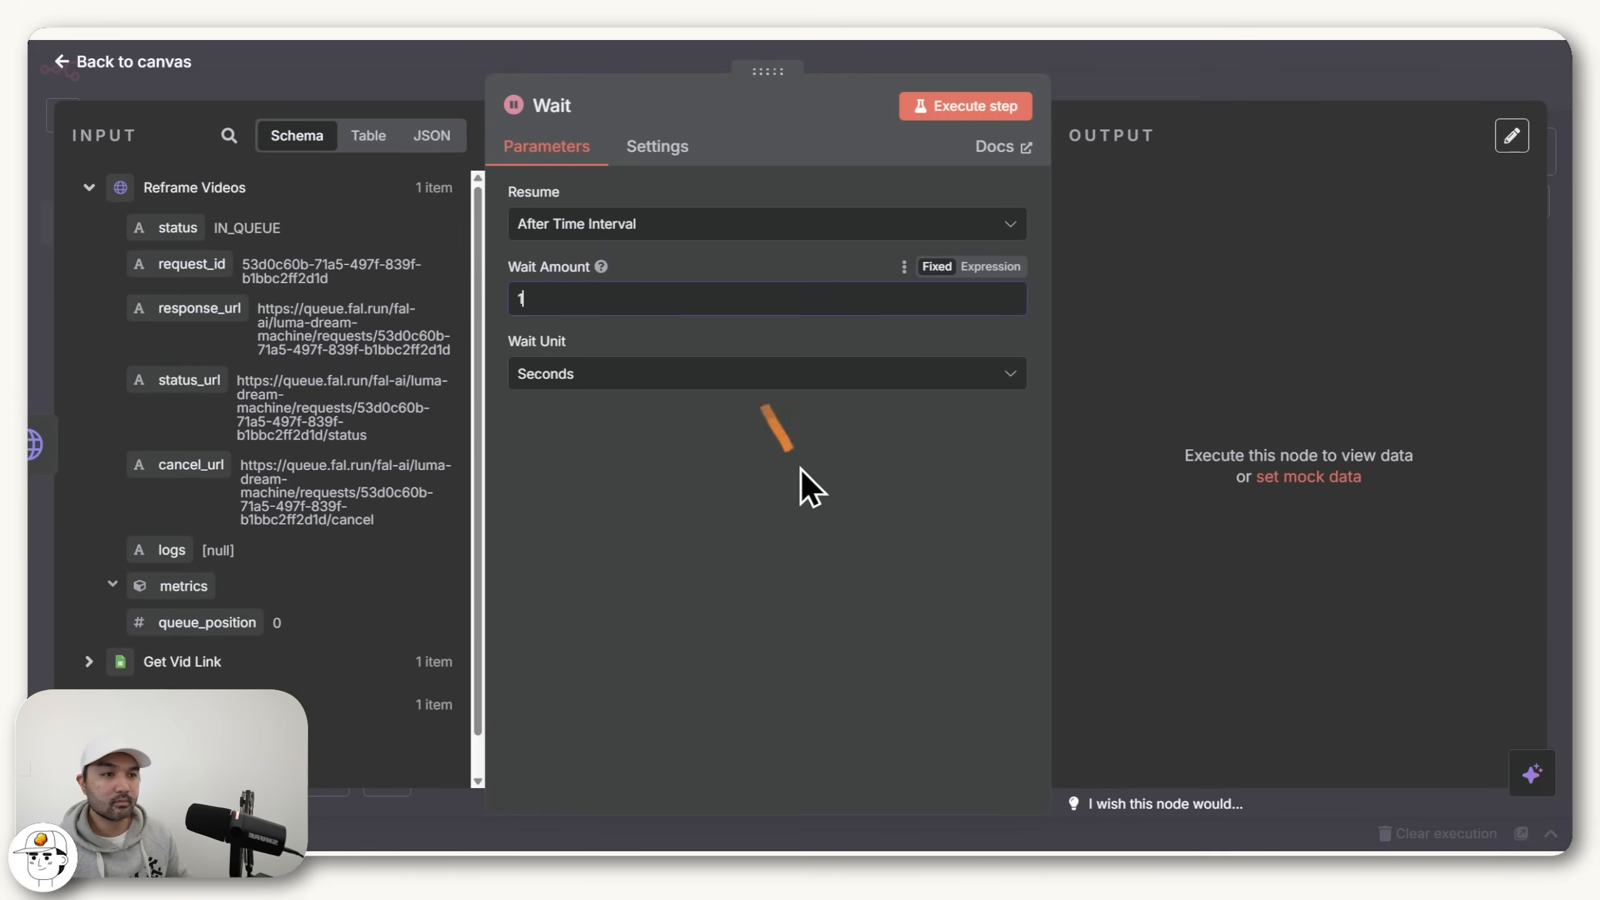
click(1003, 118)
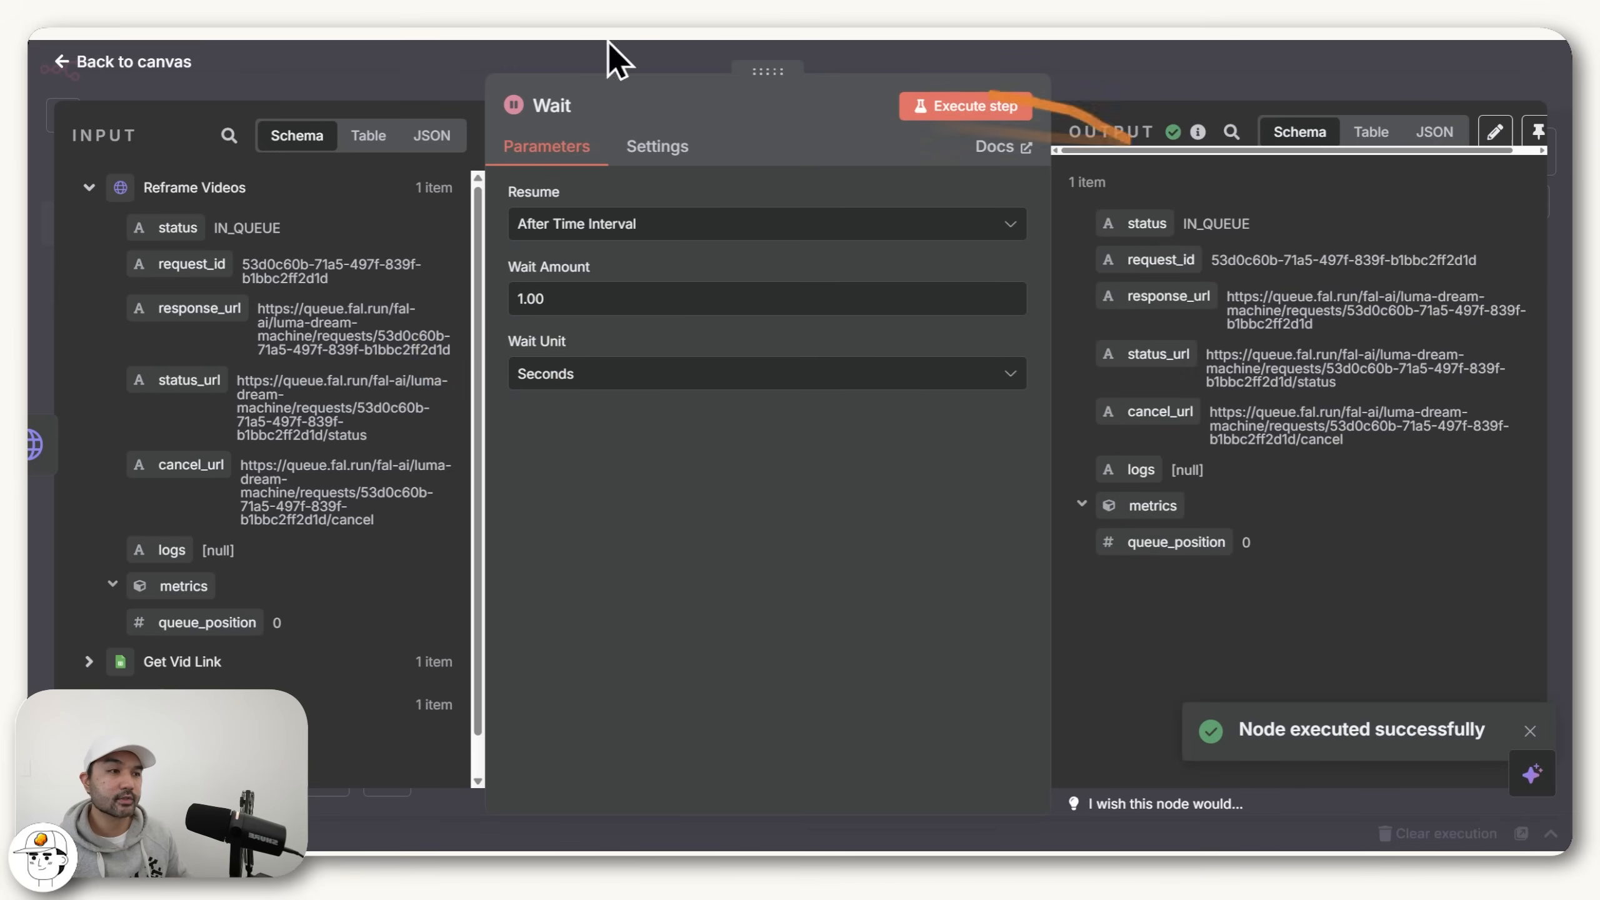
click(1257, 83)
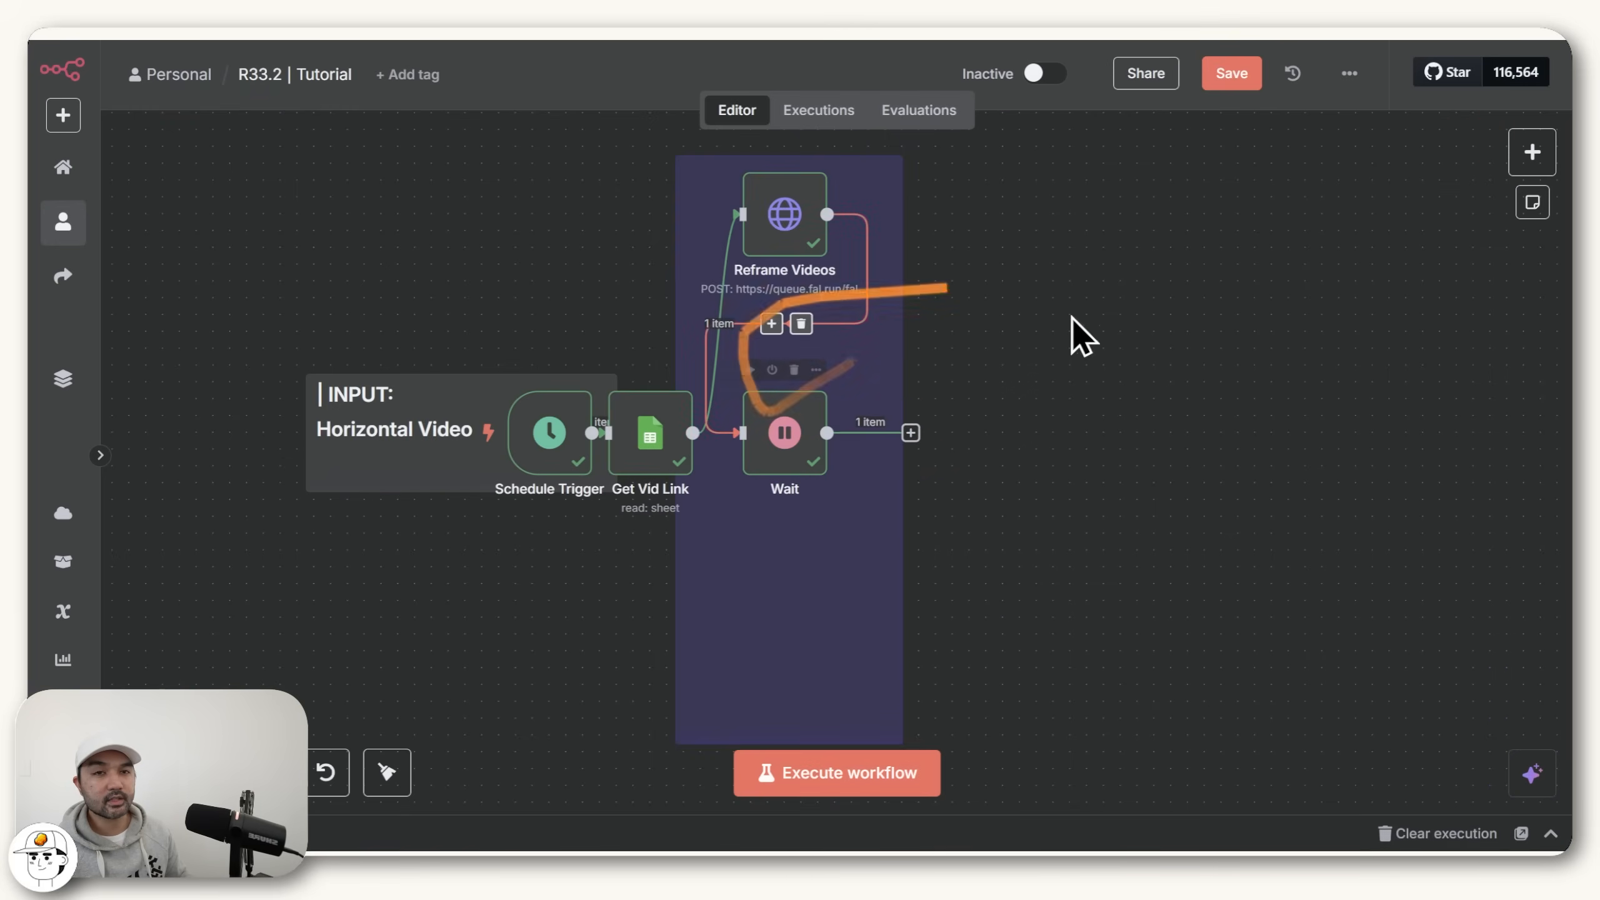
drag(906, 434, 706, 612)
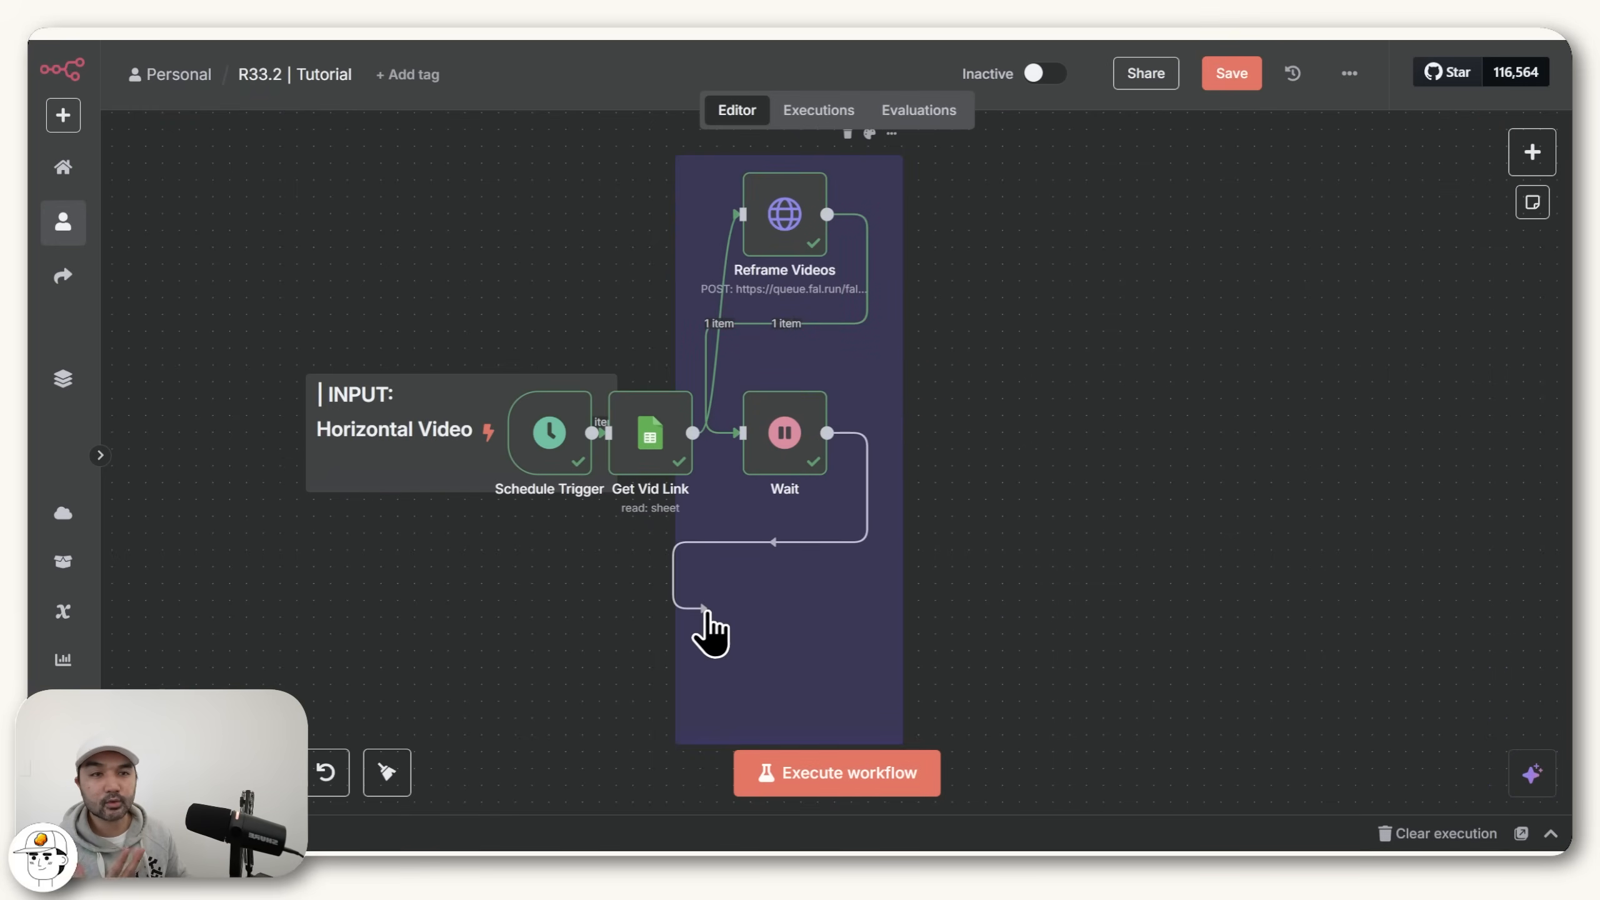
drag(707, 611, 706, 611)
click(954, 290)
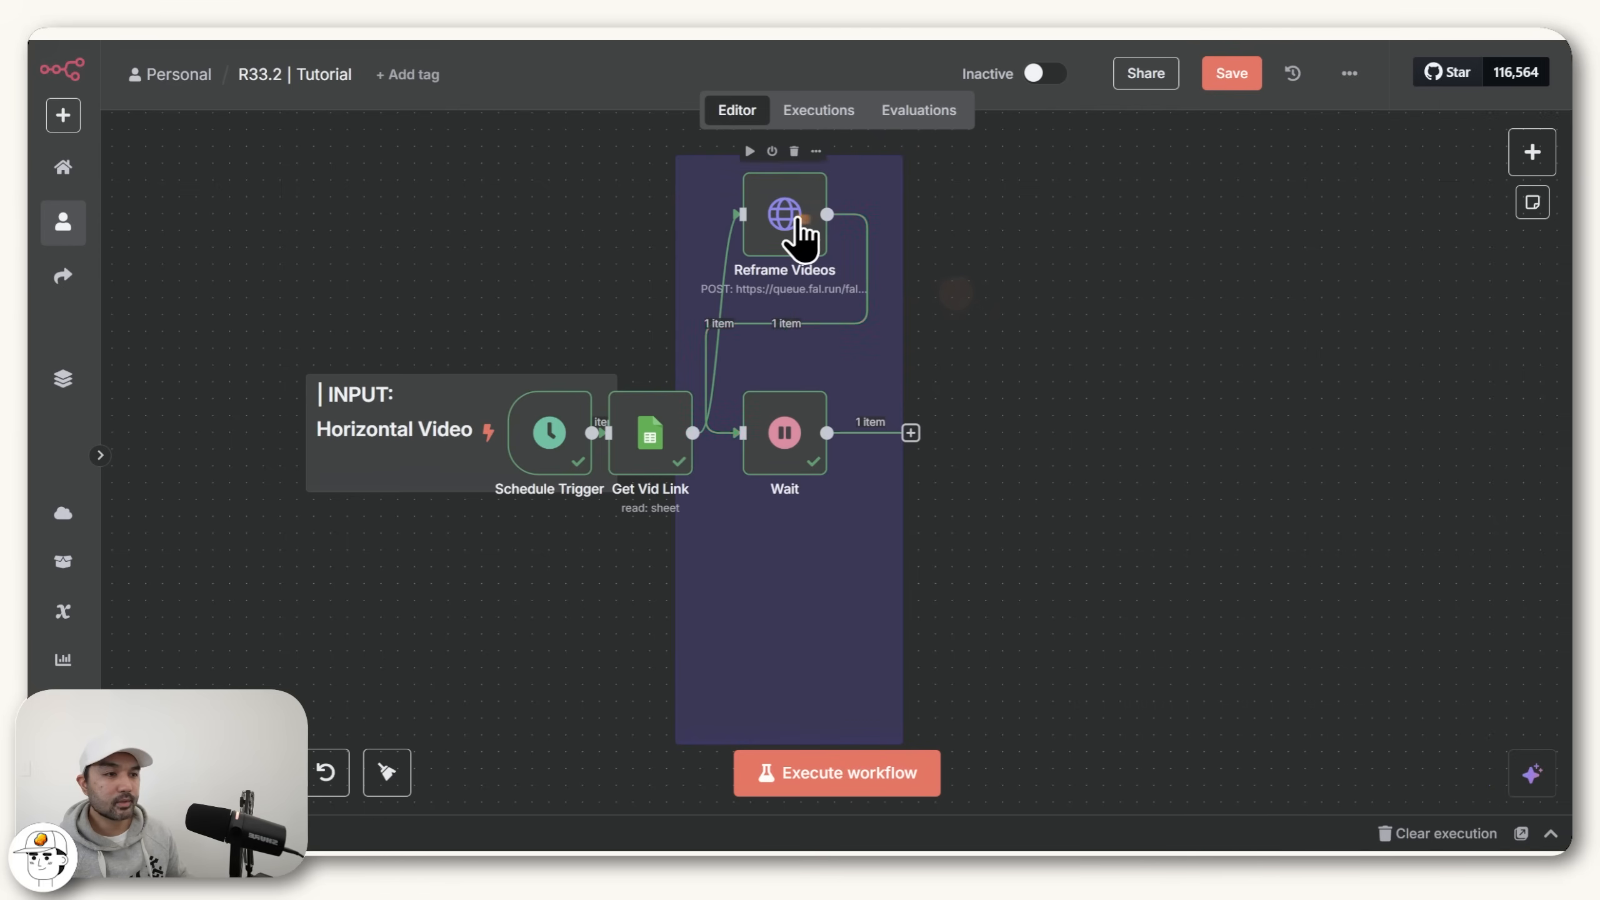
Step: Duplicate the Reframe Videos node, place the copy below the Wait node and connect Wait's output to it
click(796, 227)
key(ctrl+c)
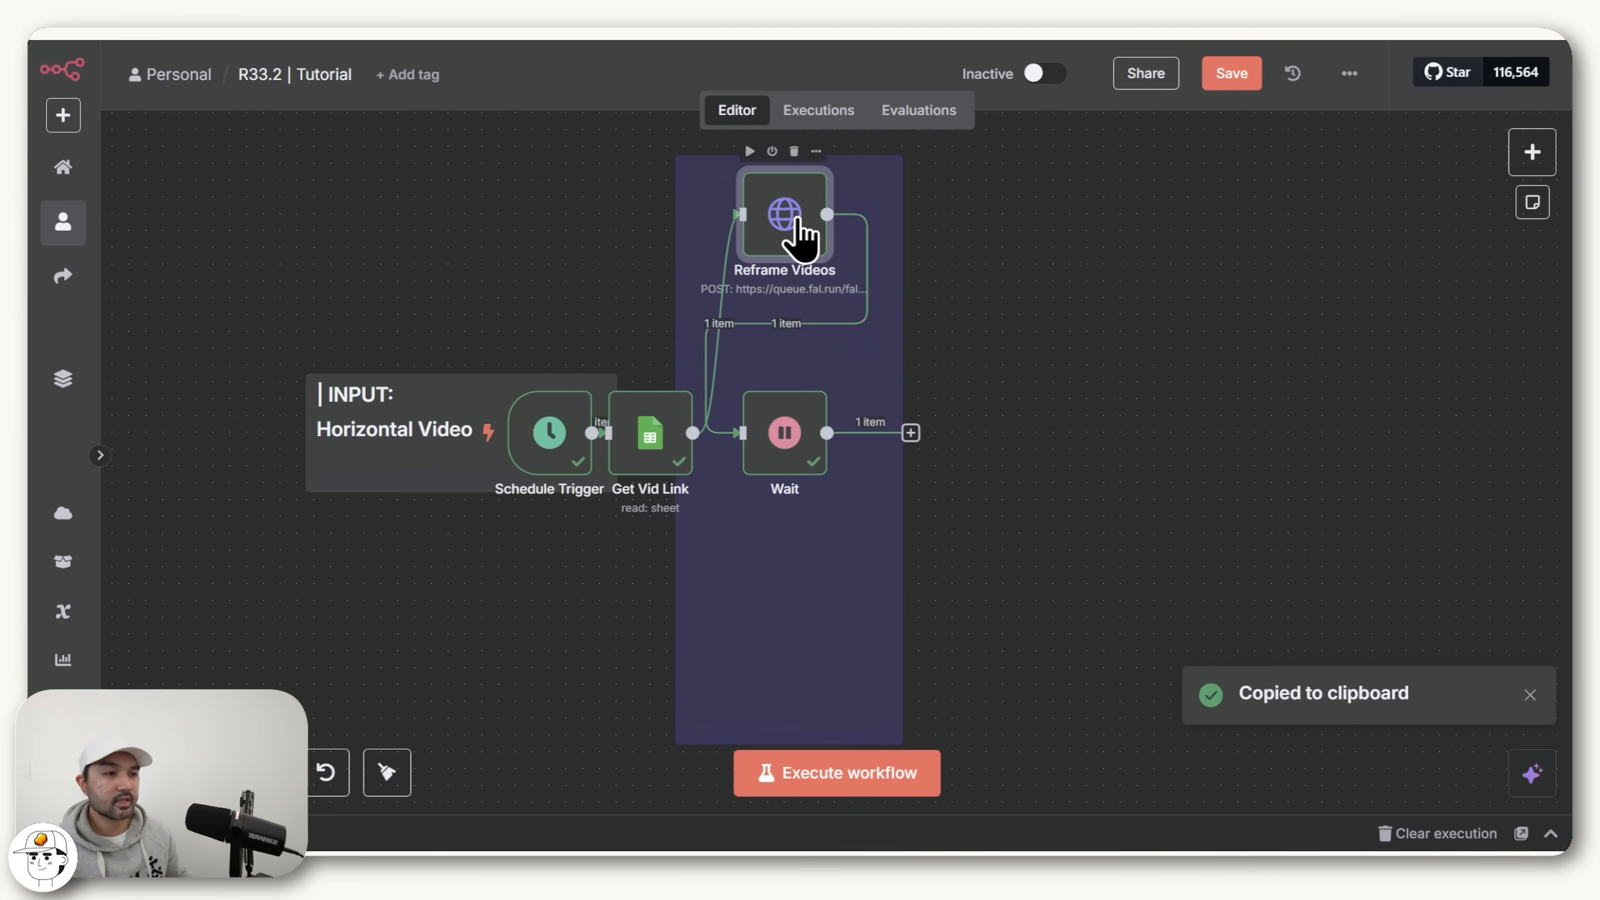
click(1150, 239)
key(ctrl+v)
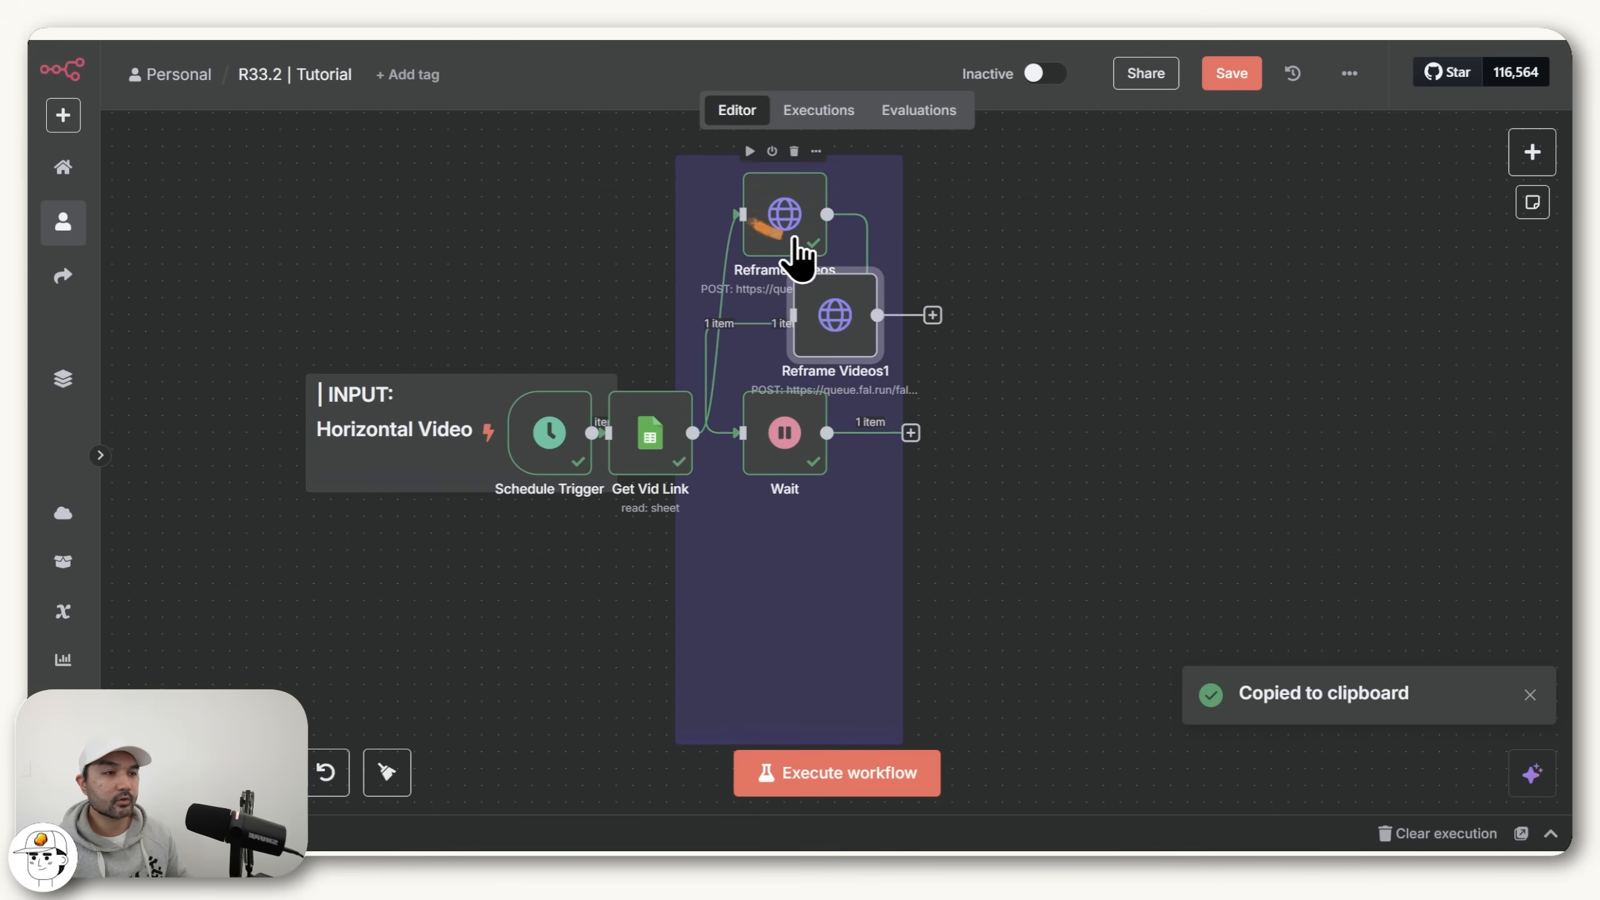
drag(865, 332, 800, 608)
drag(910, 433, 738, 621)
Step: Open the duplicated request node and rename it Get Reframed
double_click(797, 605)
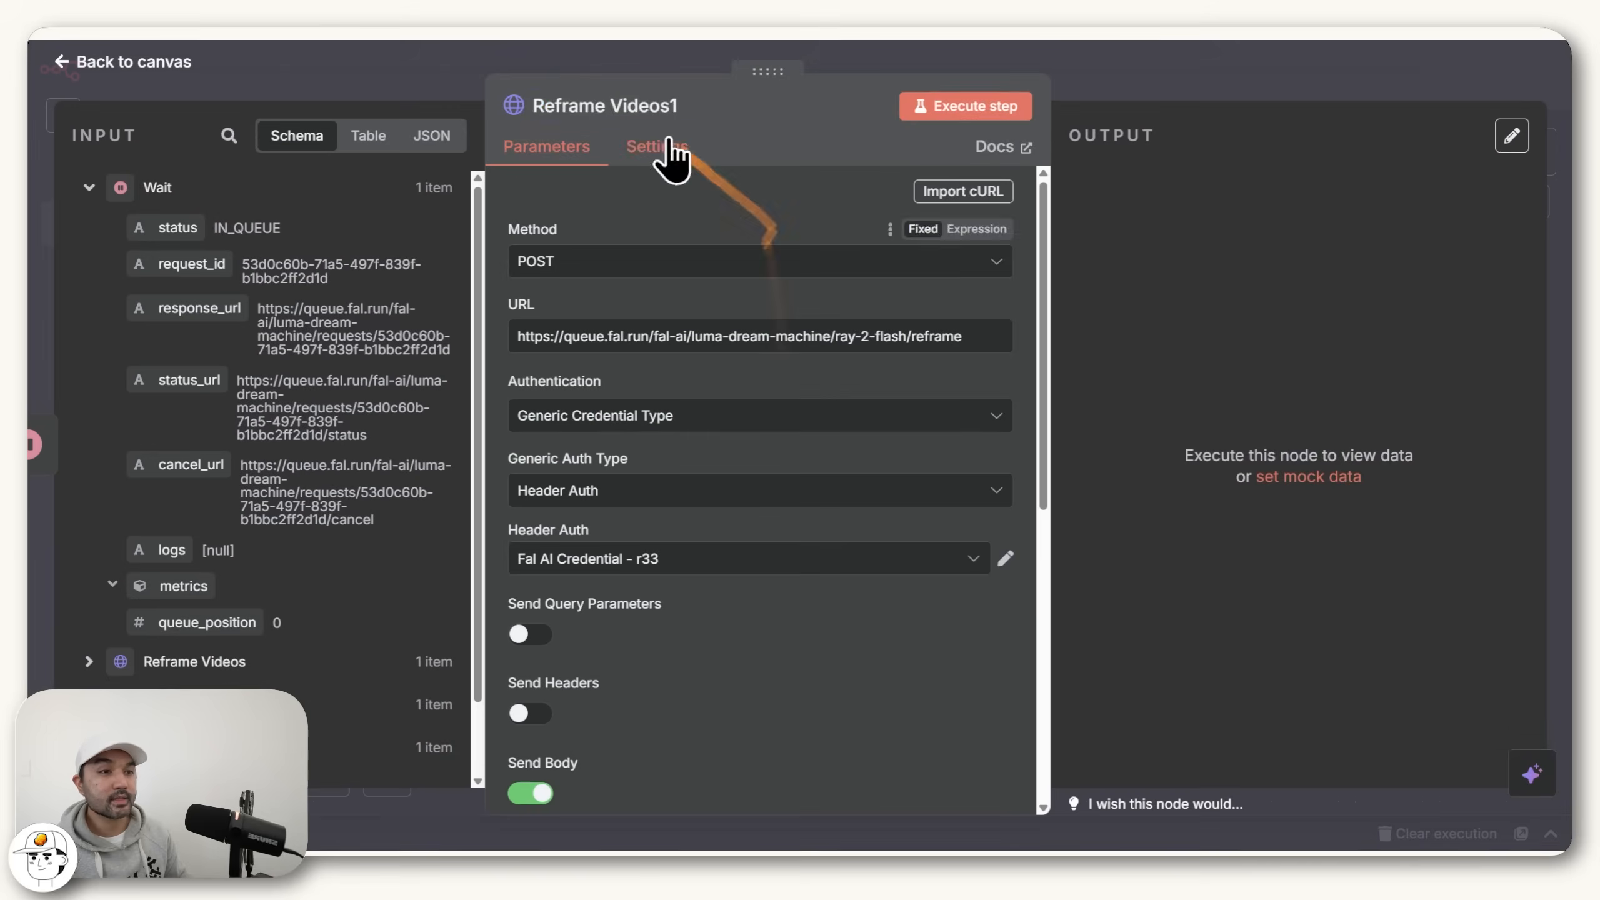
click(570, 105)
text(Get)
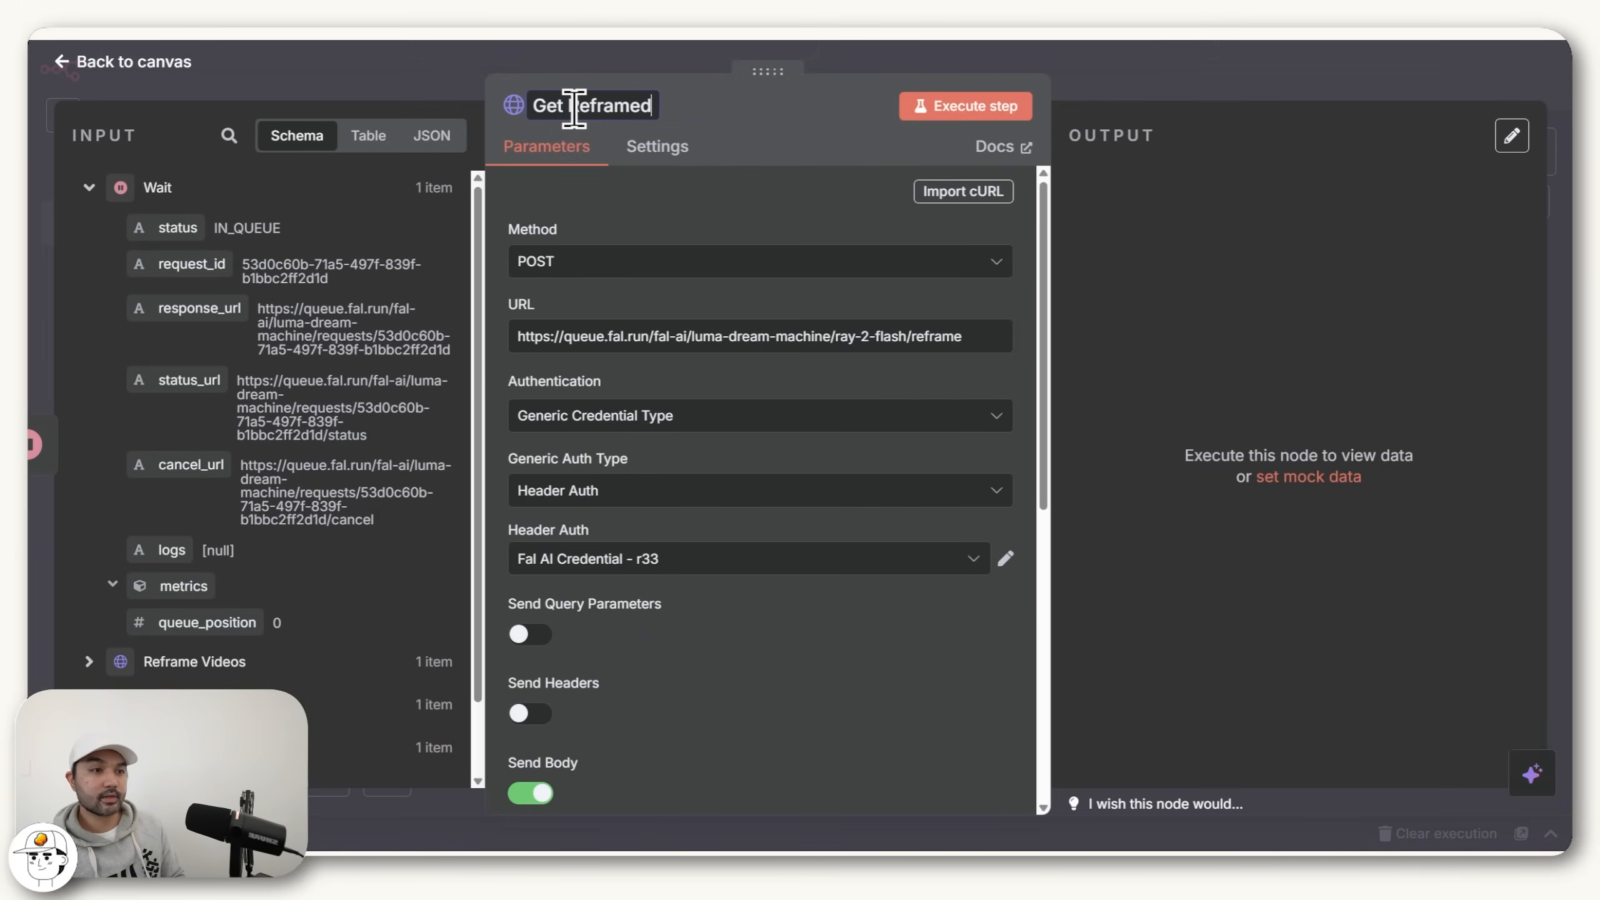
text( Reframed)
click(747, 181)
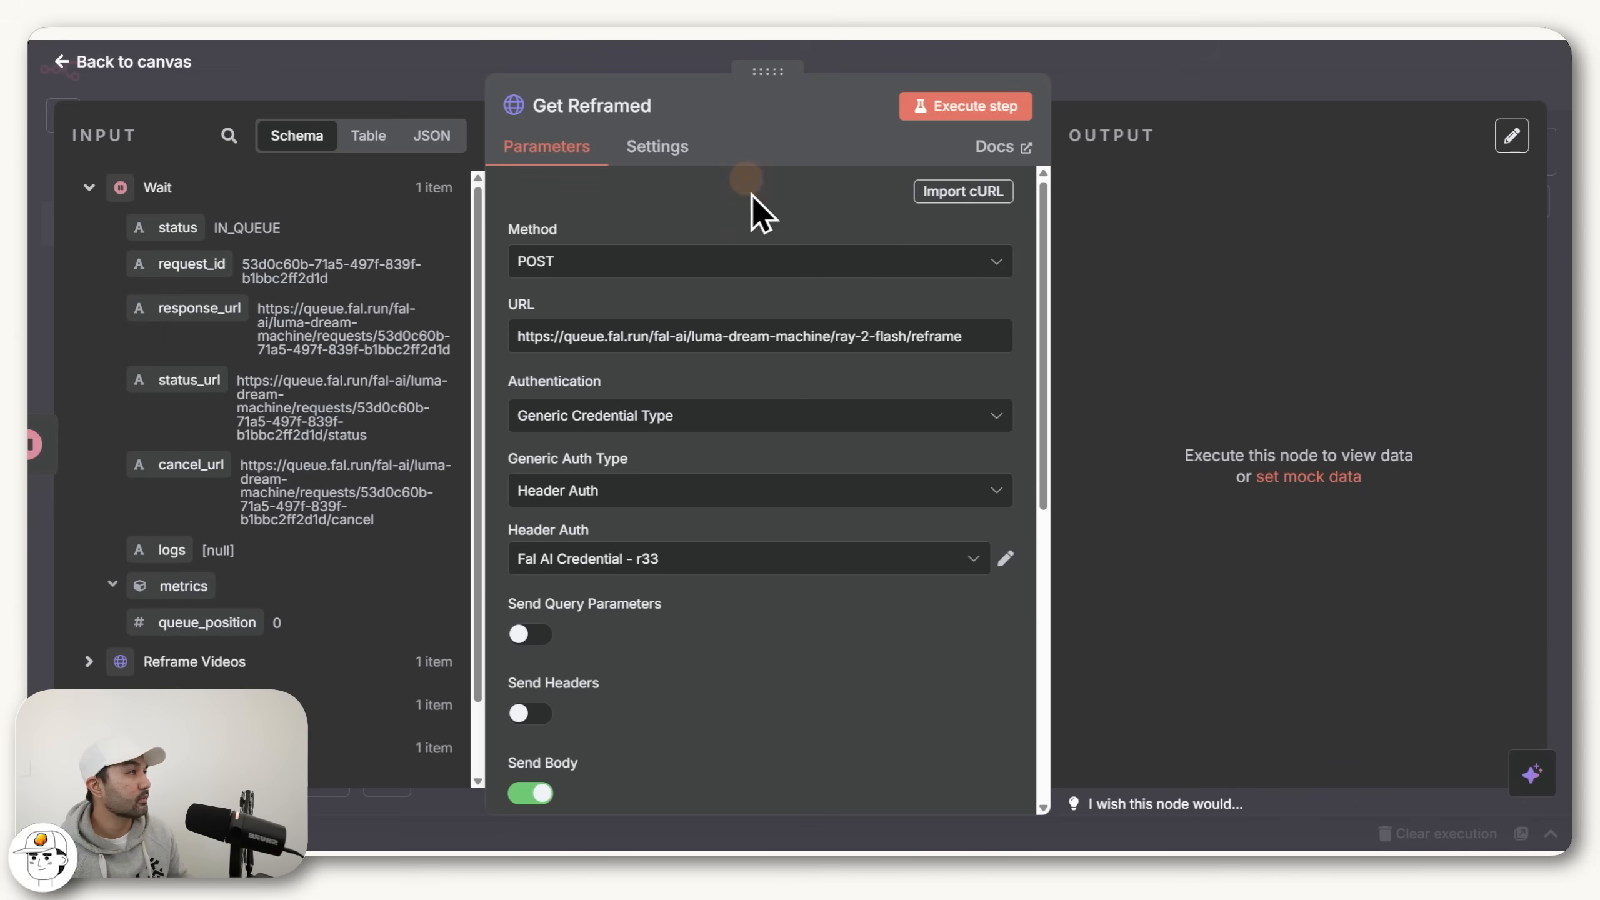
Step: Set the Get Reframed node's method to GET and turn off Send Body
click(582, 261)
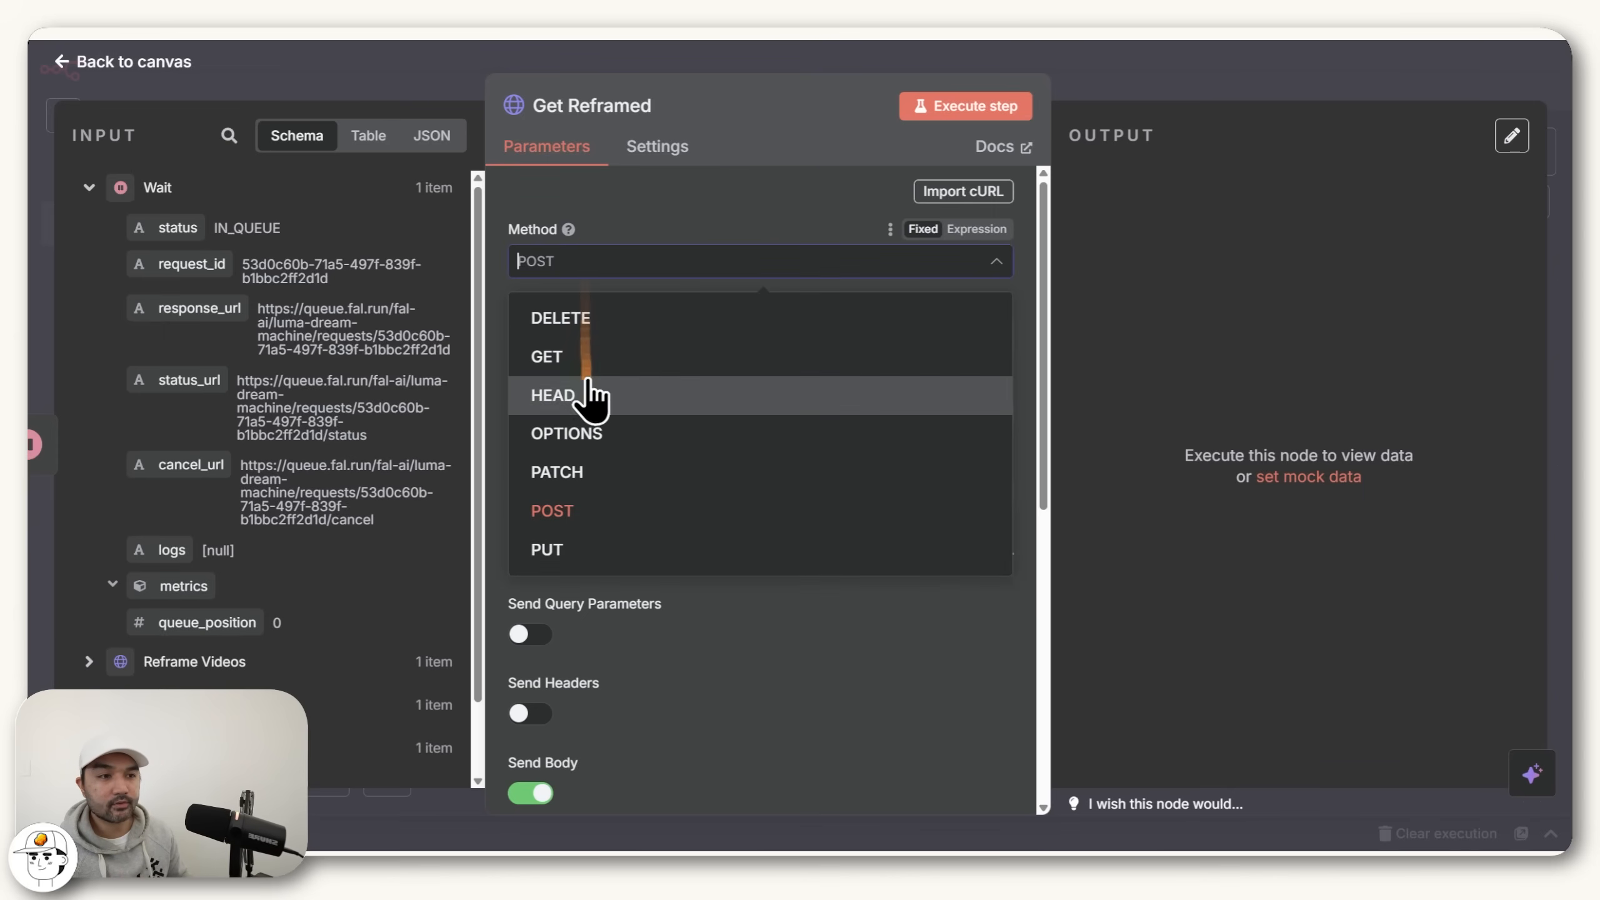
click(570, 357)
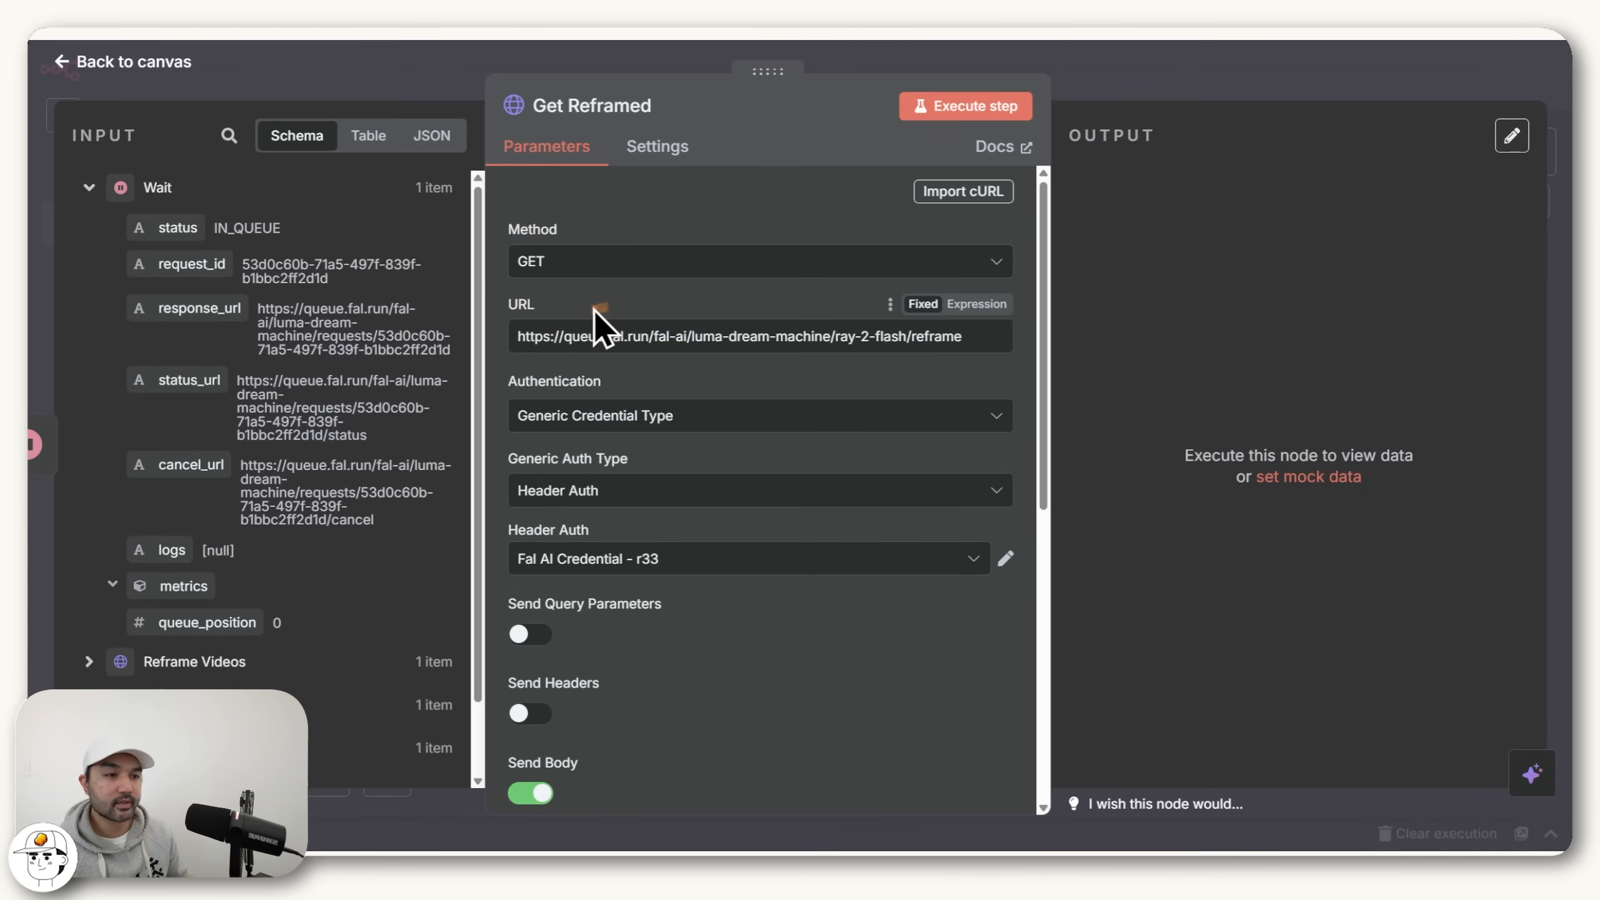
scroll(566, 586, down, 3)
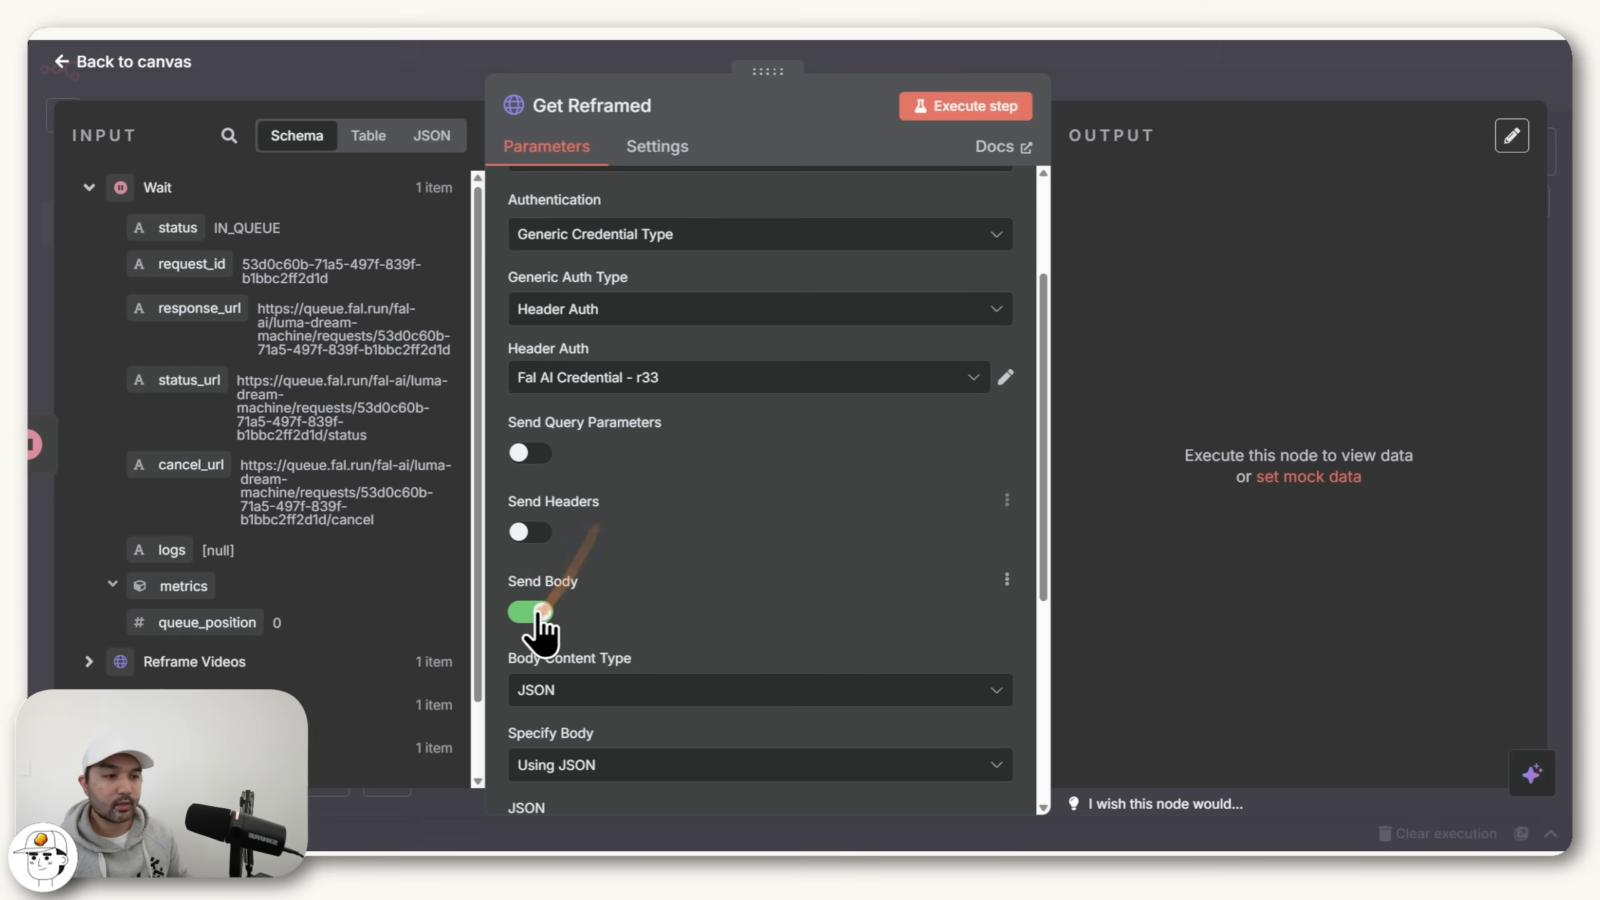
click(535, 612)
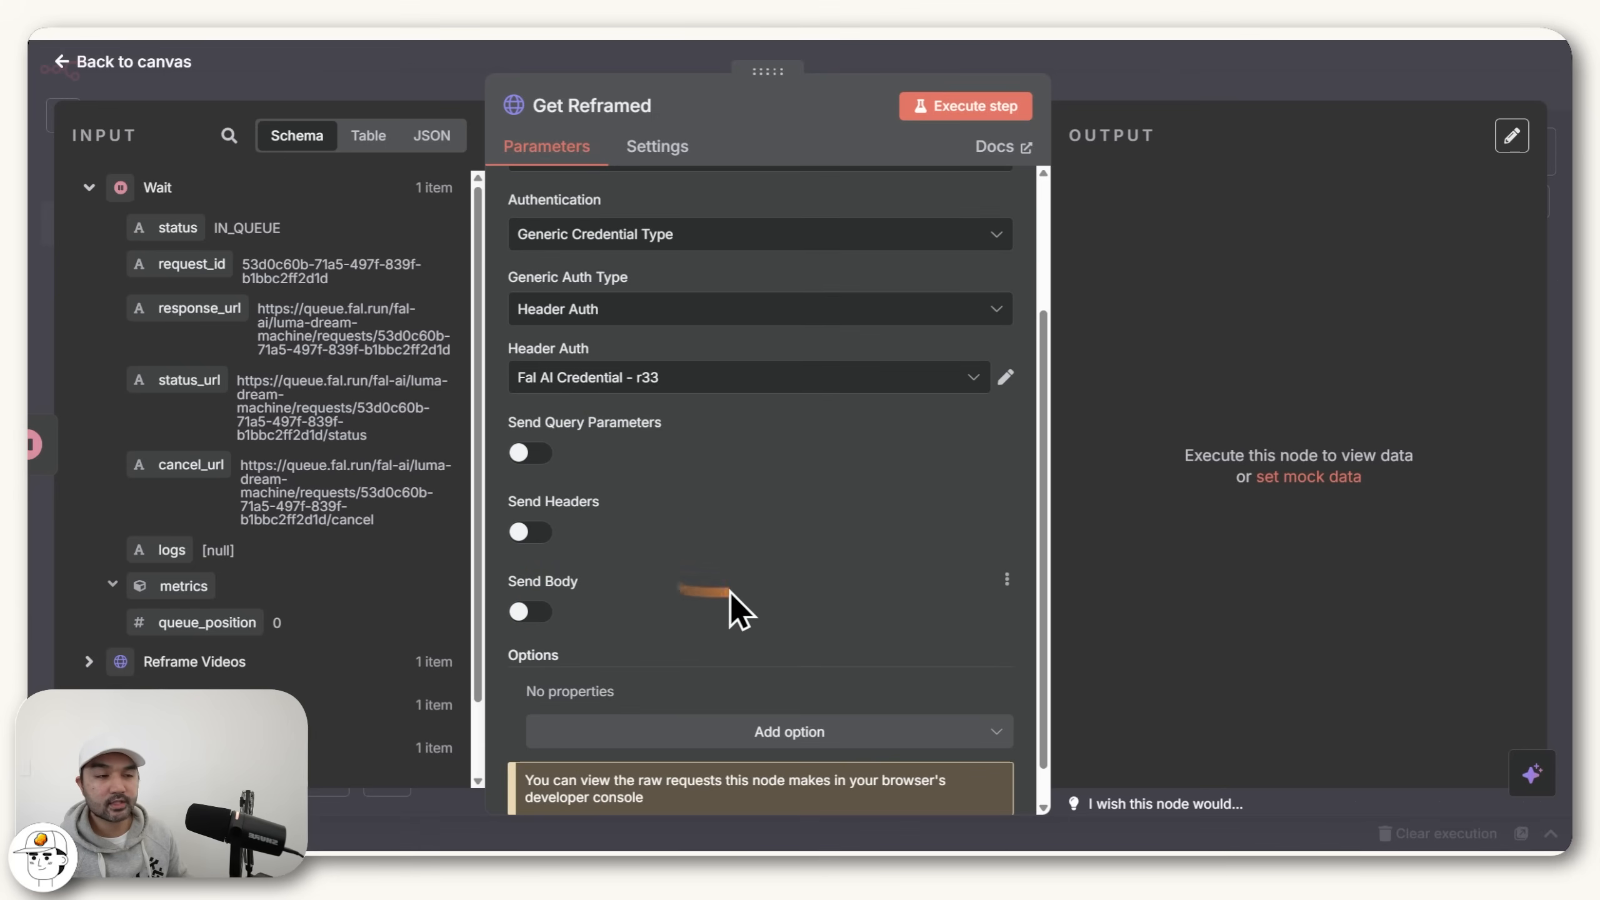
scroll(730, 593, up, 3)
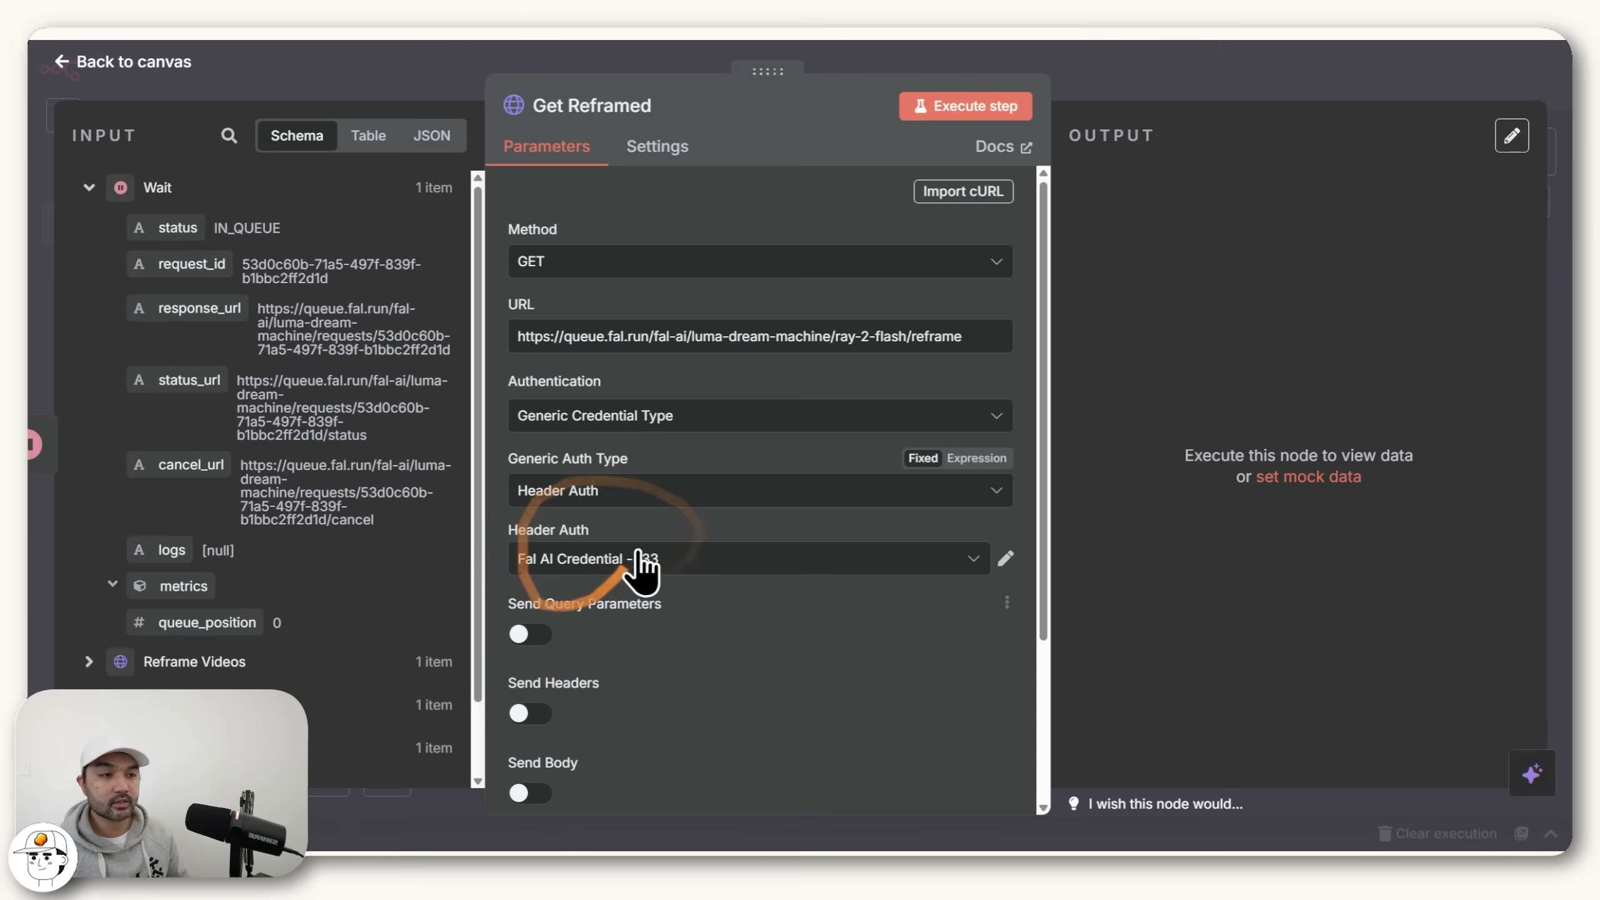
drag(517, 336, 1044, 341)
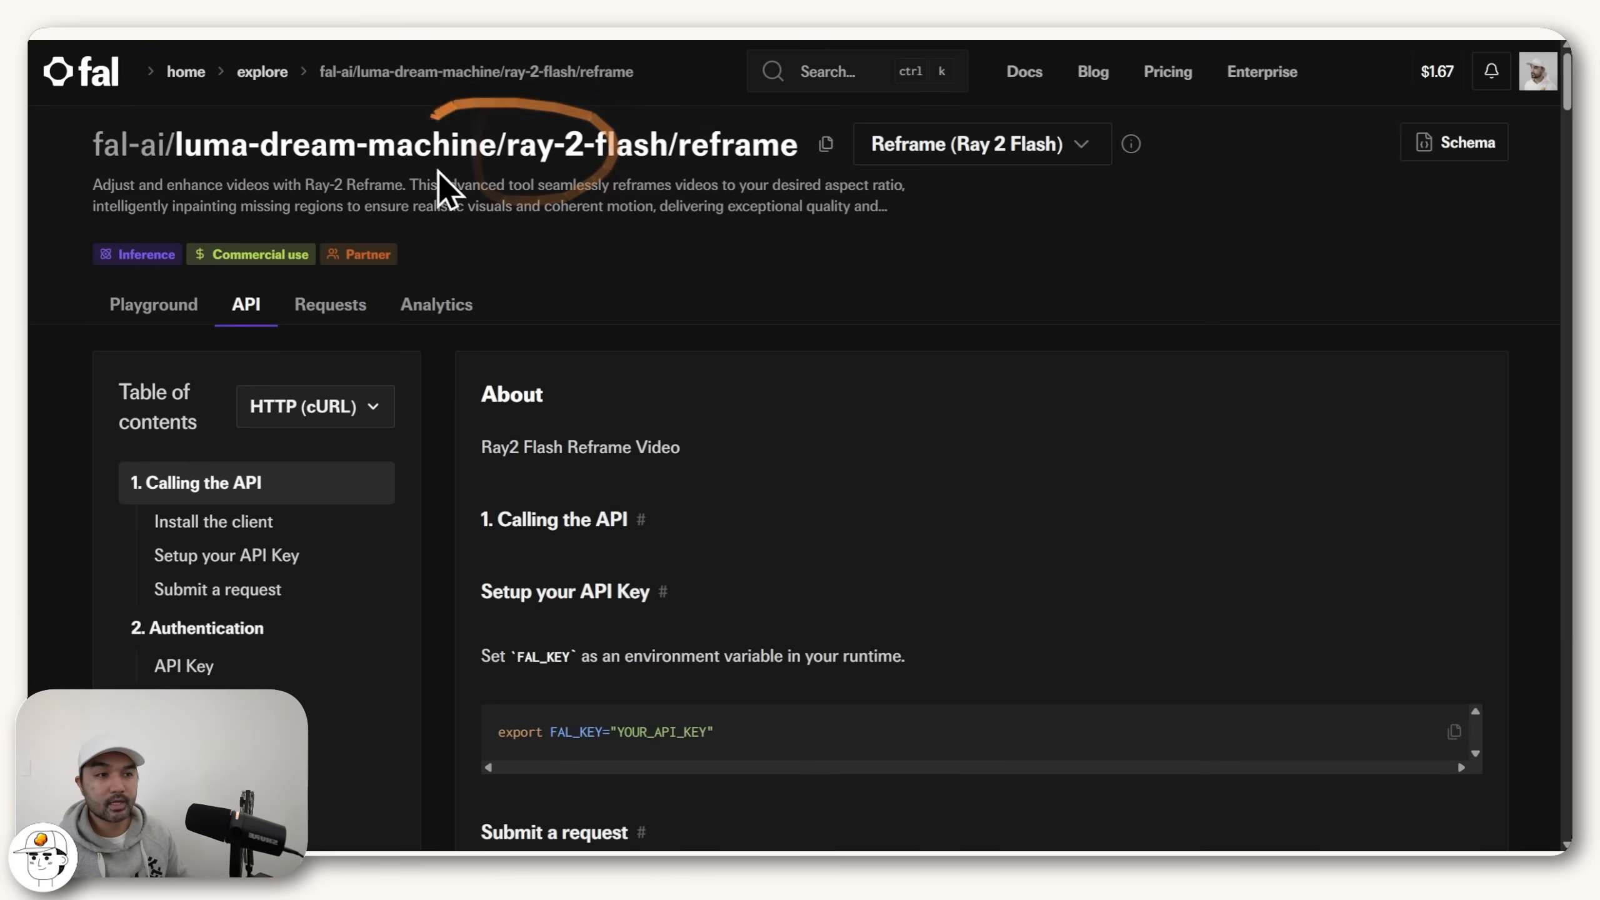
scroll(448, 341, down, 1)
scroll(449, 340, down, 3)
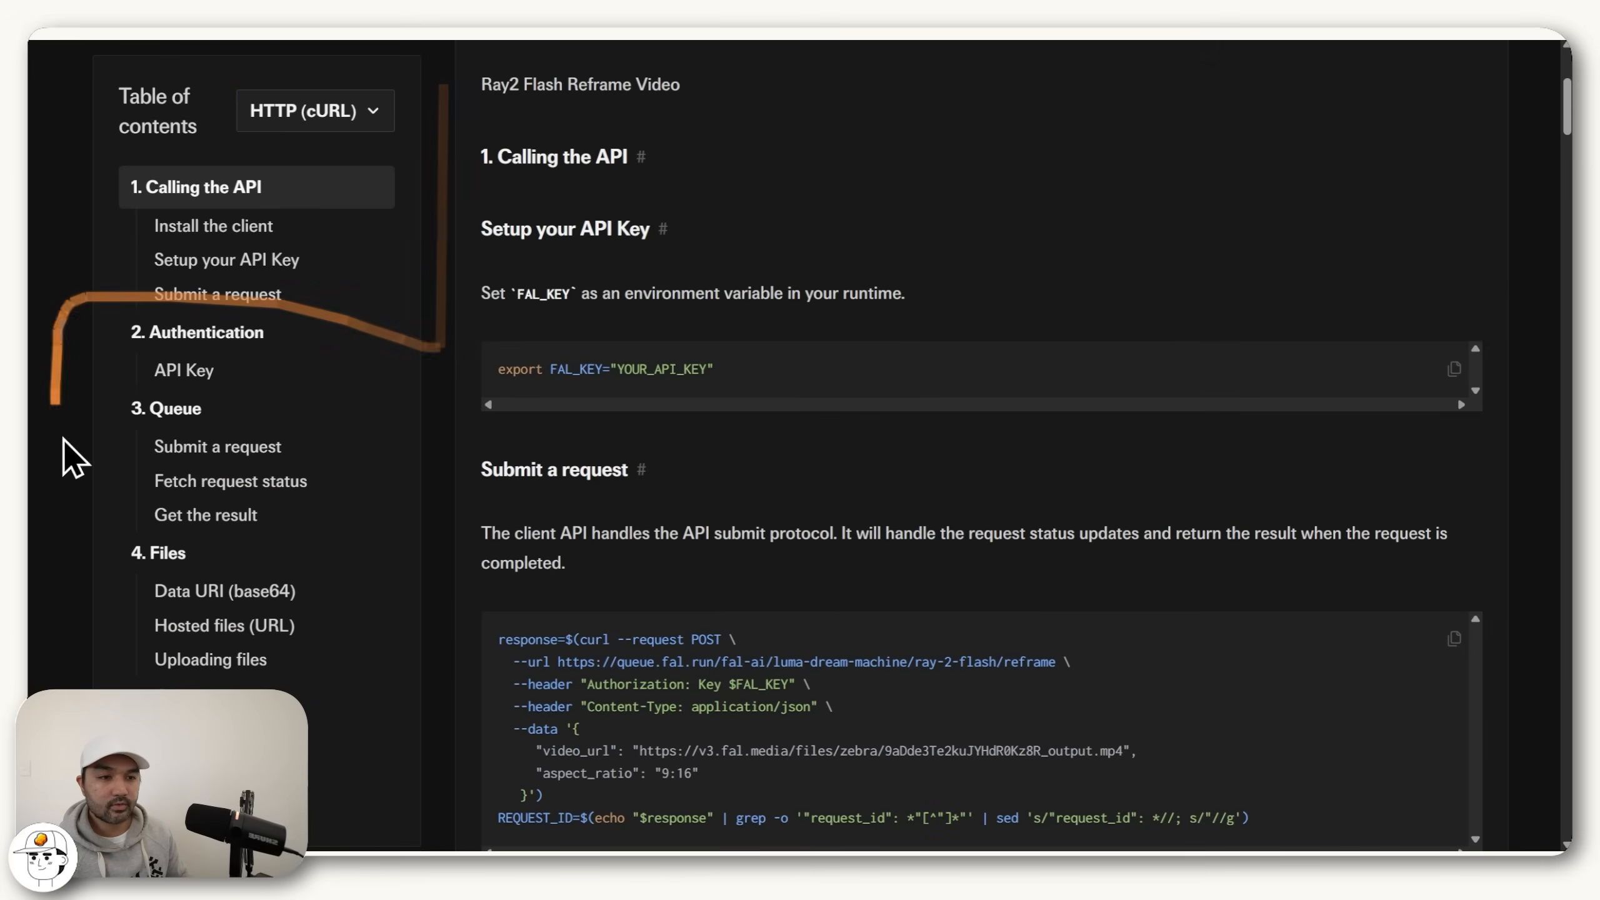
click(208, 516)
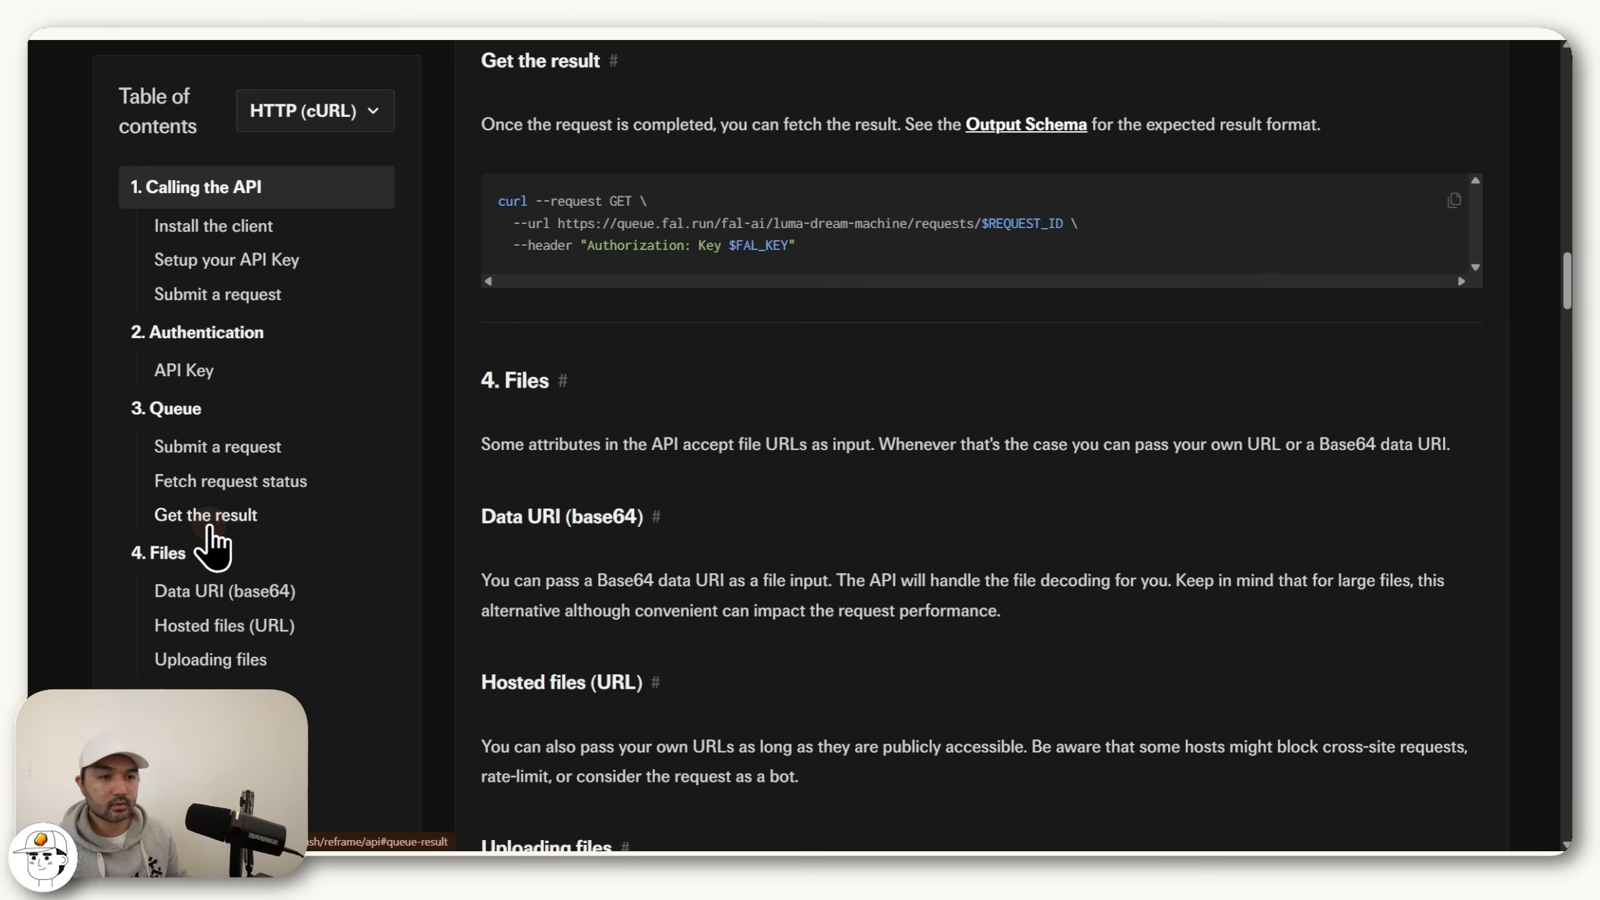
scroll(661, 117, up, 1)
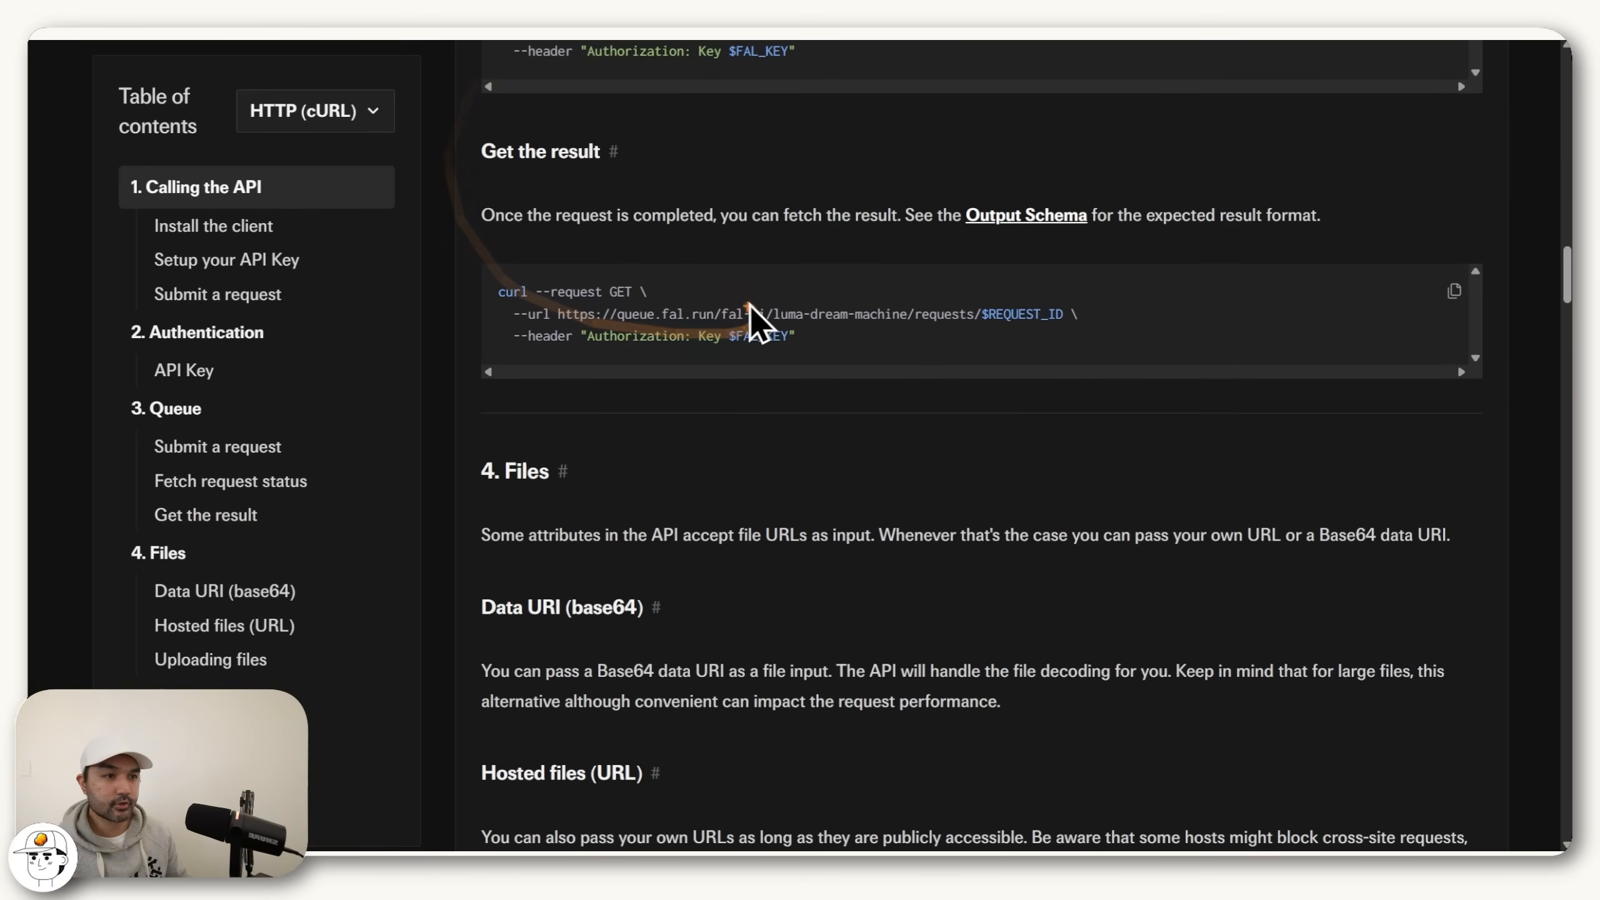
drag(556, 313, 1383, 320)
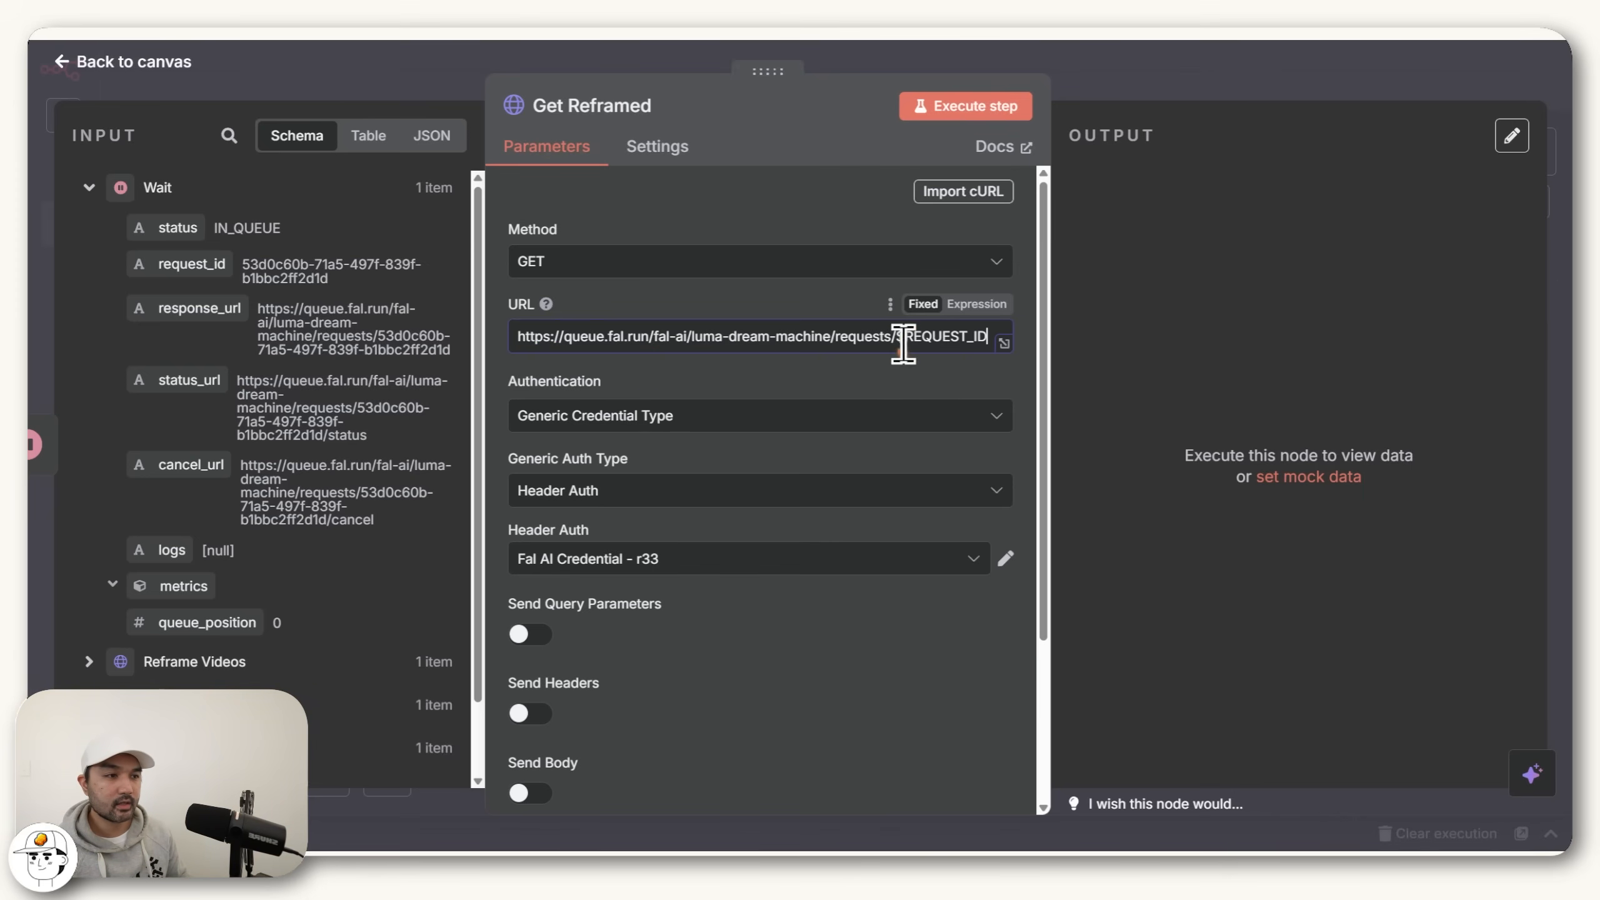
Step: Replace $REQUEST_ID in the URL with the Wait node's request_id expression, leaving no space after the slash
double_click(903, 344)
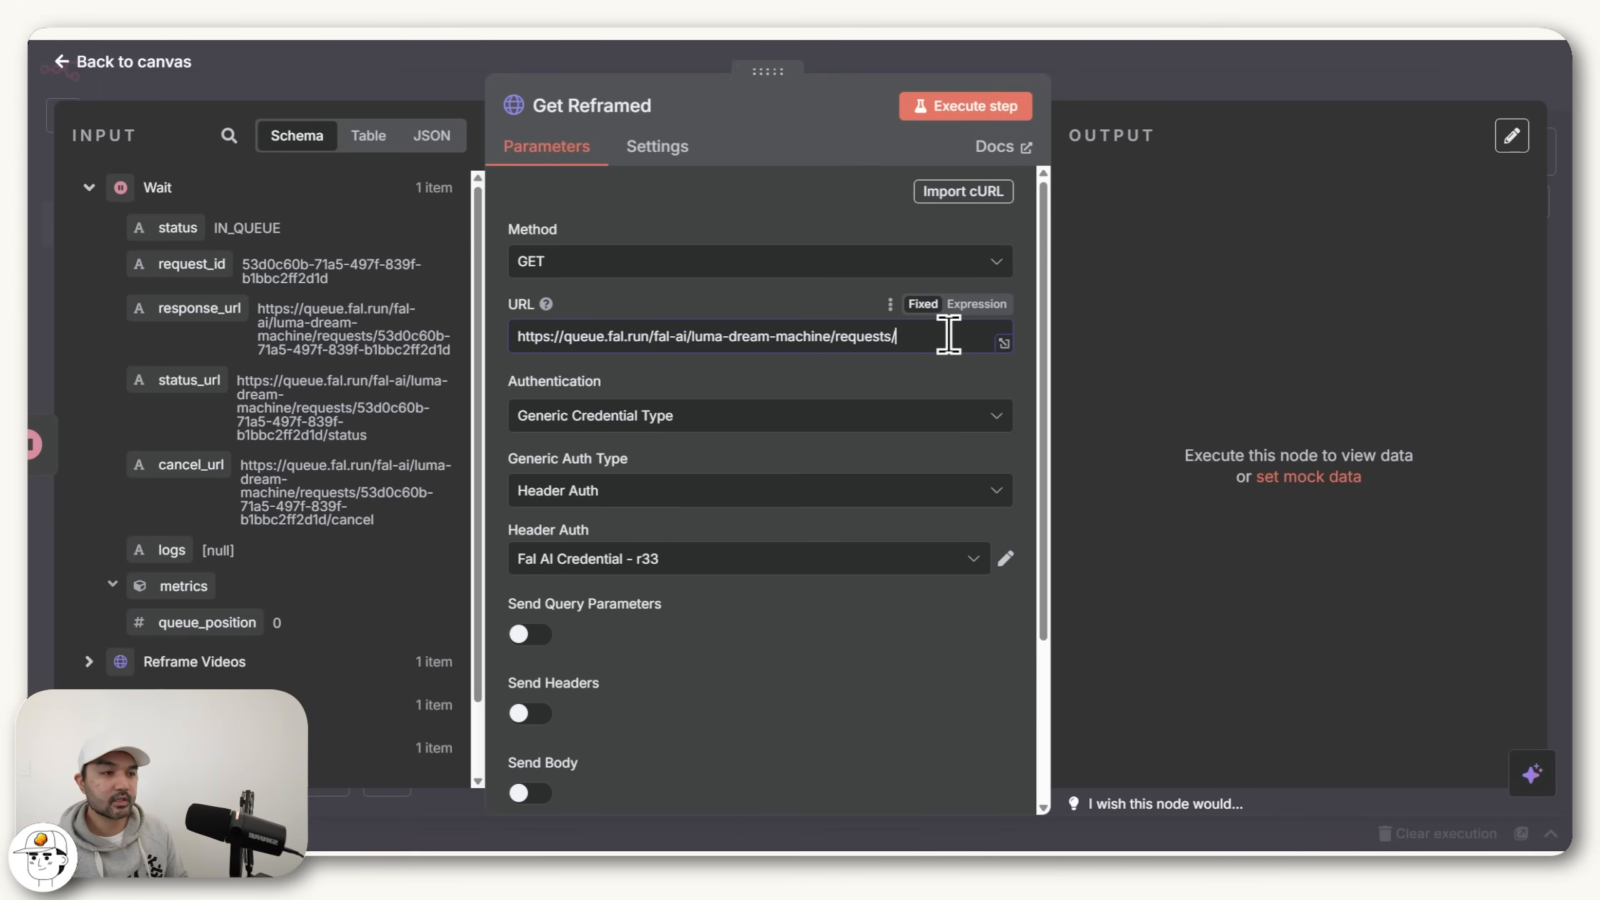
key(ctrl+z)
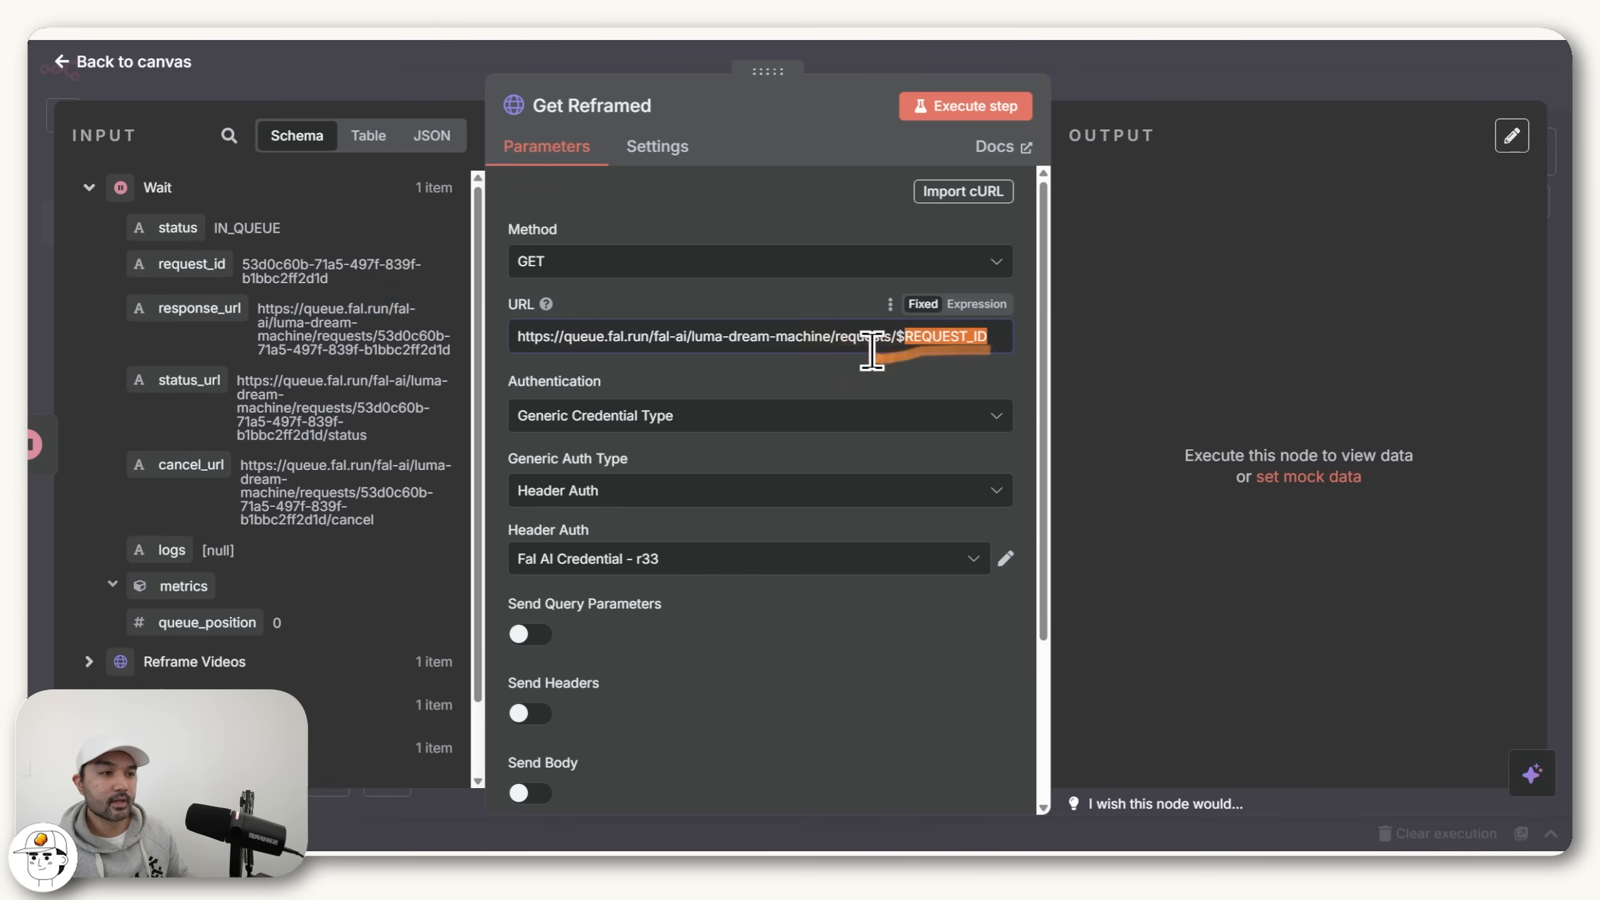
click(888, 337)
drag(899, 337, 1122, 351)
key(BackSpace)
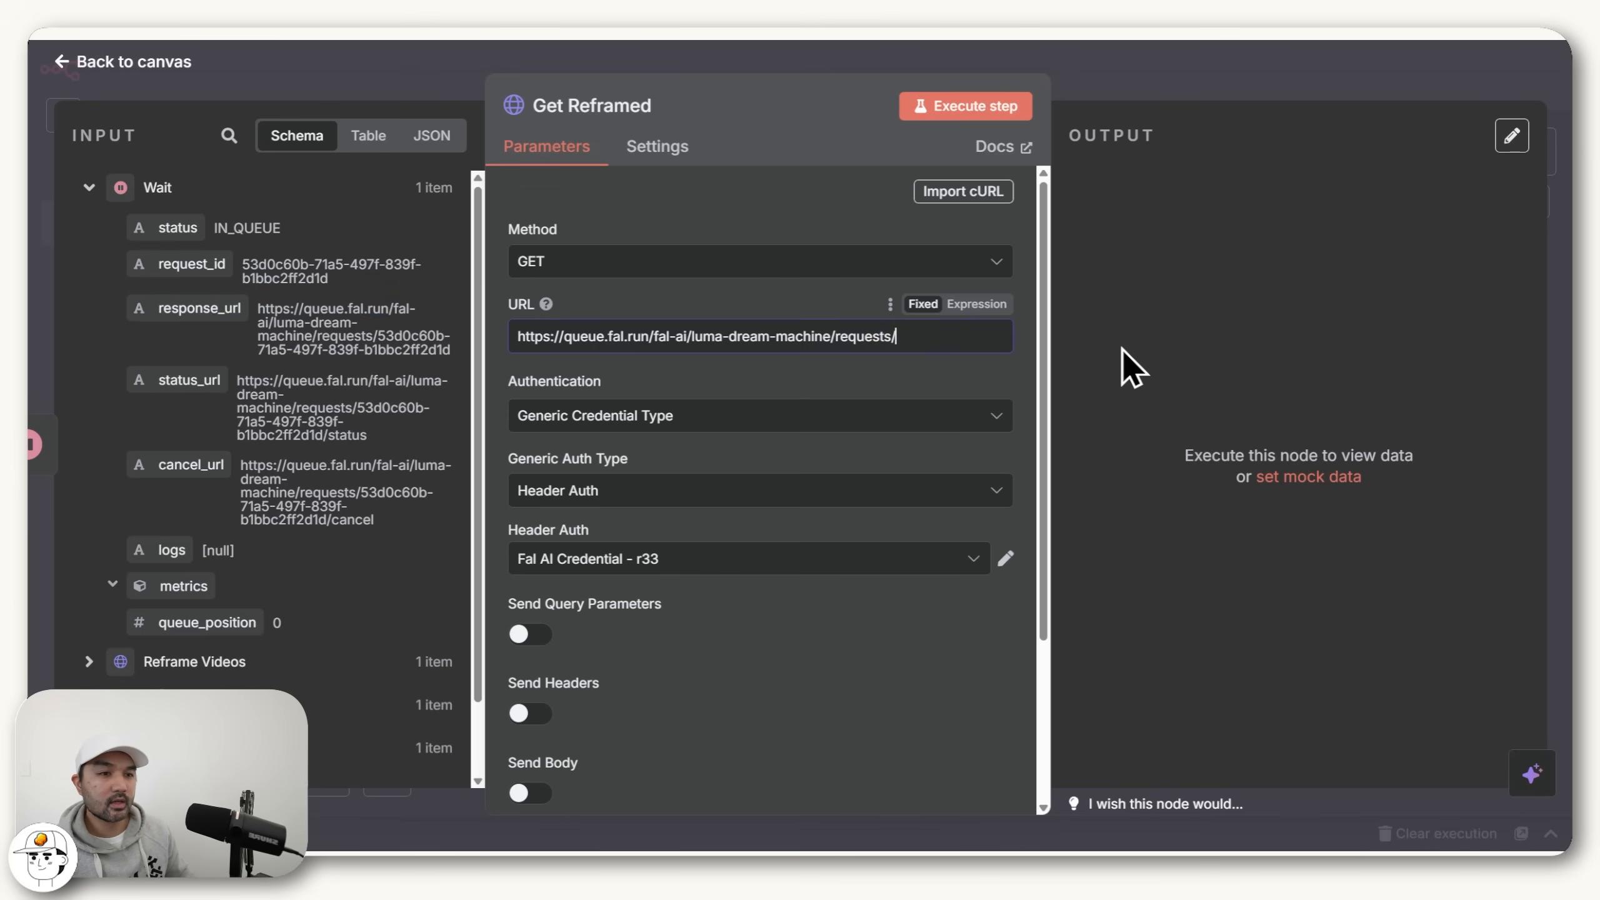
drag(189, 267, 990, 387)
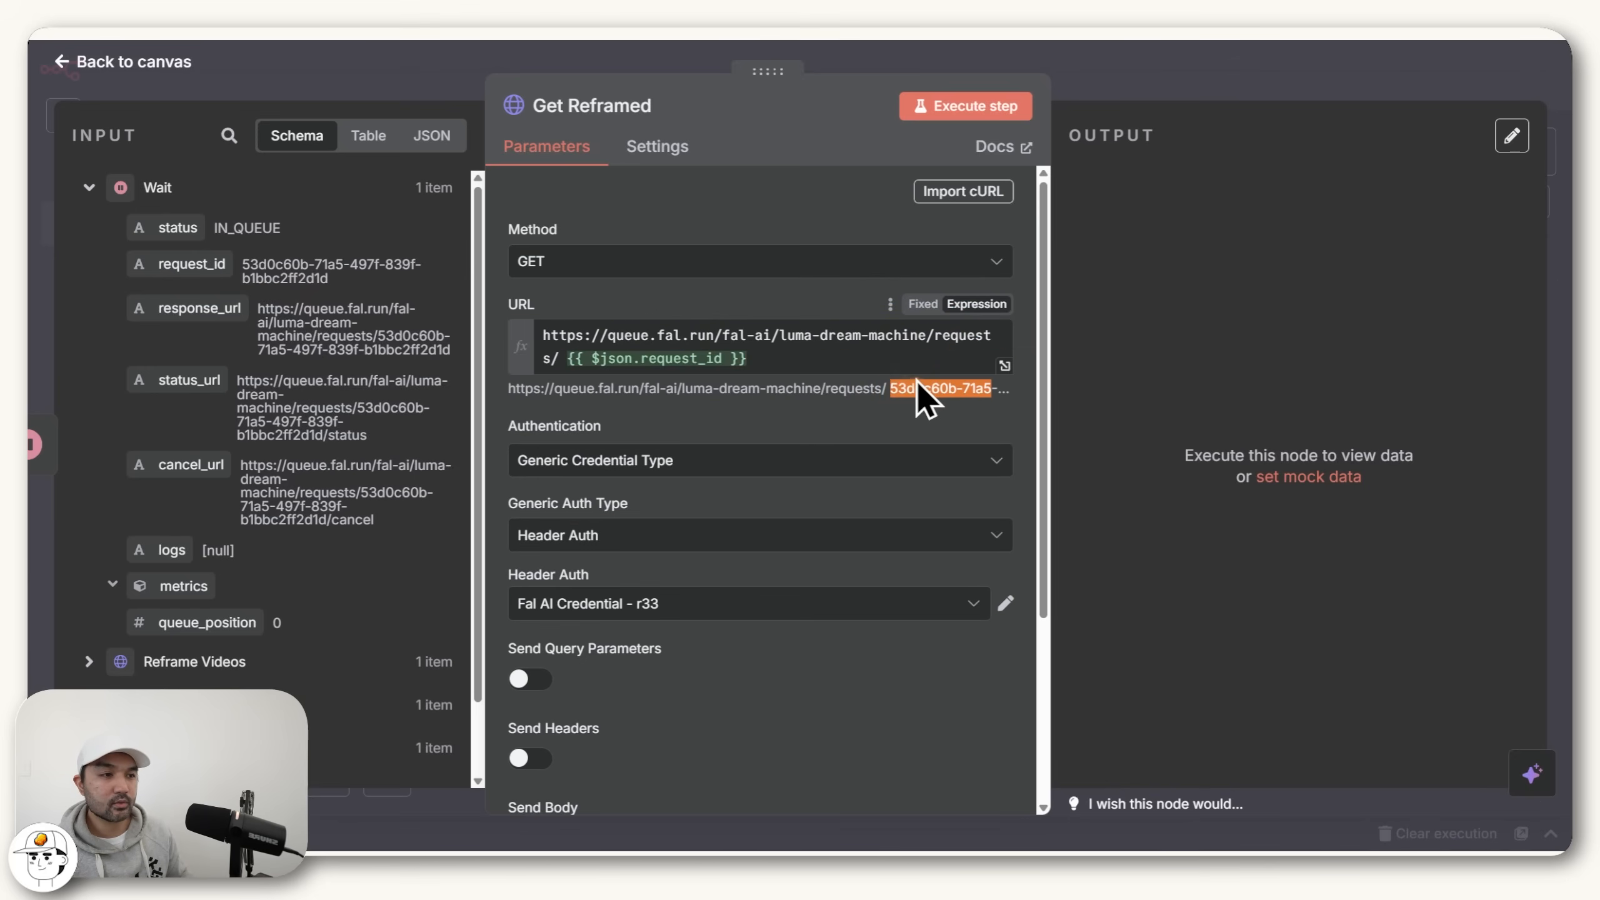
click(553, 358)
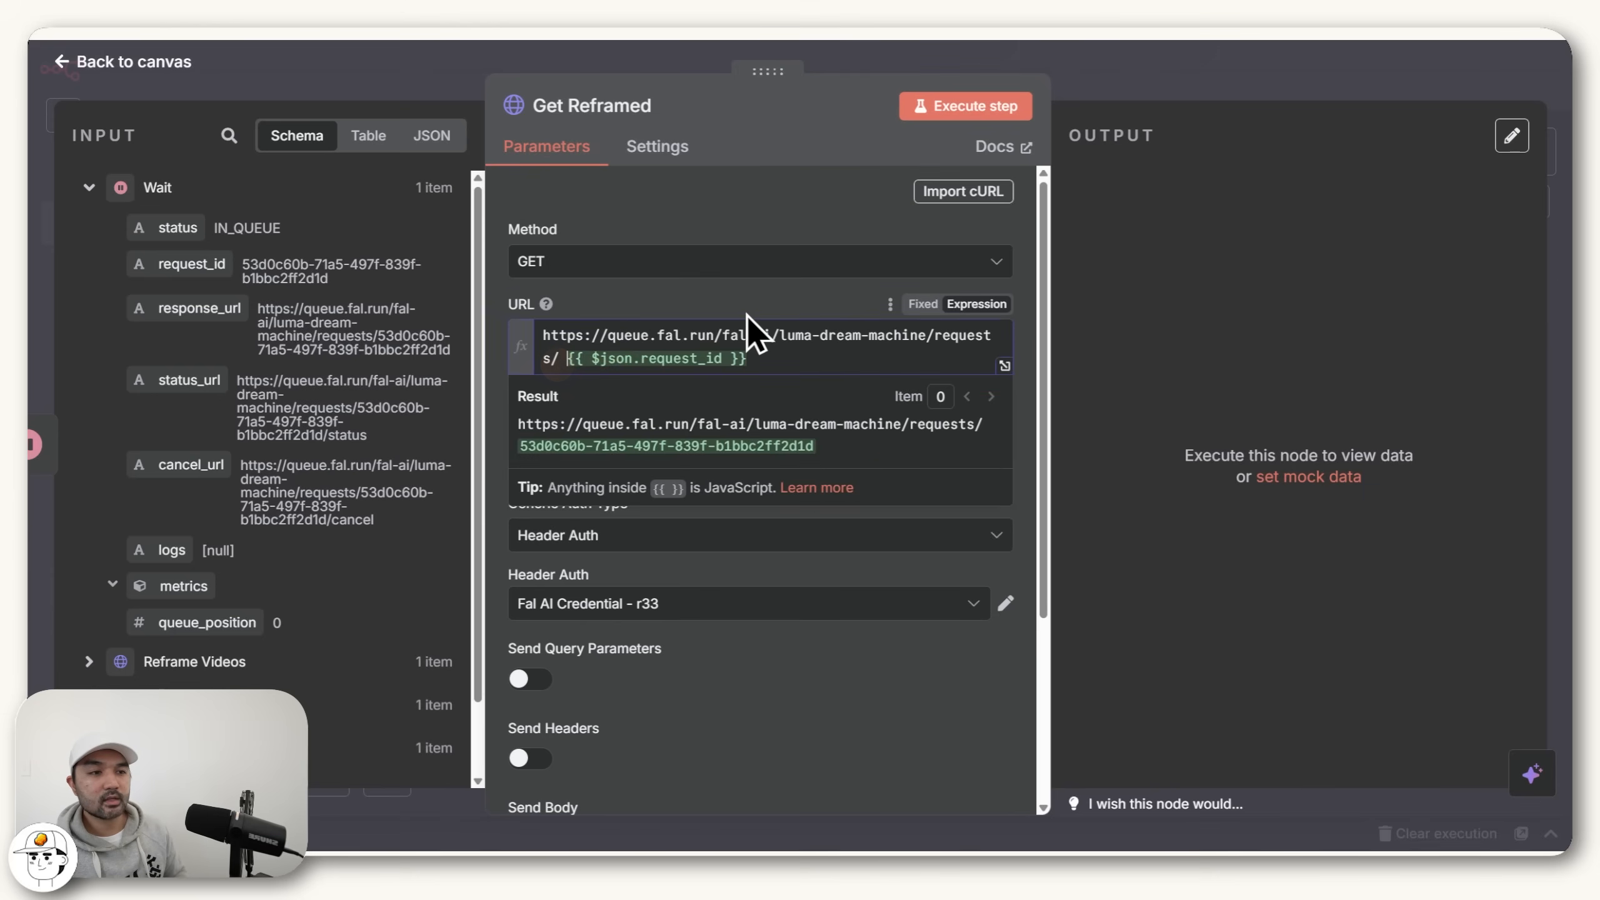
key(BackSpace)
click(733, 270)
Step: Execute the Get Reframed node, check the request's status in fal's request history for the model and return to n8n
click(965, 104)
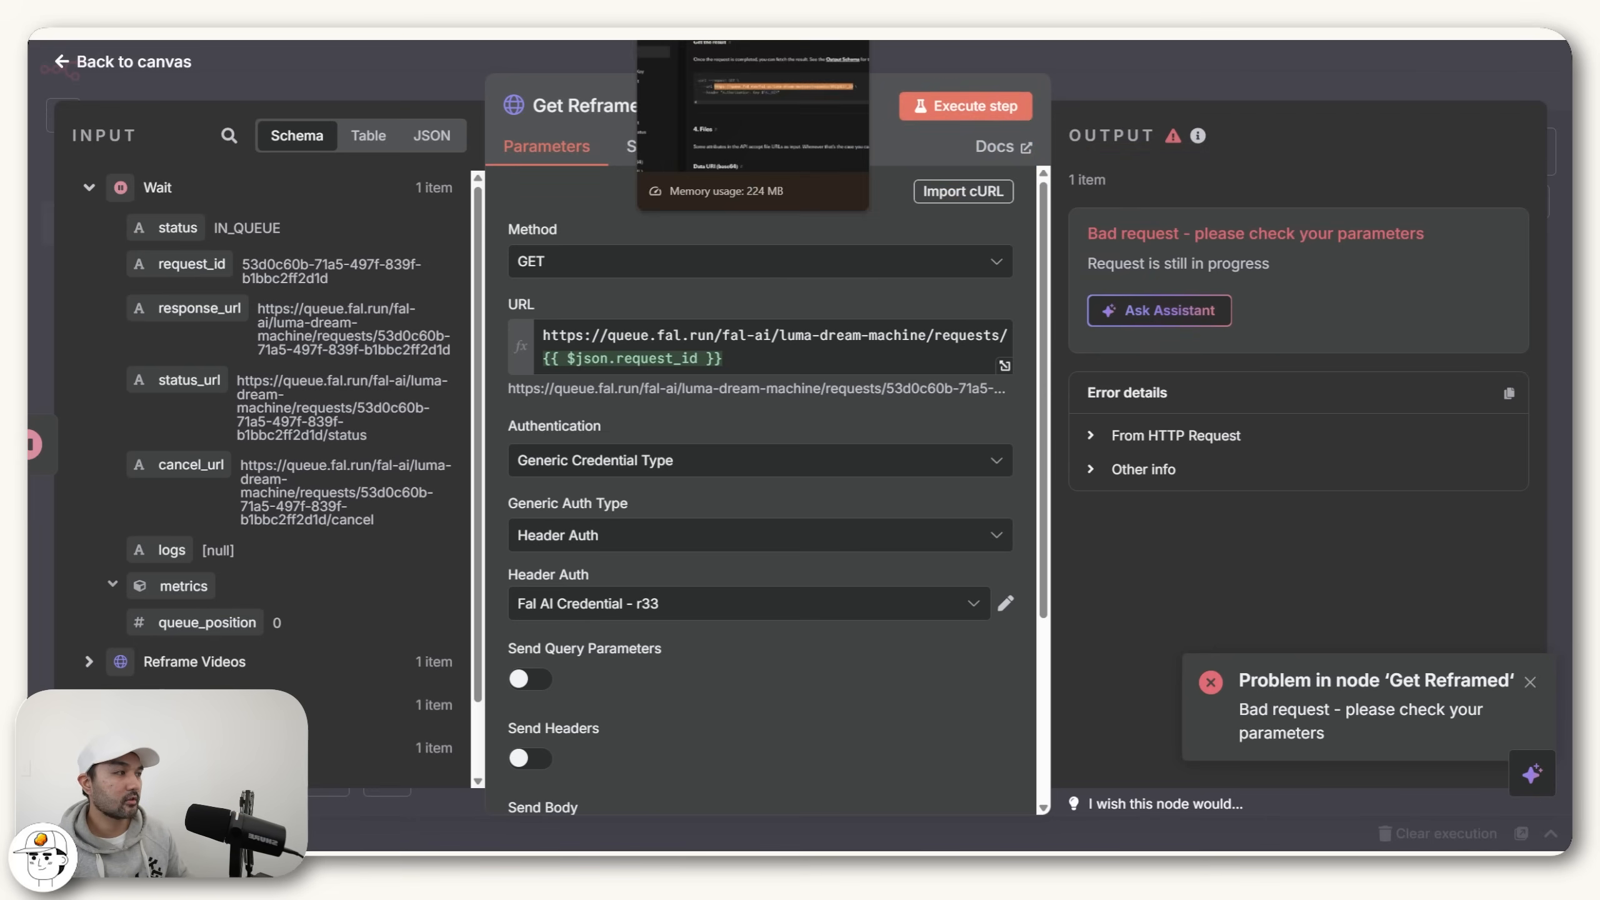
click(454, 31)
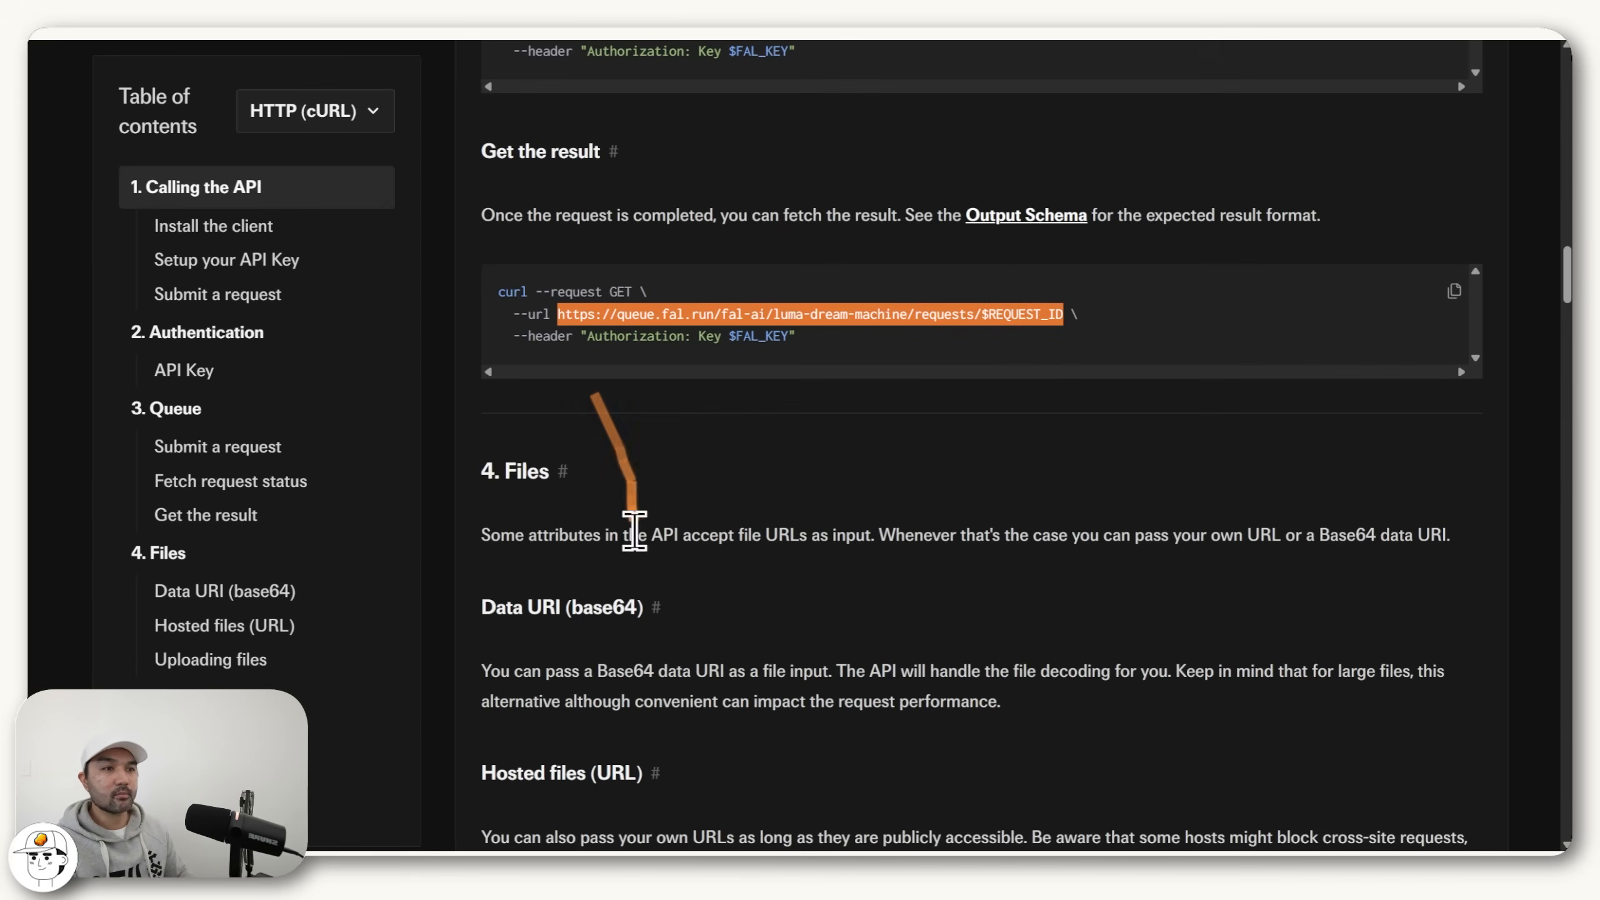
scroll(621, 536, up, 15)
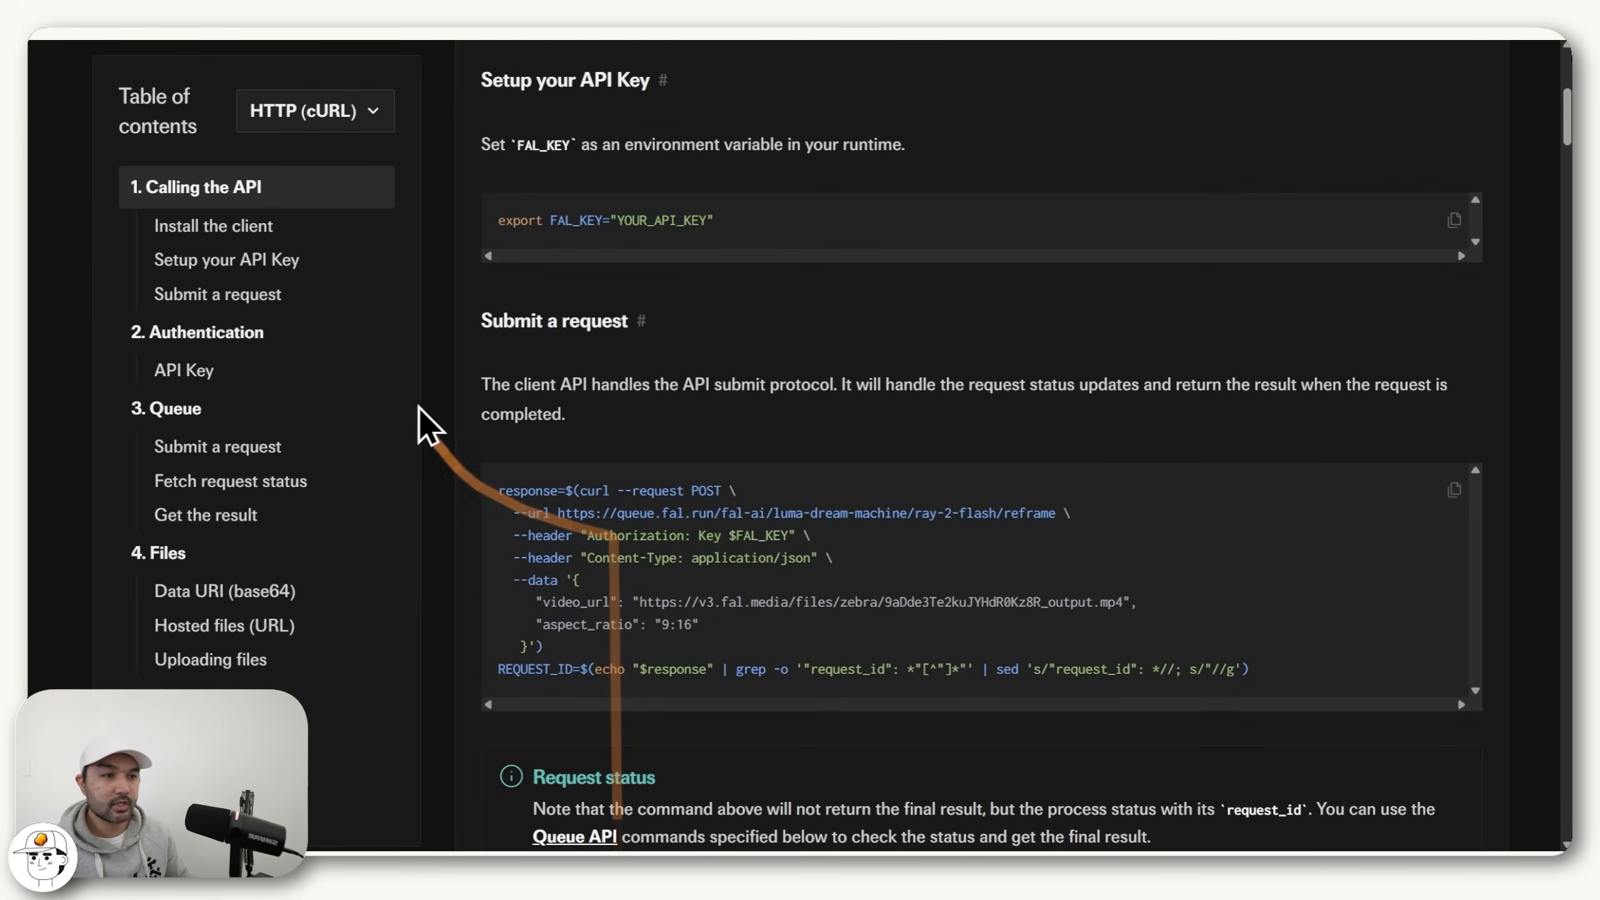
scroll(420, 425, up, 5)
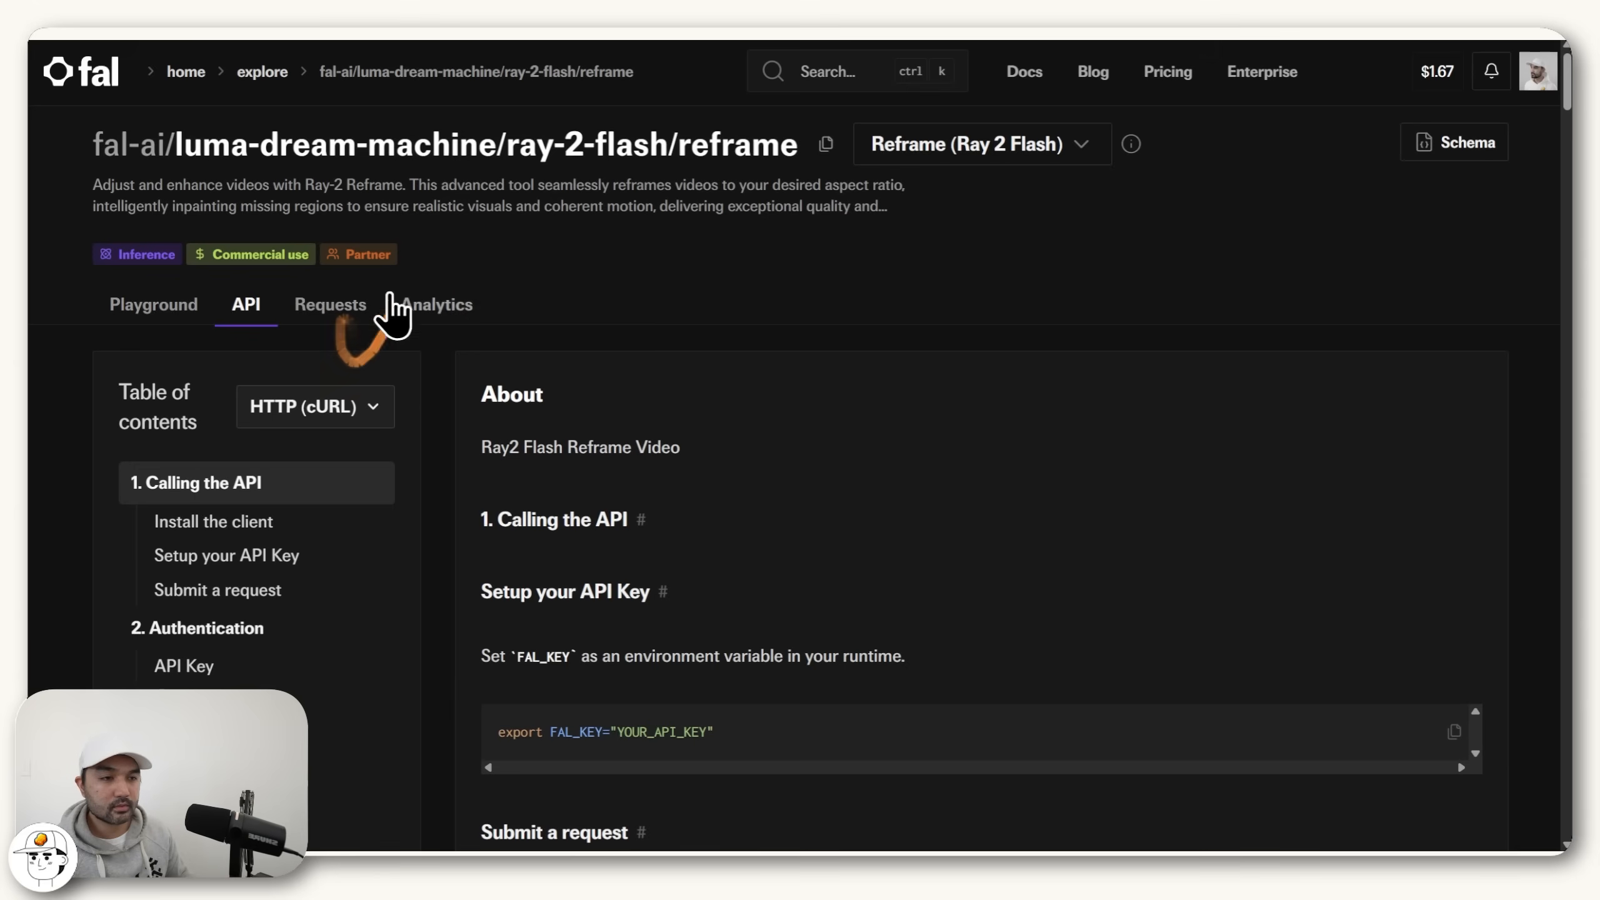
click(329, 305)
scroll(778, 354, down, 4)
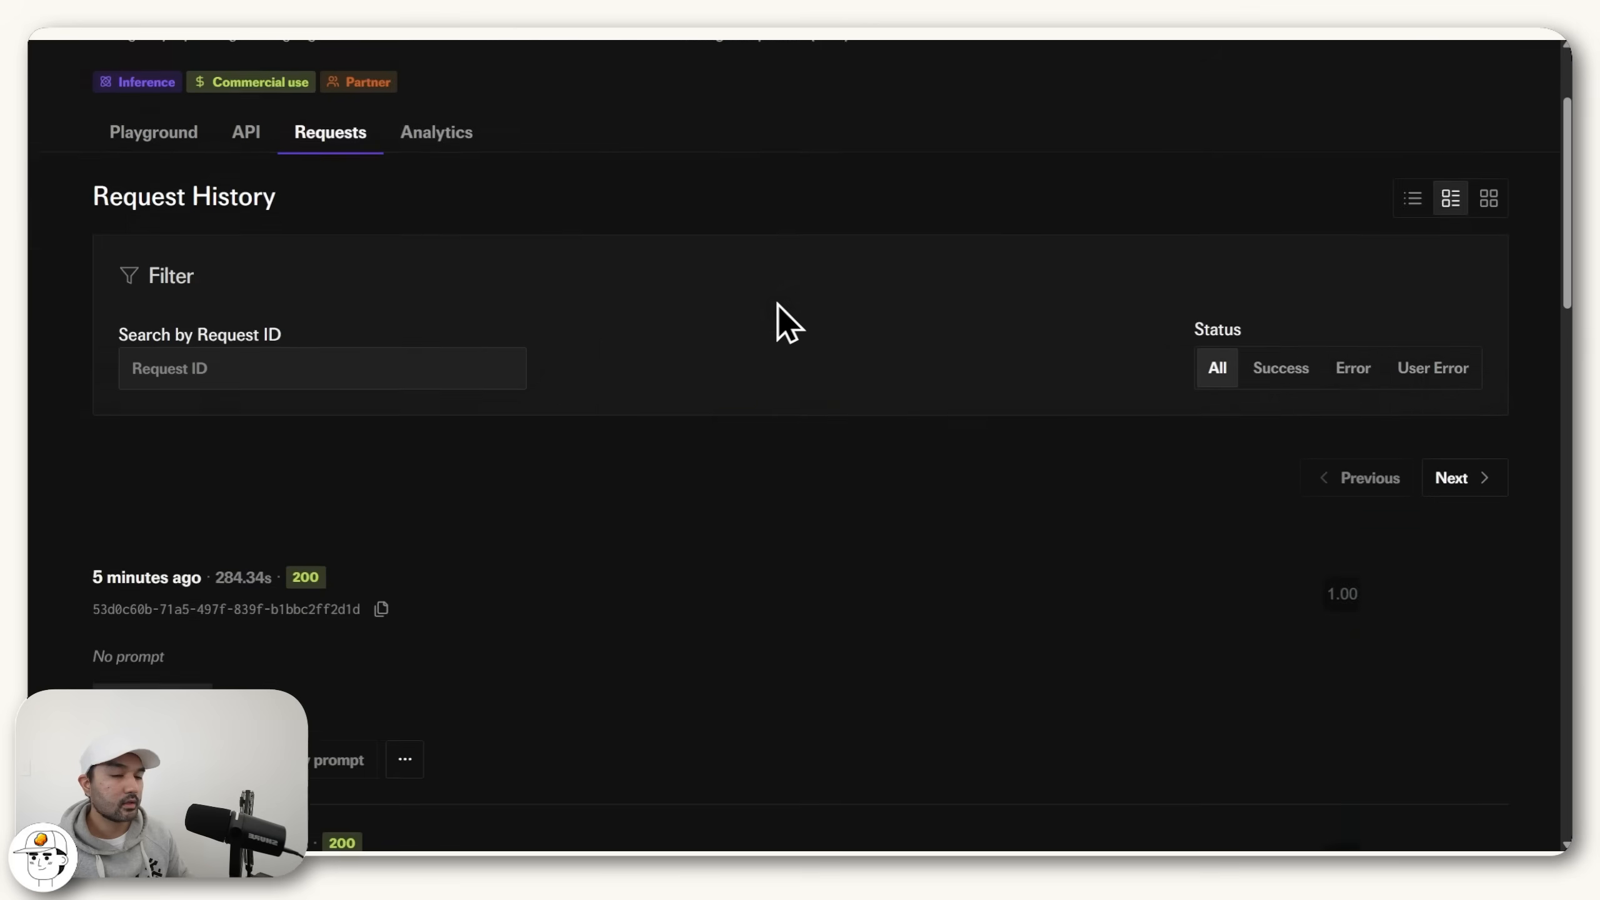
scroll(860, 372, down, 1)
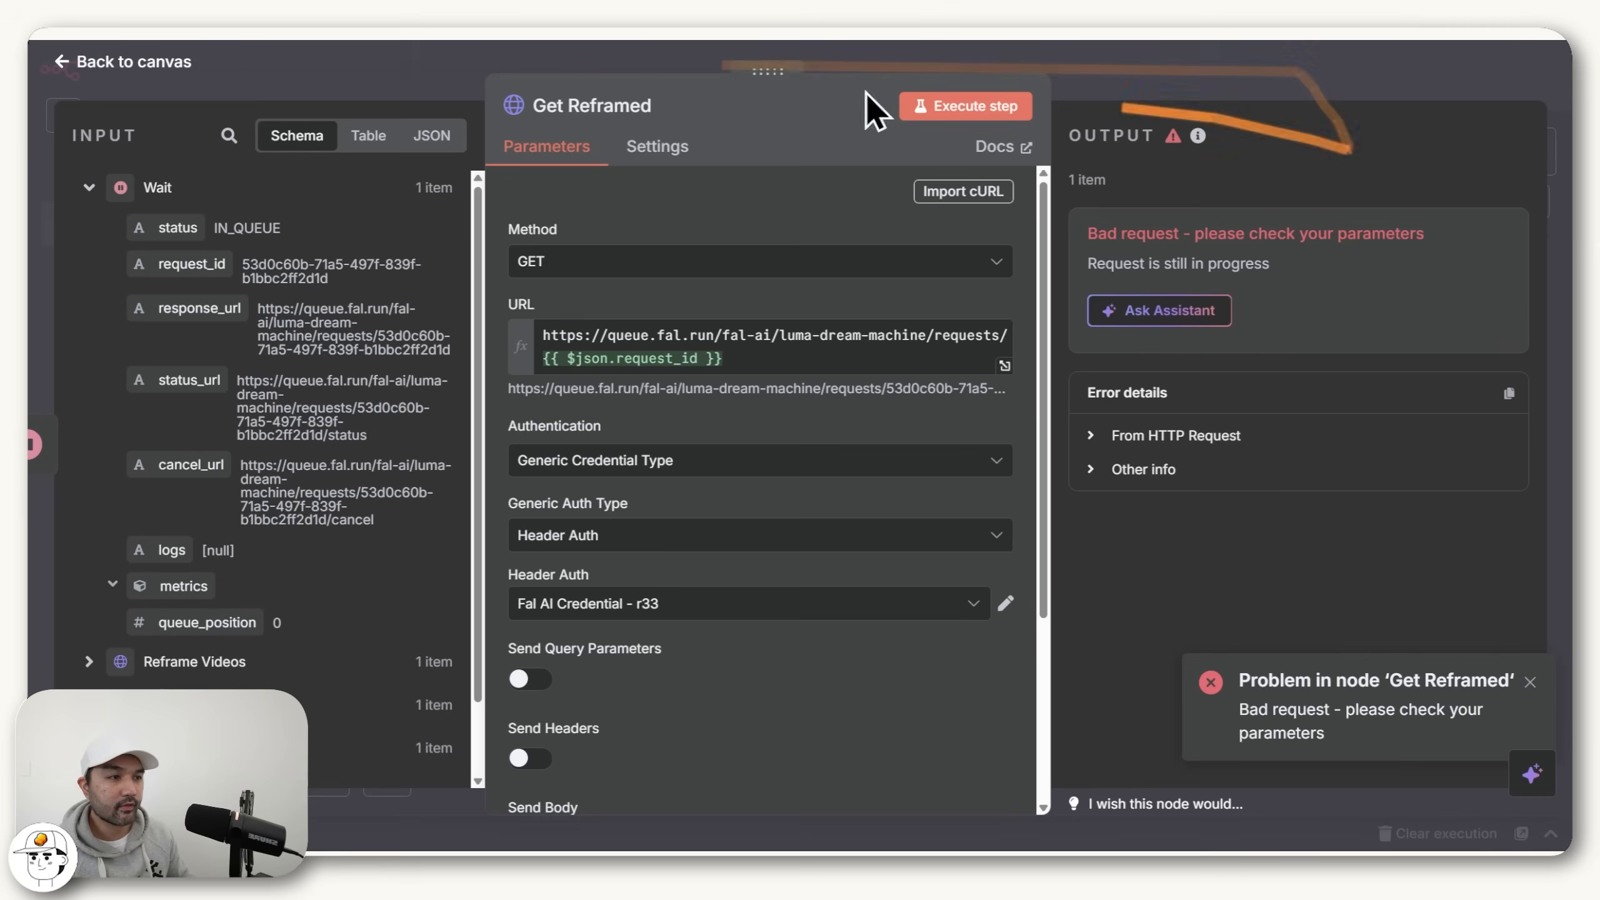
Step: Execute the Get Reframed node again, check the video URL in its output and return to the canvas
click(964, 107)
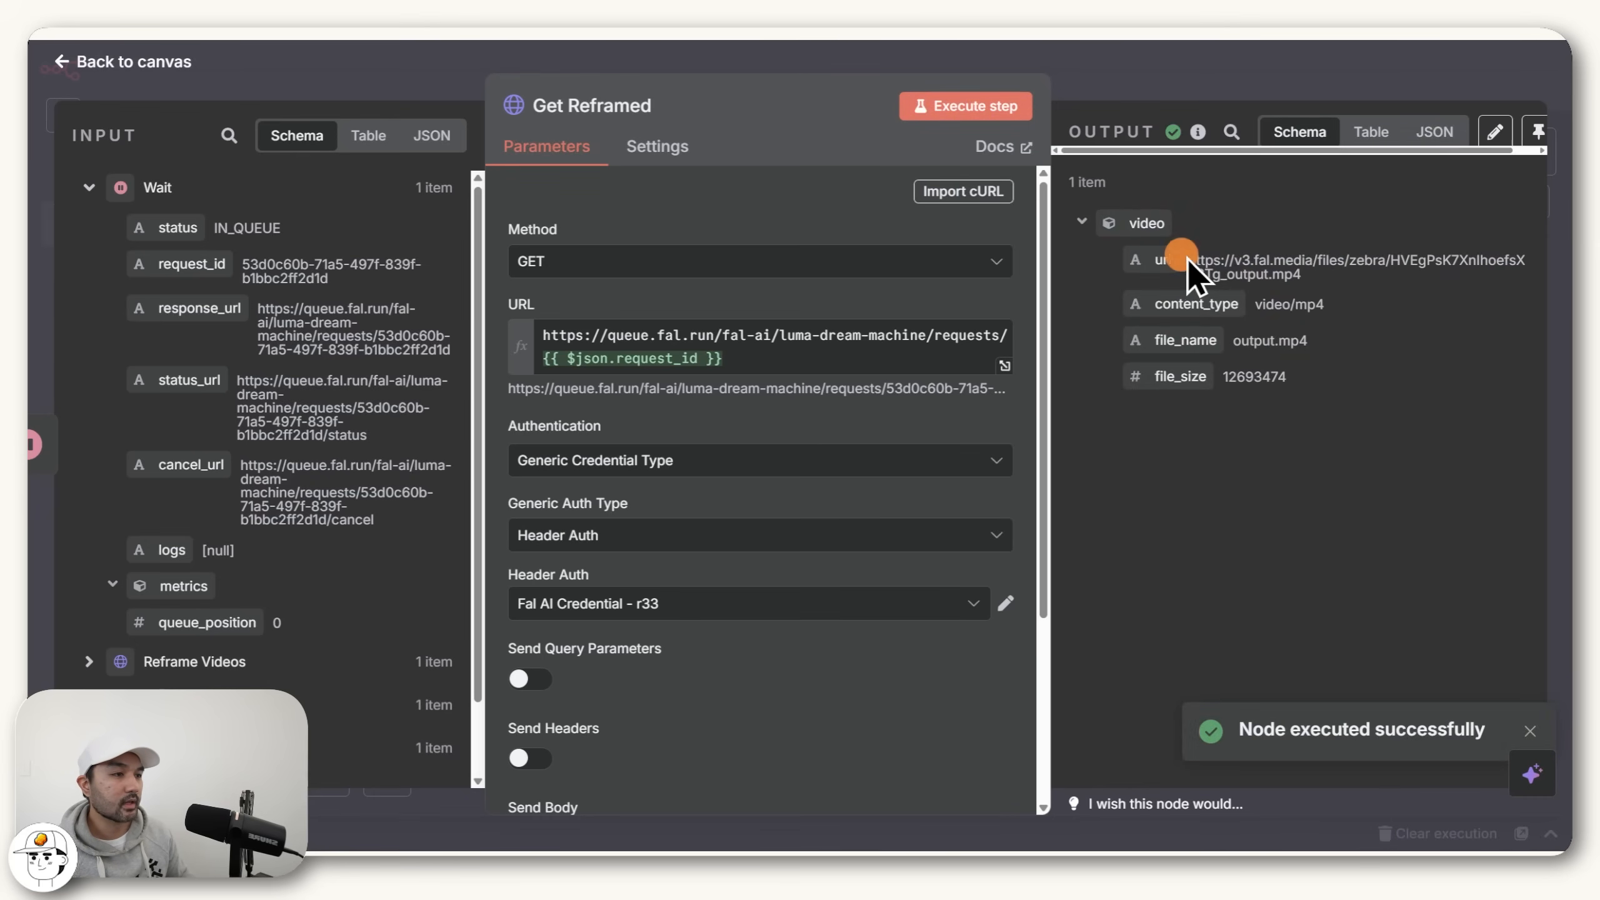
drag(1189, 261, 1340, 277)
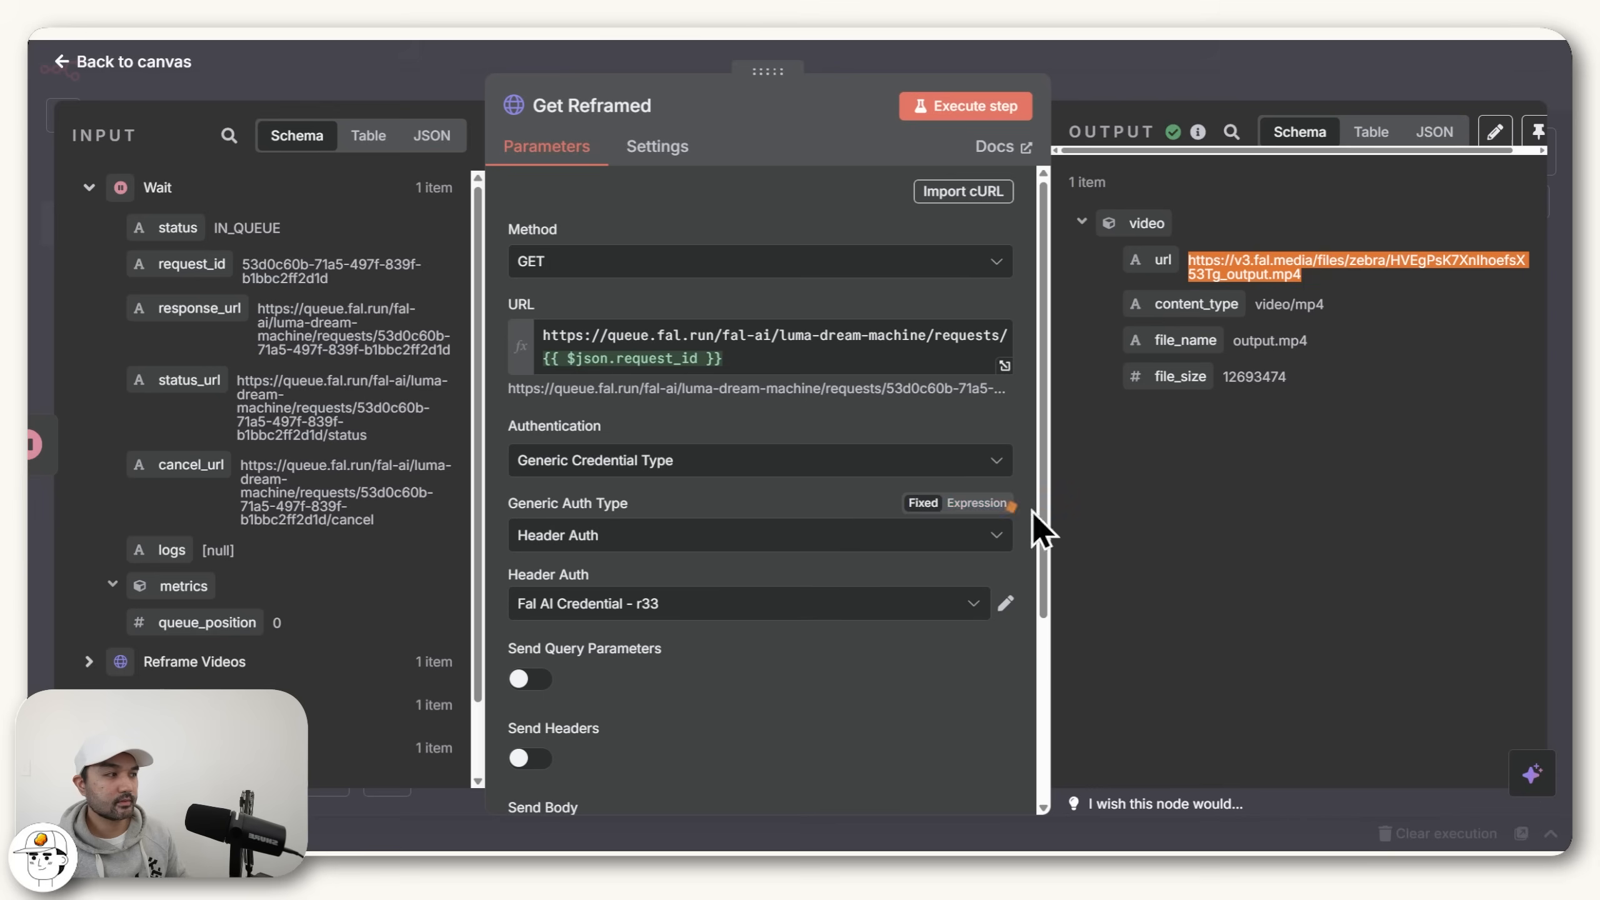
click(1173, 70)
drag(1125, 547, 1043, 540)
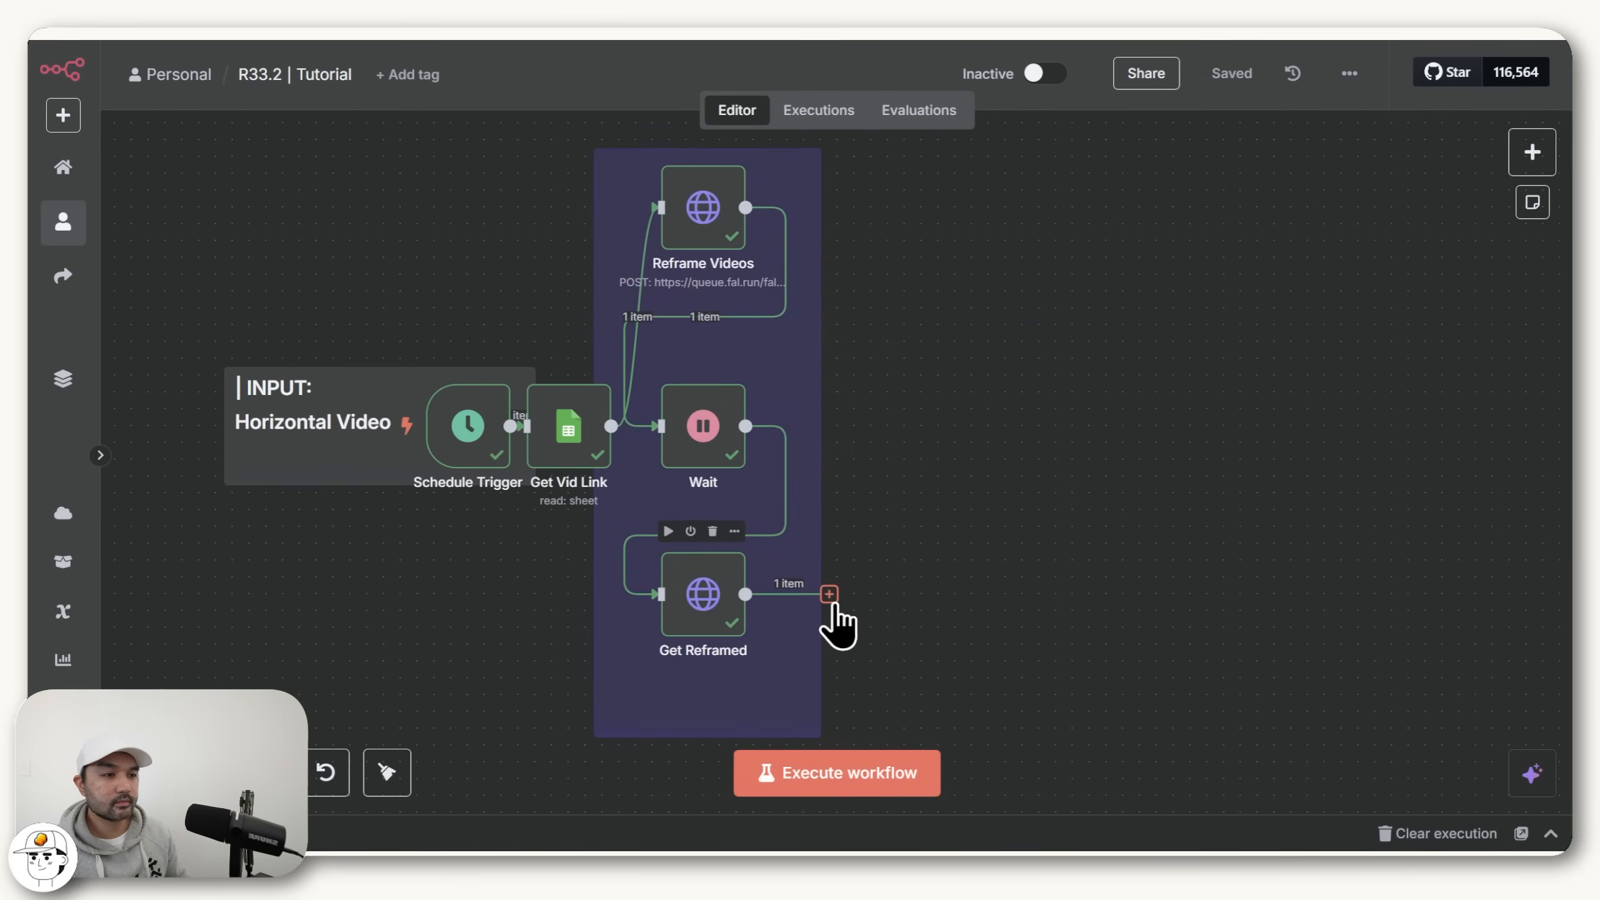
Step: Add a Google Sheets node with the Update row in sheet action after Get Reframed
drag(830, 596, 904, 438)
text(sh)
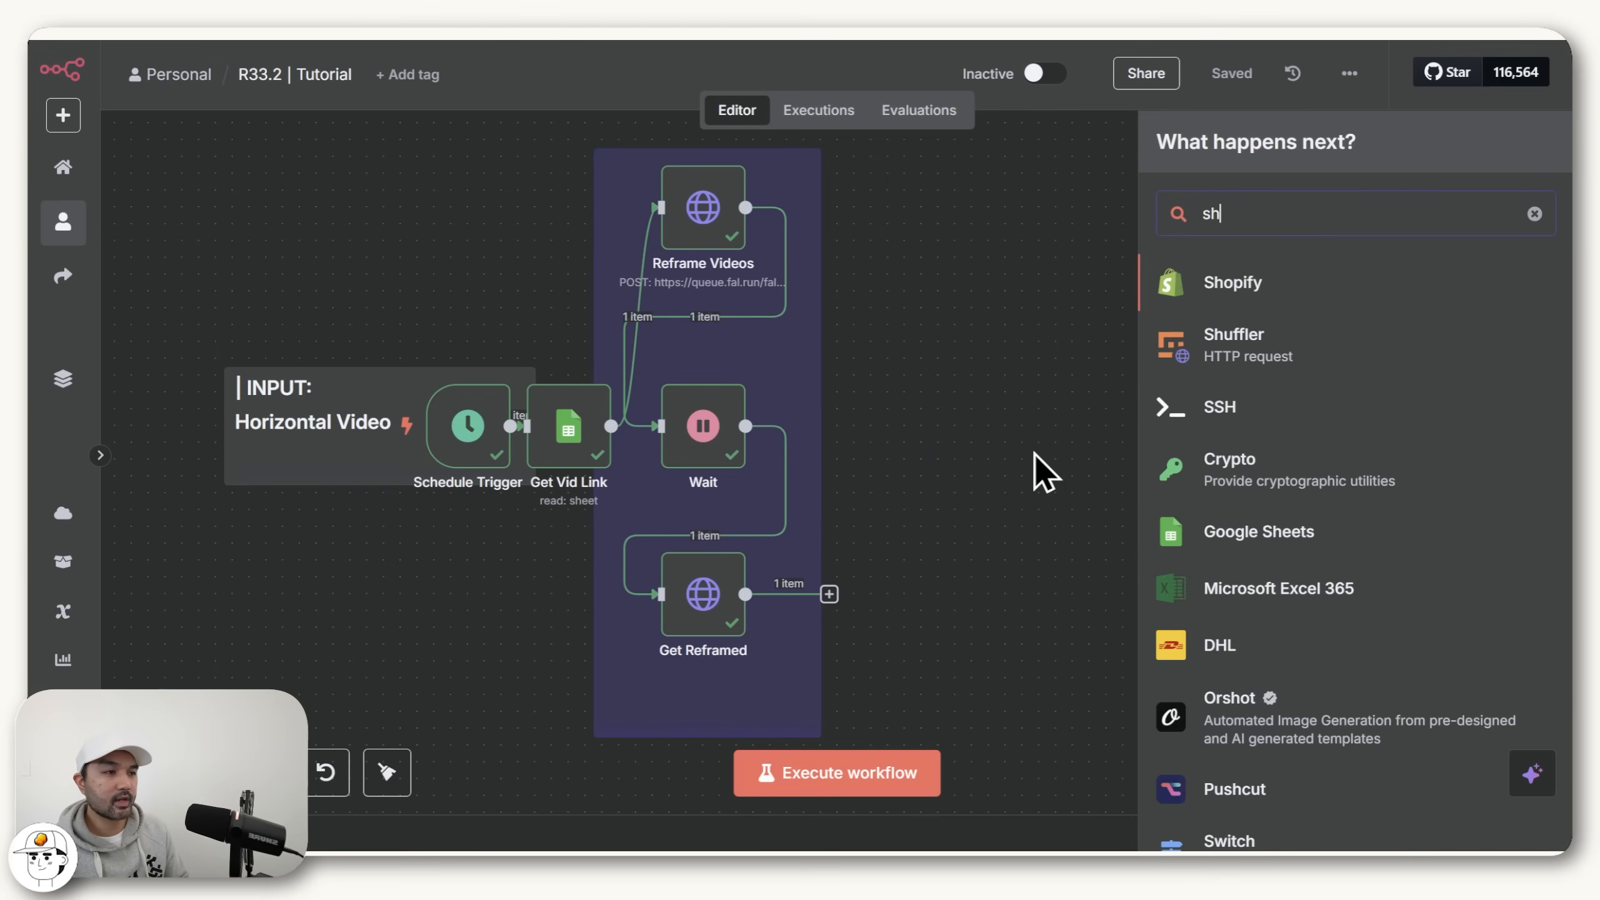
text(ee)
click(1386, 279)
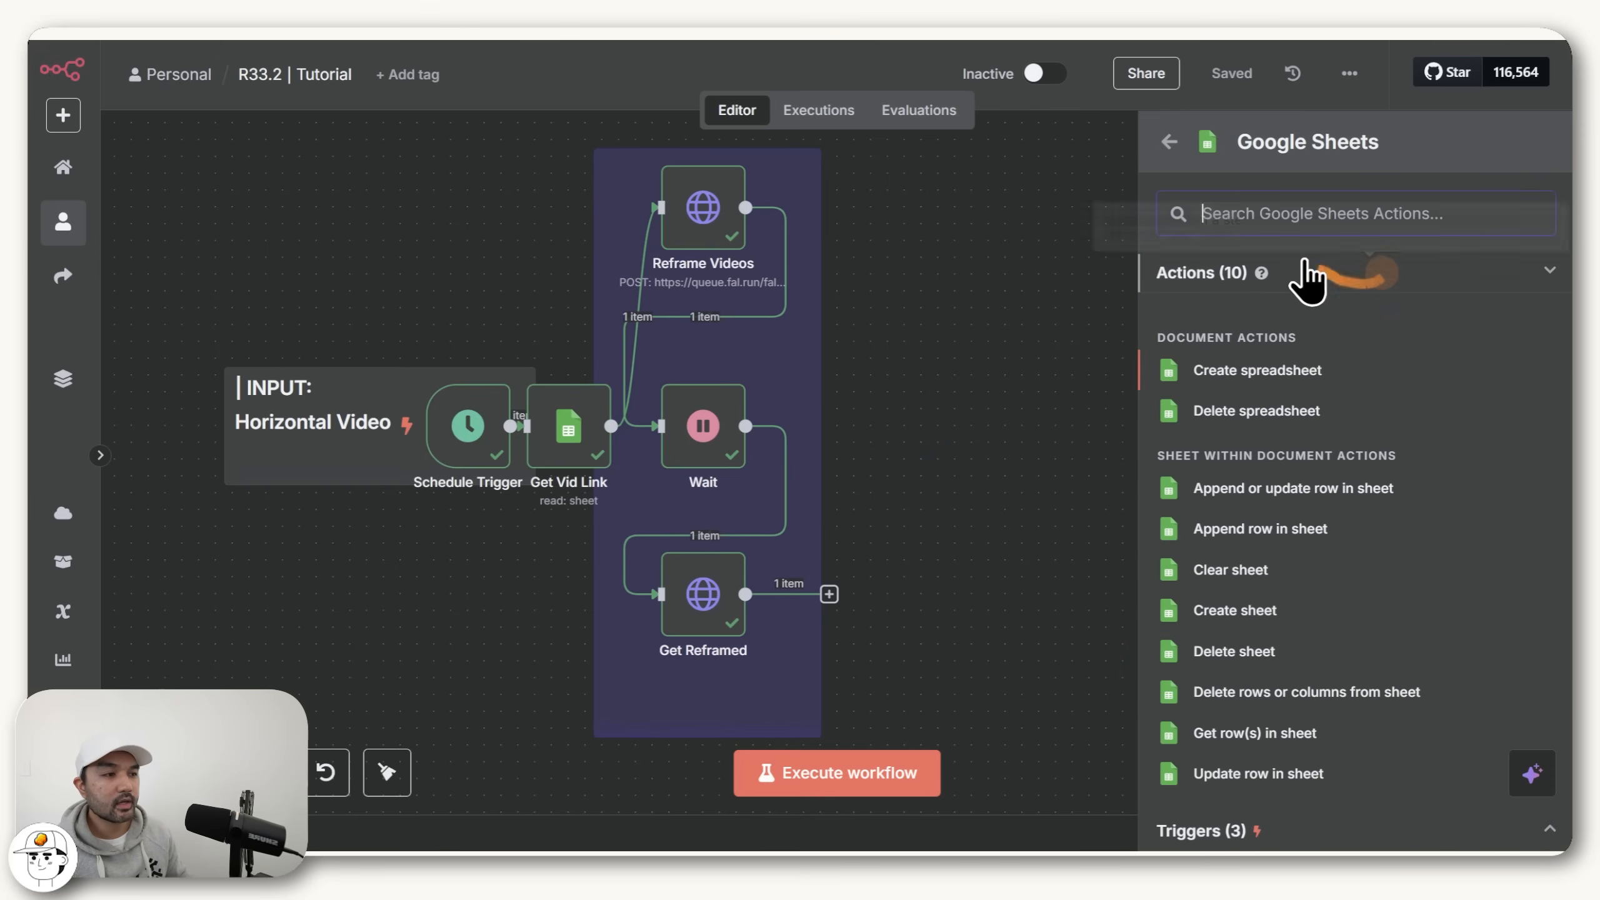
scroll(1274, 602, down, 1)
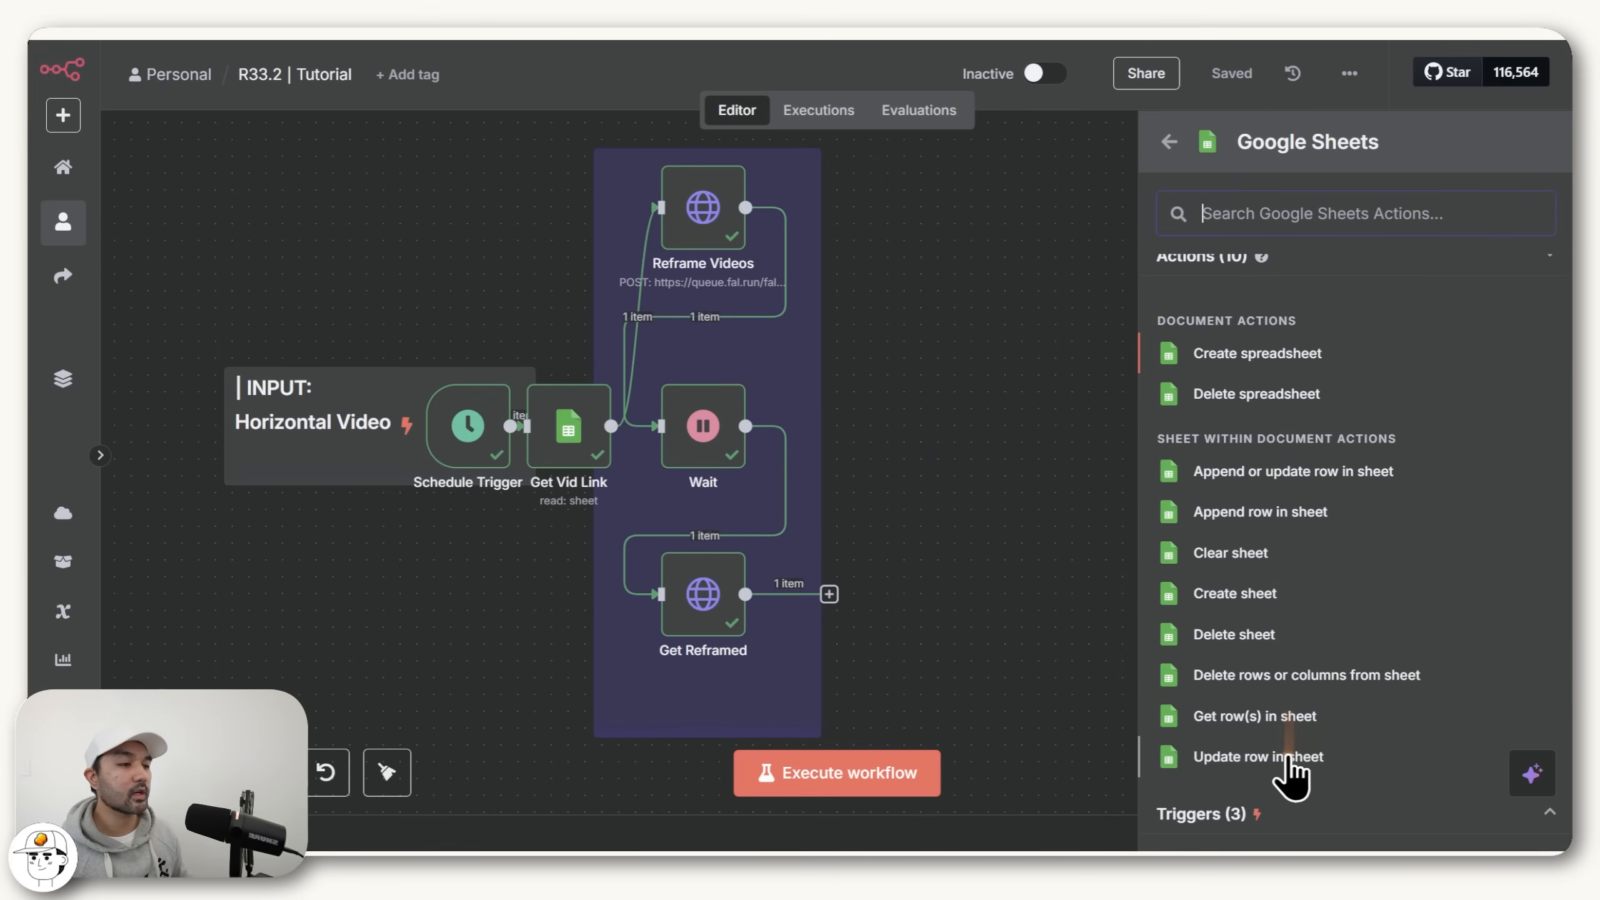
click(1292, 776)
mouse_move(702, 210)
mouse_down()
mouse_move(664, 167)
mouse_move(523, 325)
mouse_up()
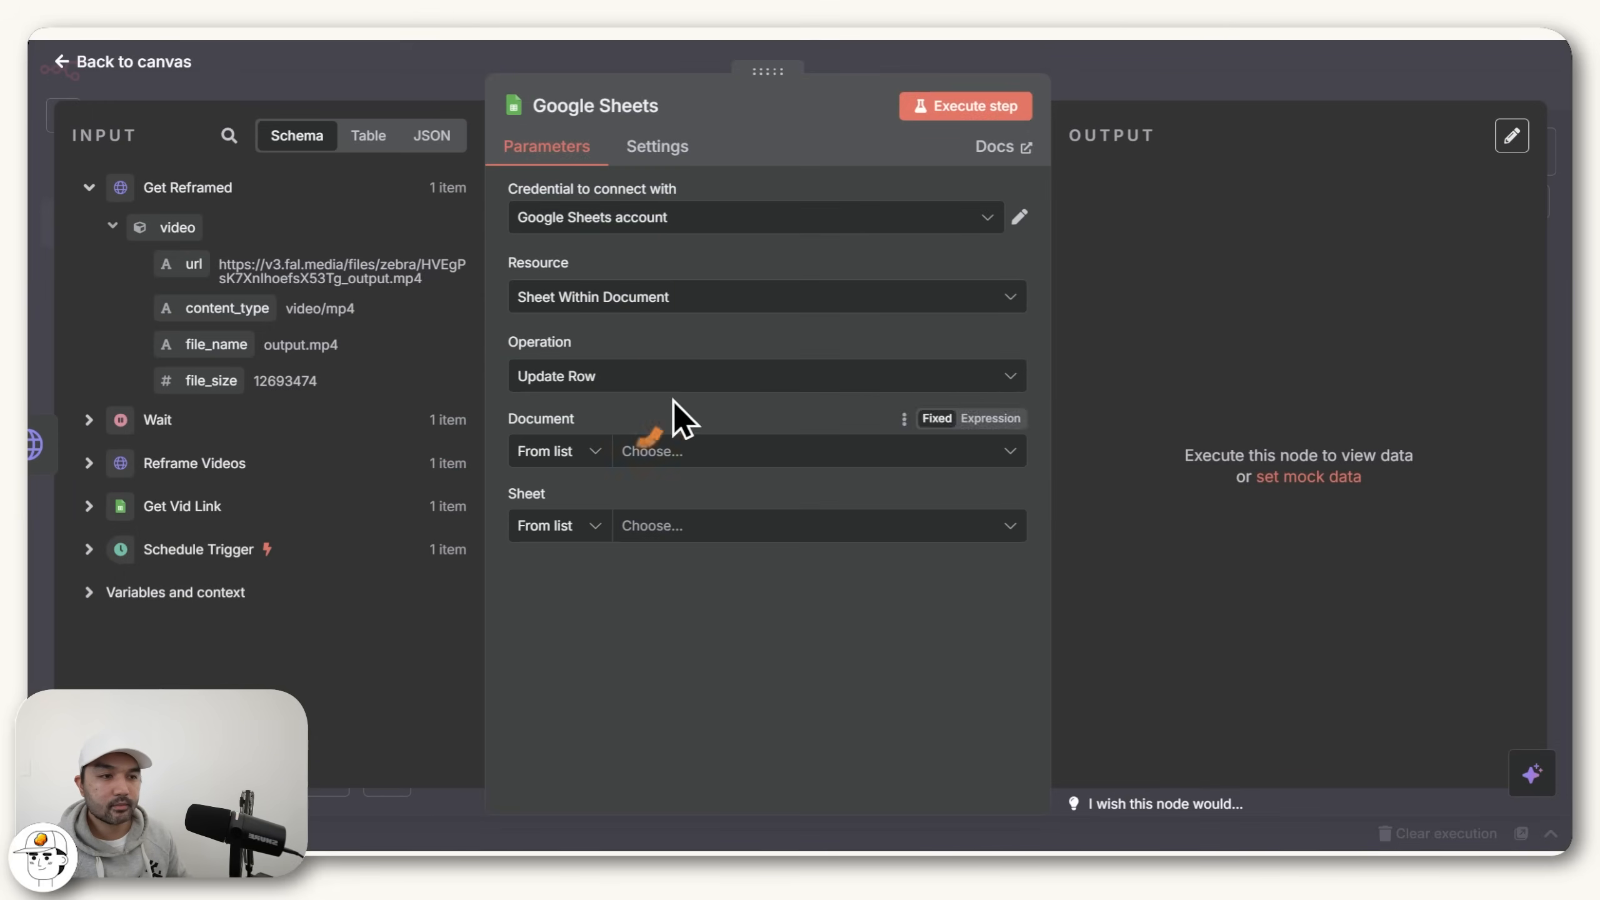
drag(584, 355, 495, 349)
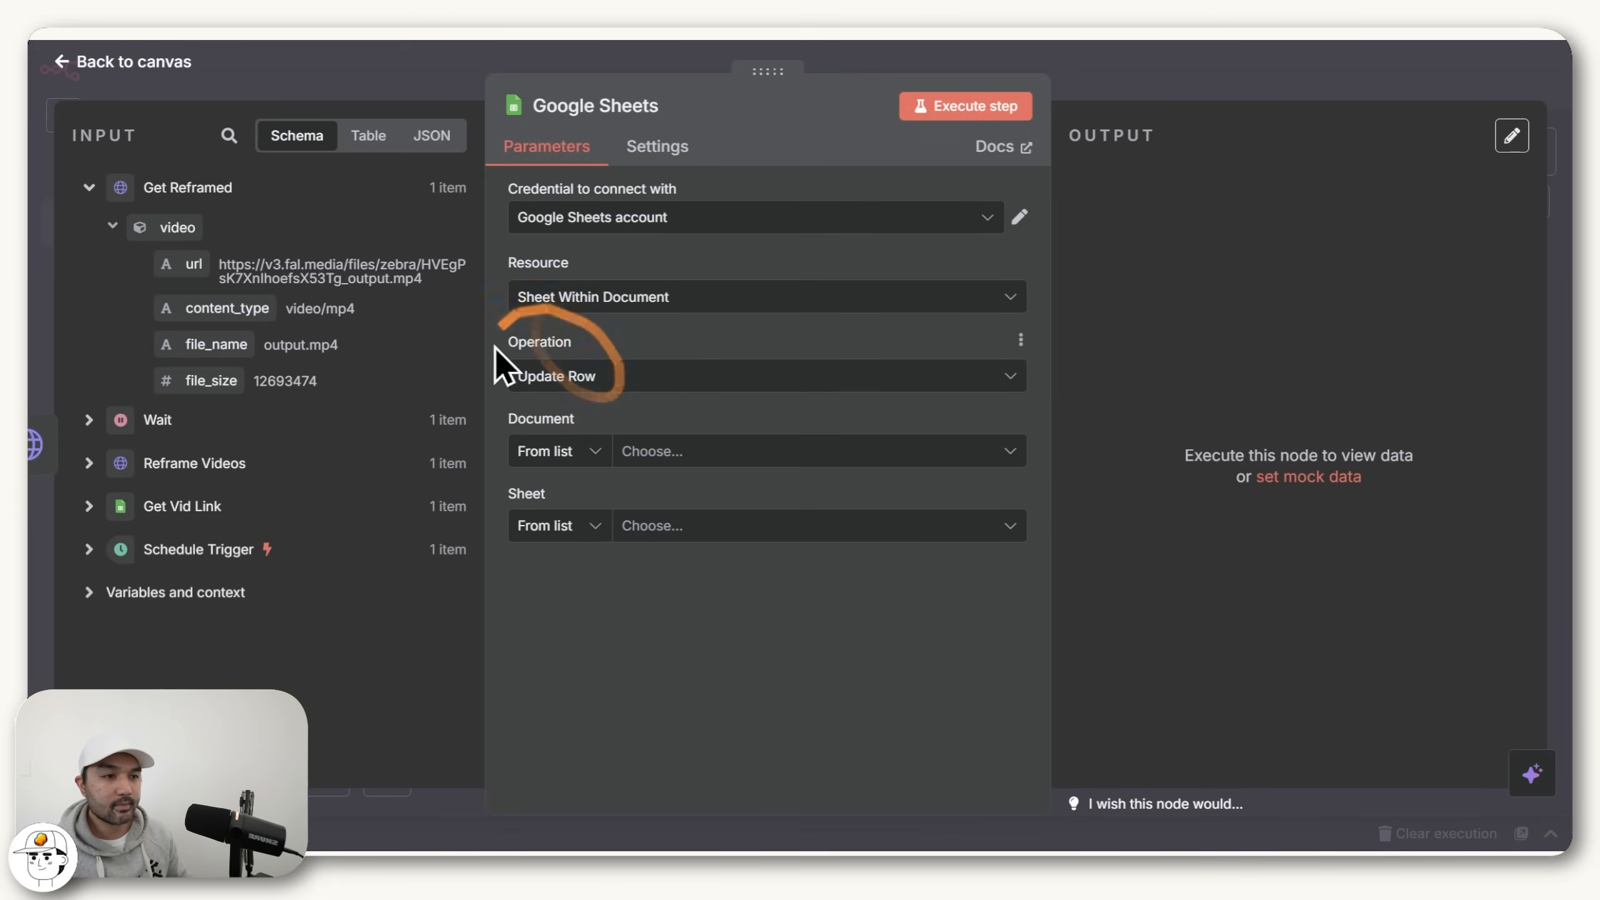
Step: Point the Google Sheets node at the document R33.2 | AI Vertical Reframe via Fal AI and its Sheet1
click(666, 453)
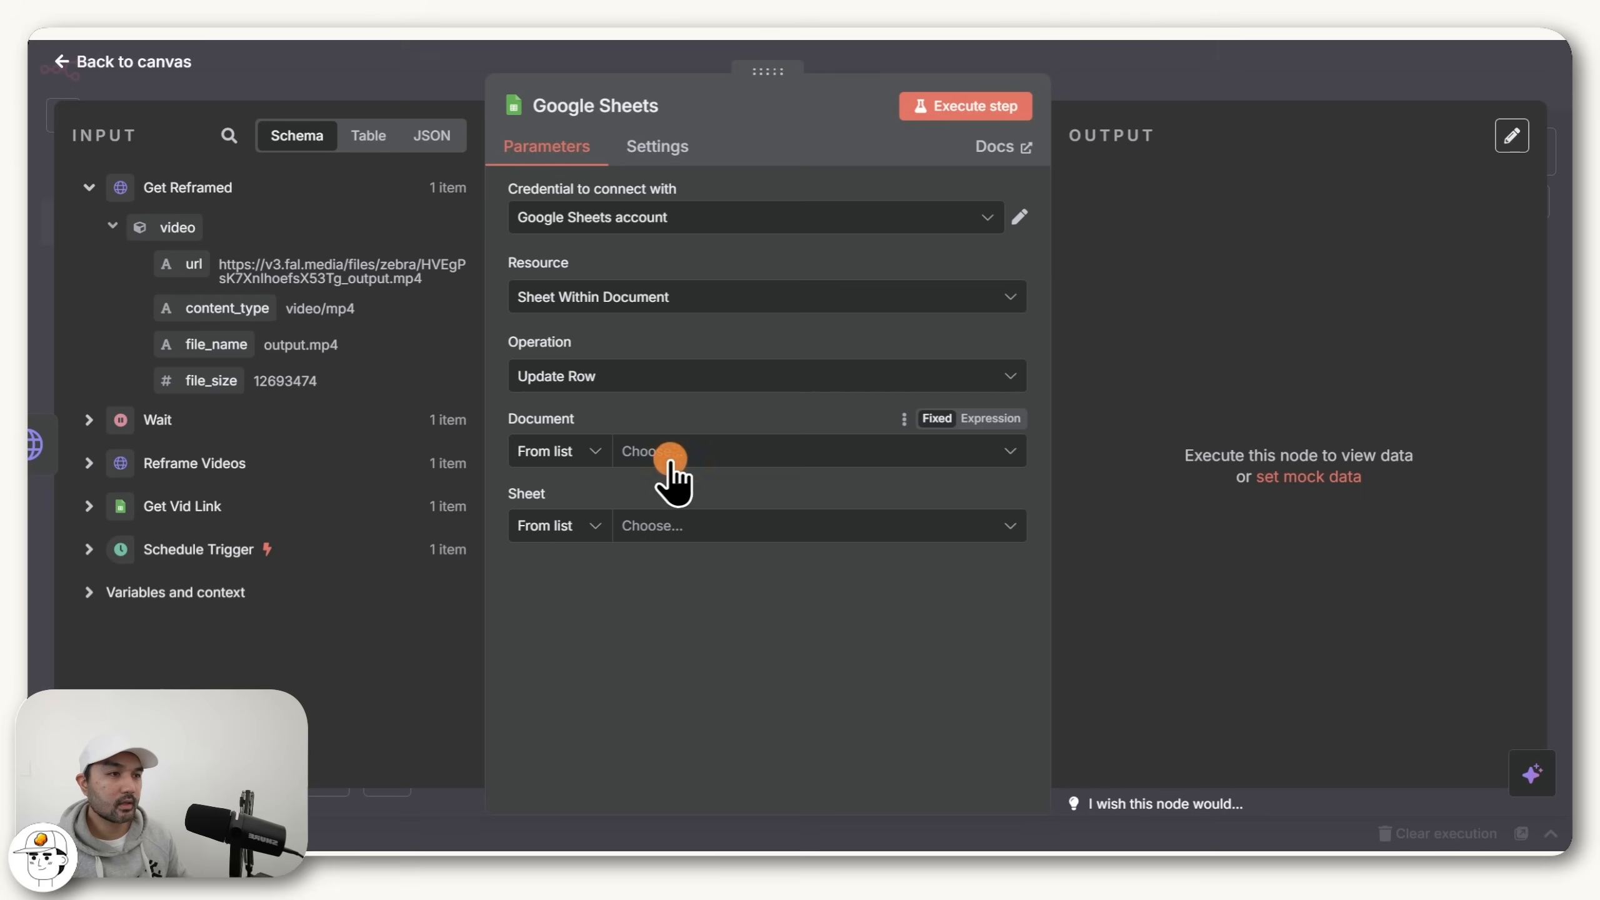
text(r33.2)
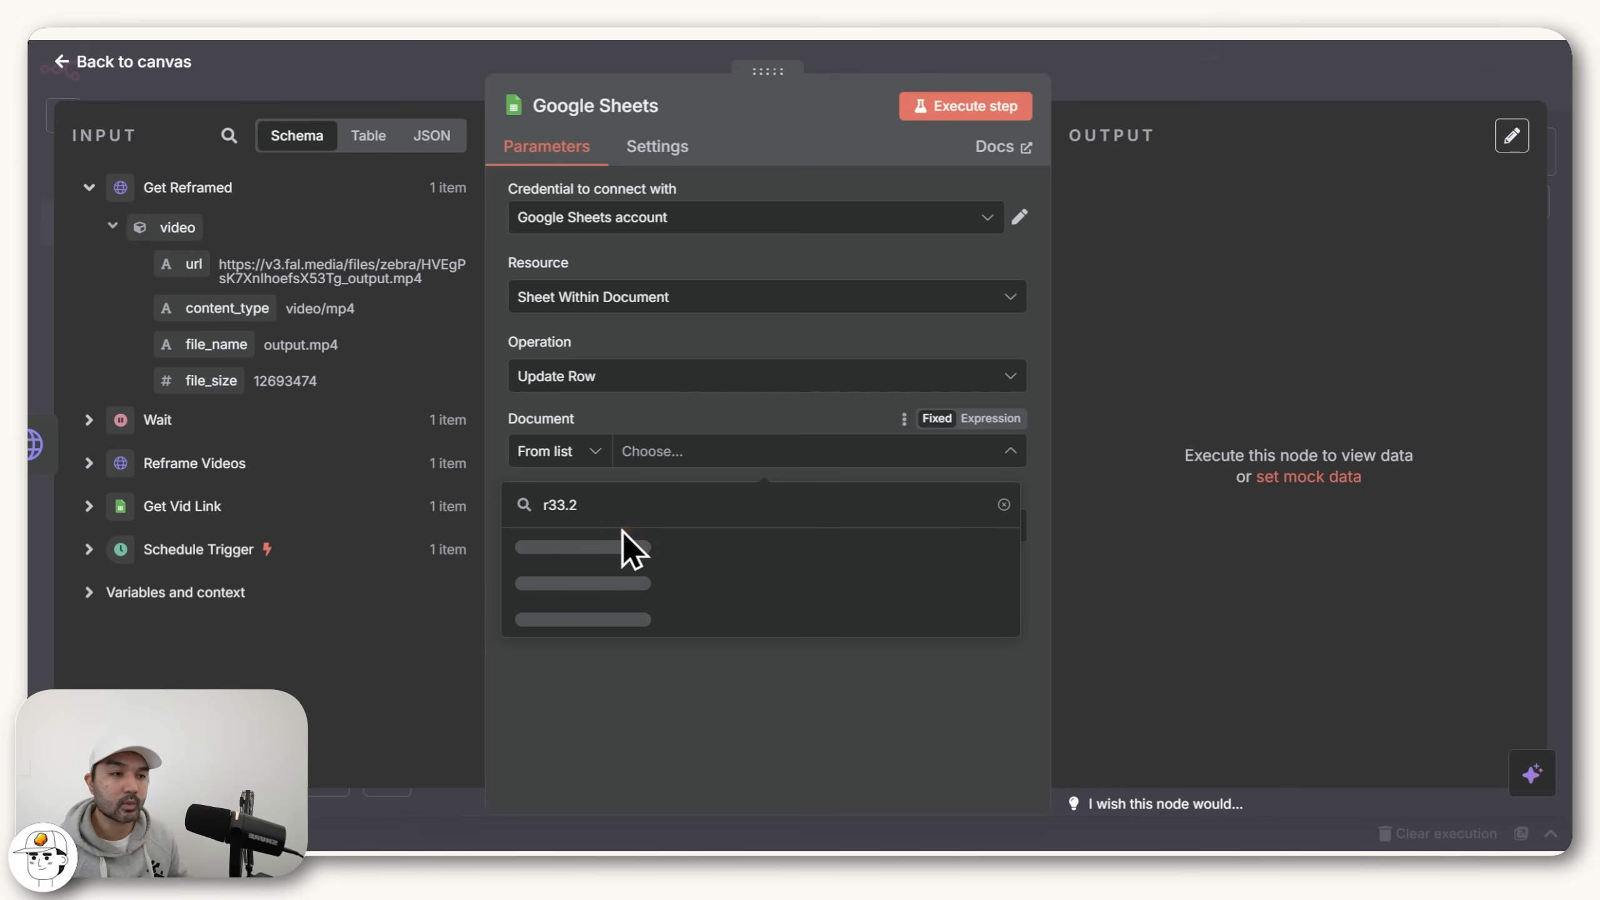
click(623, 545)
click(642, 526)
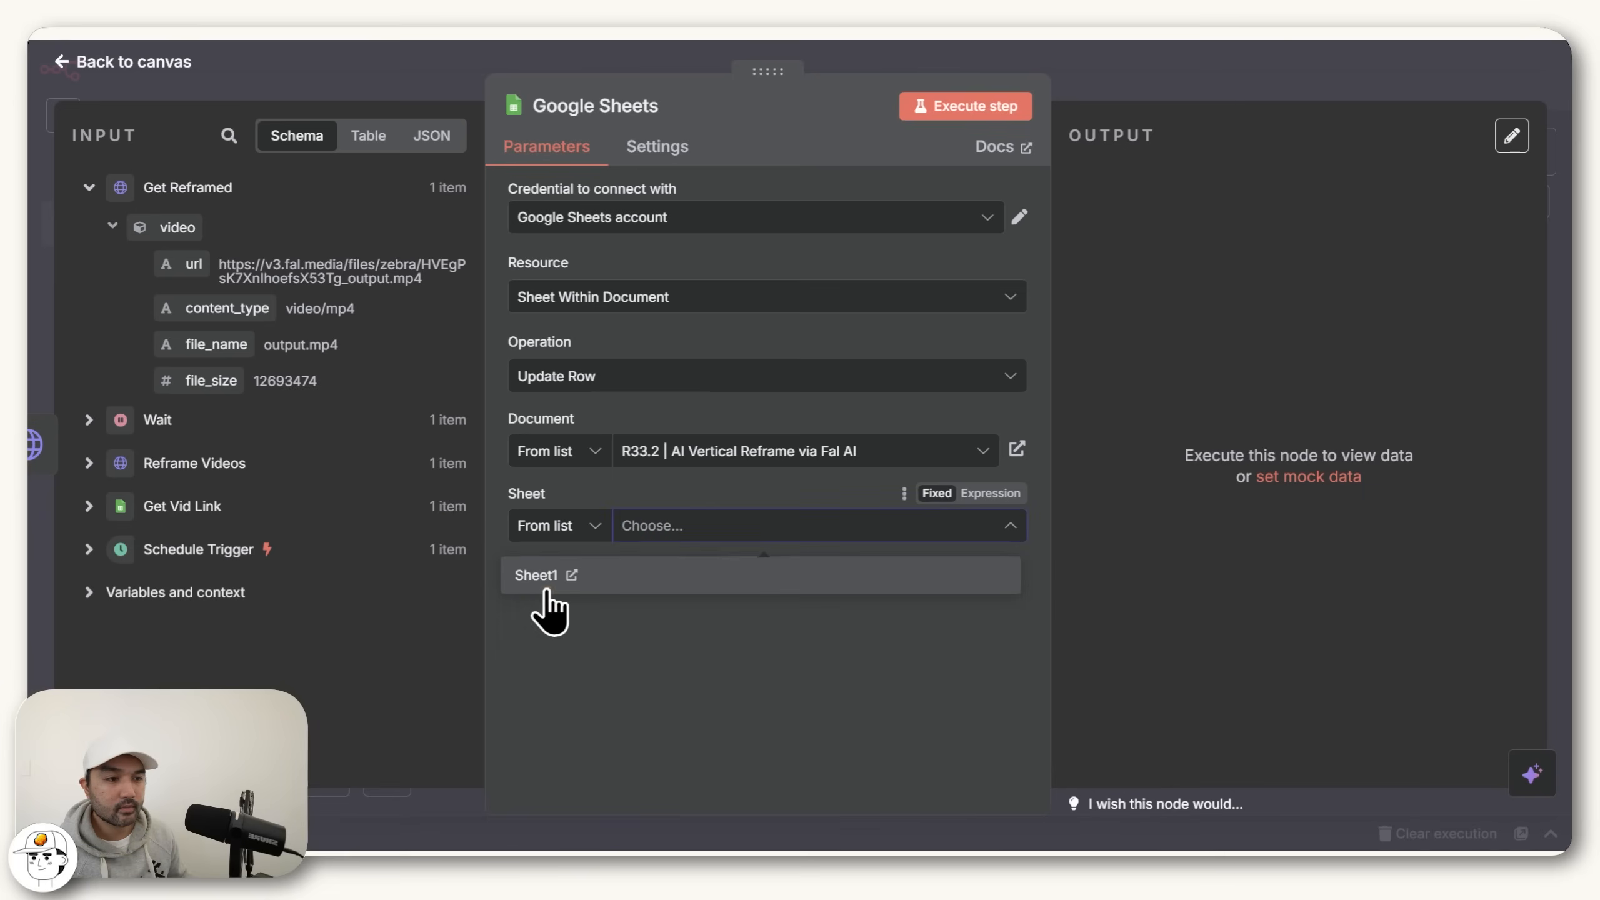
click(541, 576)
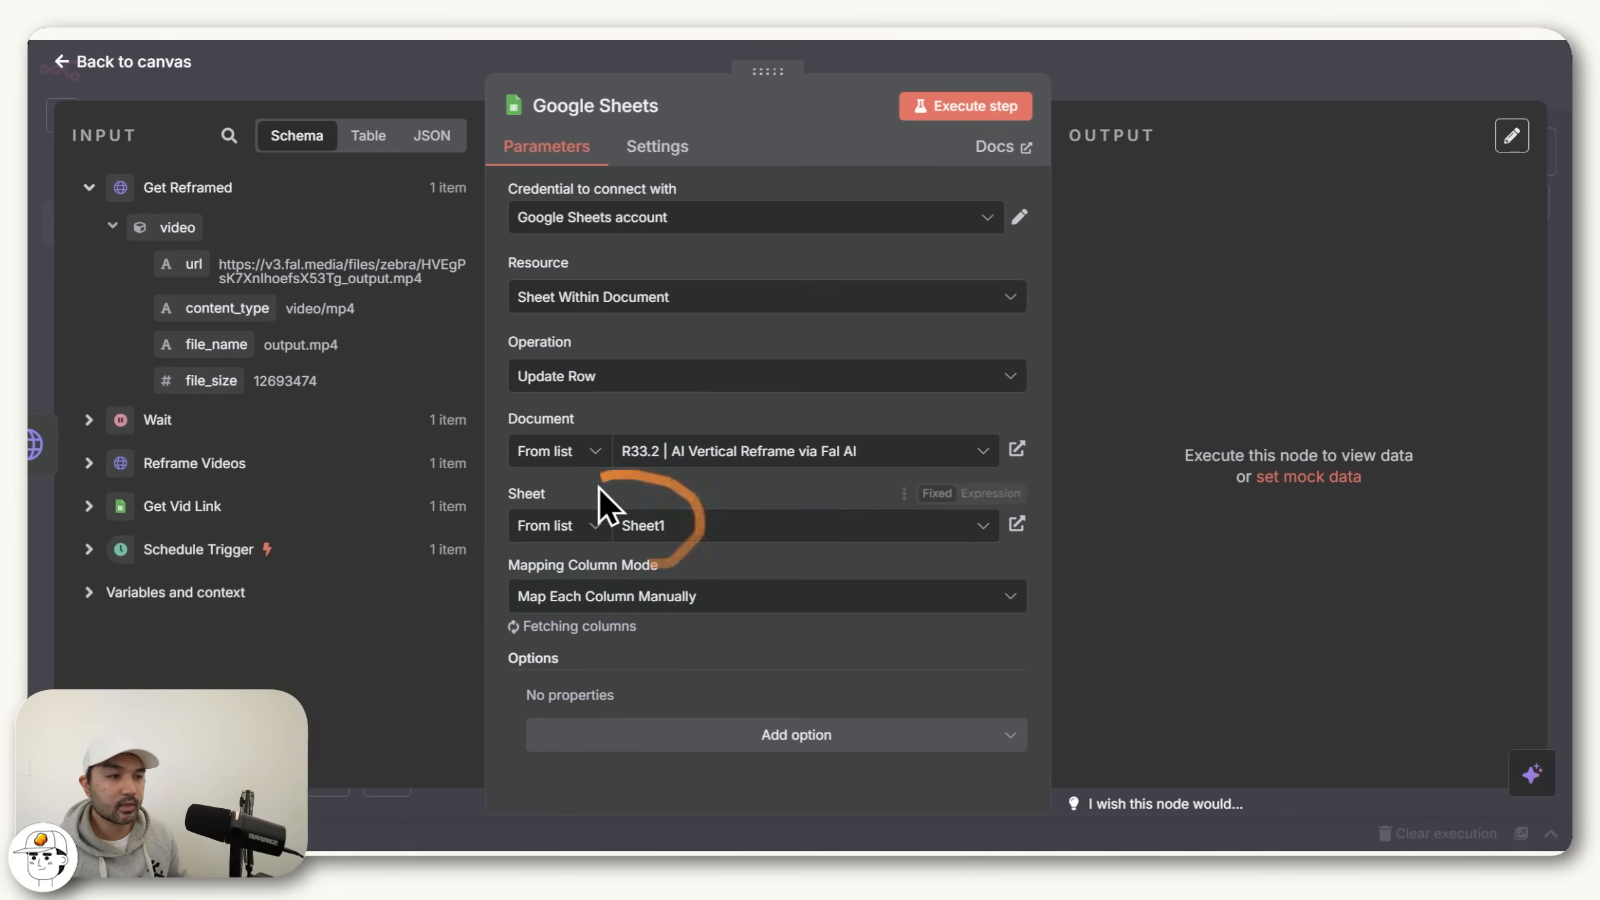
Step: Map the id used for matching rows to the id from the Get Vid Link node
scroll(693, 580, down, 5)
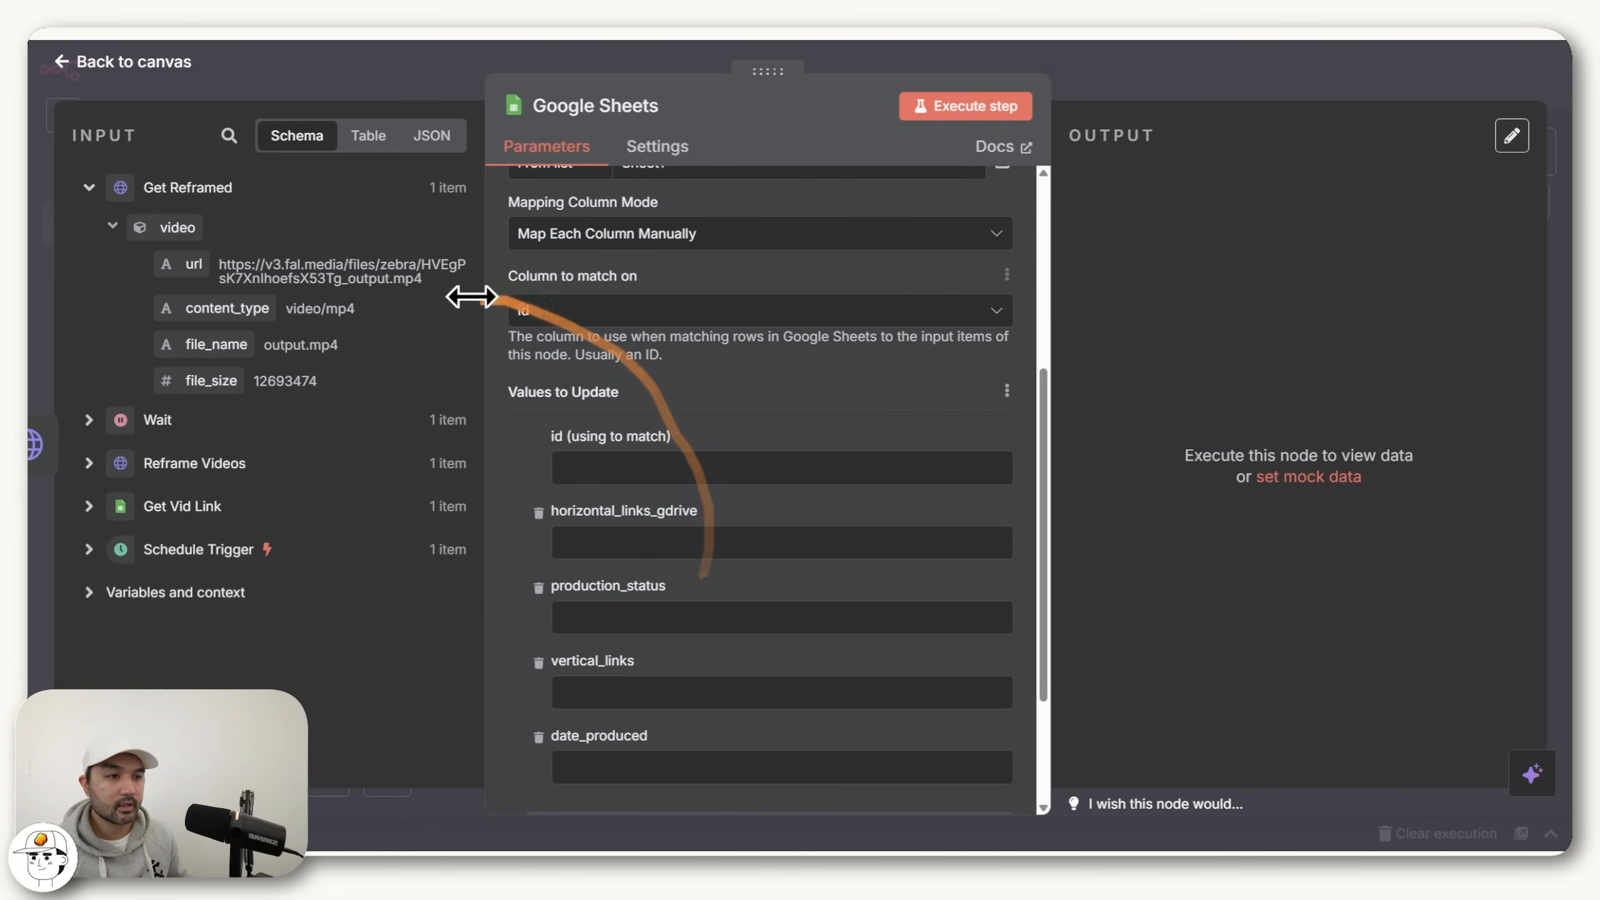
scroll(809, 495, down, 2)
scroll(790, 493, up, 4)
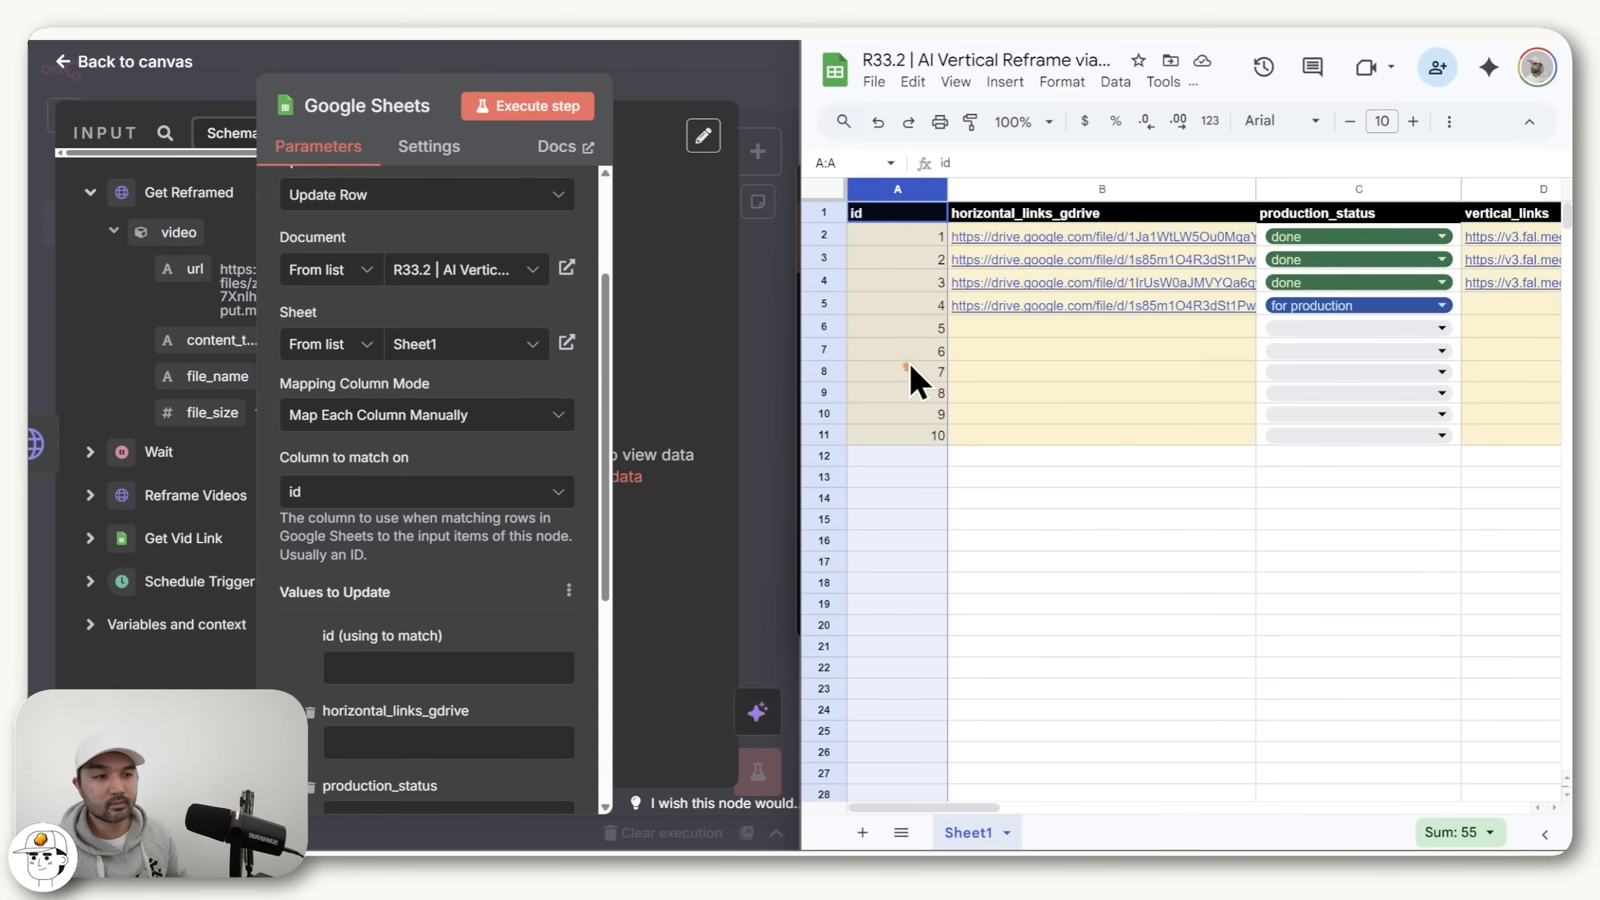
click(911, 305)
key(shift+space)
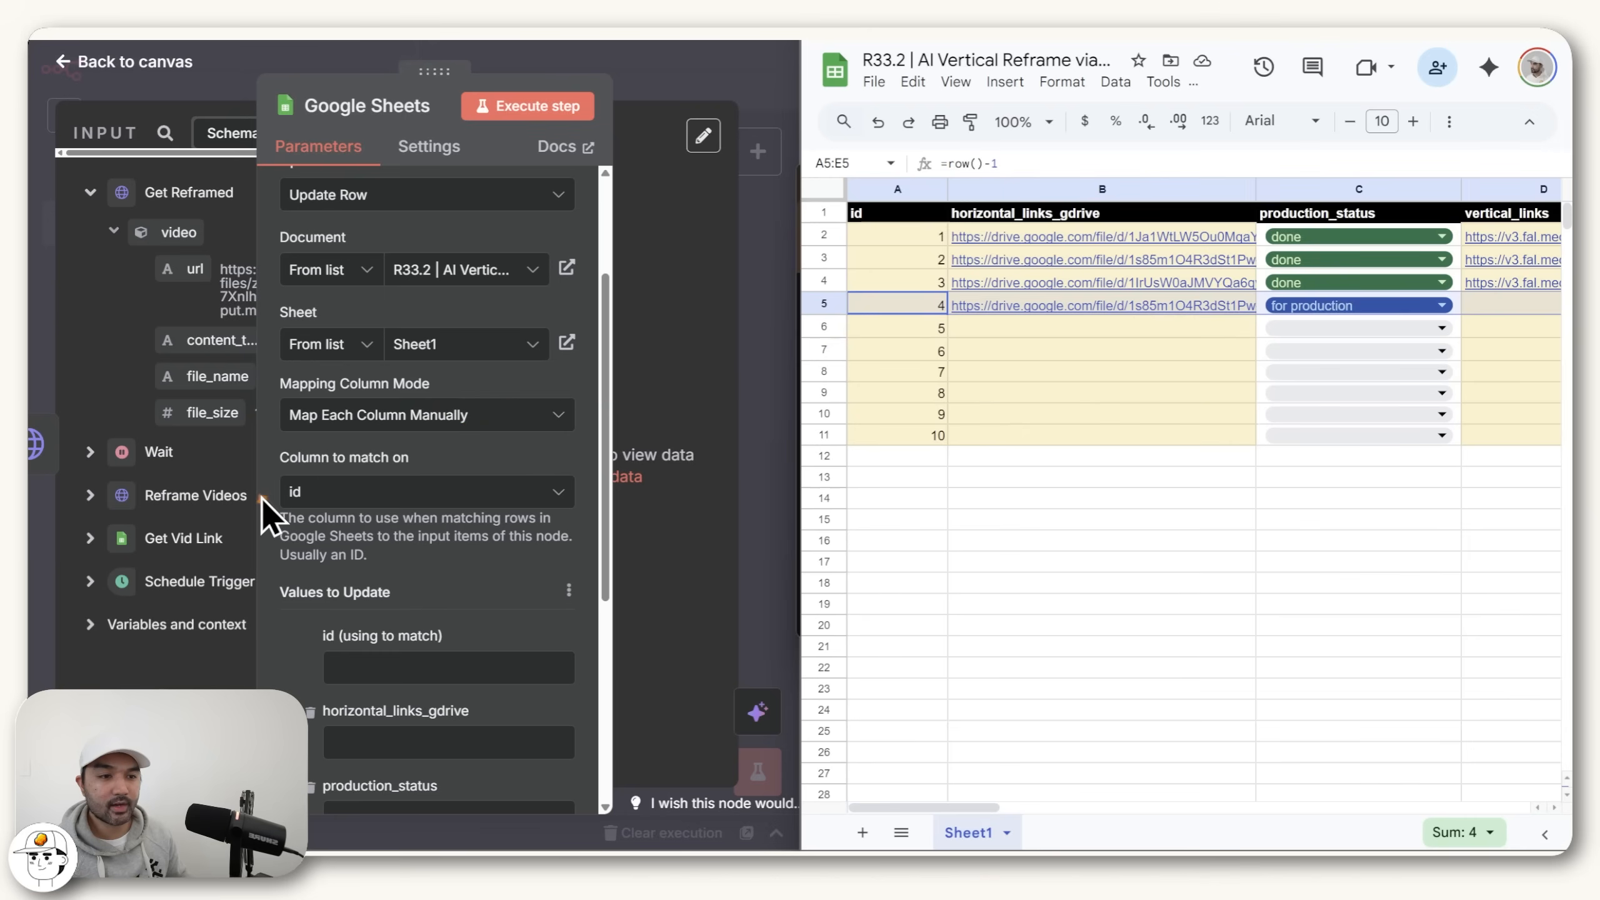
click(270, 430)
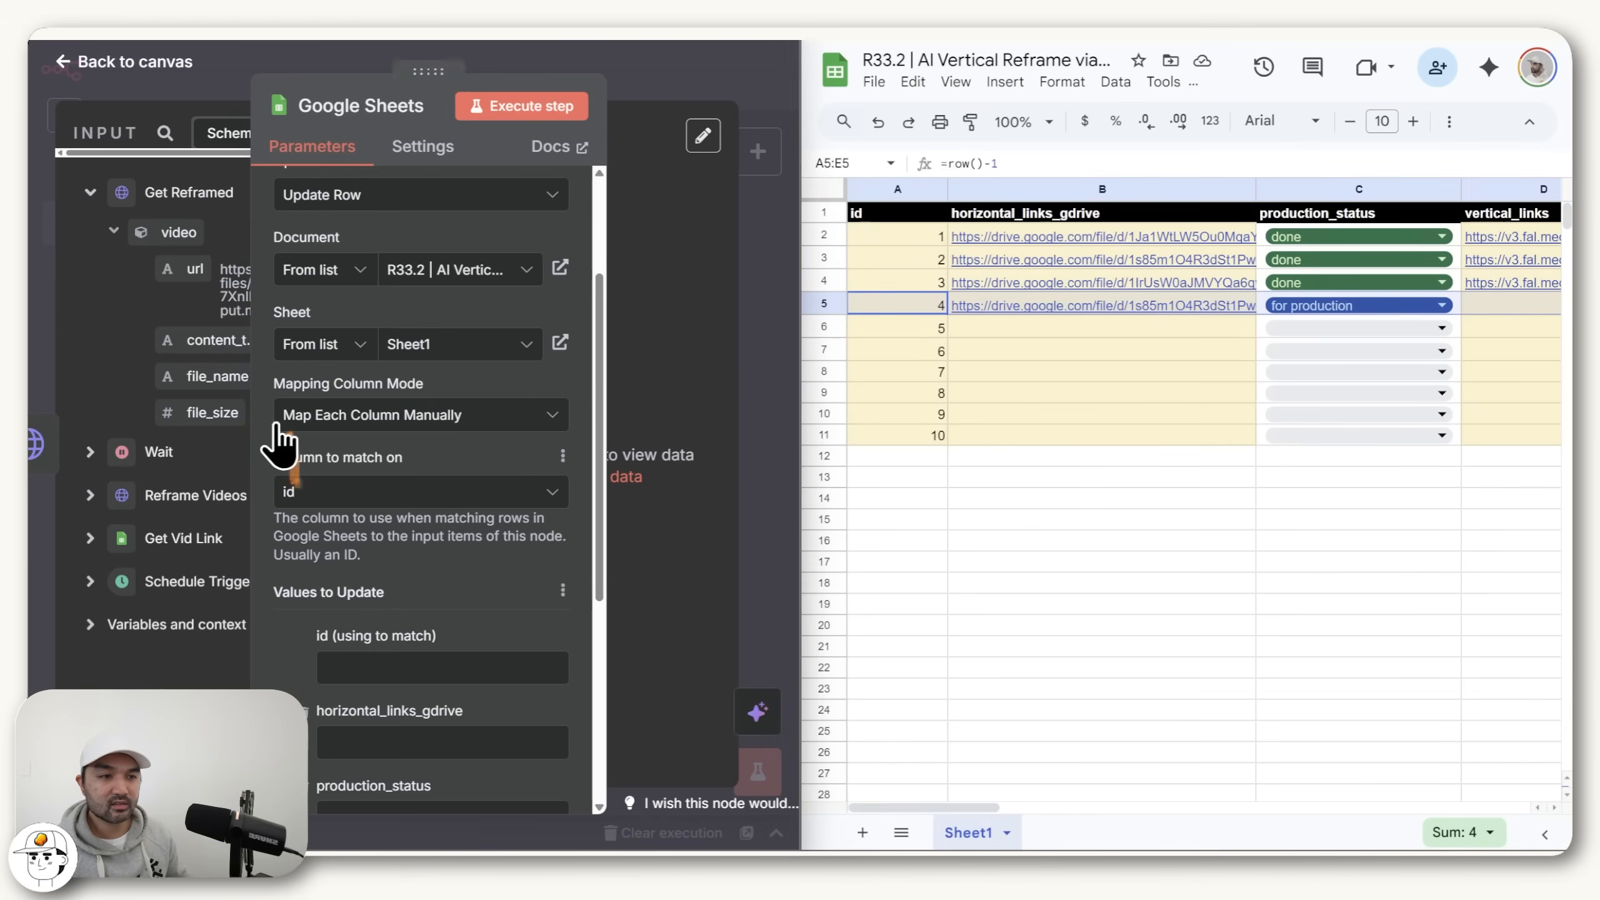
click(86, 540)
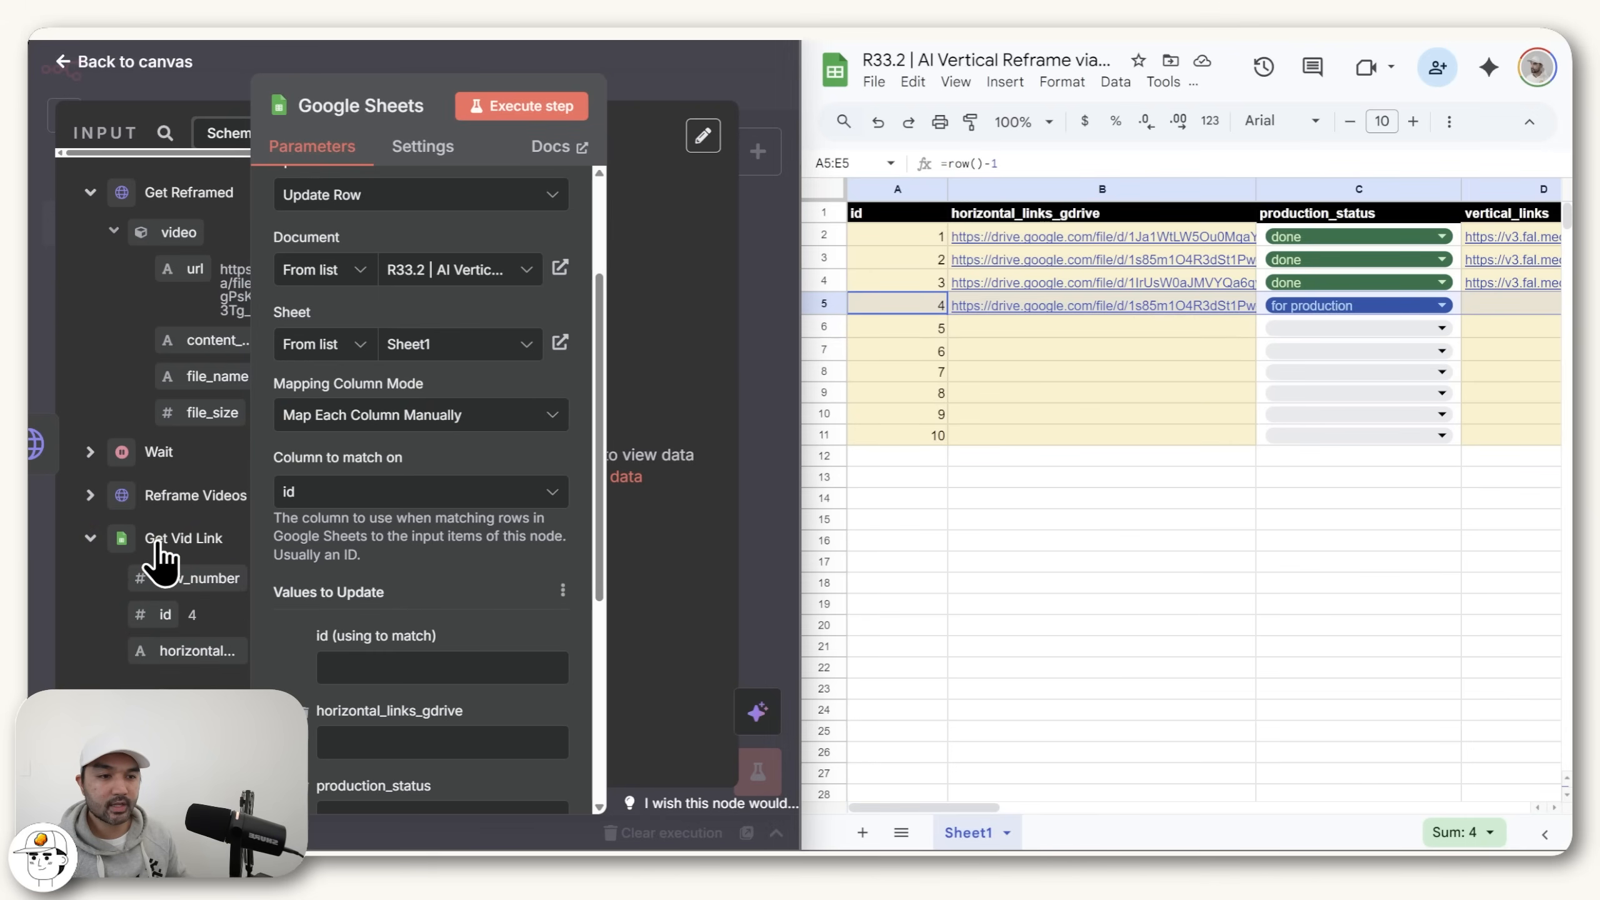
drag(163, 614, 510, 666)
Step: Map vertical_links to the video url from the Get Reframed node
scroll(441, 567, down, 3)
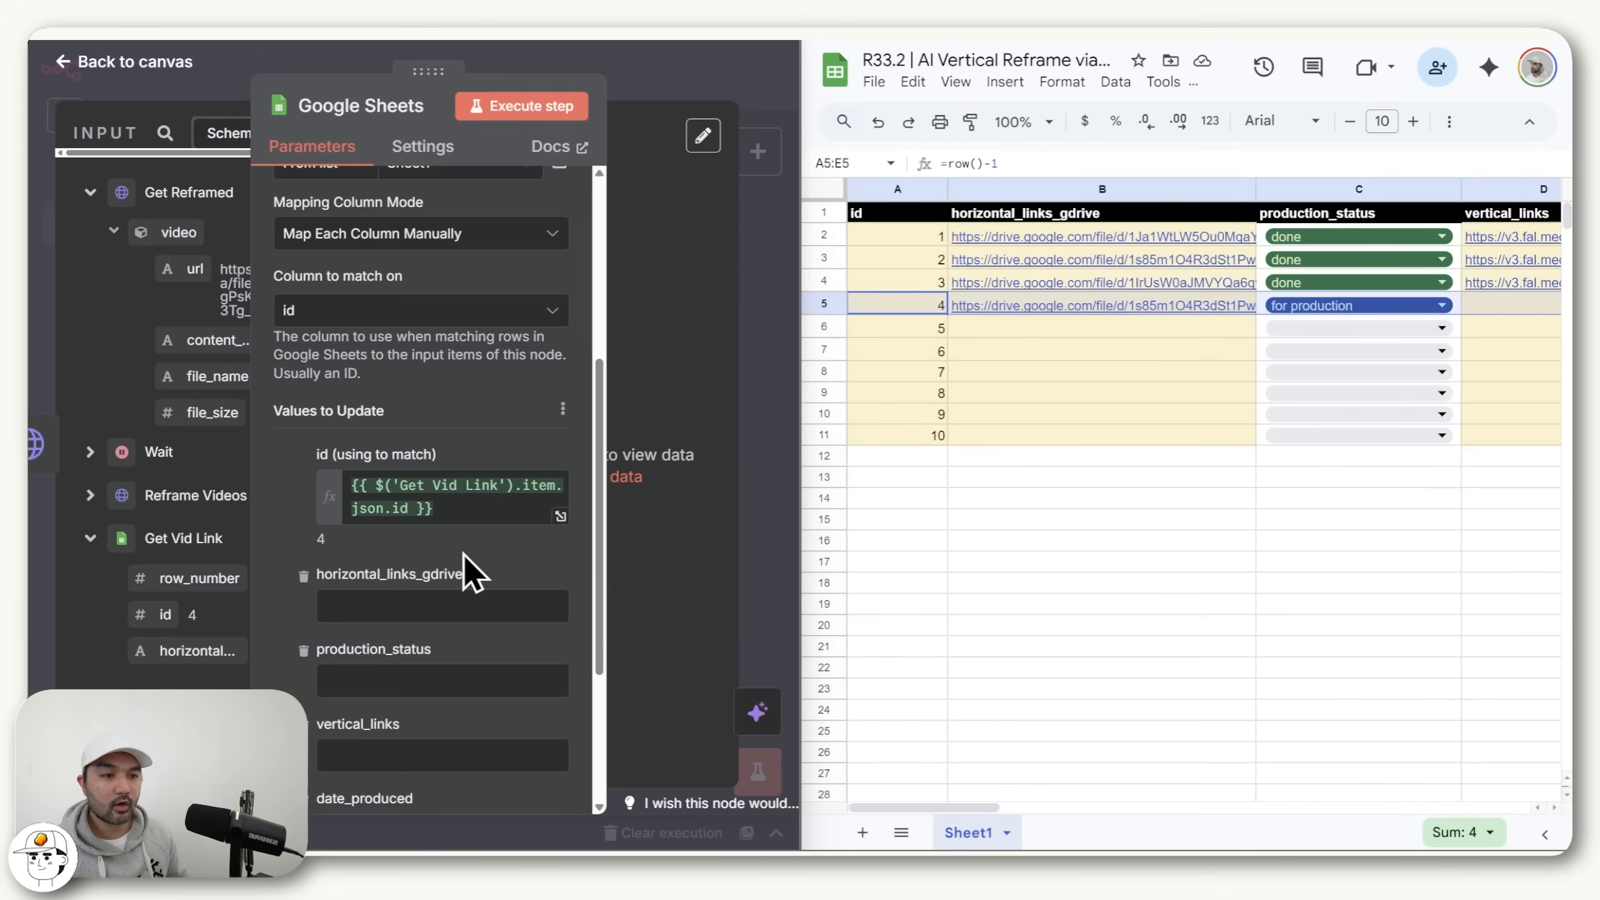
scroll(464, 565, down, 3)
click(347, 572)
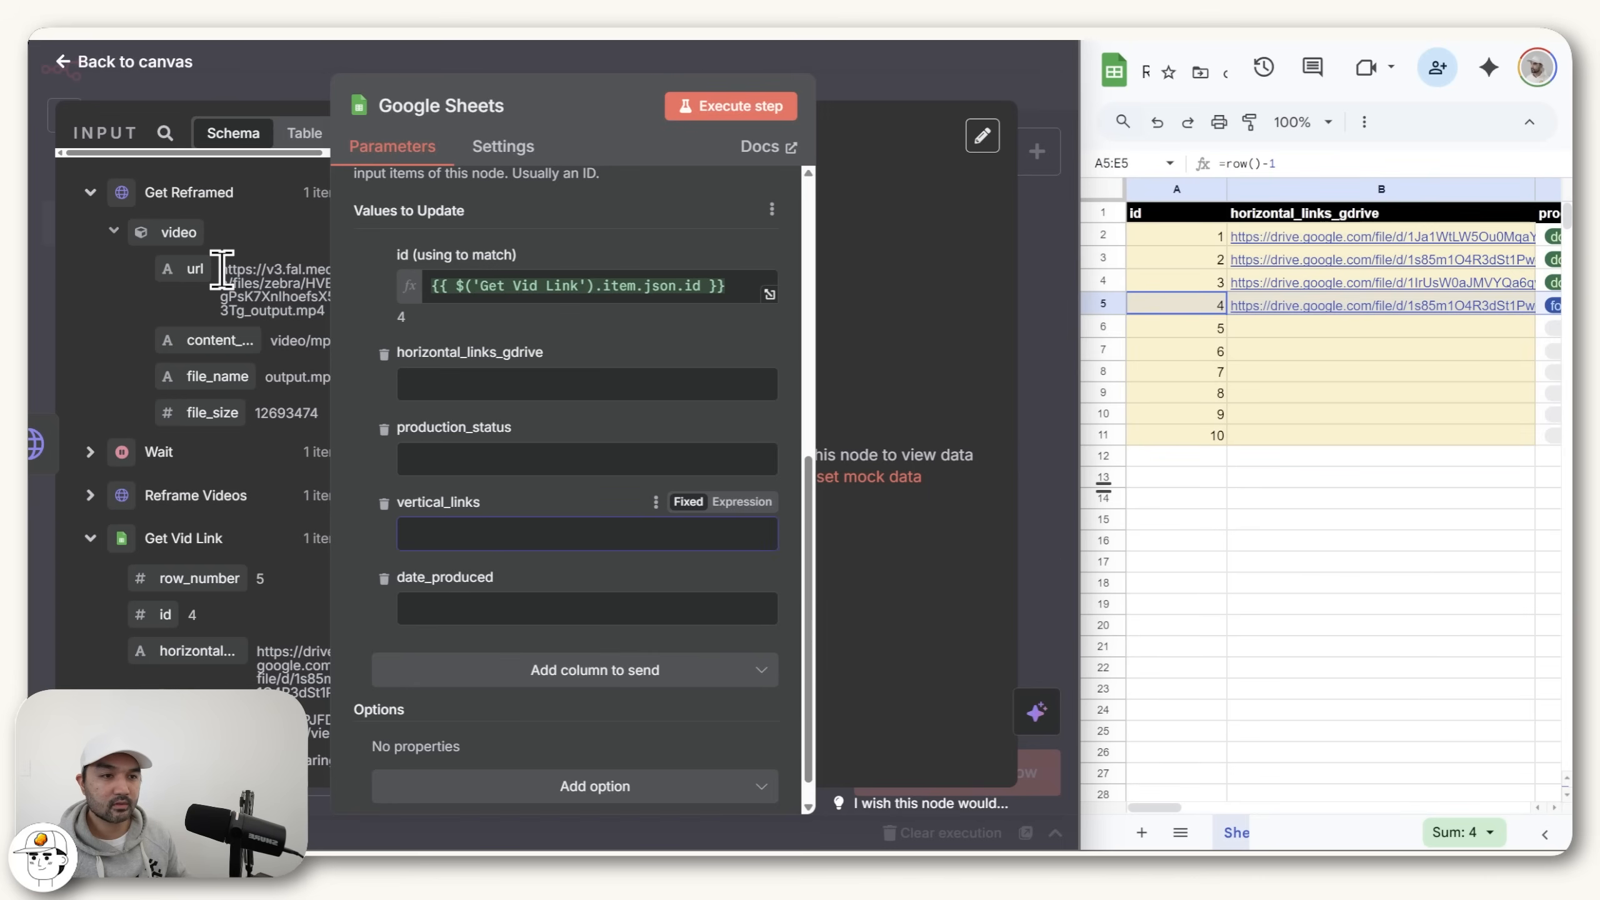
drag(222, 269, 318, 307)
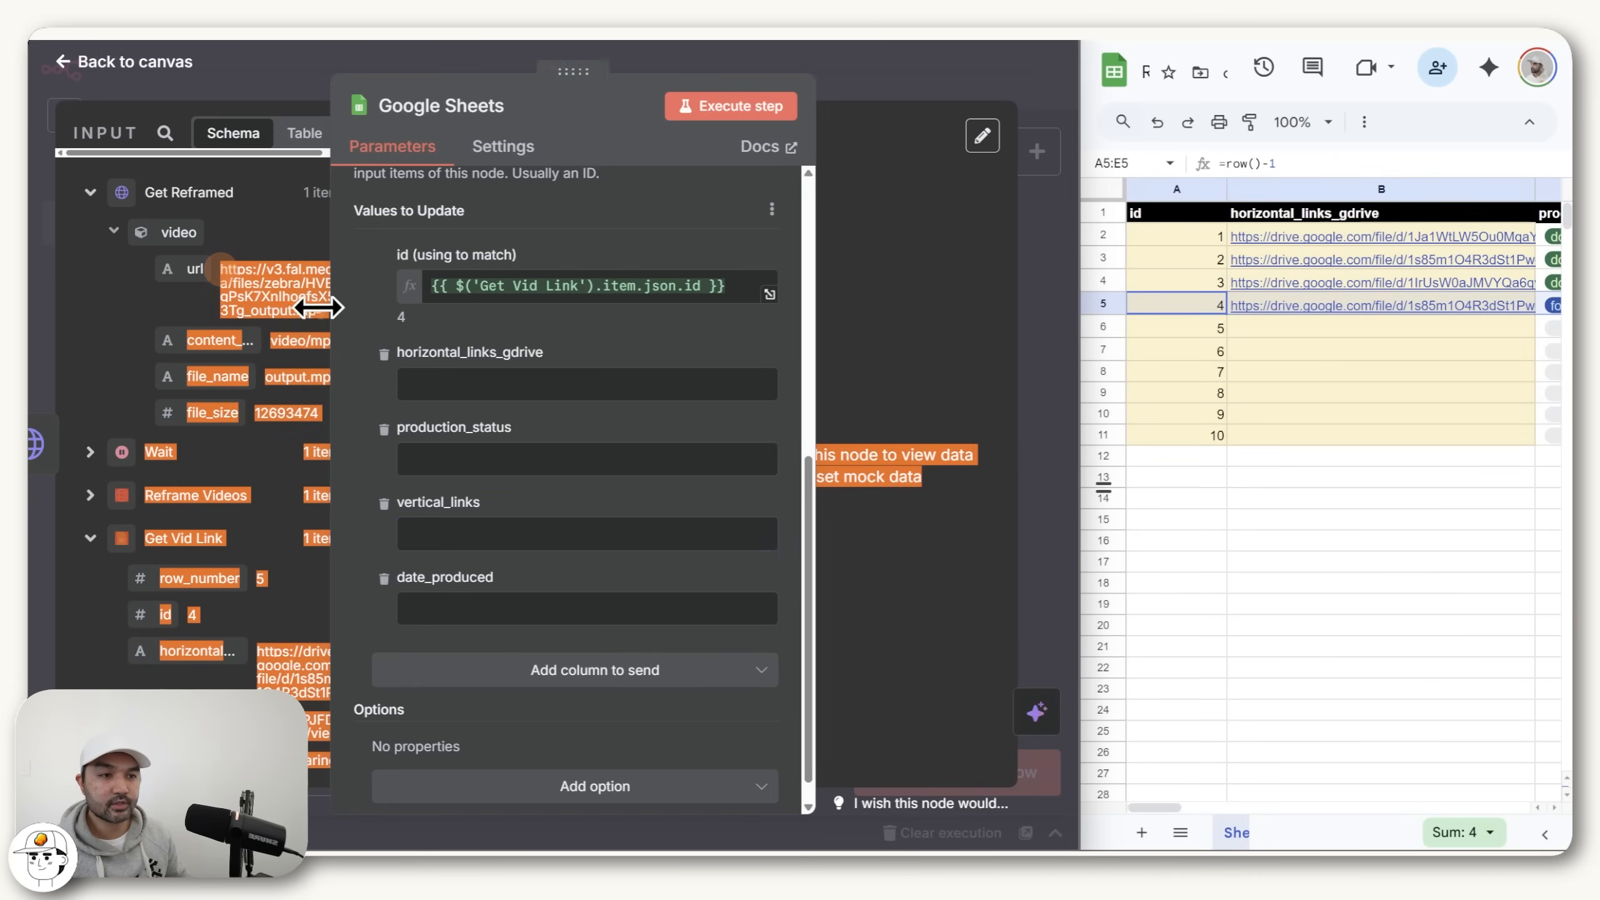
click(469, 534)
drag(197, 269, 445, 534)
Step: Set date_produced to the expression {{ $now }}
click(494, 630)
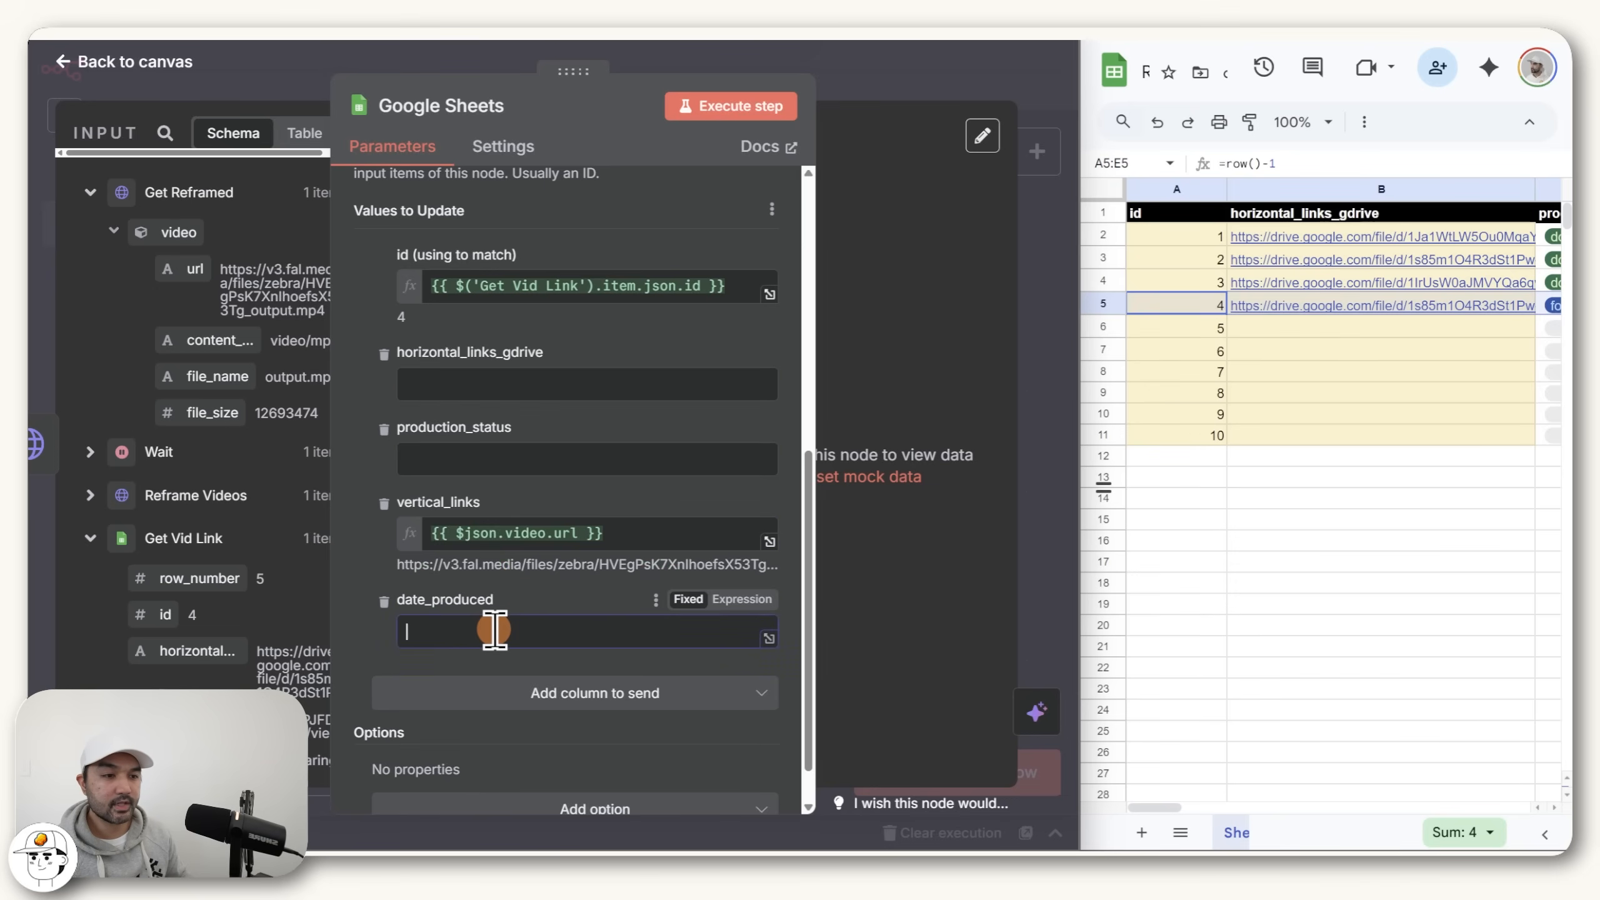
text({)
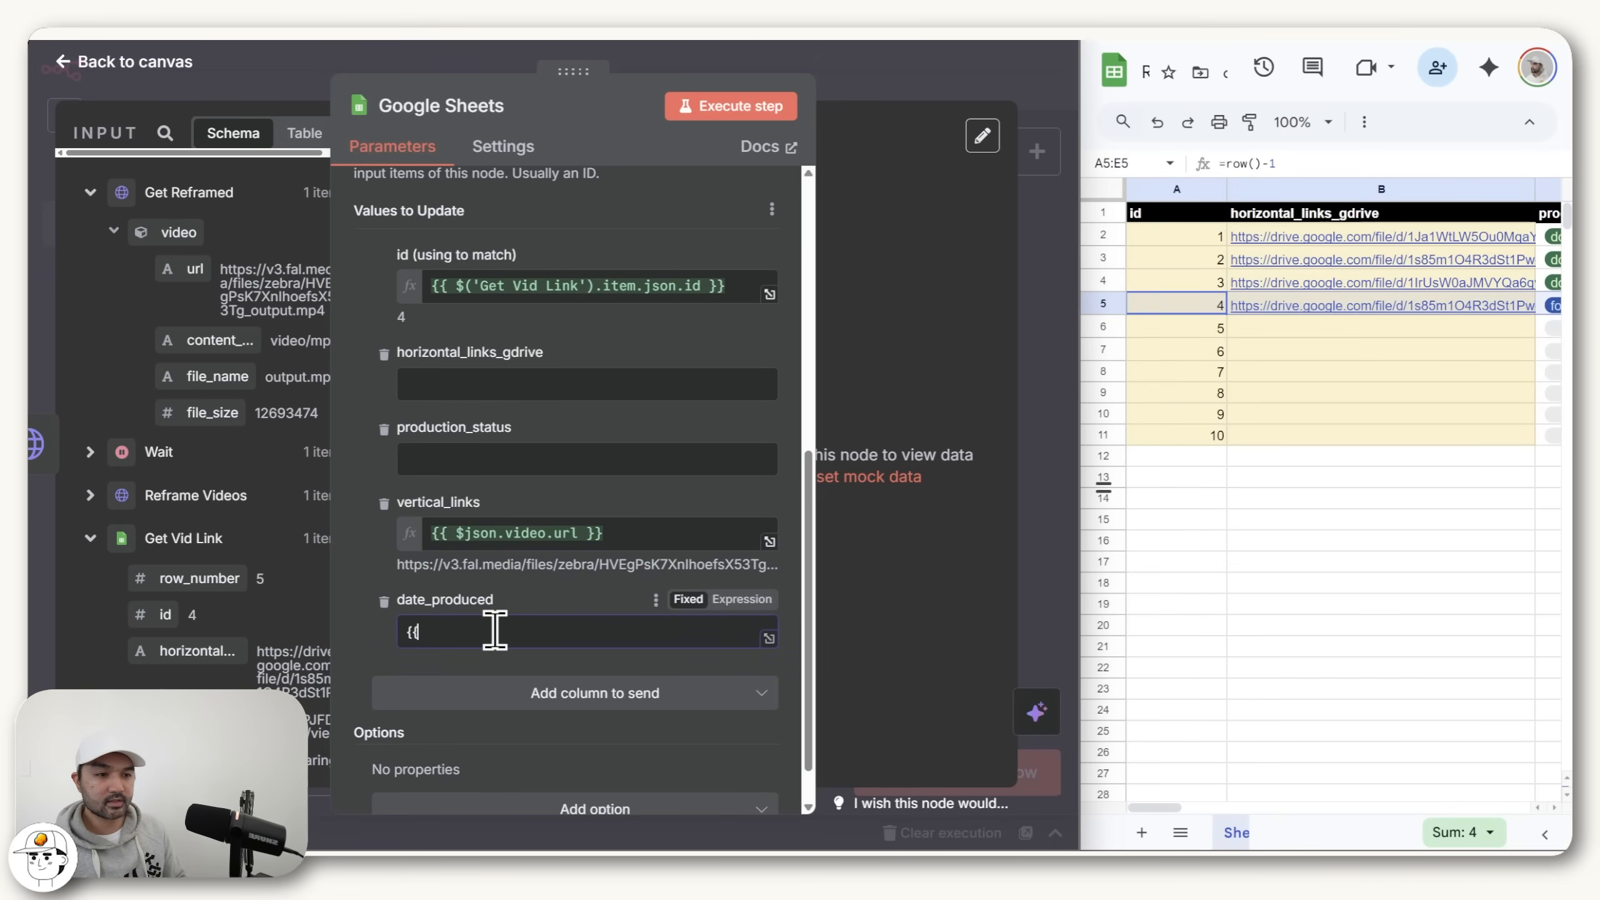
text({ $)
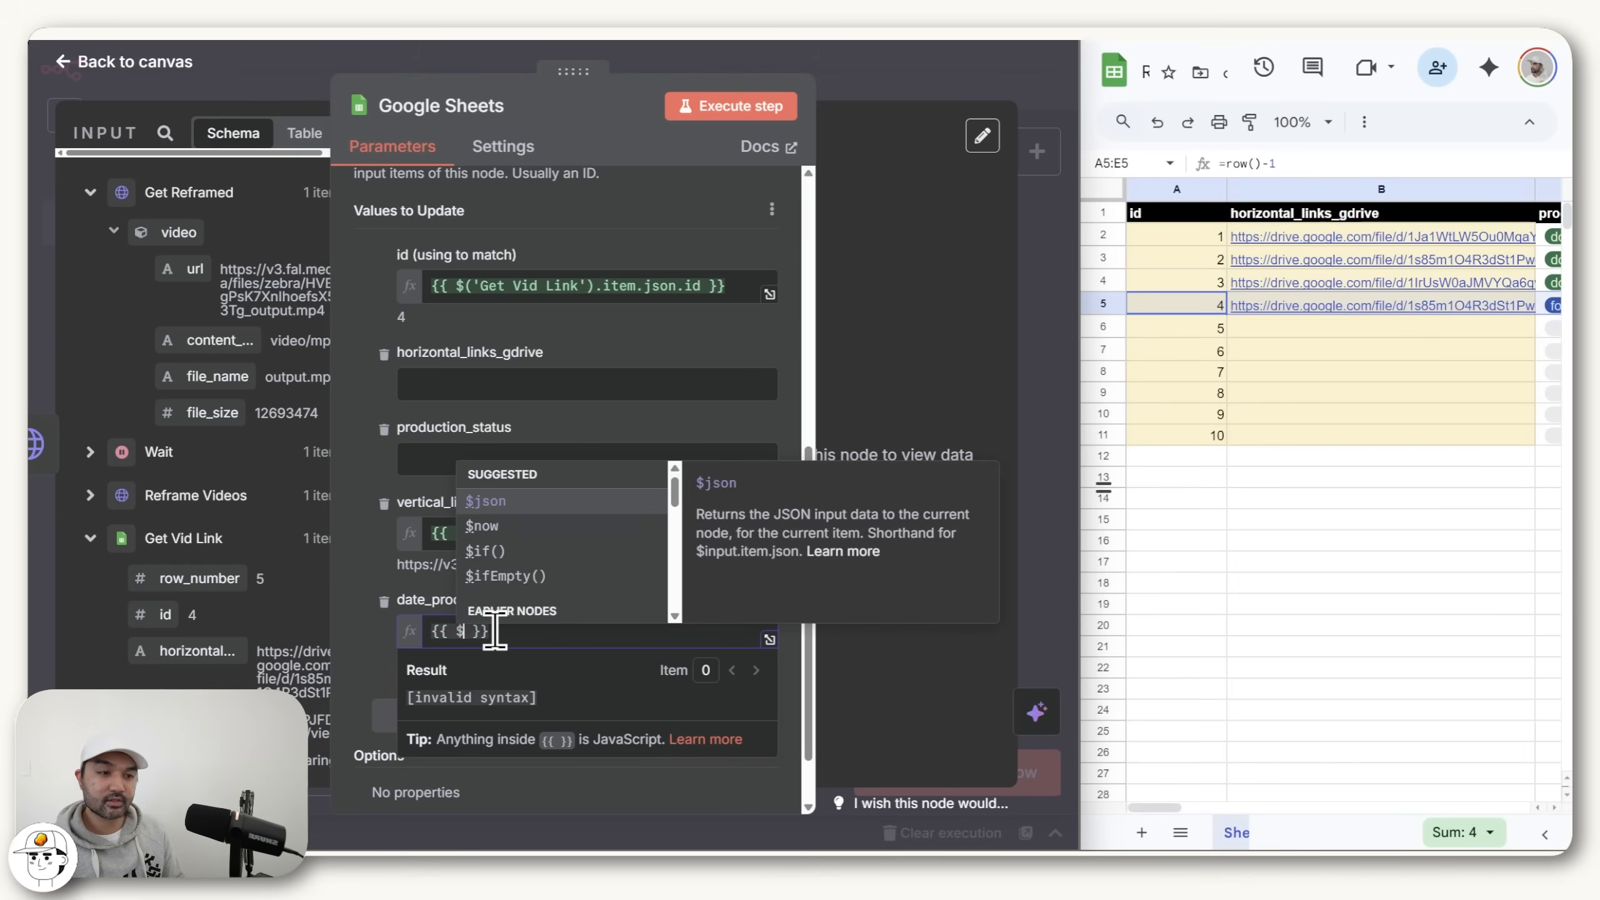
text(now)
click(458, 633)
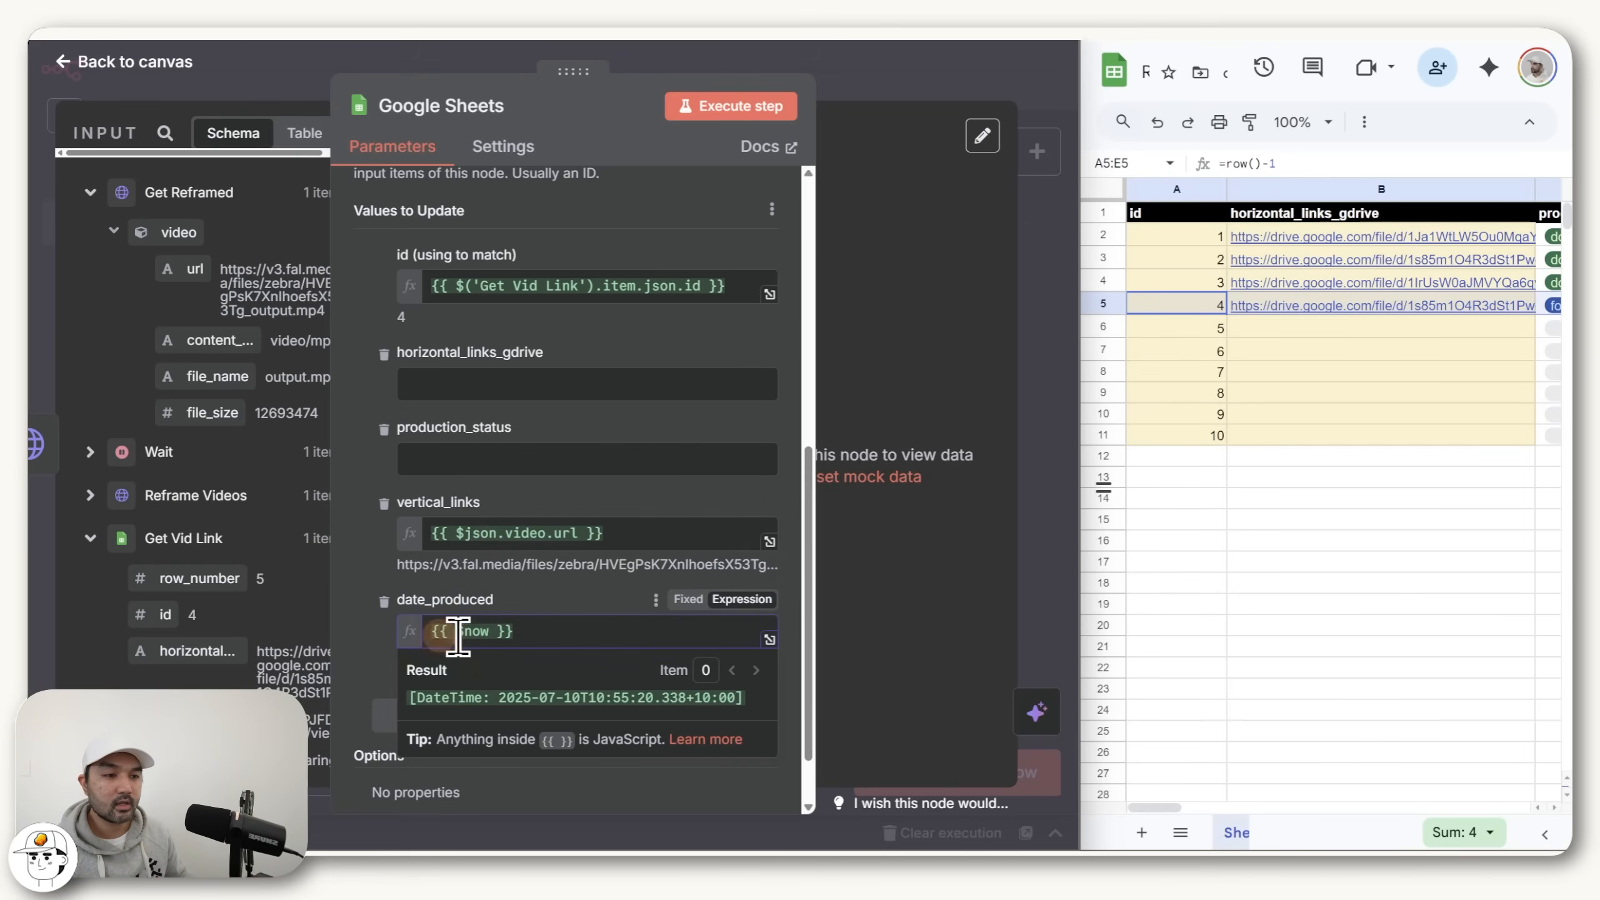
click(369, 630)
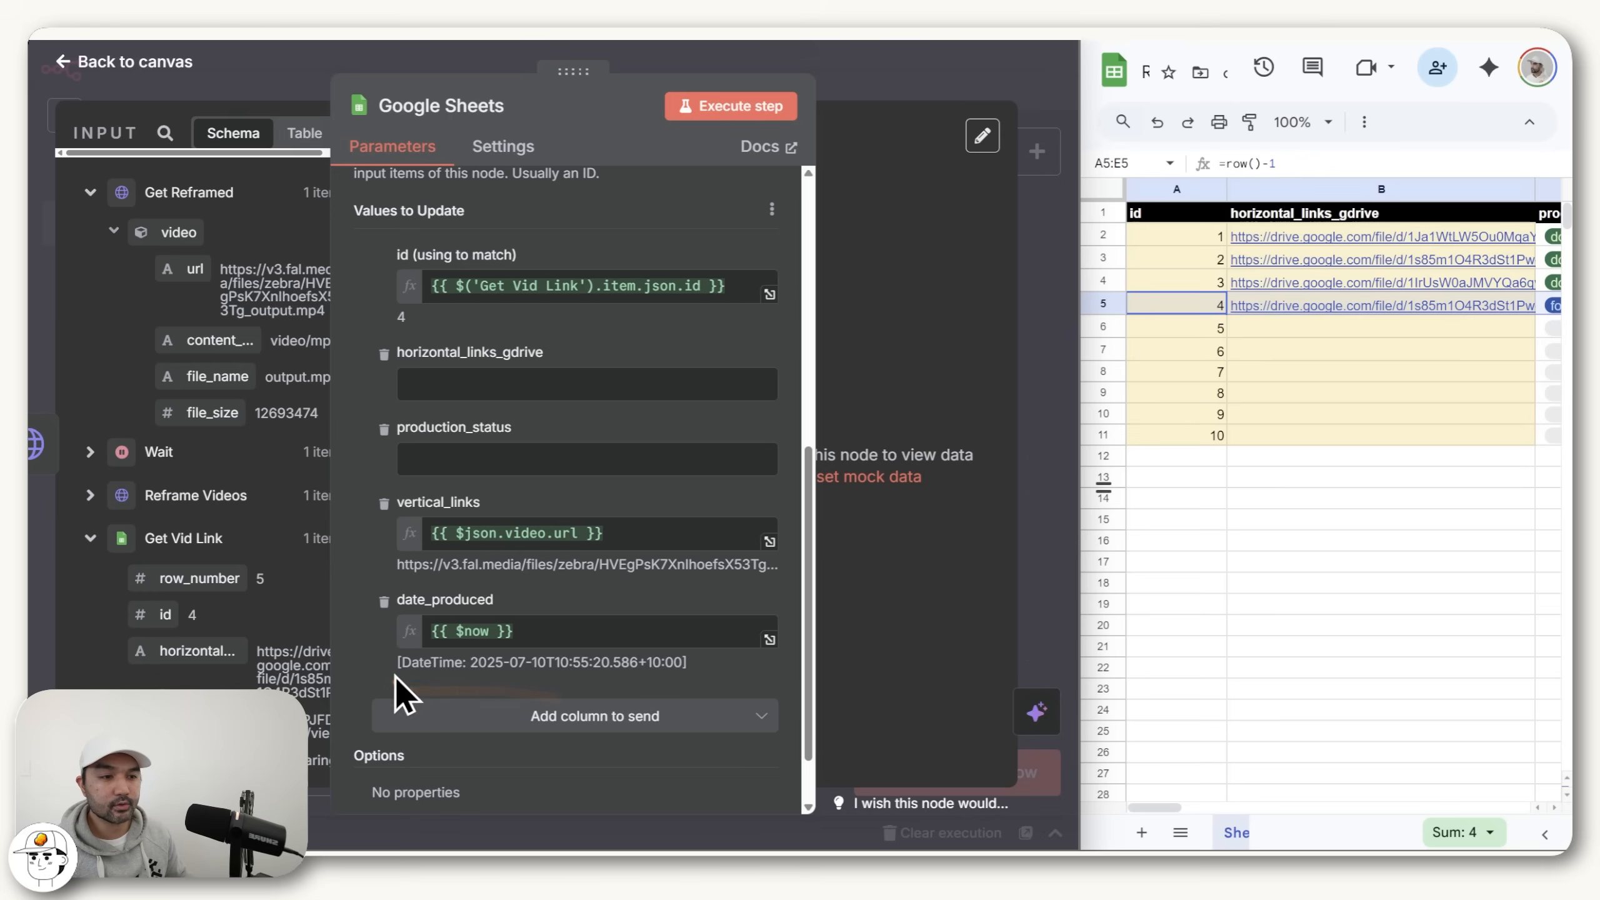
Step: Execute the sheet update, set production_status to done, and execute it again to update the row
click(734, 110)
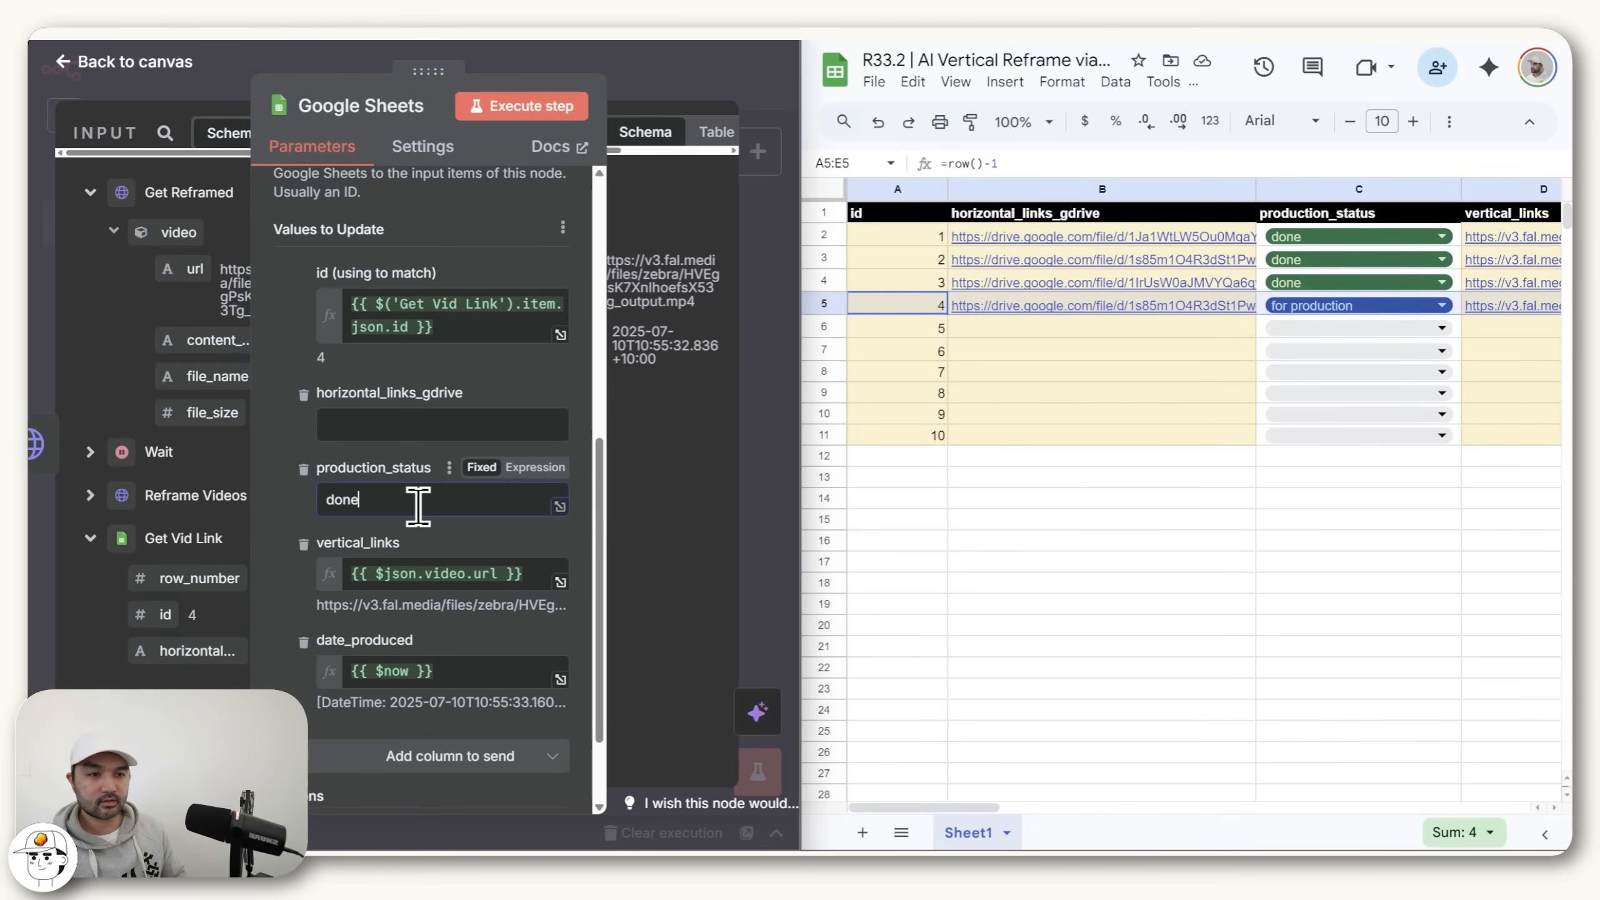
click(535, 114)
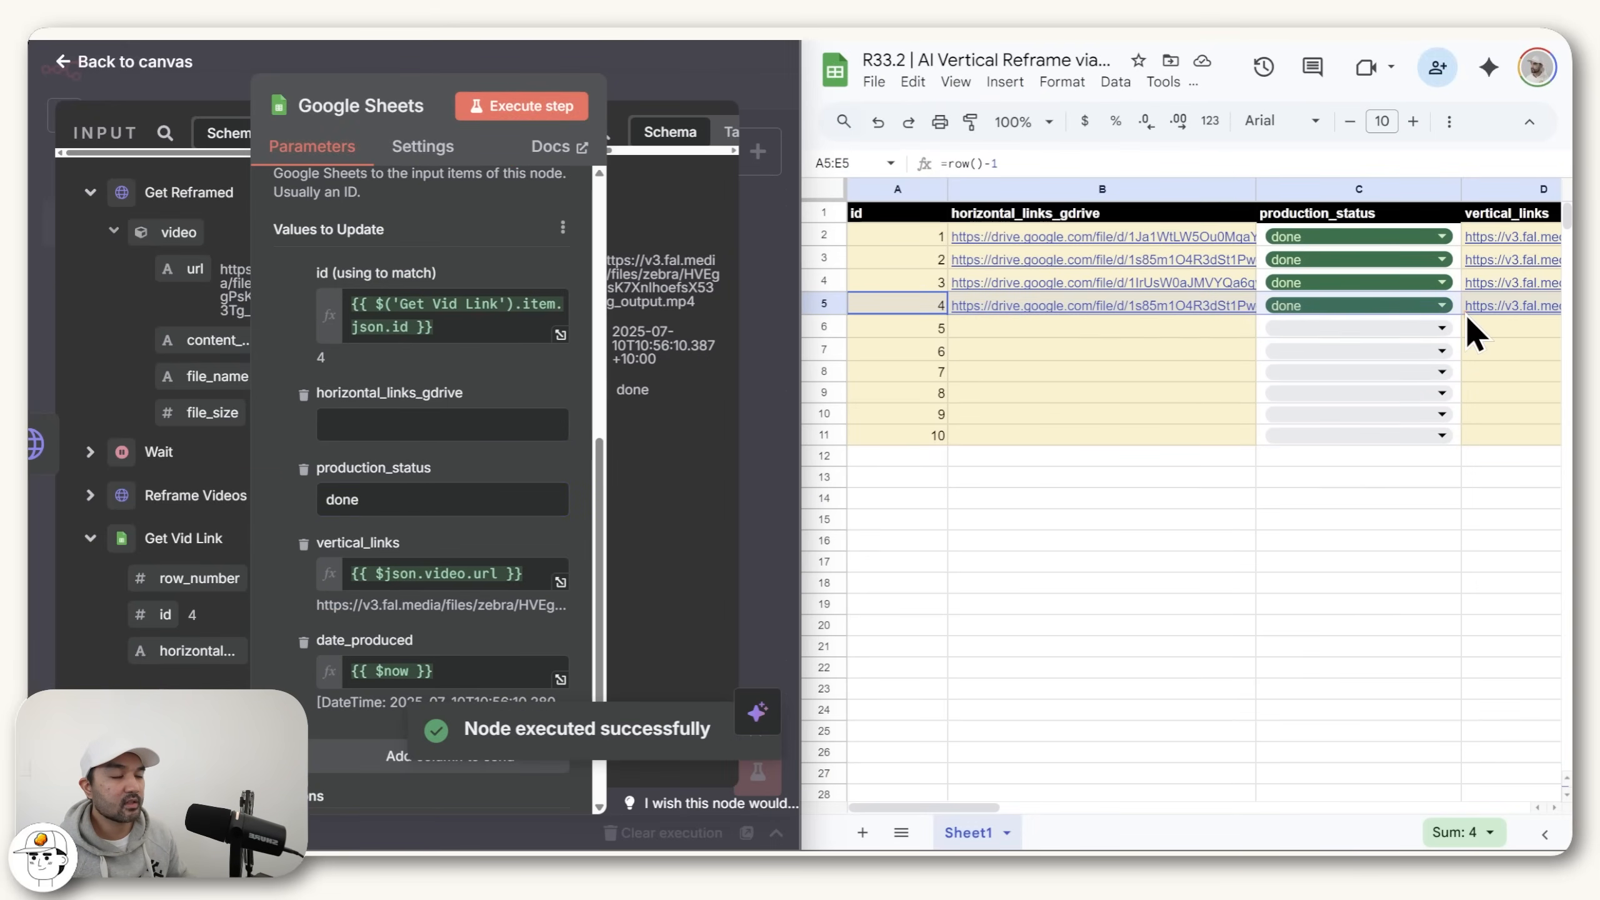
drag(1011, 324, 1022, 647)
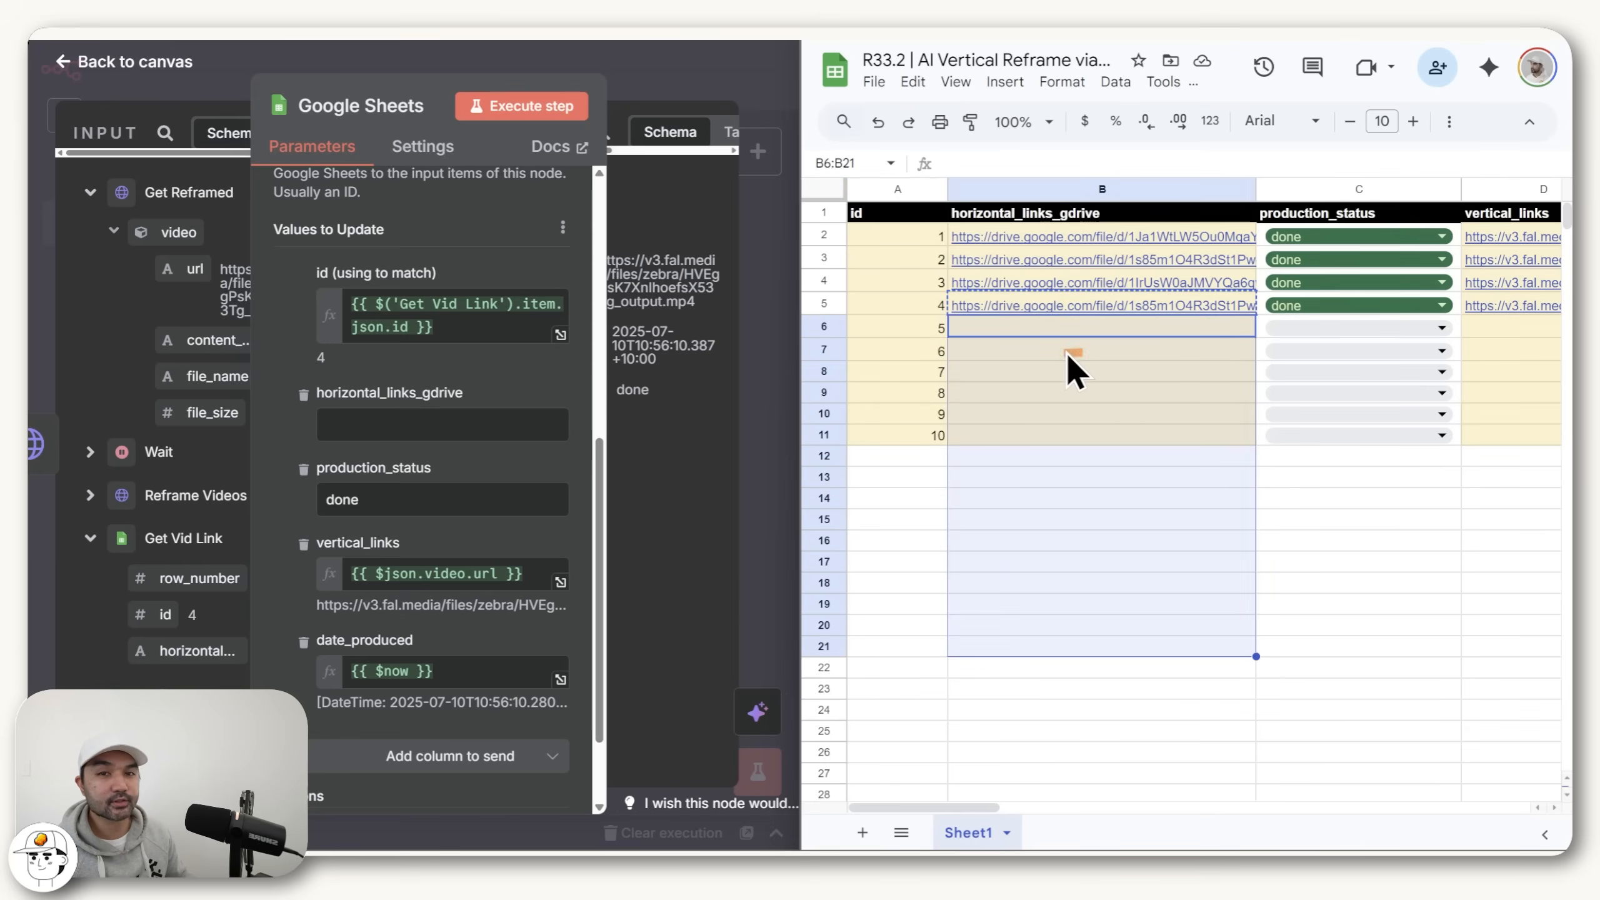
Step: Rename the Google Sheets node as Log Final Video and save the workflow from the canvas
click(590, 94)
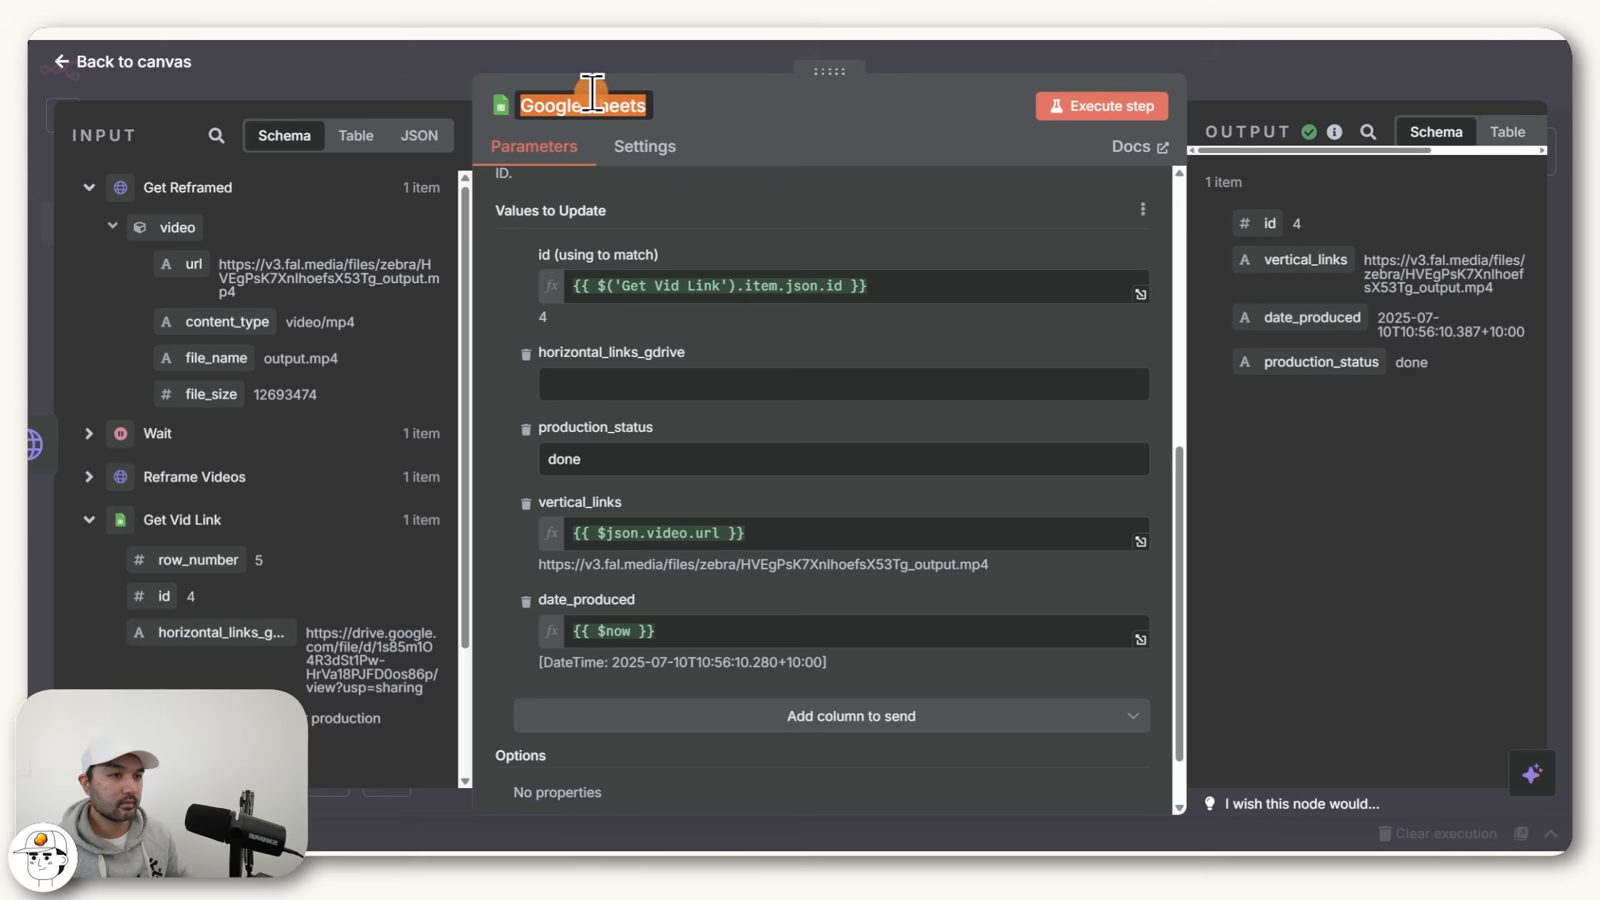
text(Log Final Video)
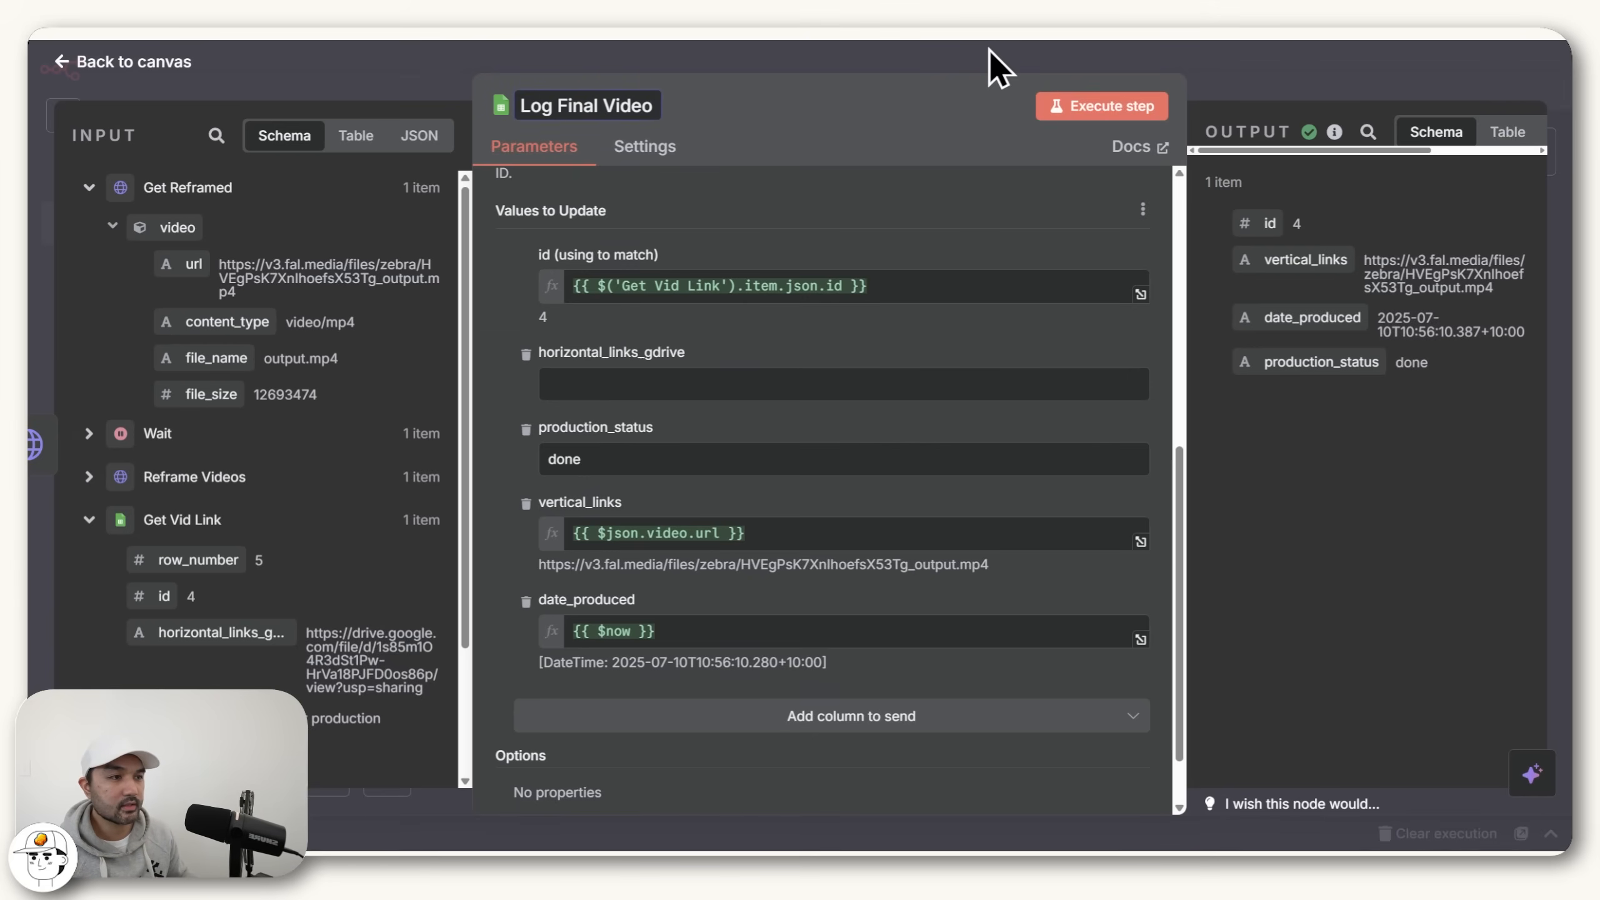
click(990, 50)
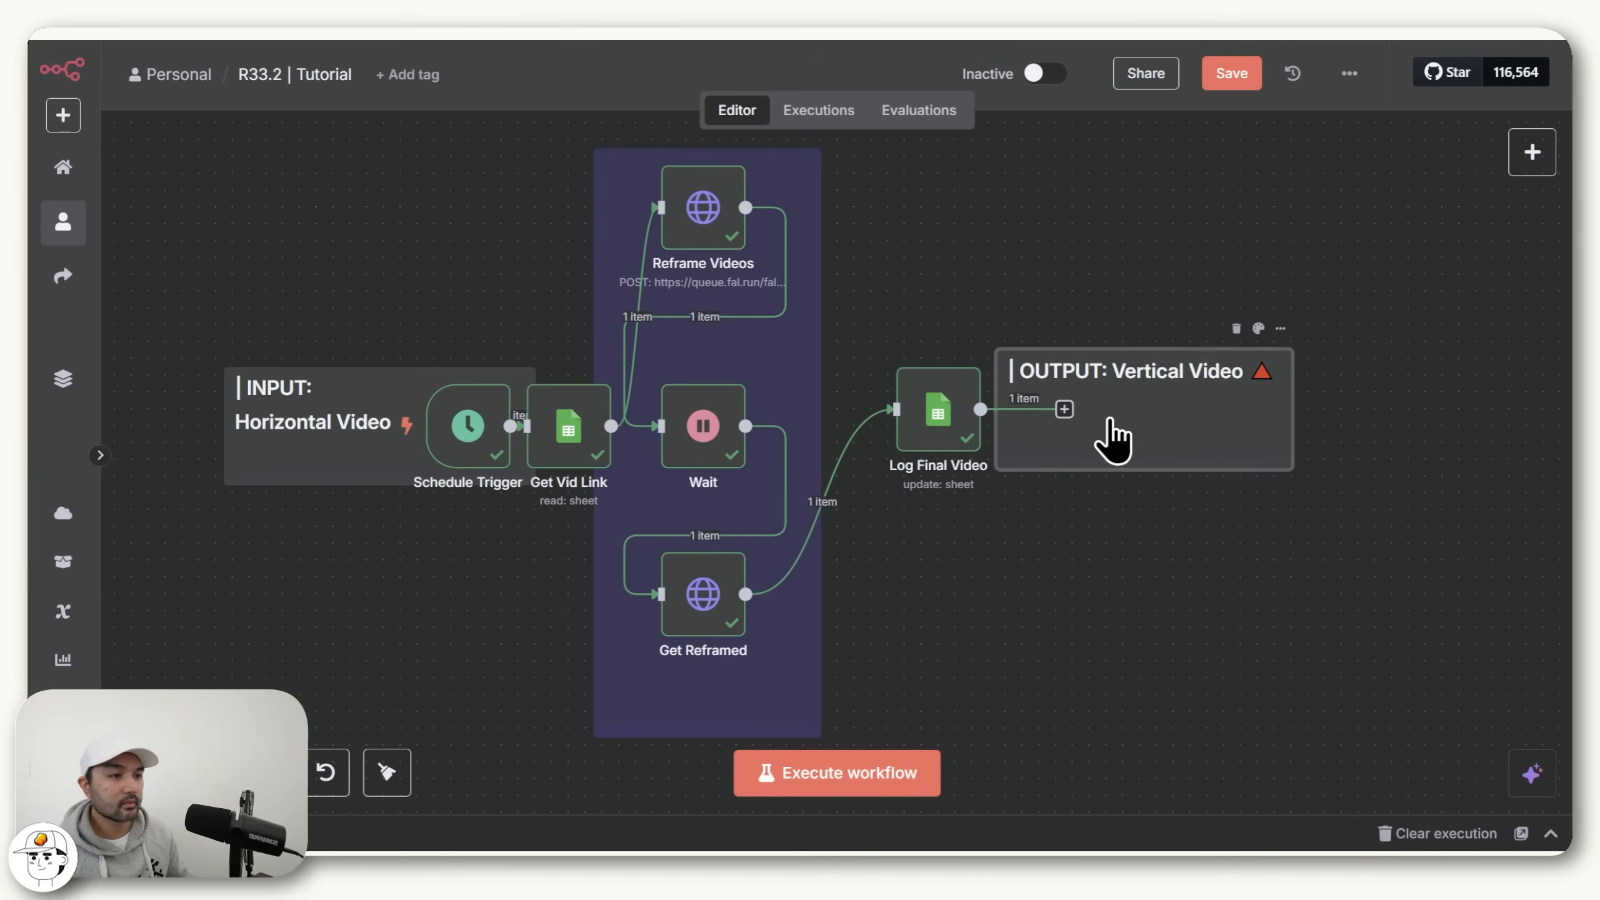
scroll(1238, 334, down, 2)
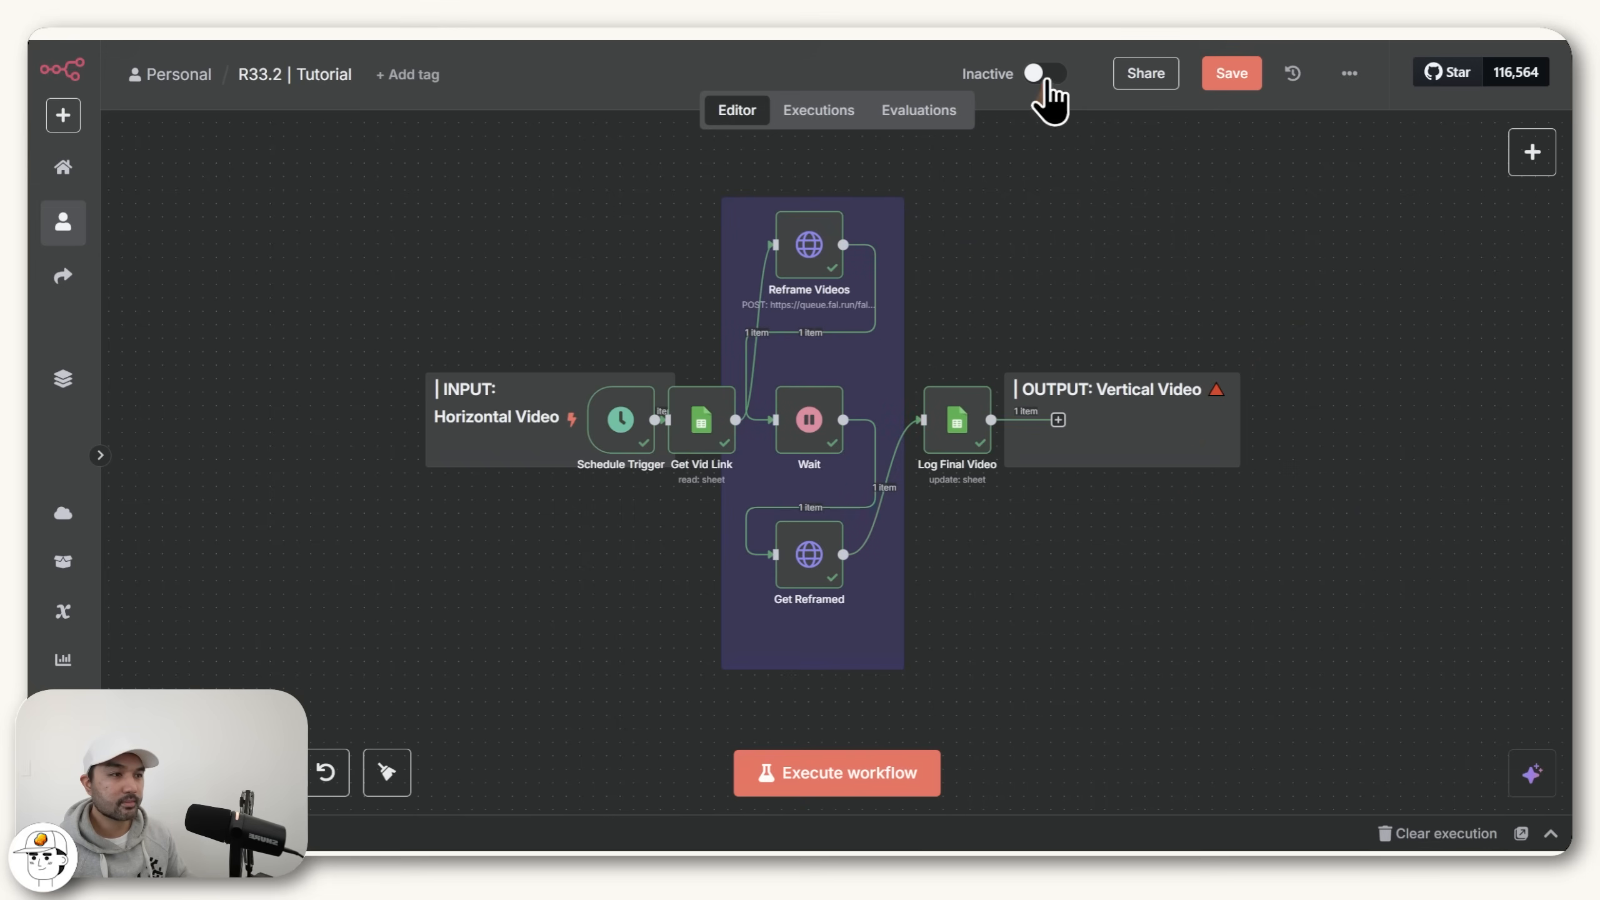
key(ctrl+s)
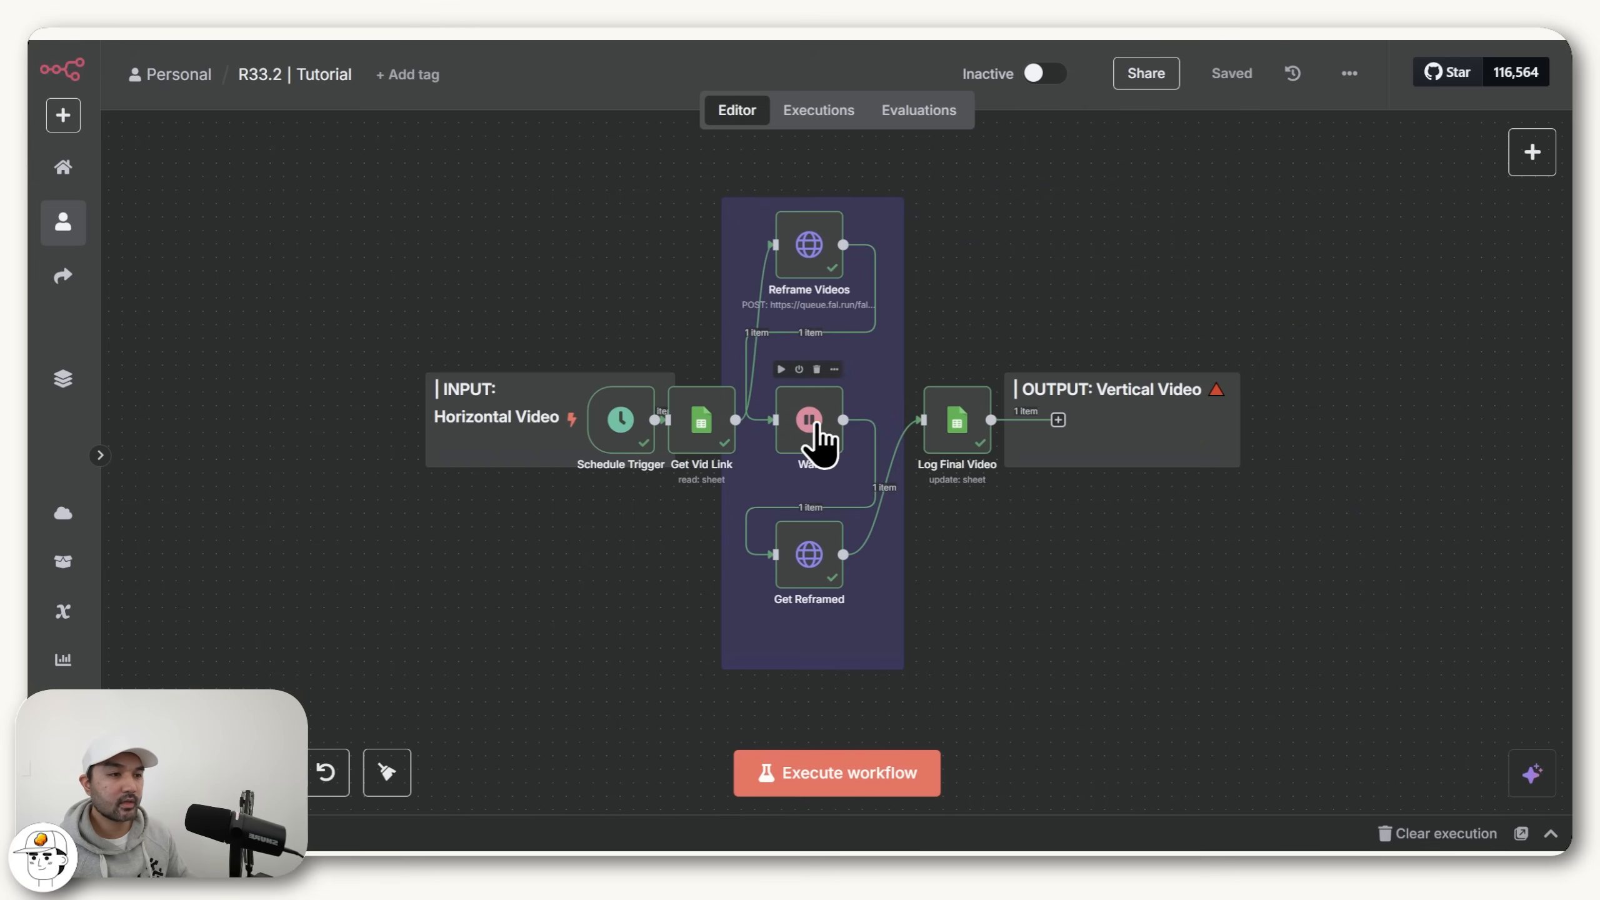
Step: Set the Wait node's wait amount to 300 seconds
double_click(814, 438)
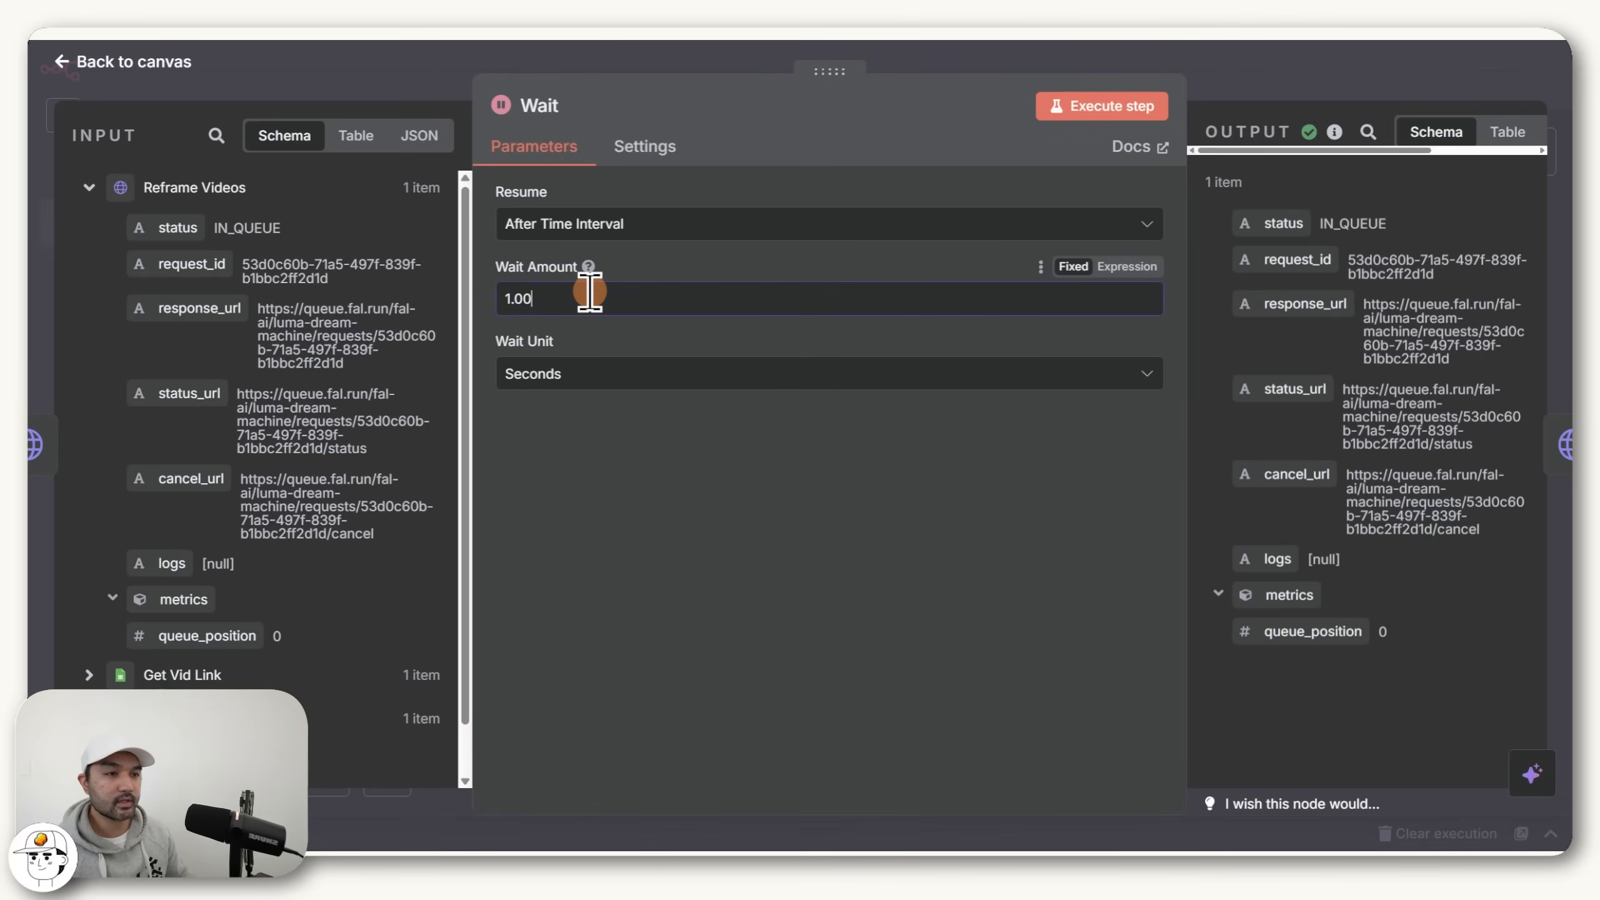
double_click(589, 296)
text(3)
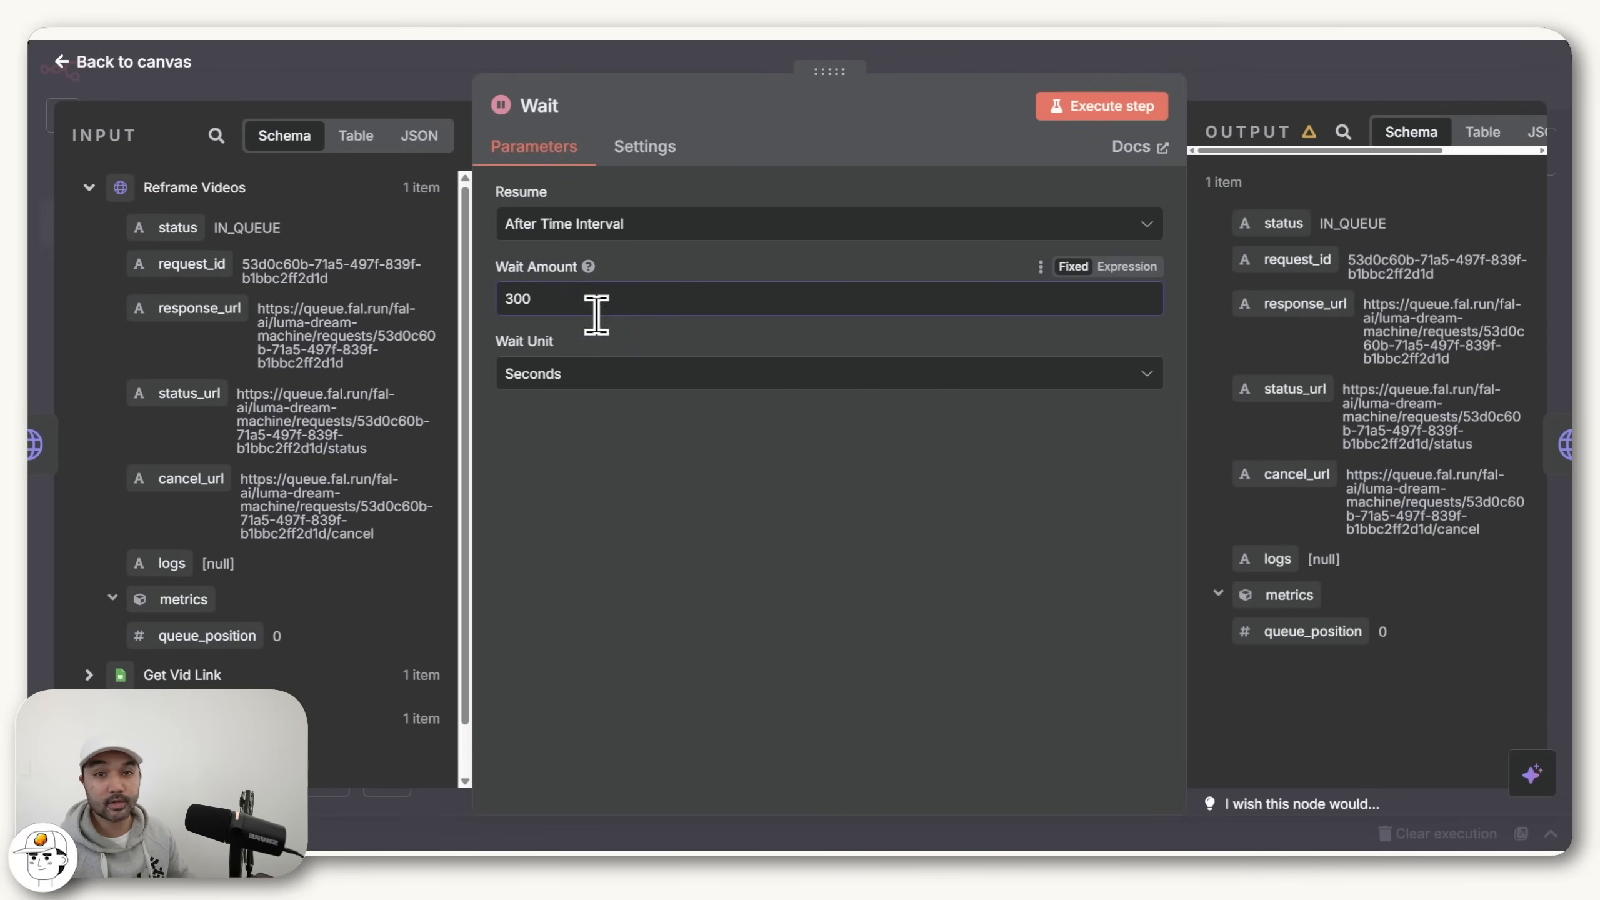
Step: Commit the Wait node's new wait amount, return to the canvas and save the workflow
click(665, 575)
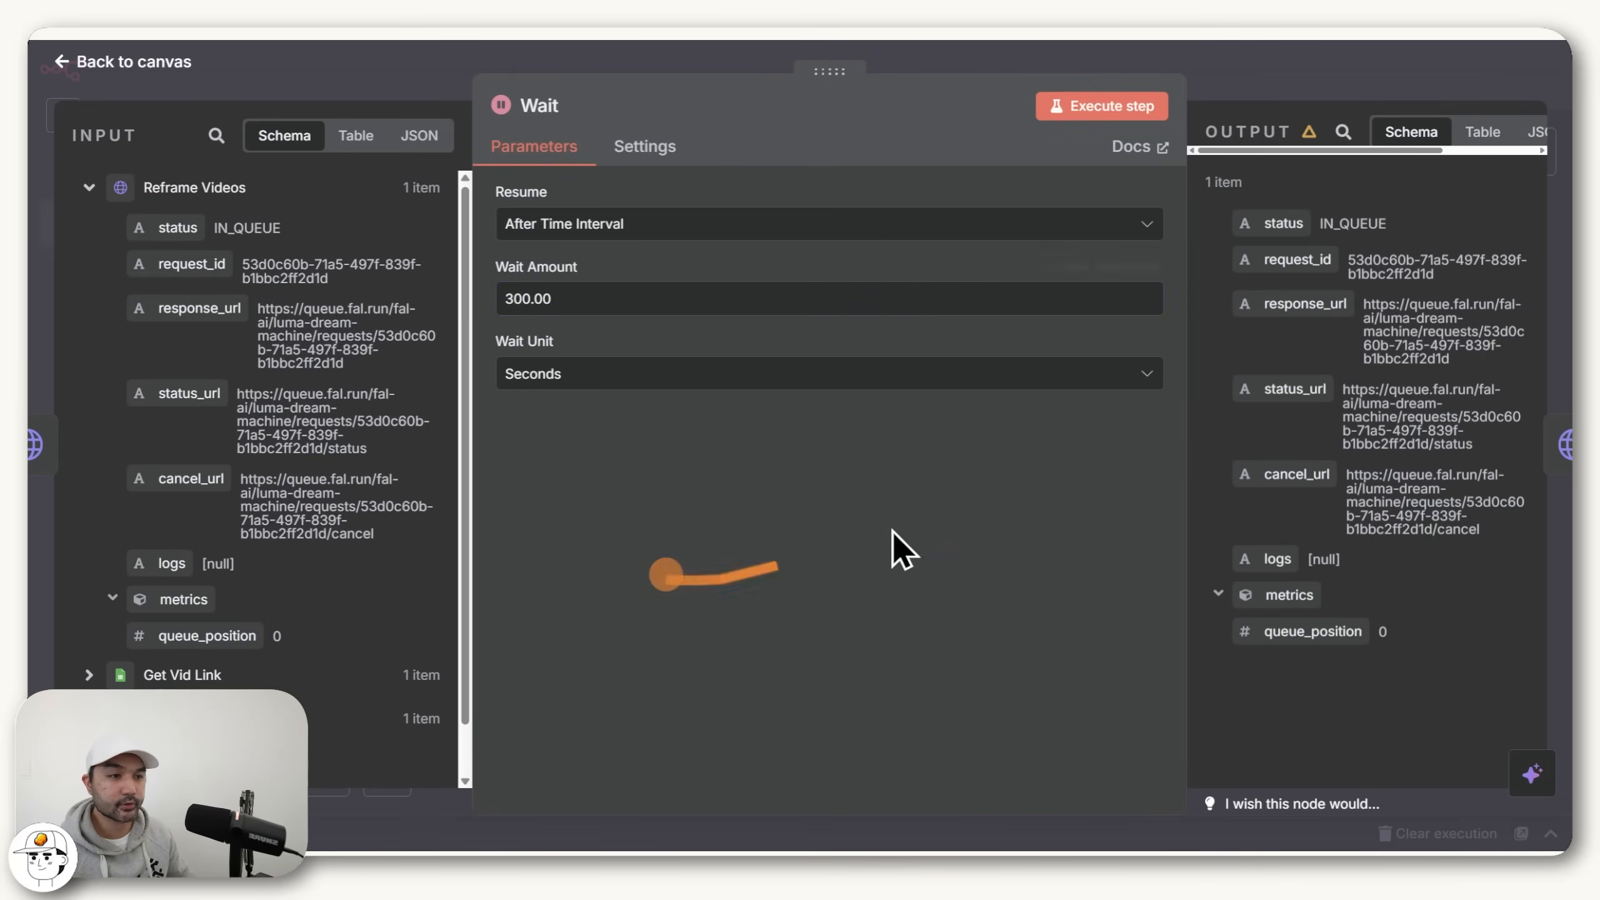
click(1298, 63)
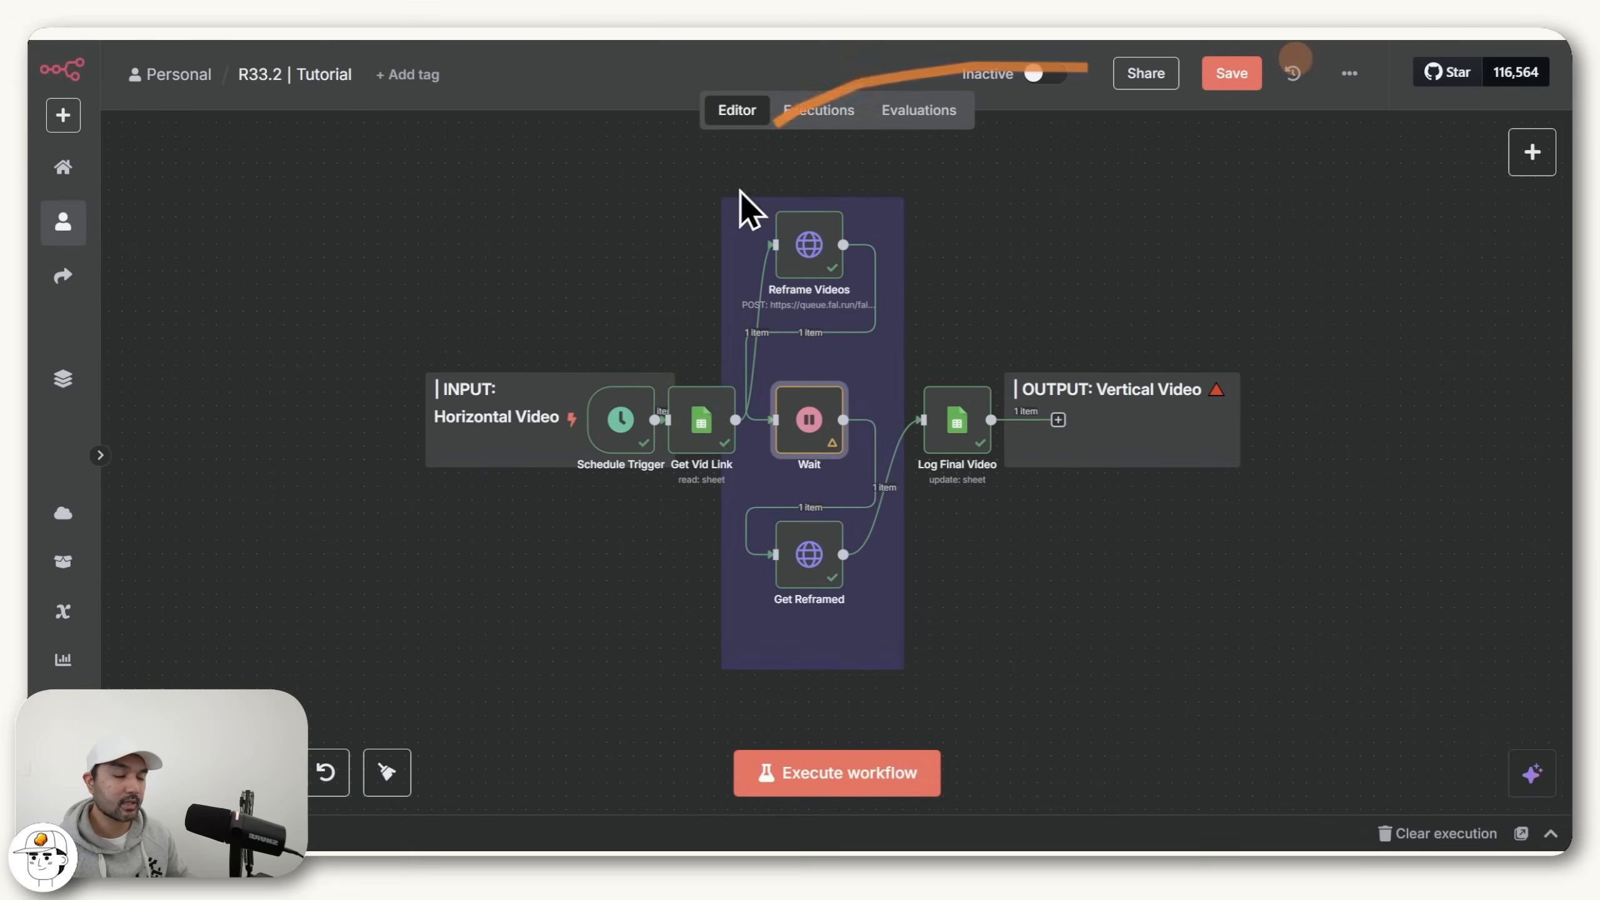
click(1229, 94)
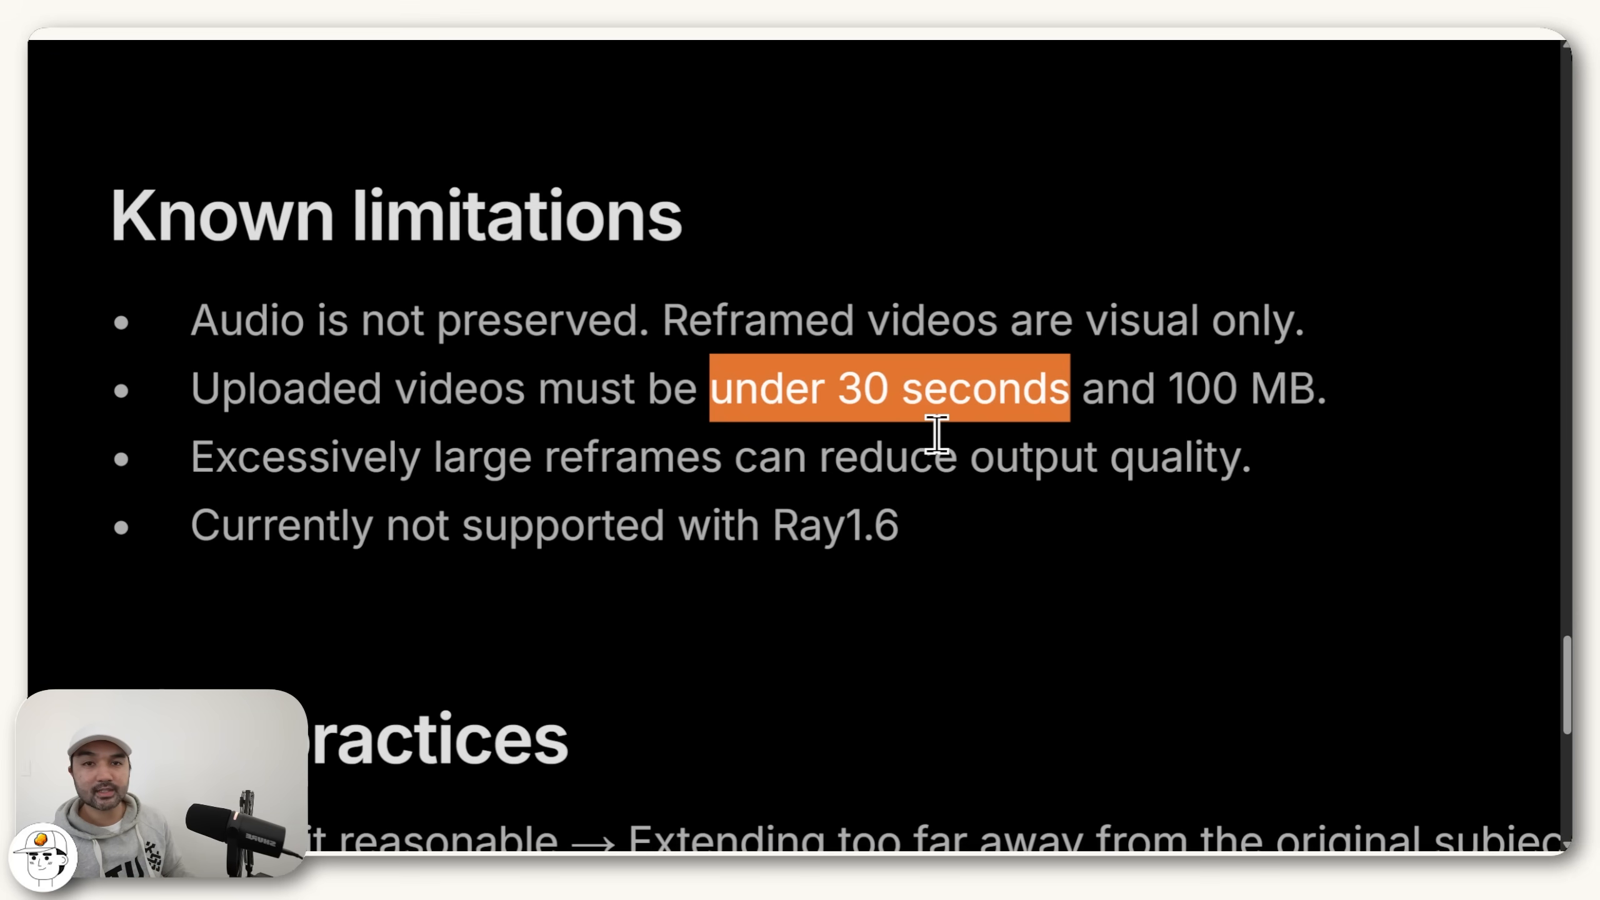
Step: Review the known limitations, pricing and feature info in Luma's Reframe guide
scroll(1033, 353, up, 10)
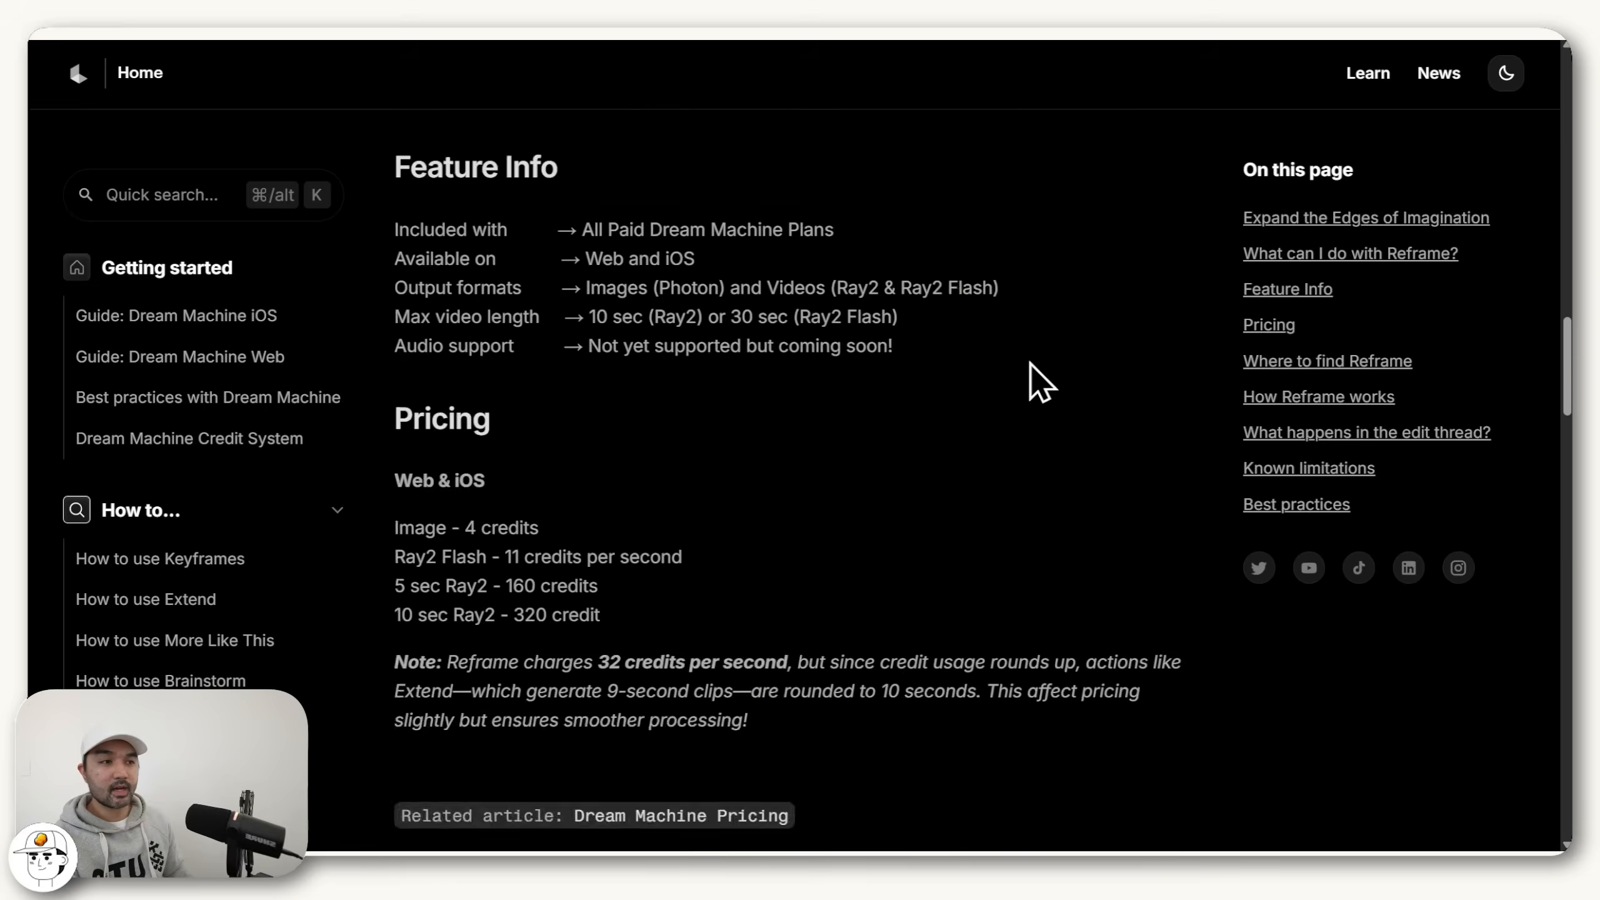
scroll(1036, 379, up, 10)
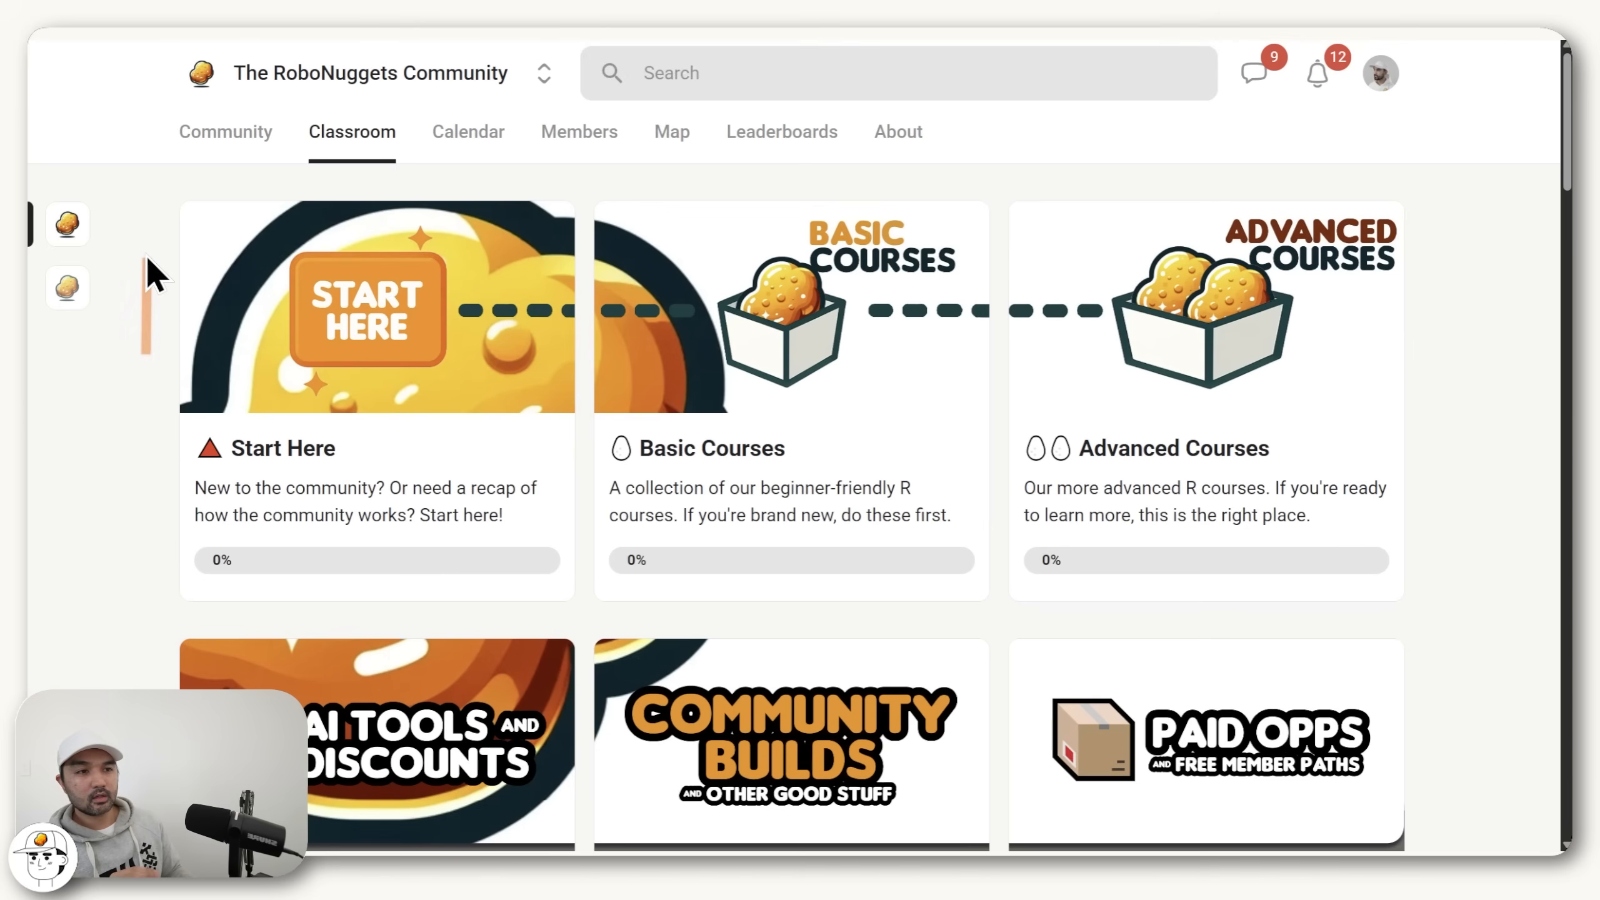
Step: Switch to the RoboNuggets community site and browse its classroom courses, Paid Opportunities posts and Meetups posts
scroll(147, 258, down, 5)
scroll(149, 265, down, 4)
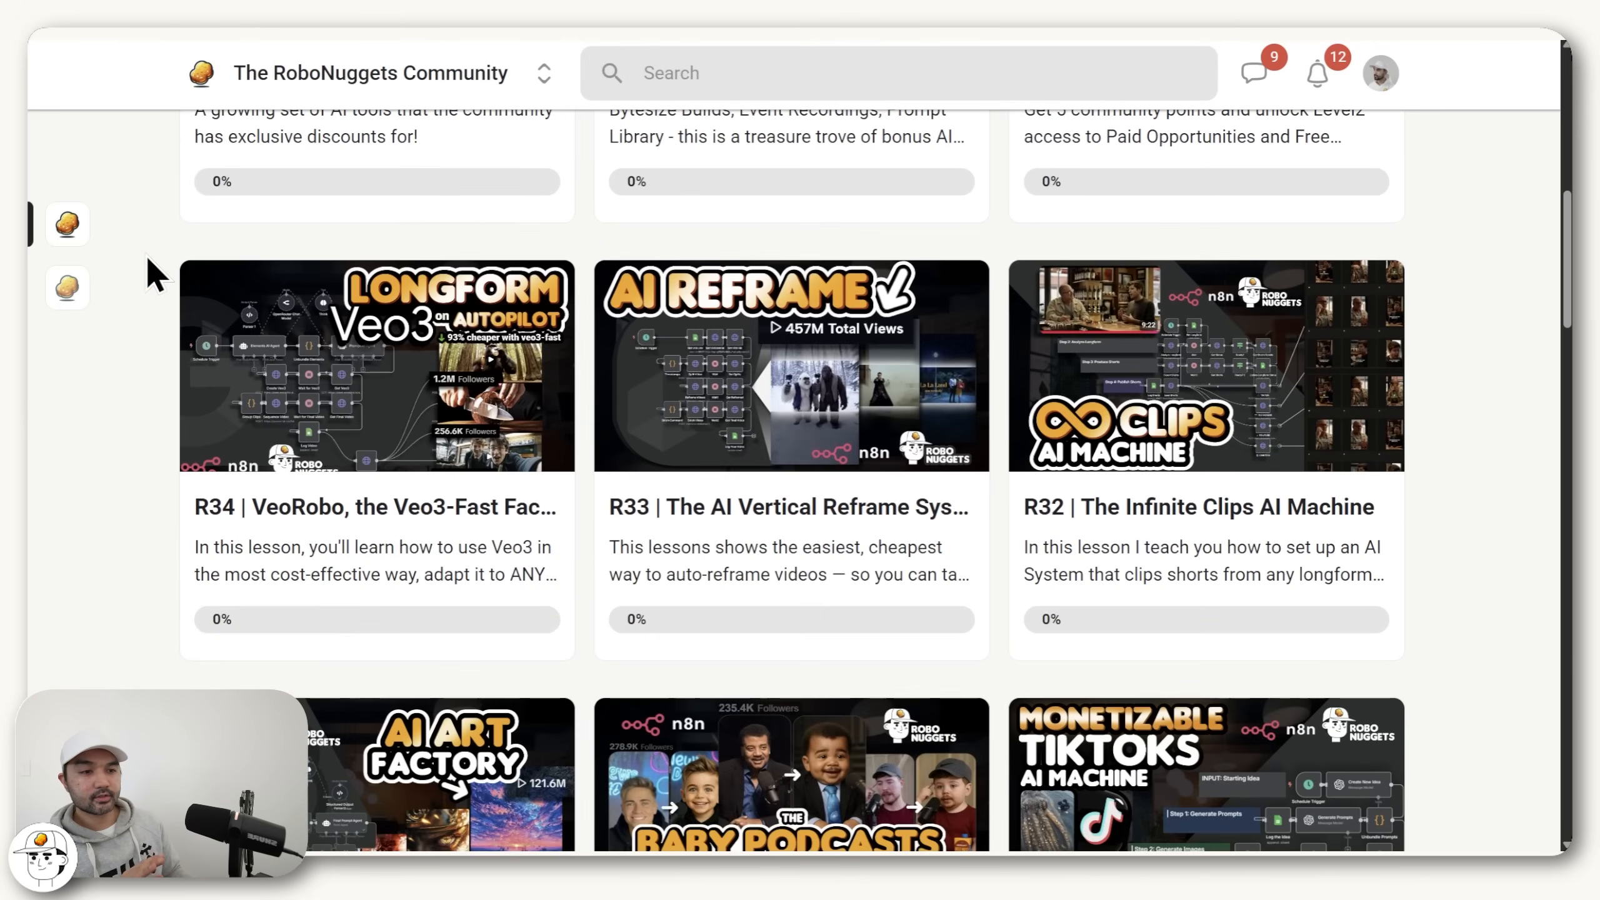
scroll(150, 268, down, 2)
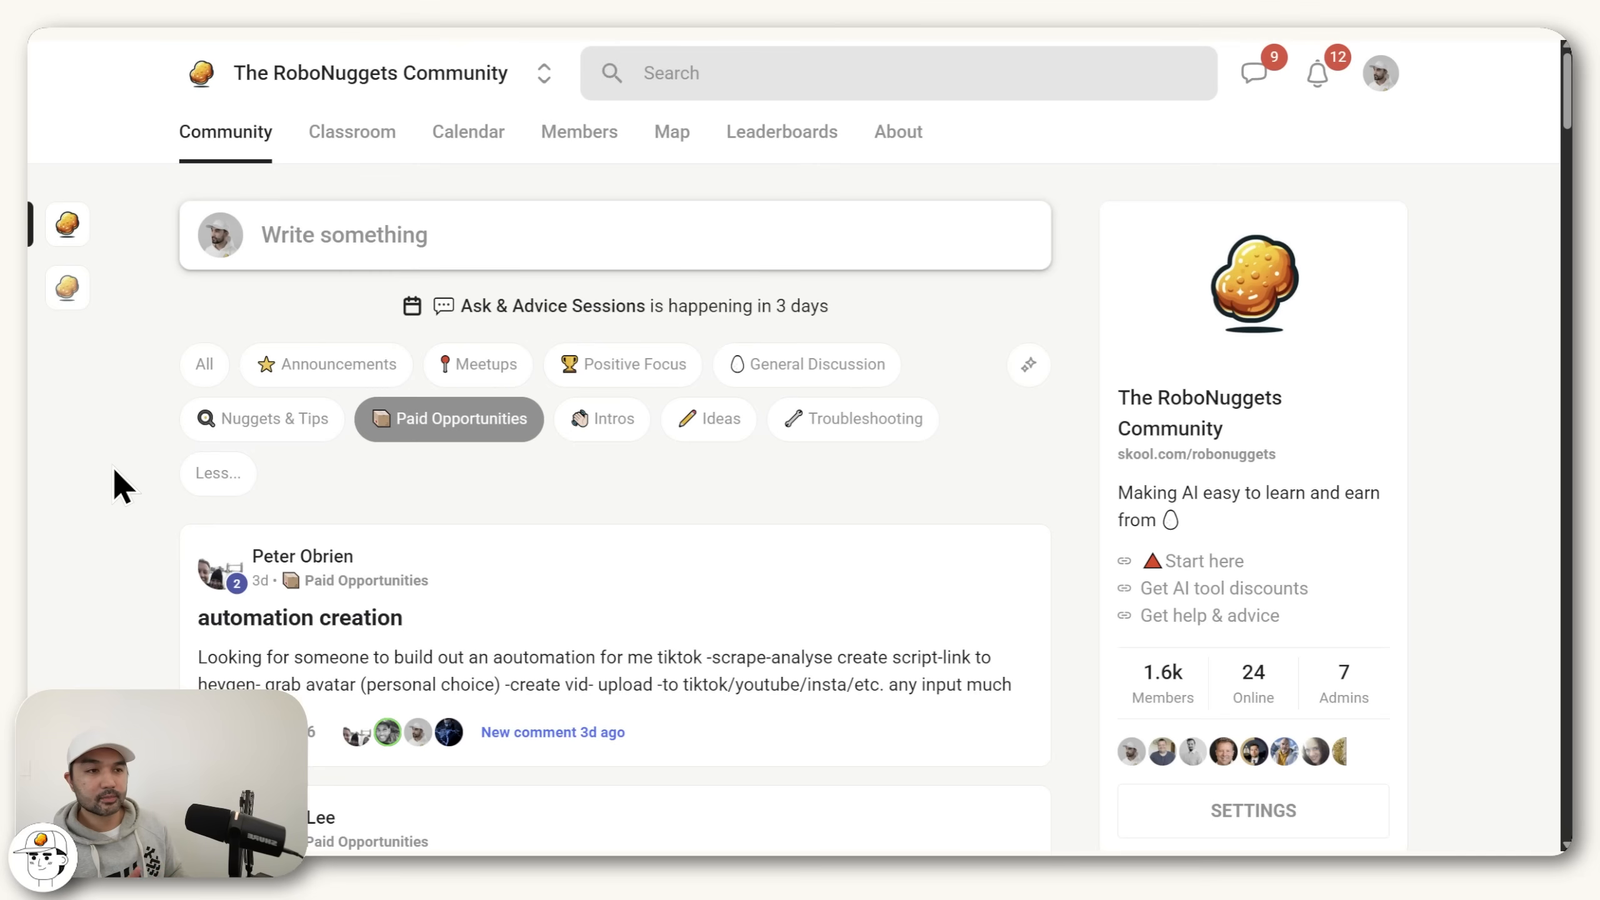
scroll(114, 469, down, 10)
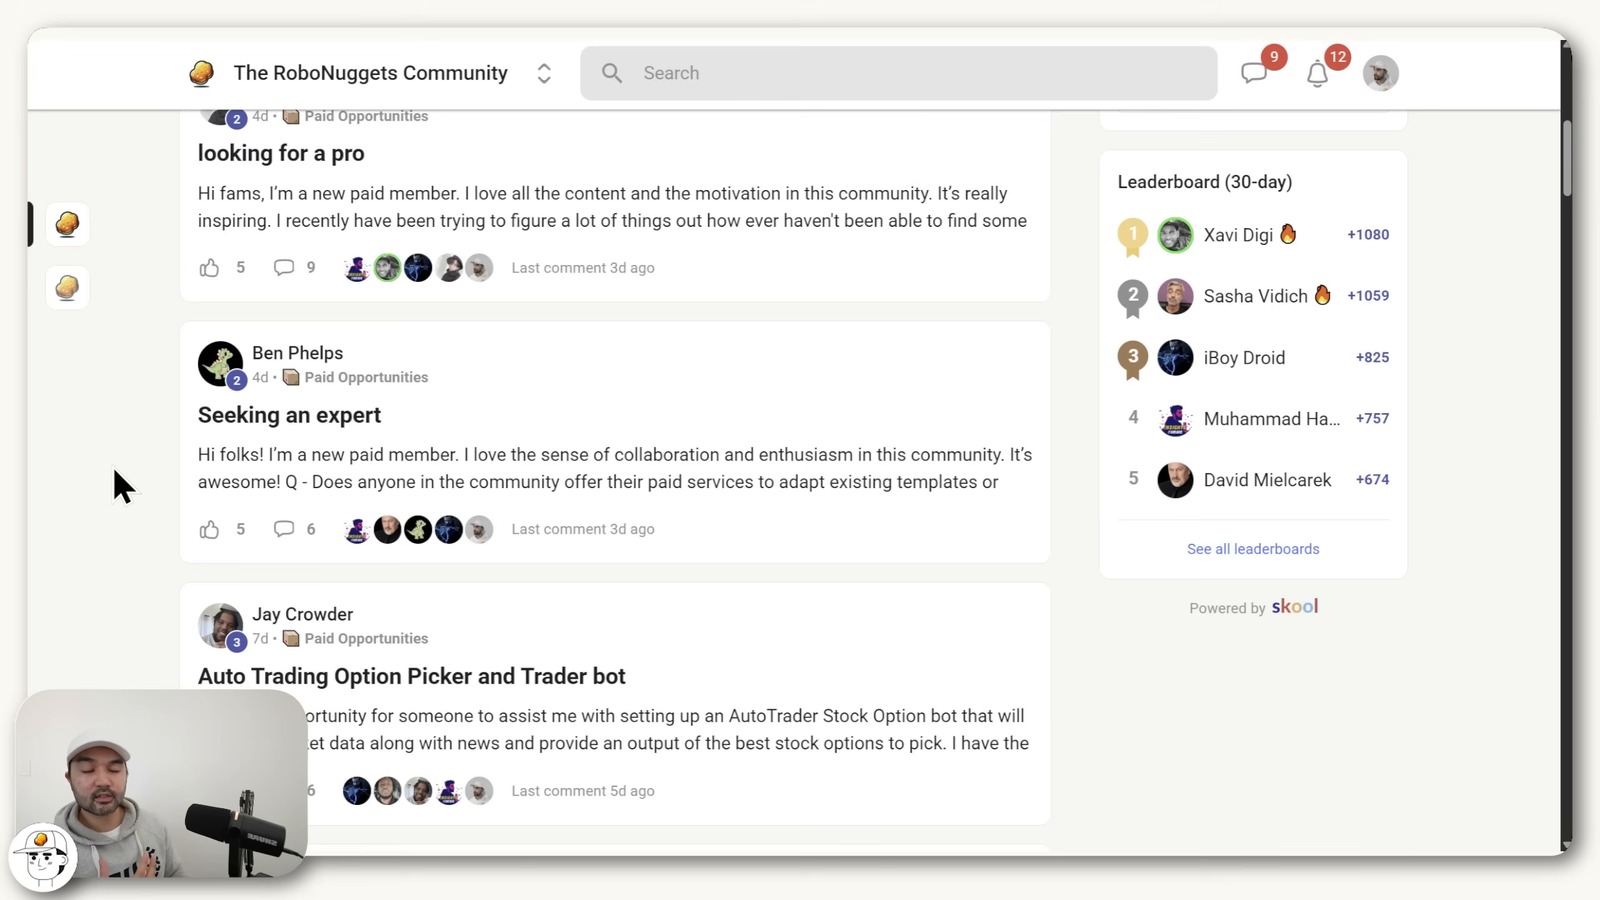
scroll(114, 469, up, 1)
scroll(114, 470, down, 5)
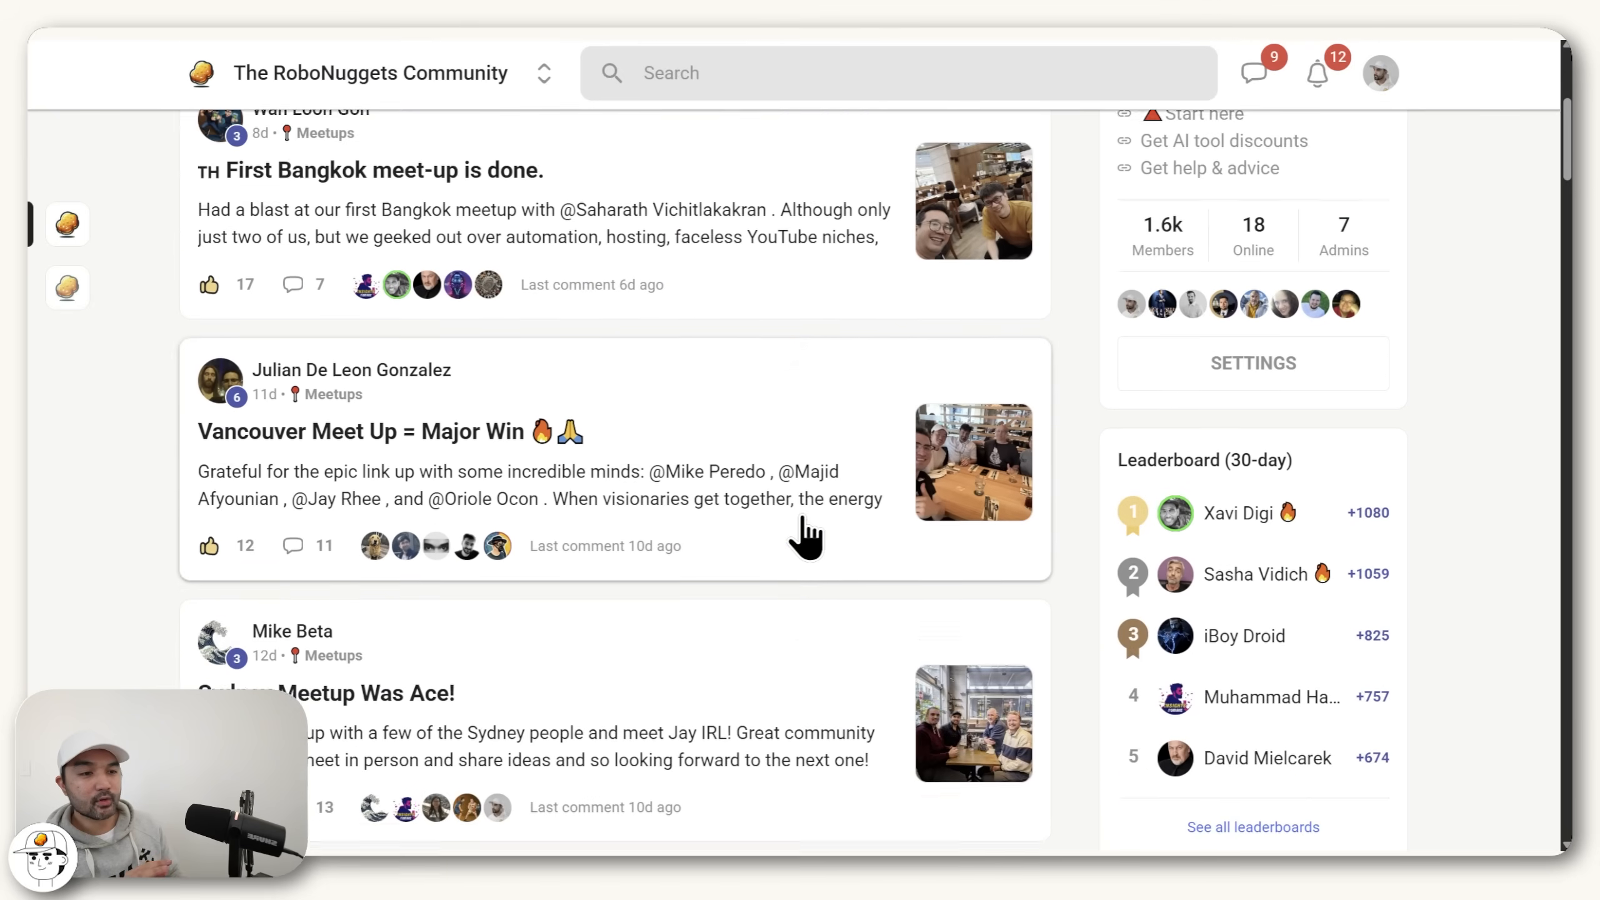
scroll(807, 536, down, 2)
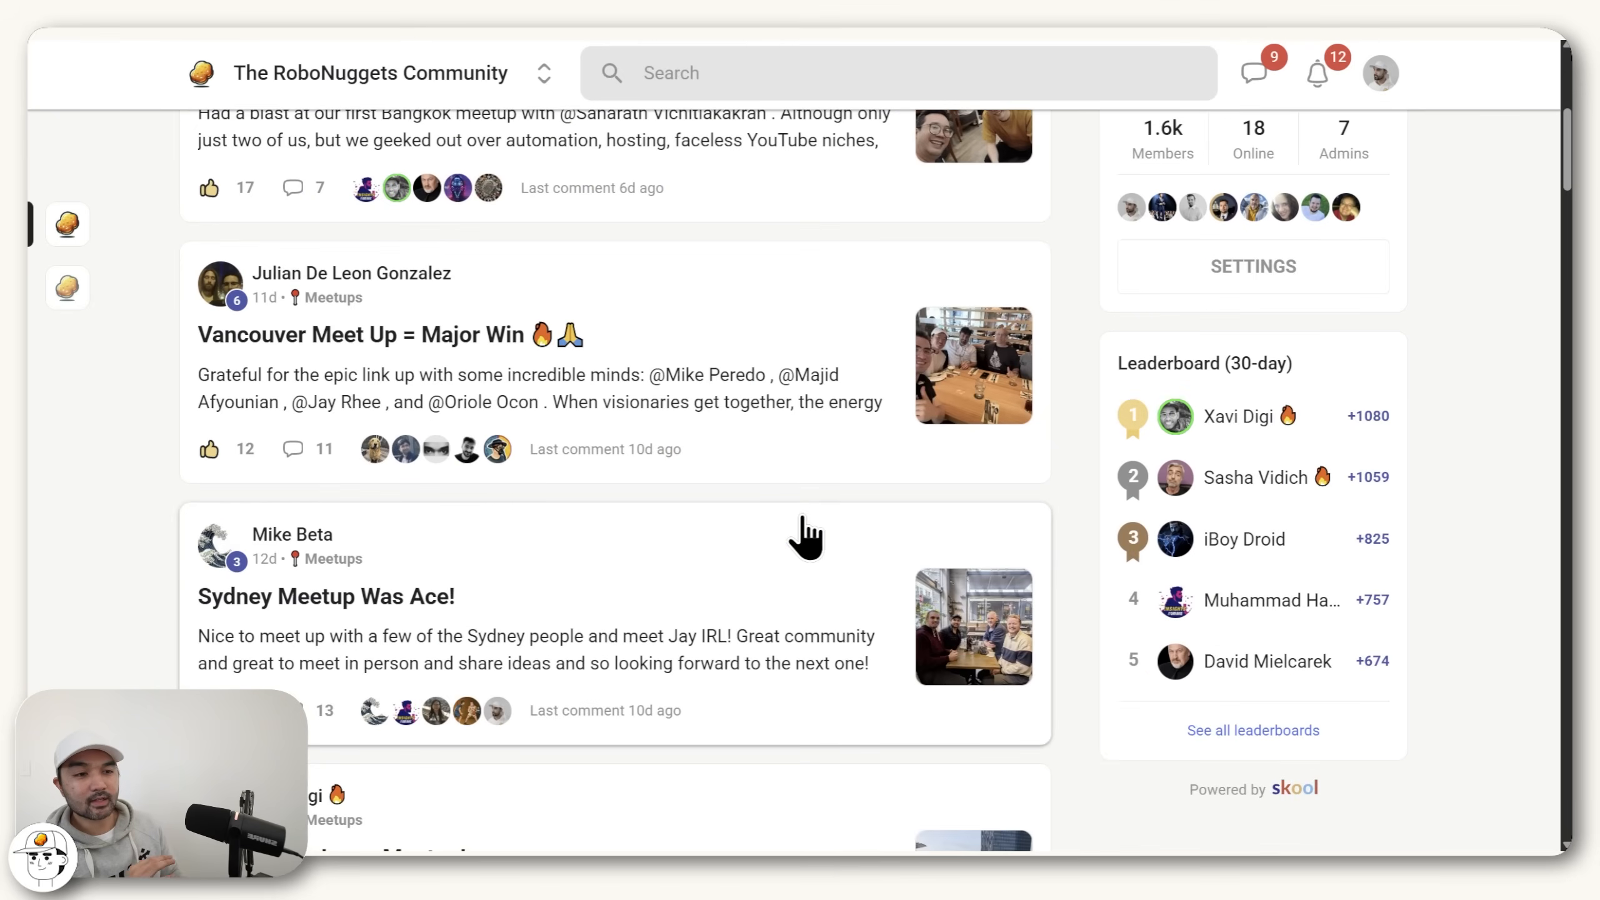